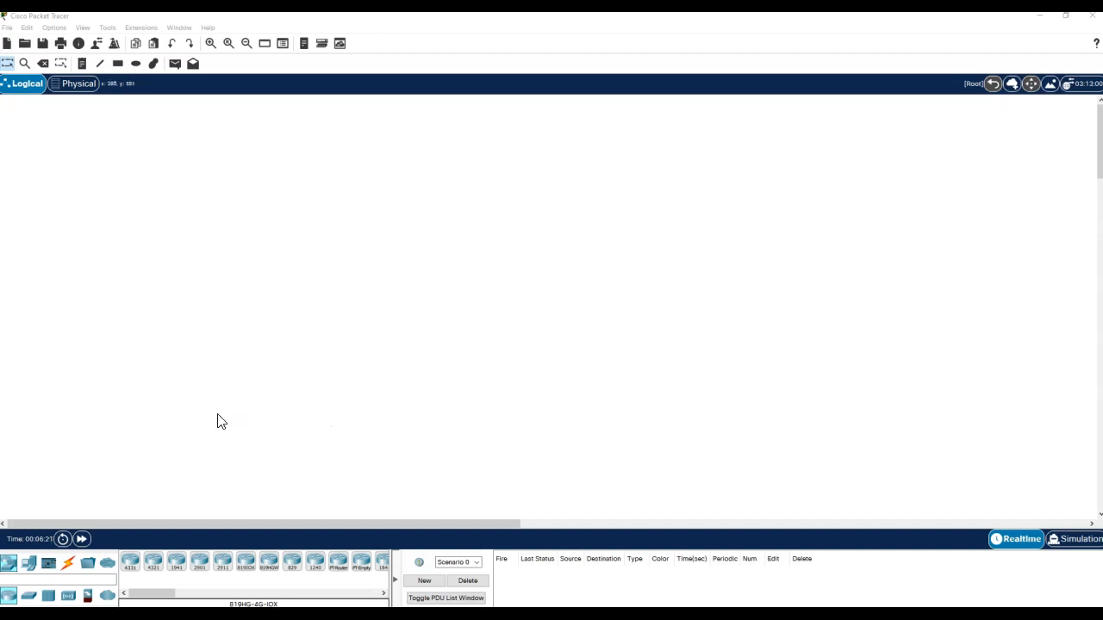
# - Place three 1941 routers, Router0 to Router2, across the workspace
pyautogui.moveTo(178, 561); pyautogui.dragTo(287, 275)
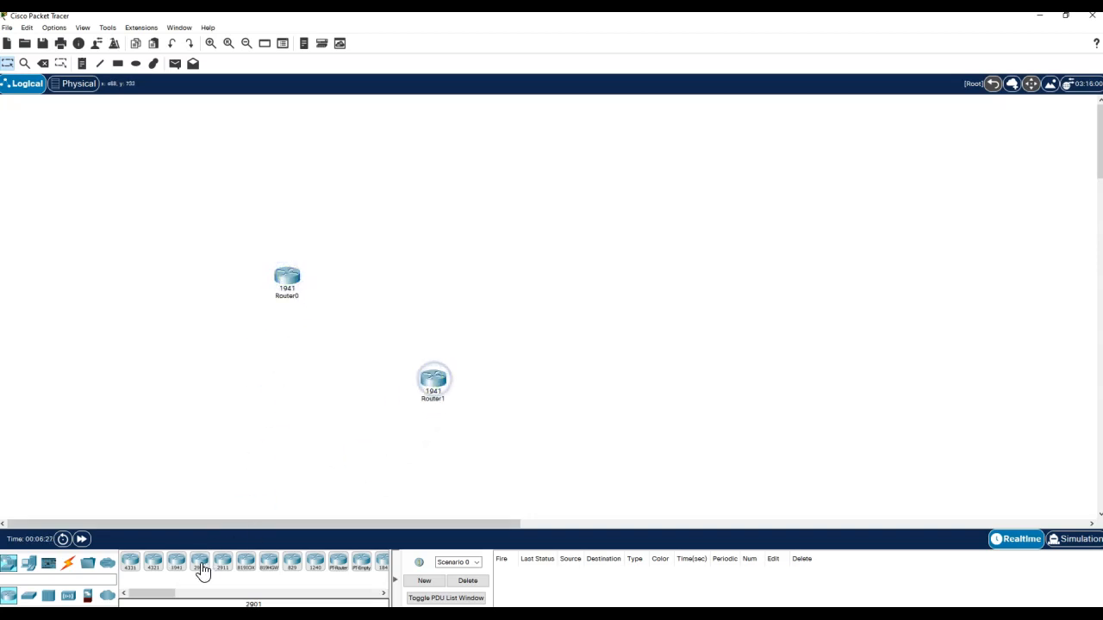
pyautogui.moveTo(177, 560); pyautogui.dragTo(604, 317)
pyautogui.moveTo(618, 278); pyautogui.dragTo(618, 278)
pyautogui.click(648, 362)
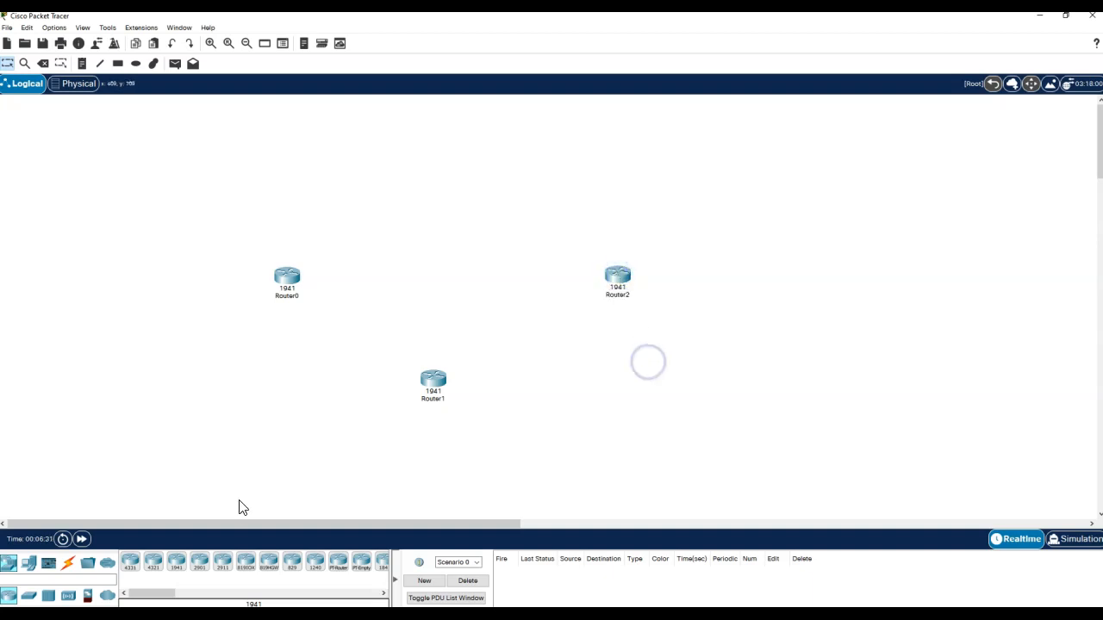
# - Add three PT switches, Switch0 to Switch2, near the routers
pyautogui.click(36, 596)
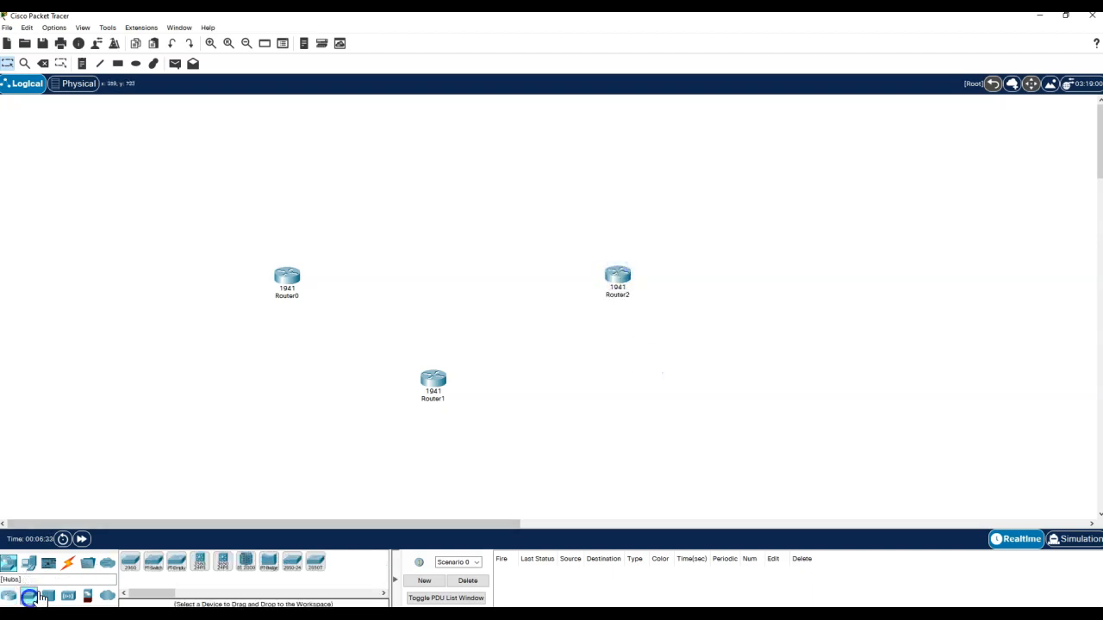
pyautogui.moveTo(155, 564); pyautogui.dragTo(161, 308)
pyautogui.moveTo(155, 565); pyautogui.dragTo(436, 483)
pyautogui.moveTo(157, 569); pyautogui.dragTo(725, 288)
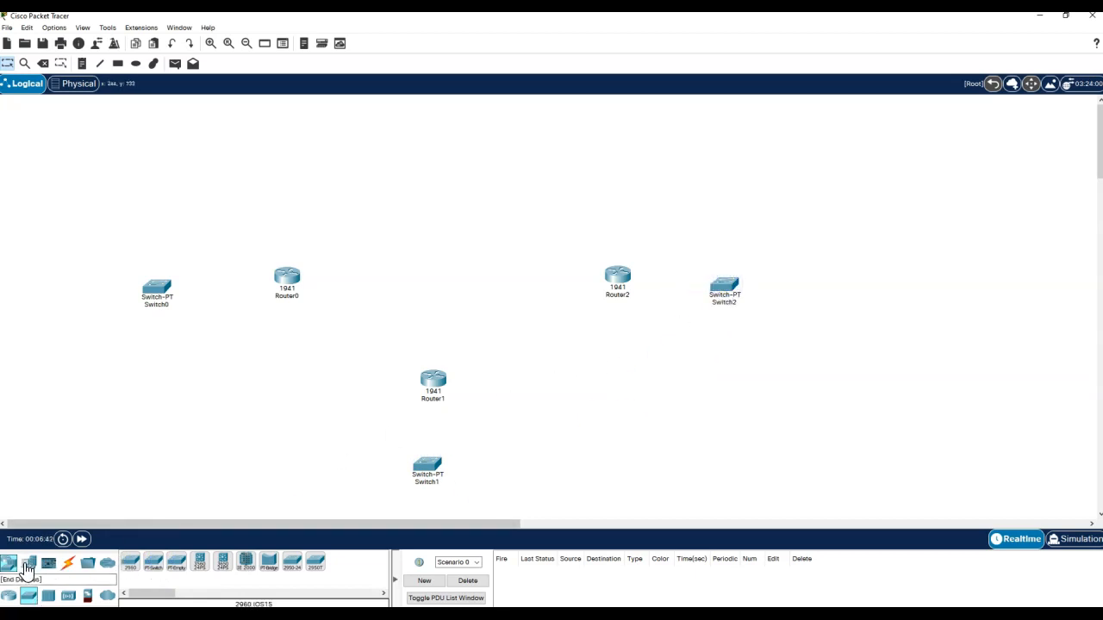
# - Place four Server-PT servers, Server0 to Server3, around the switches
pyautogui.click(28, 564)
pyautogui.moveTo(177, 565); pyautogui.dragTo(135, 454)
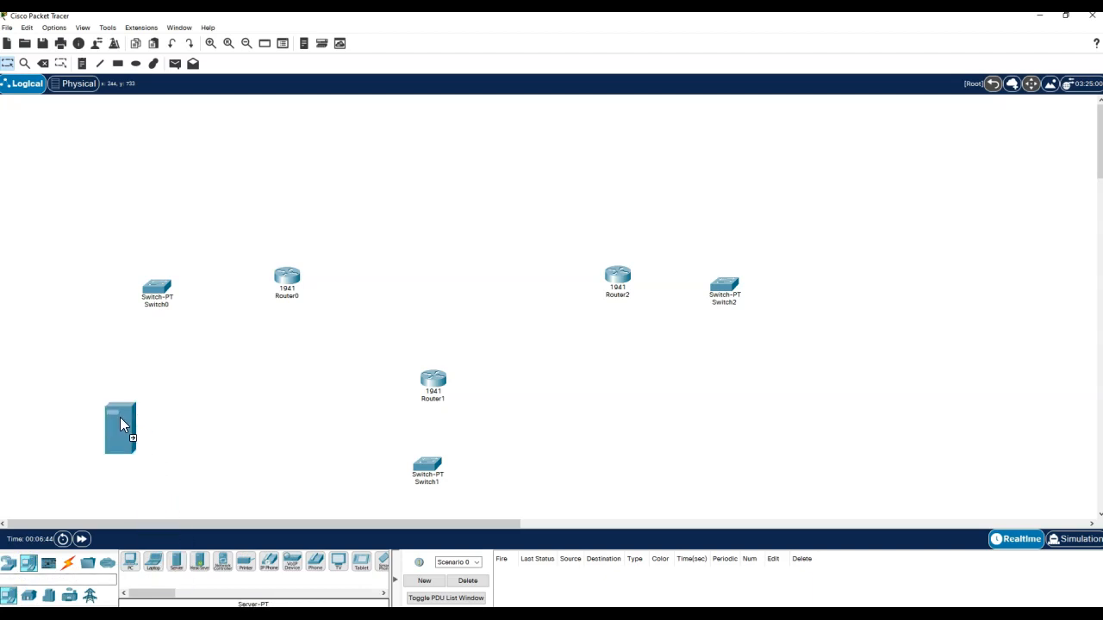
pyautogui.moveTo(156, 394); pyautogui.dragTo(133, 400)
pyautogui.moveTo(178, 569); pyautogui.dragTo(217, 397)
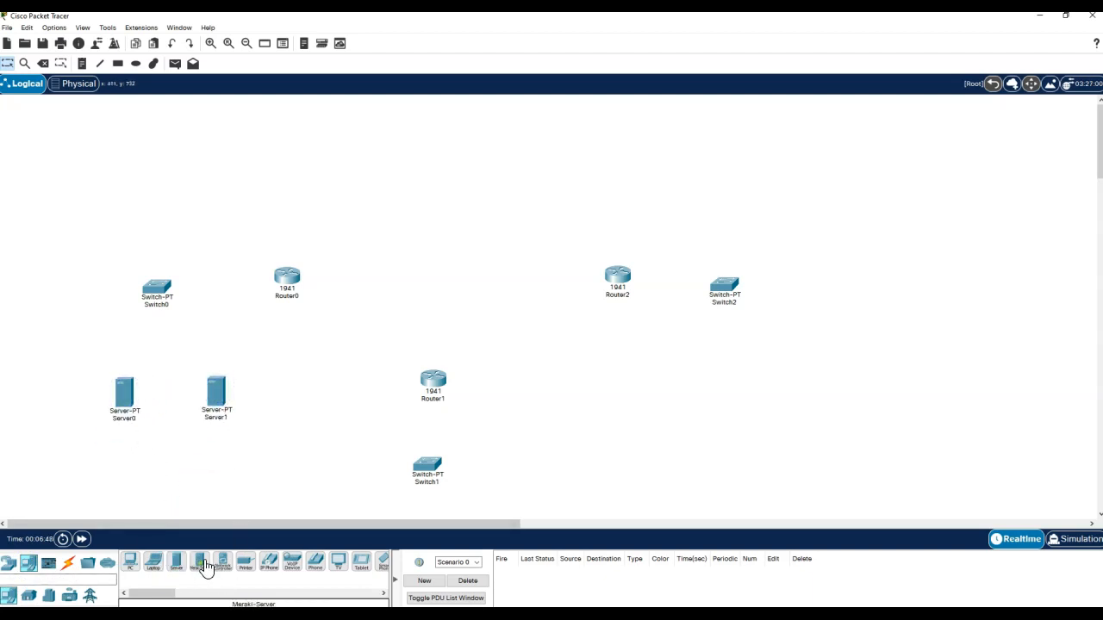
pyautogui.moveTo(177, 565); pyautogui.dragTo(525, 457)
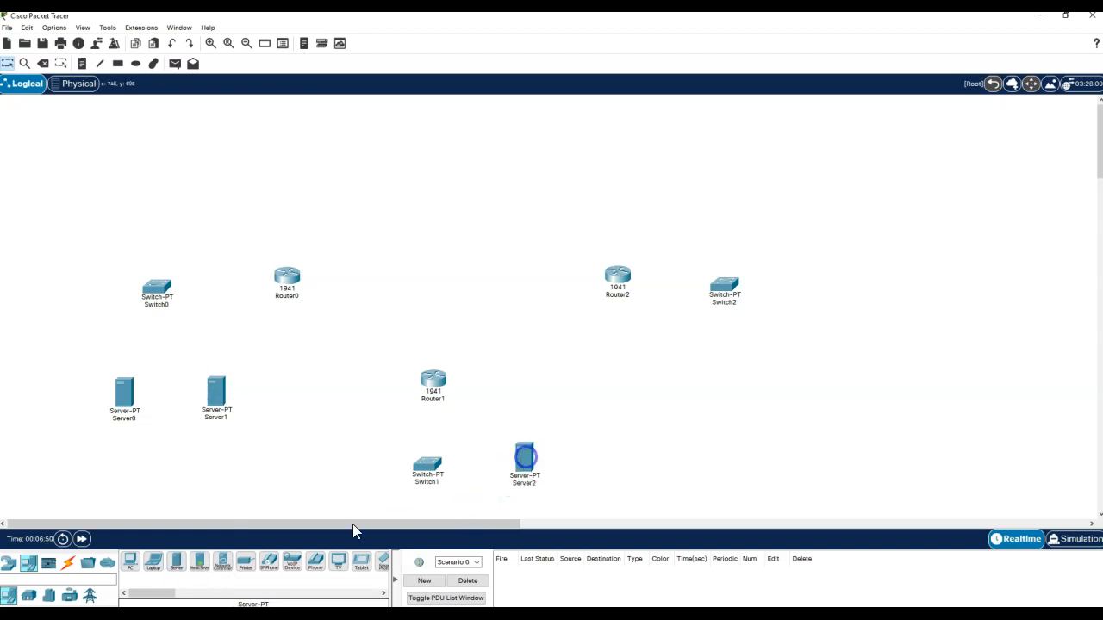
pyautogui.moveTo(177, 565); pyautogui.dragTo(773, 311)
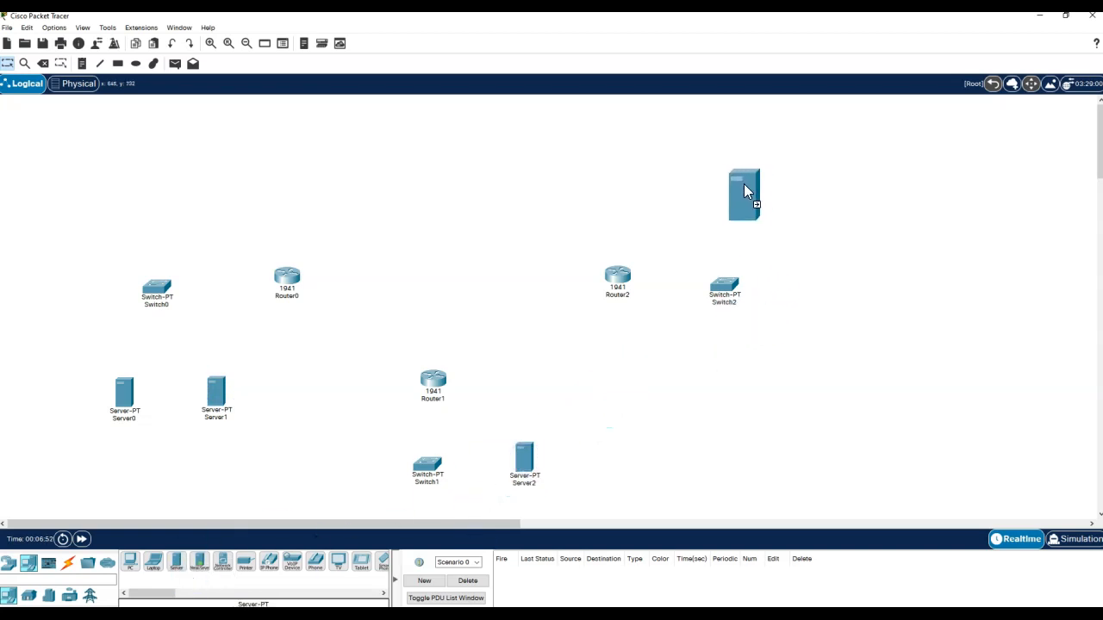
pyautogui.moveTo(724, 364); pyautogui.dragTo(723, 365)
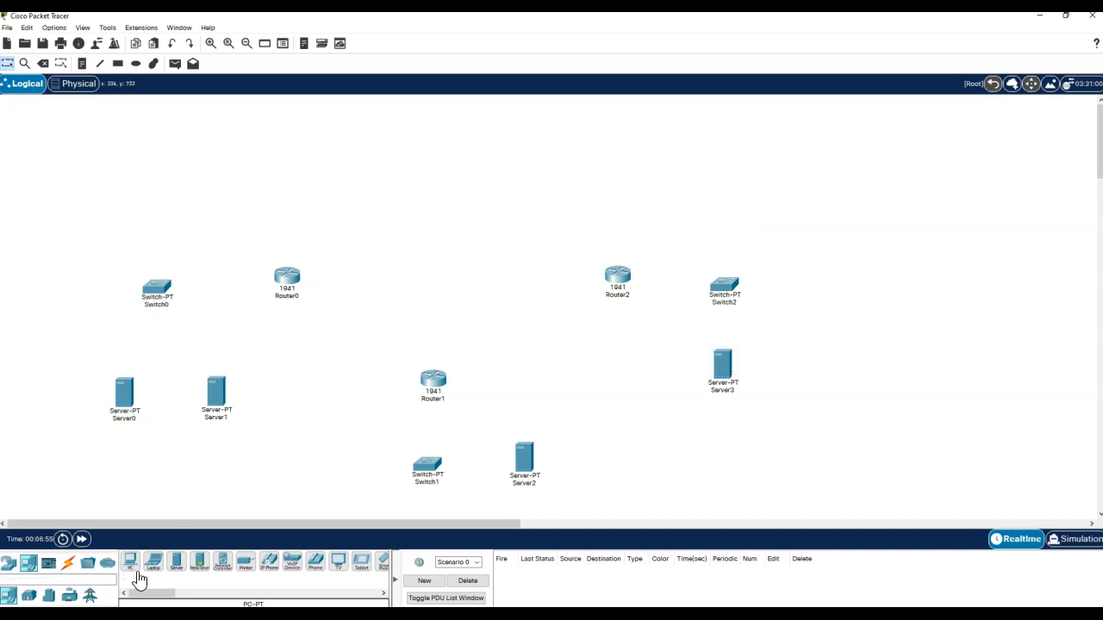
# - Add three PC-PT computers: PC0 above Switch0, PC1 above Switch2, PC2 near Switch1
pyautogui.moveTo(132, 565); pyautogui.dragTo(149, 257)
pyautogui.moveTo(156, 200); pyautogui.dragTo(155, 198)
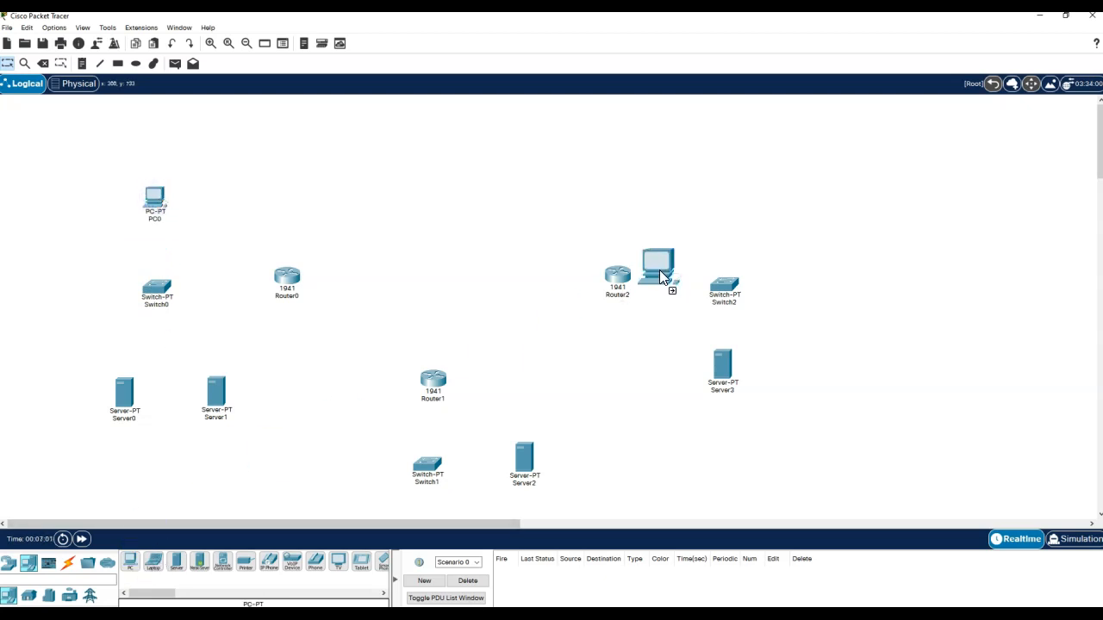
pyautogui.moveTo(735, 179); pyautogui.dragTo(731, 177)
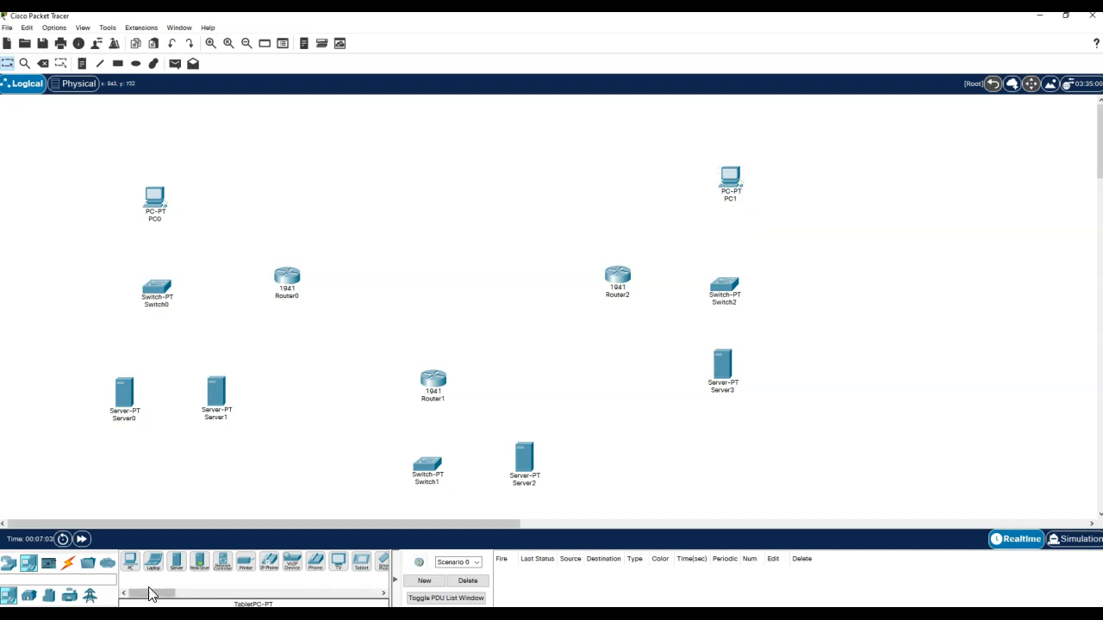
pyautogui.moveTo(131, 564); pyautogui.dragTo(337, 466)
pyautogui.click(616, 479)
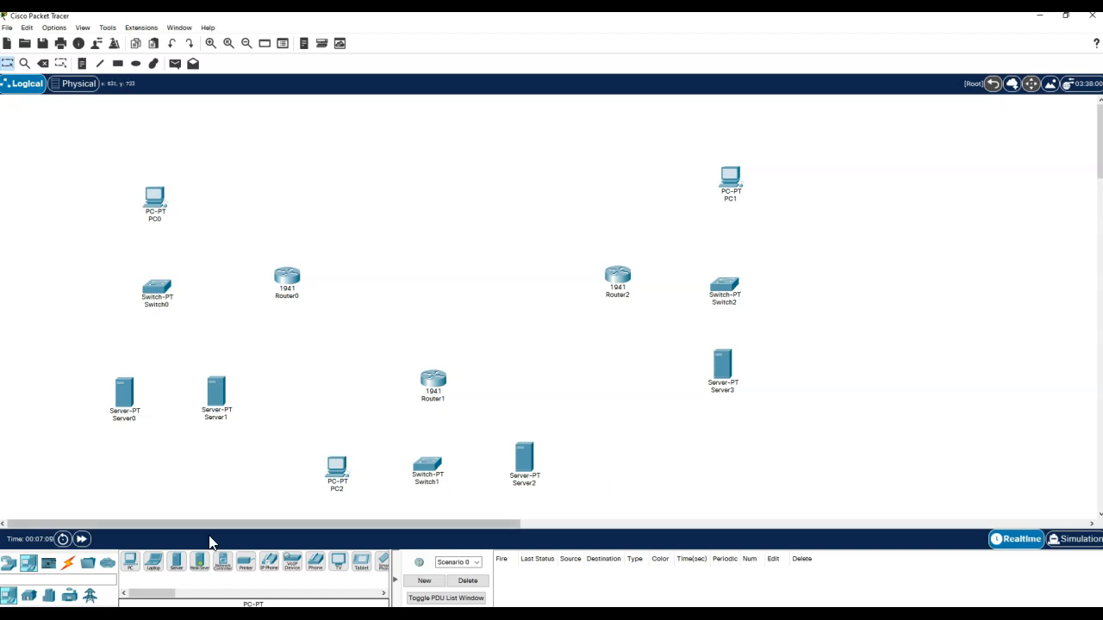
pyautogui.click(68, 562)
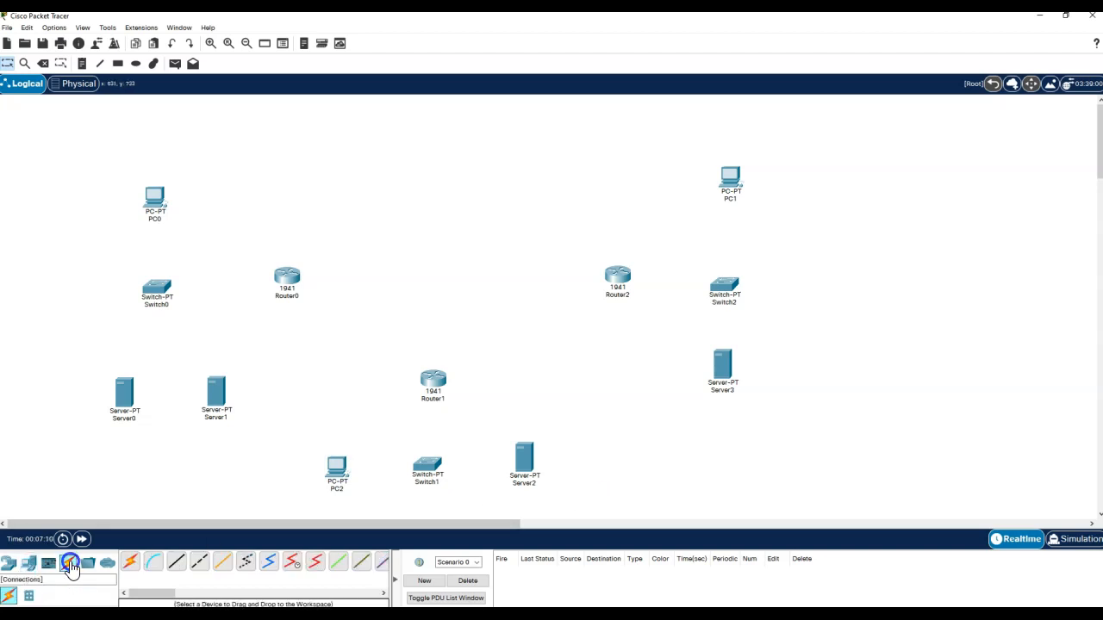
# - Cable Server0, Server1 and PC0 to Switch0 using automatic connections
pyautogui.click(131, 564)
pyautogui.click(124, 394)
pyautogui.click(155, 295)
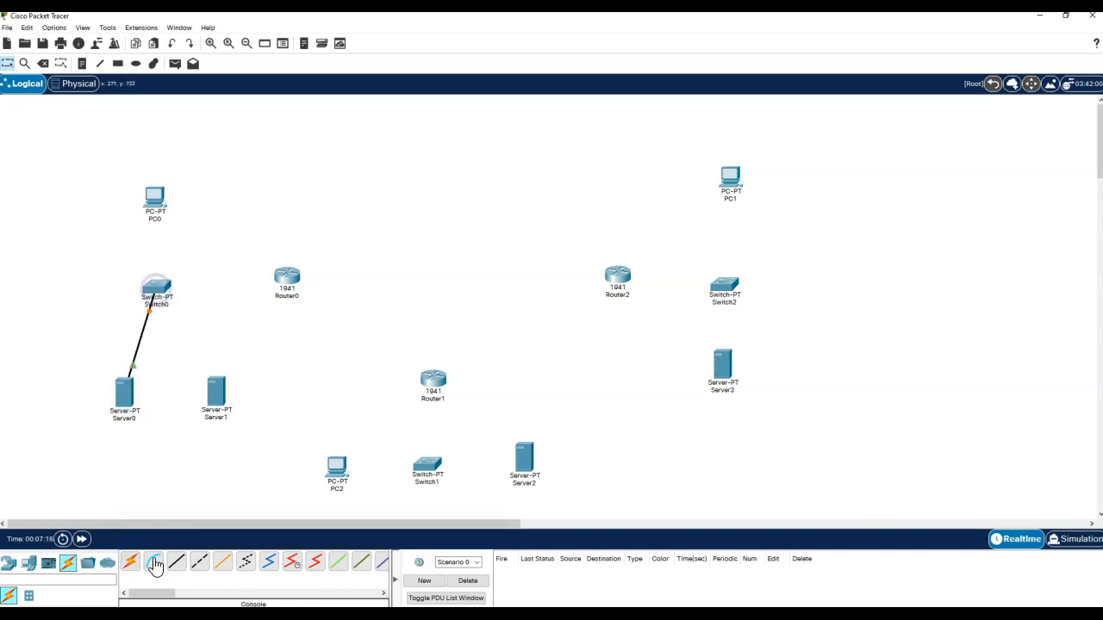
pyautogui.click(131, 564)
pyautogui.click(215, 390)
pyautogui.click(156, 288)
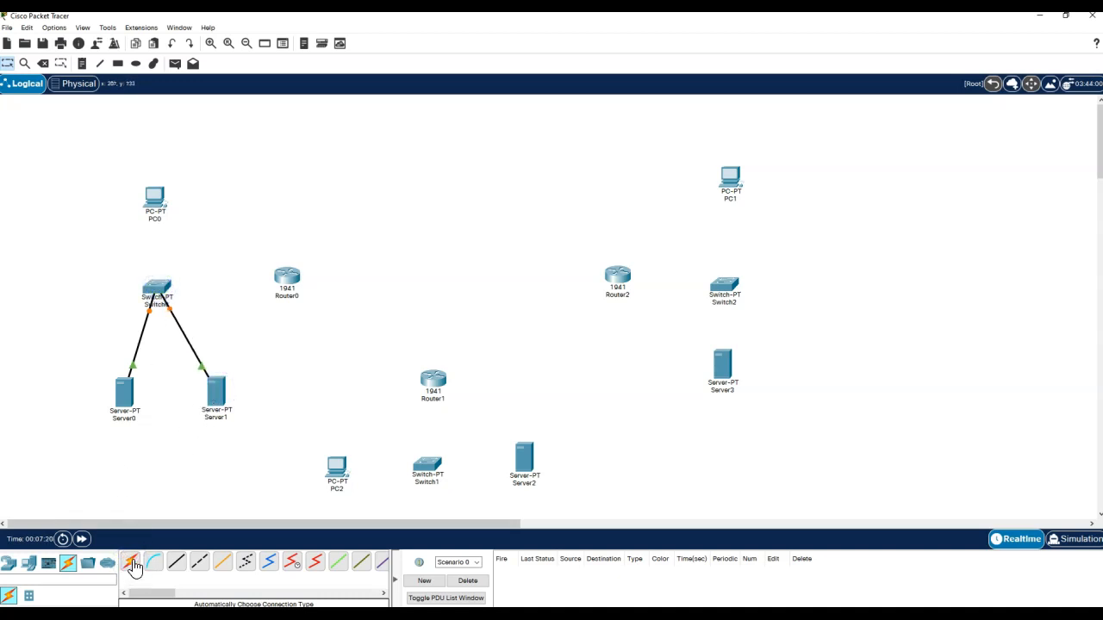
pyautogui.click(130, 563)
pyautogui.click(154, 196)
pyautogui.click(153, 291)
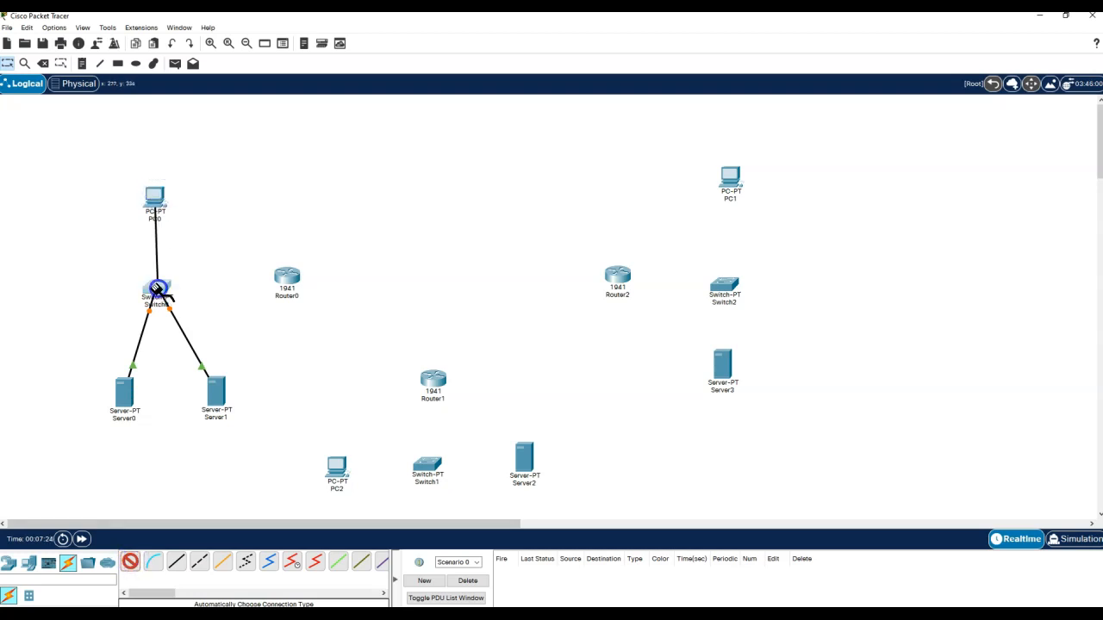
# - Cable PC2 and Server2 to Switch1 using automatic connections
pyautogui.click(130, 562)
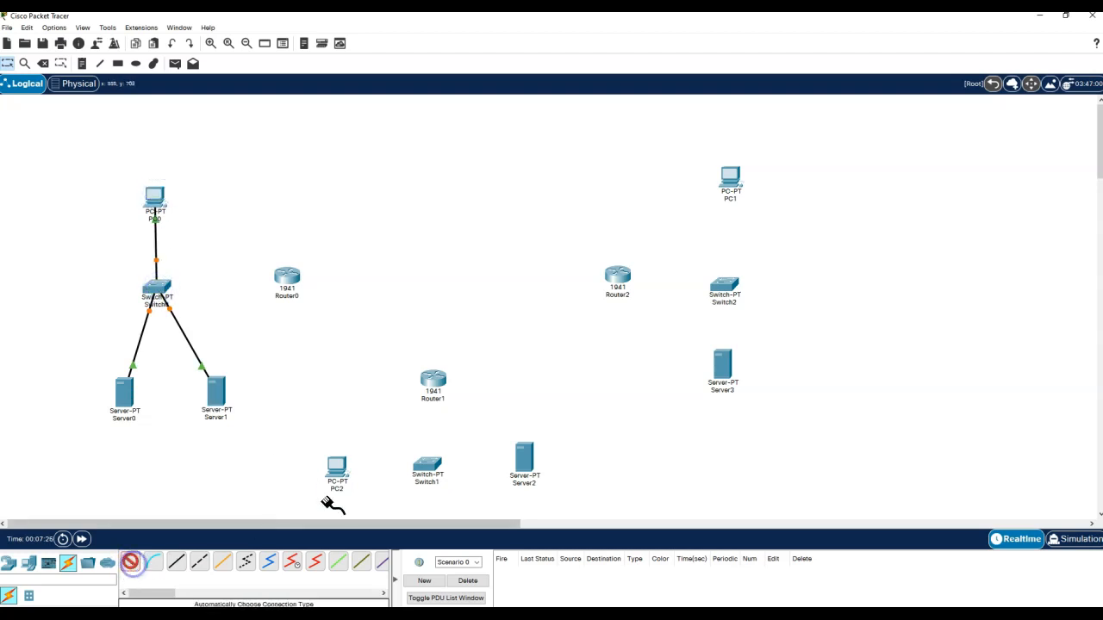
pyautogui.click(337, 468)
pyautogui.click(427, 466)
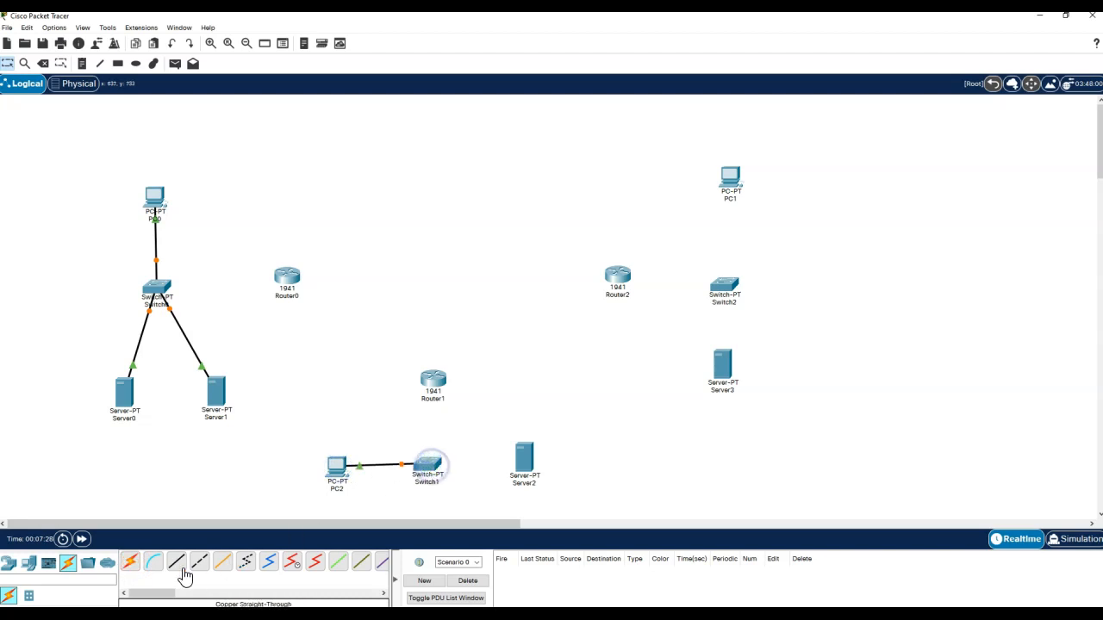
pyautogui.click(131, 562)
pyautogui.click(523, 459)
pyautogui.click(435, 472)
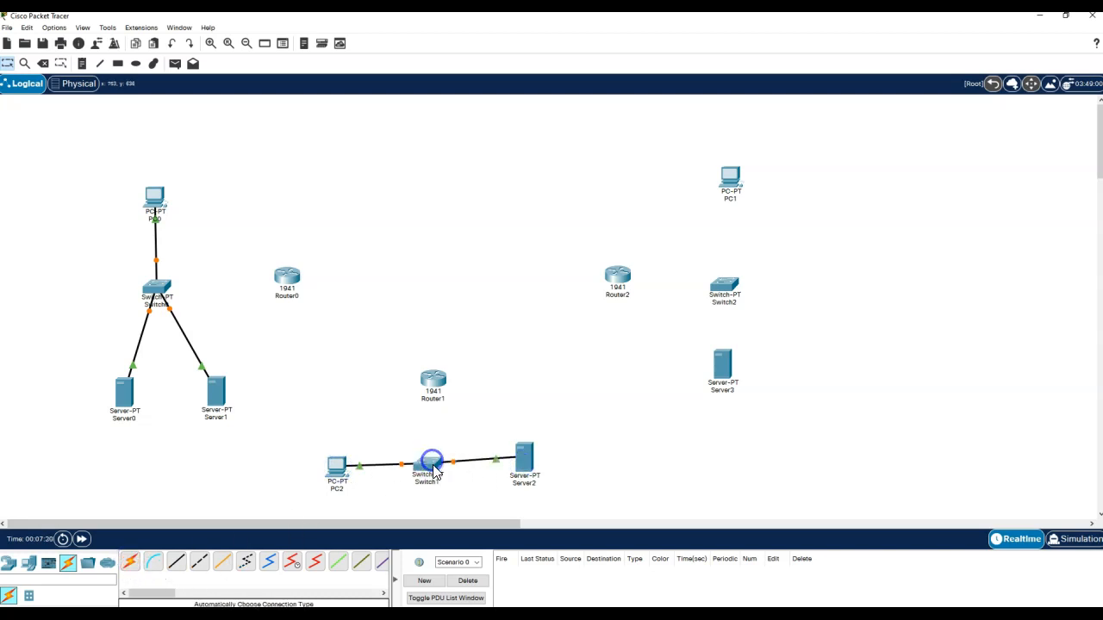
# - Cable Server3 and PC1 to Switch2, then fast-forward time so the links turn green
pyautogui.click(130, 562)
pyautogui.click(712, 363)
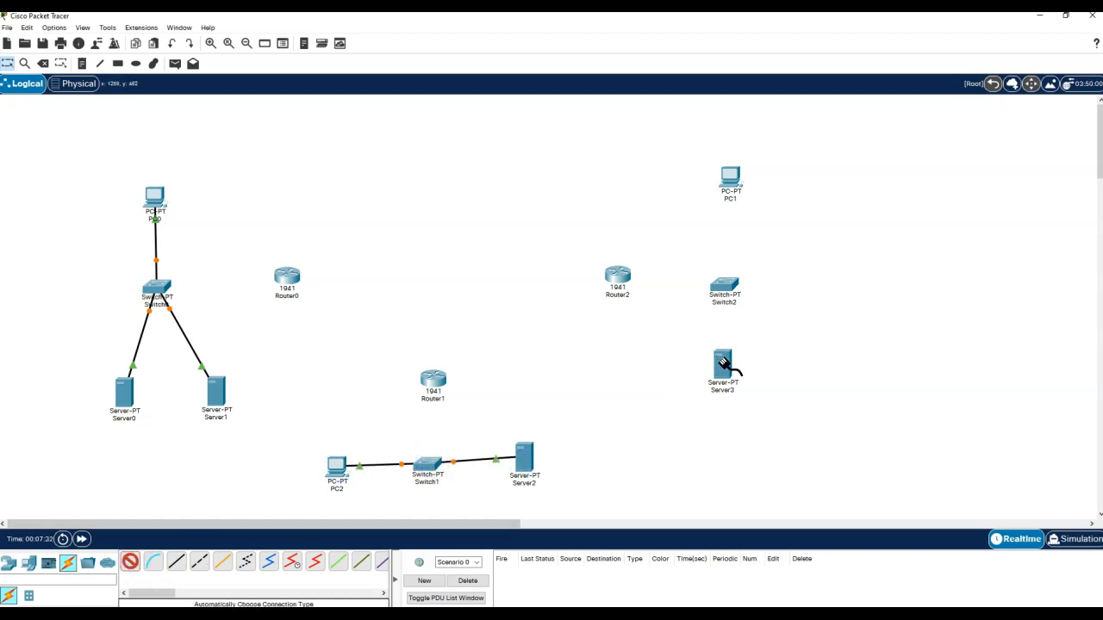
pyautogui.click(723, 287)
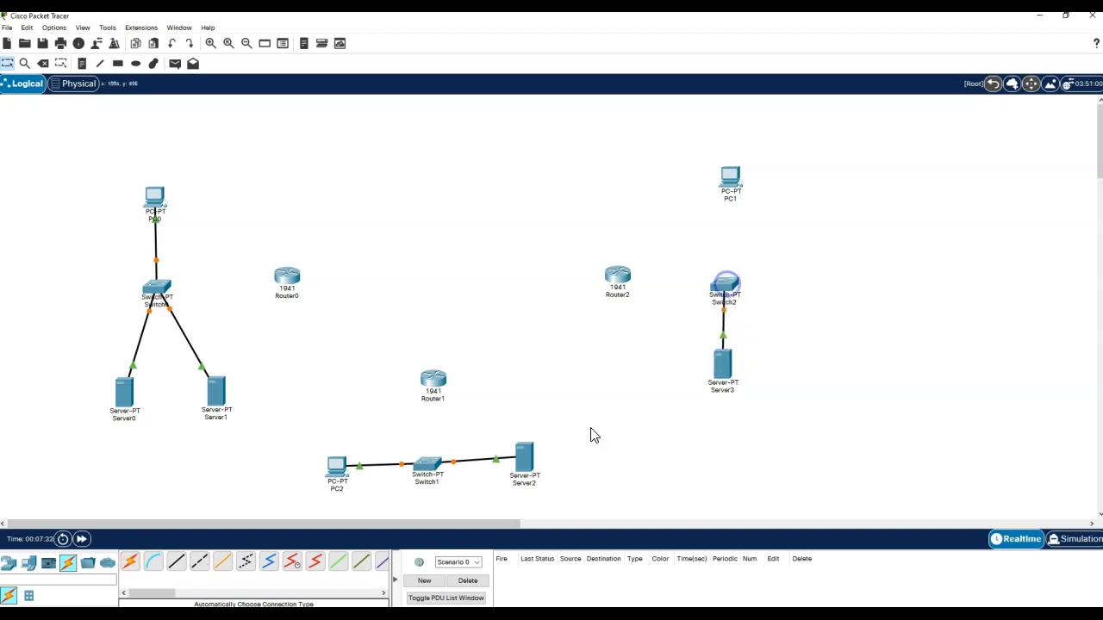
pyautogui.click(130, 563)
pyautogui.click(731, 178)
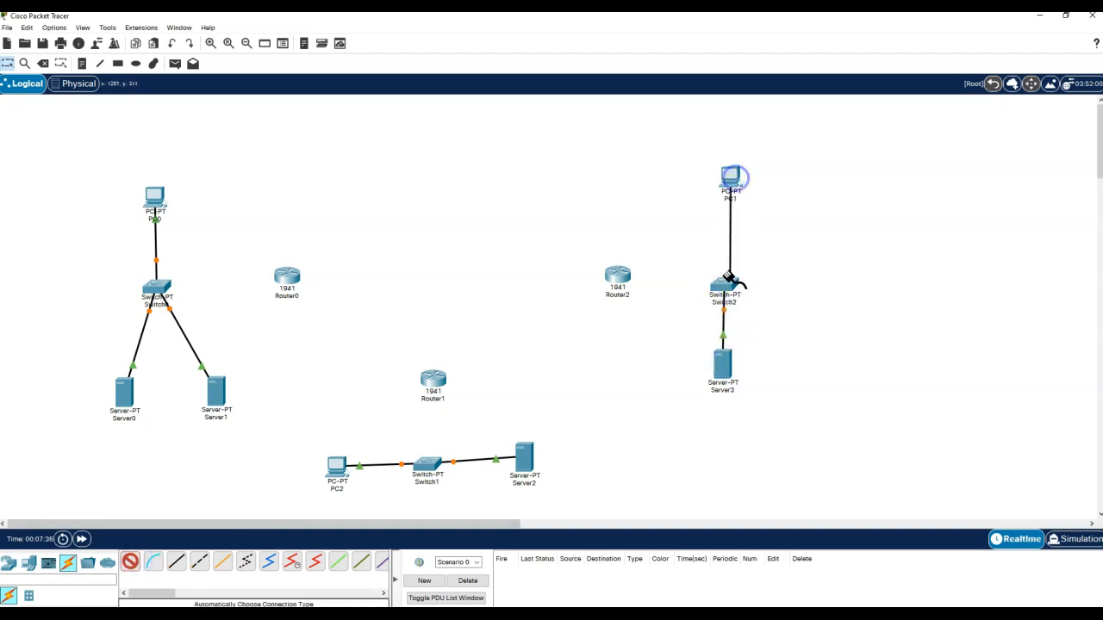
pyautogui.click(724, 287)
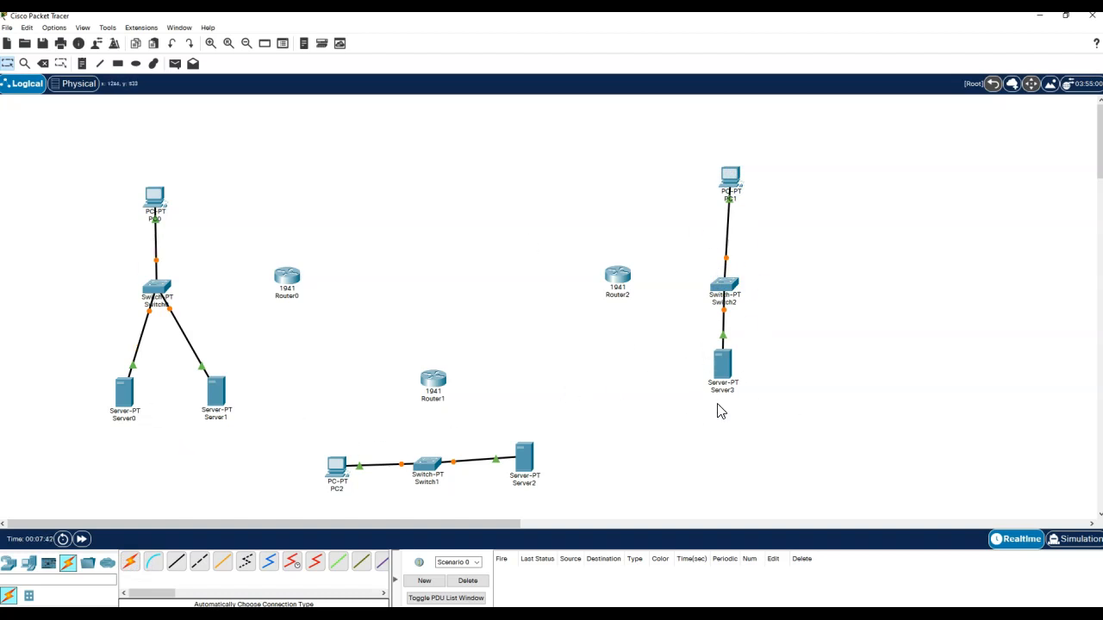
pyautogui.click(82, 540)
# - Link Switch0's FastEthernet3/1 to Router0's GigabitEthernet0/0 with a straight-through cable
pyautogui.click(177, 561)
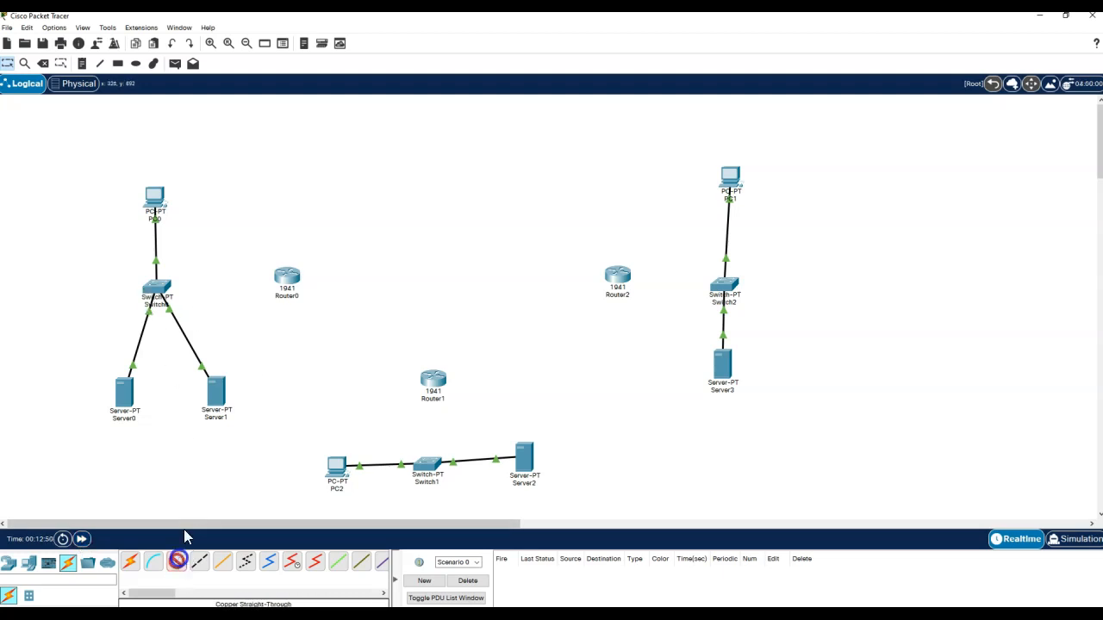
pyautogui.click(156, 290)
pyautogui.click(199, 310)
pyautogui.click(287, 279)
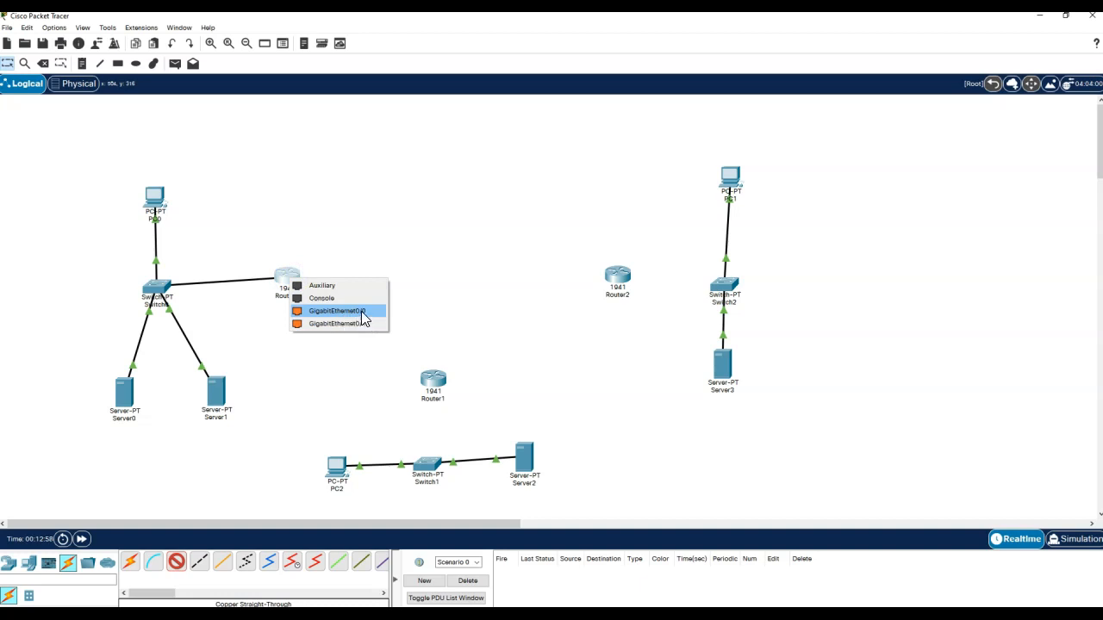
pyautogui.click(358, 312)
# - Link Switch1 to Router1's GigabitEthernet0/0 with a straight-through cable
pyautogui.click(176, 561)
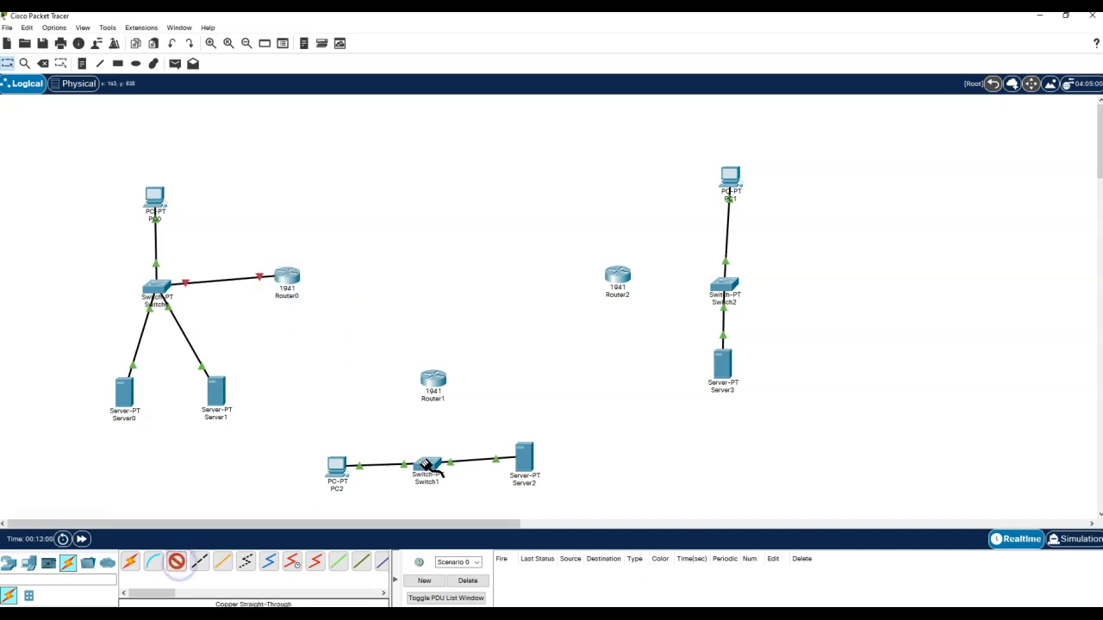
pyautogui.click(427, 465)
pyautogui.click(465, 483)
pyautogui.click(432, 380)
pyautogui.click(461, 415)
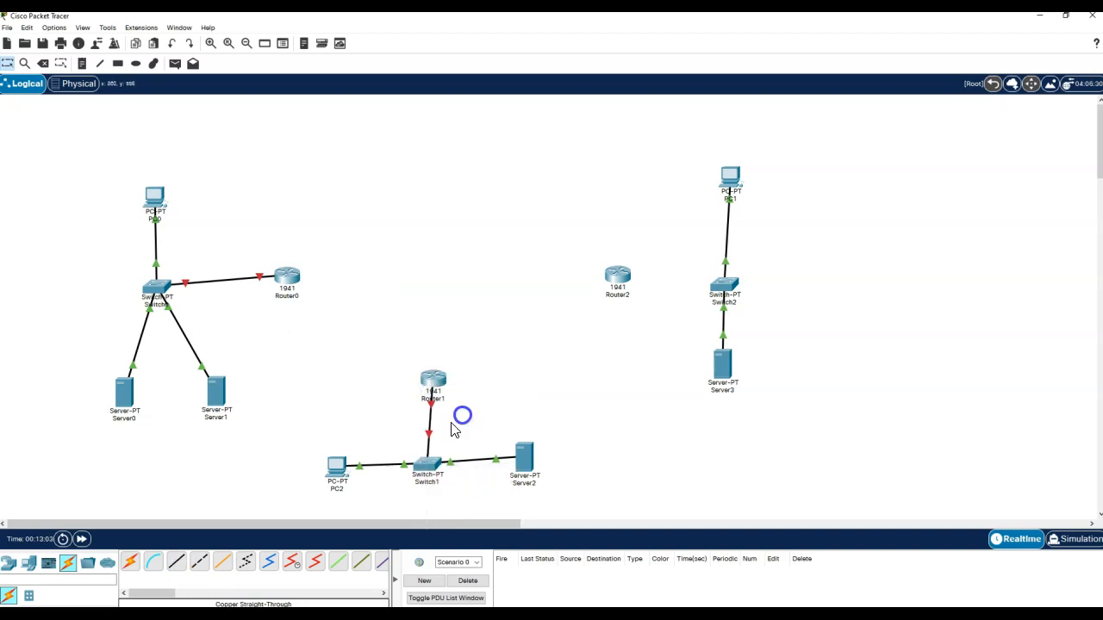
# - Link Switch2 to Router2's GigabitEthernet0/0 with a straight-through cable
pyautogui.click(176, 562)
pyautogui.click(728, 289)
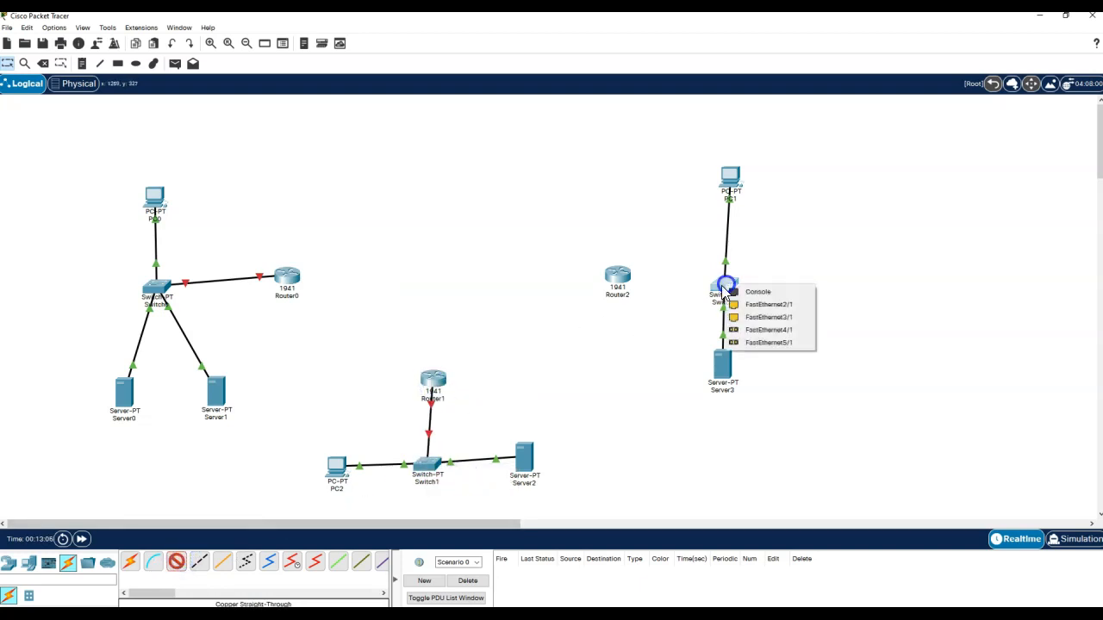
pyautogui.click(756, 308)
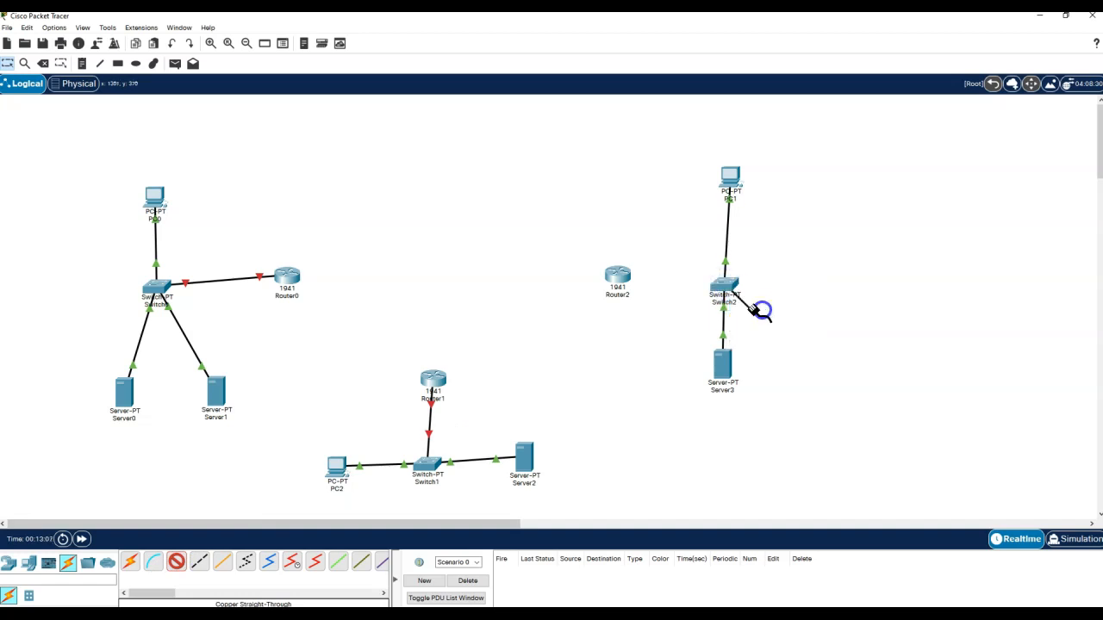
pyautogui.click(620, 277)
pyautogui.click(671, 309)
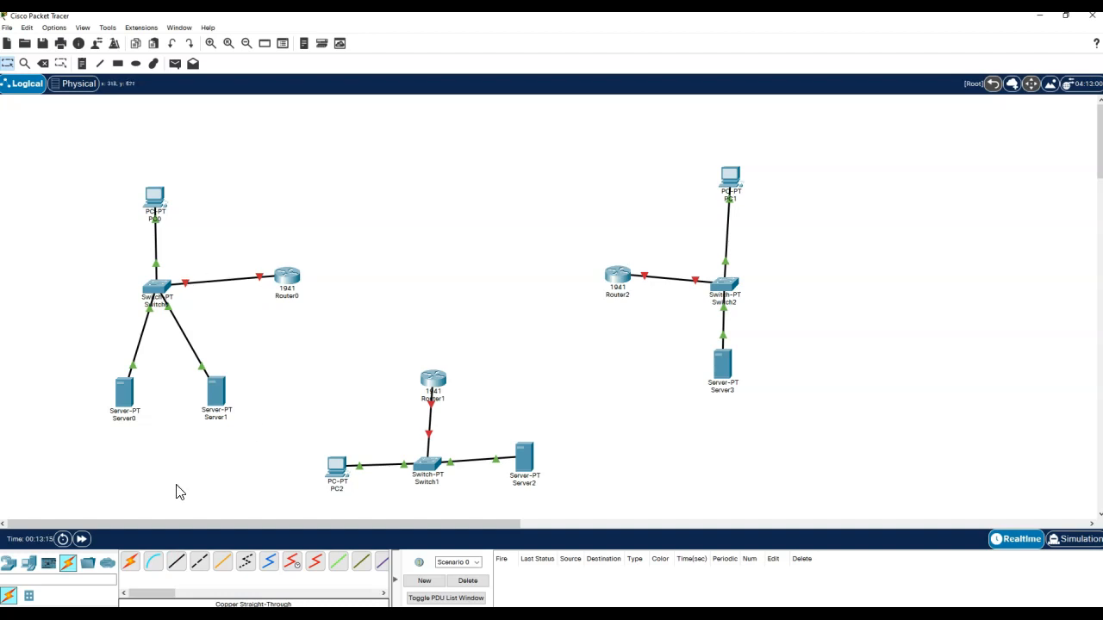
pyautogui.click(82, 61)
# - Add notes 192.168.1.0 above PC0, 192.168.2.0 below Switch1 and 192.168.3.0 above PC1
pyautogui.click(107, 151)
pyautogui.write('192.168.1.0')
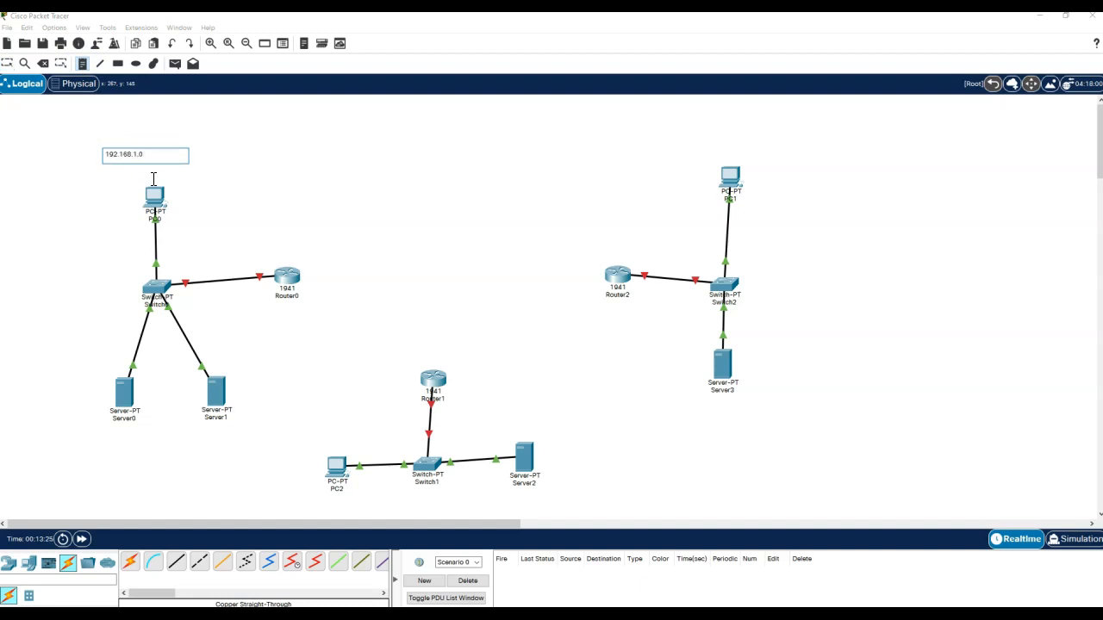
pyautogui.hotkey('ctrl', 'a')
pyautogui.hotkey('ctrl', 'c')
pyautogui.click(396, 502)
pyautogui.hotkey('ctrl', 'v')
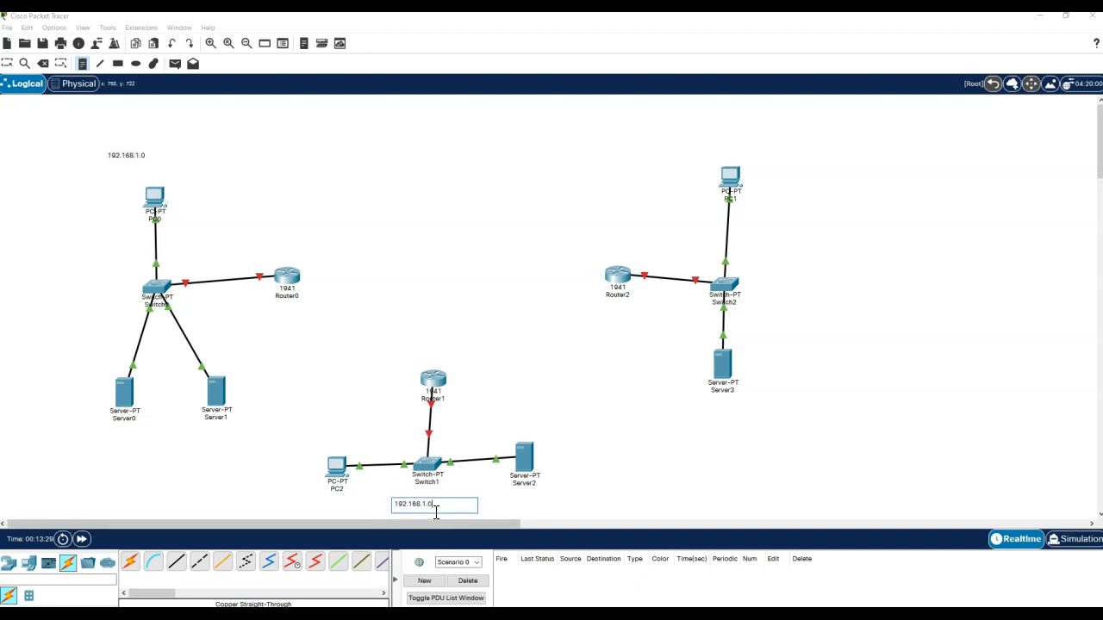
pyautogui.write('2')
pyautogui.click(684, 147)
pyautogui.hotkey('ctrl', 'v')
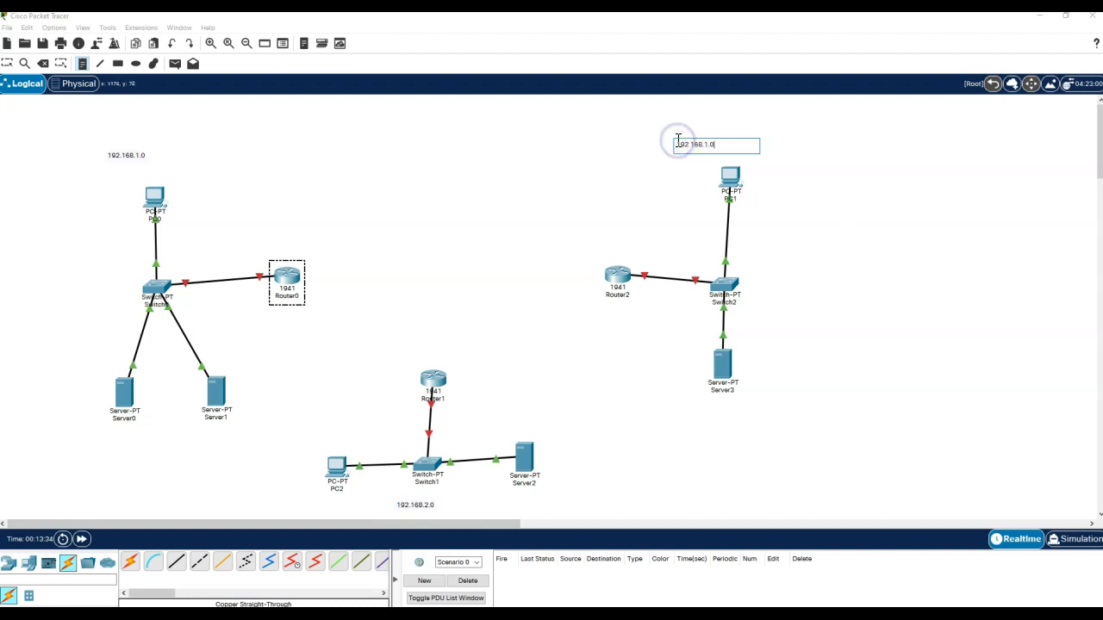
pyautogui.press('BackSpace')
pyautogui.write('3')
pyautogui.click(8, 64)
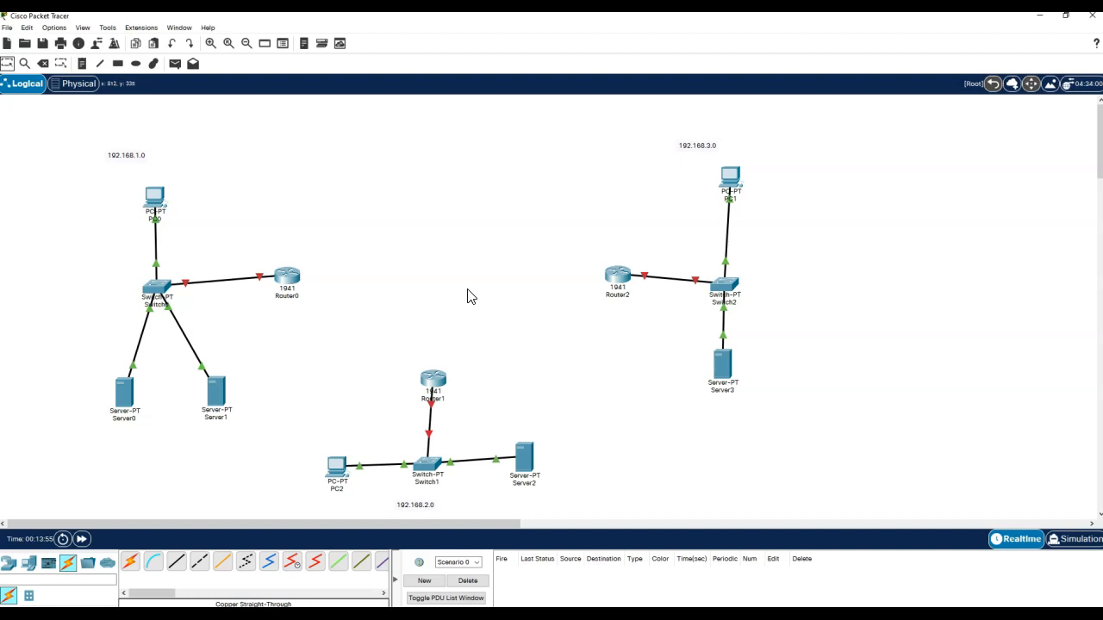
# - Install an HWIC-2T serial card in Router0 and Router1
pyautogui.click(286, 277)
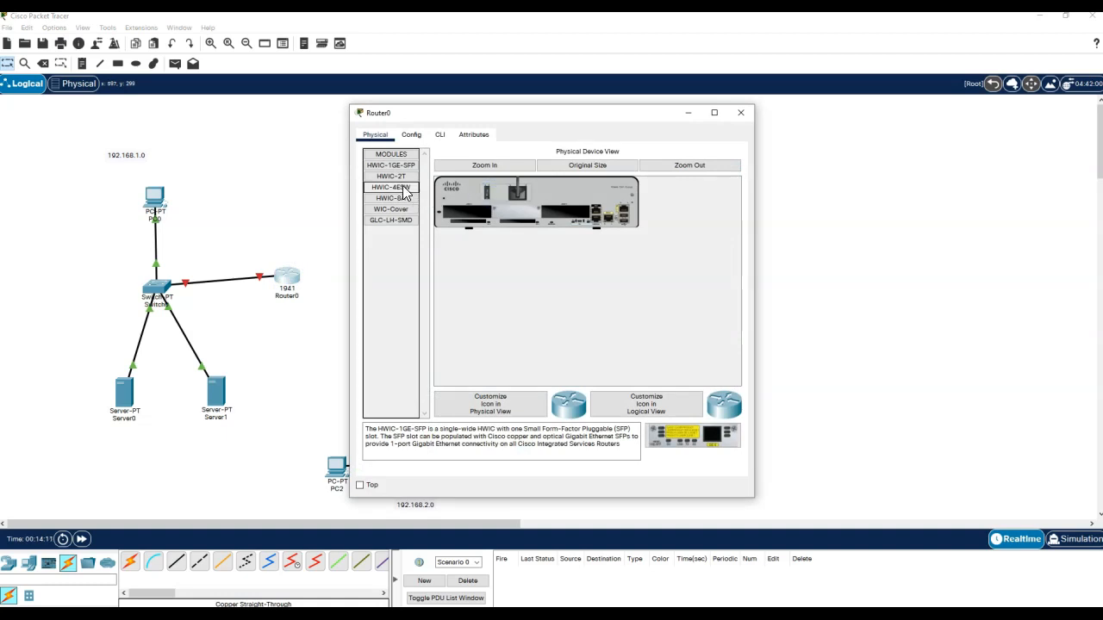
pyautogui.moveTo(395, 177); pyautogui.dragTo(470, 212)
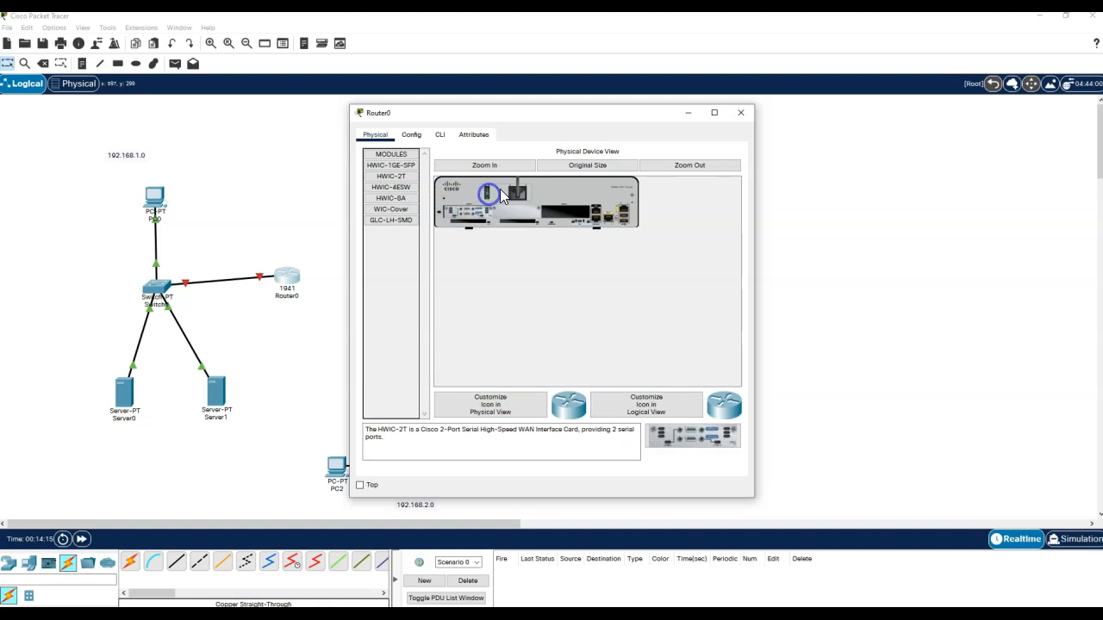
pyautogui.click(741, 111)
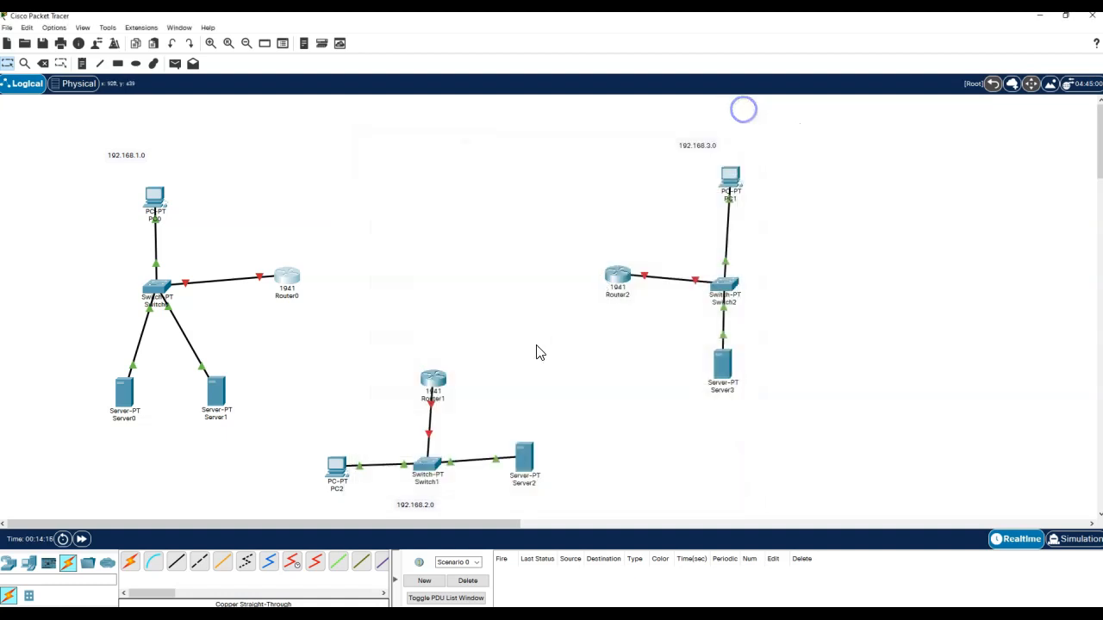
pyautogui.click(434, 382)
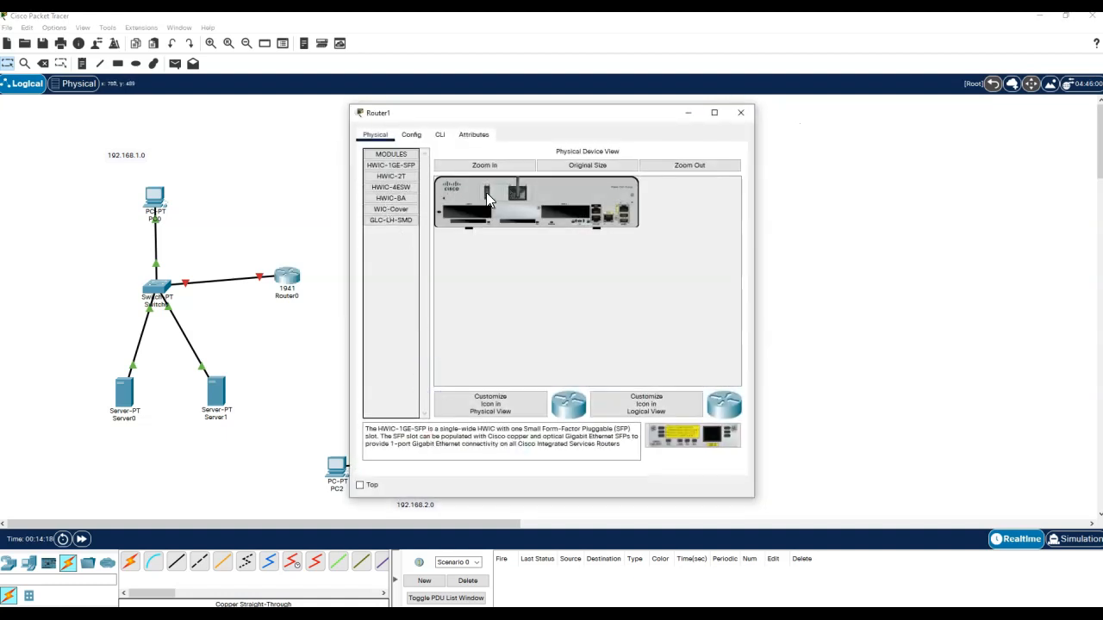
pyautogui.moveTo(400, 176); pyautogui.dragTo(470, 214)
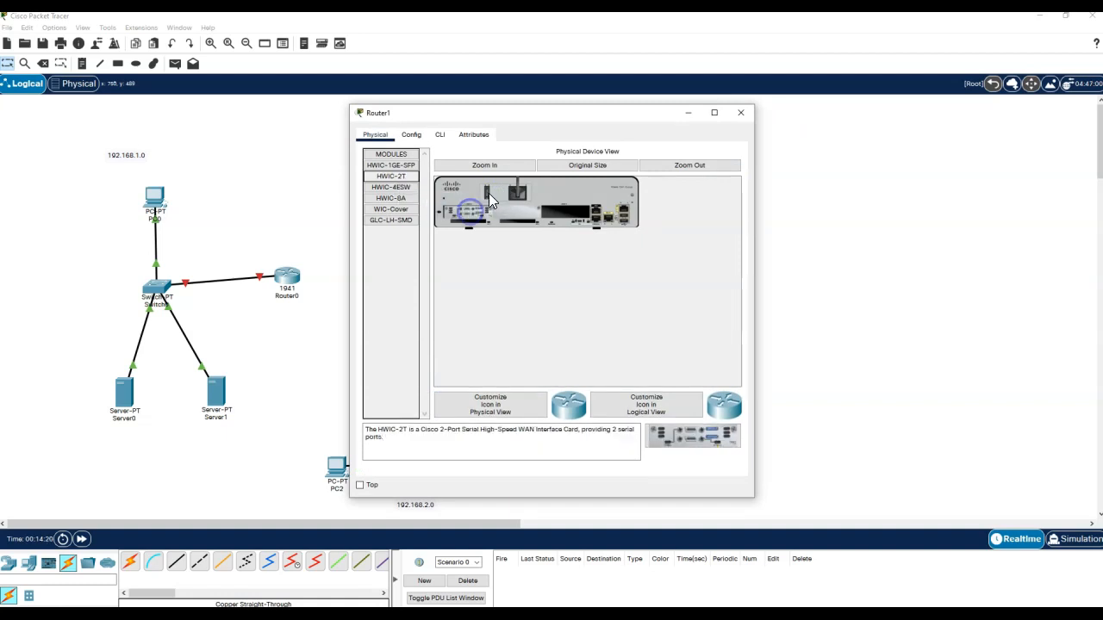
pyautogui.click(740, 113)
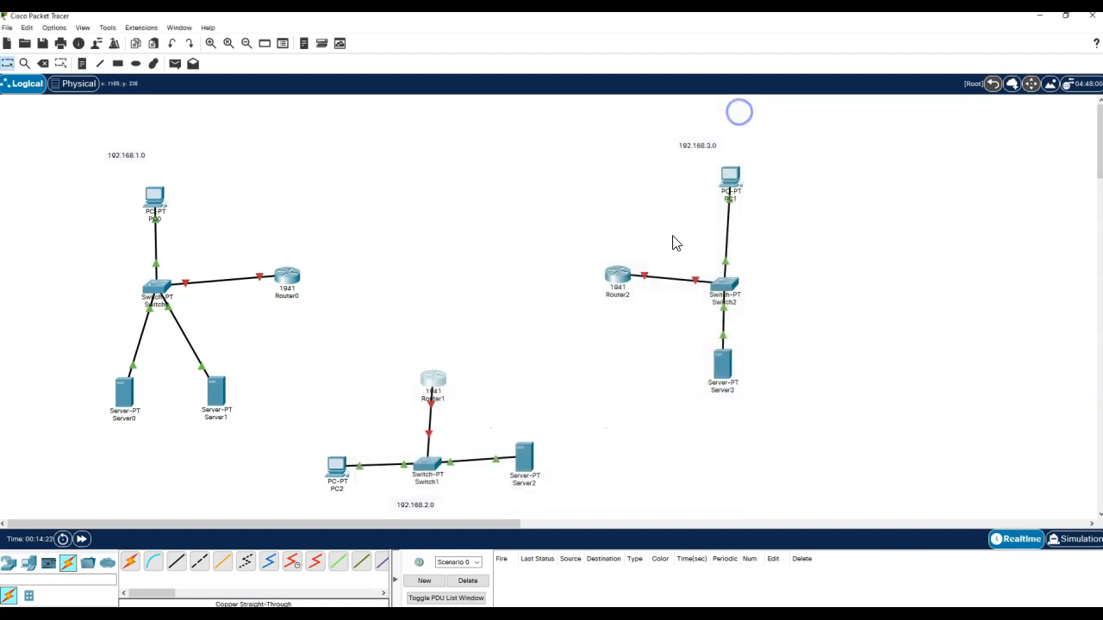
# - Power Router2 off, fit its HWIC-2T card, power it back on, and recheck Router0
pyautogui.click(617, 273)
pyautogui.moveTo(397, 179); pyautogui.dragTo(460, 217)
pyautogui.click(399, 178)
pyautogui.click(488, 193)
pyautogui.moveTo(390, 175); pyautogui.dragTo(470, 215)
pyautogui.click(490, 197)
pyautogui.click(740, 113)
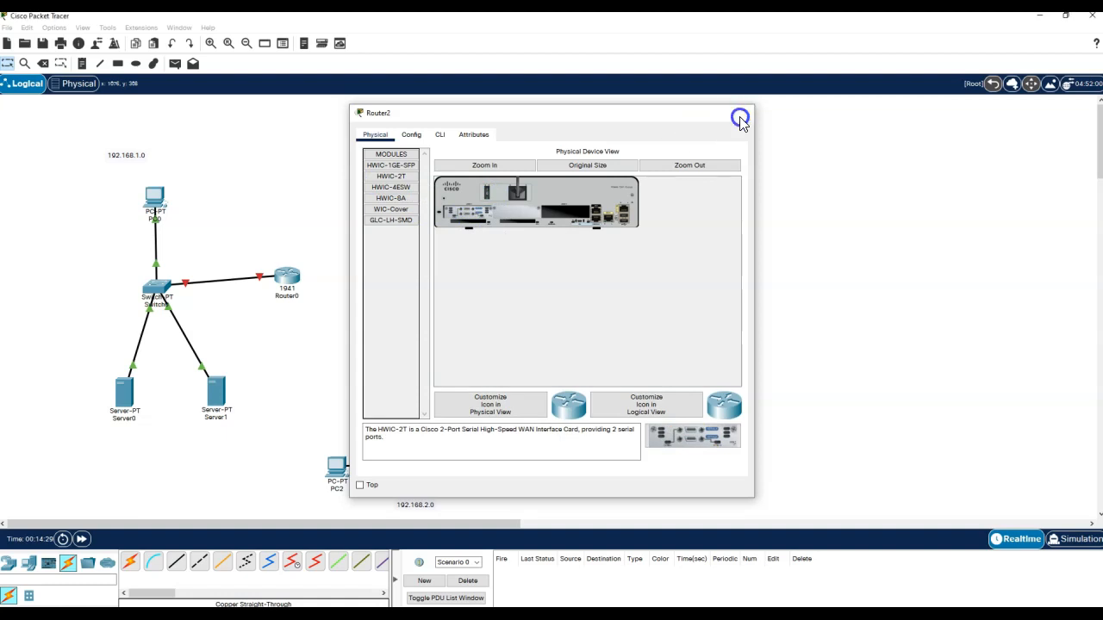
pyautogui.click(463, 241)
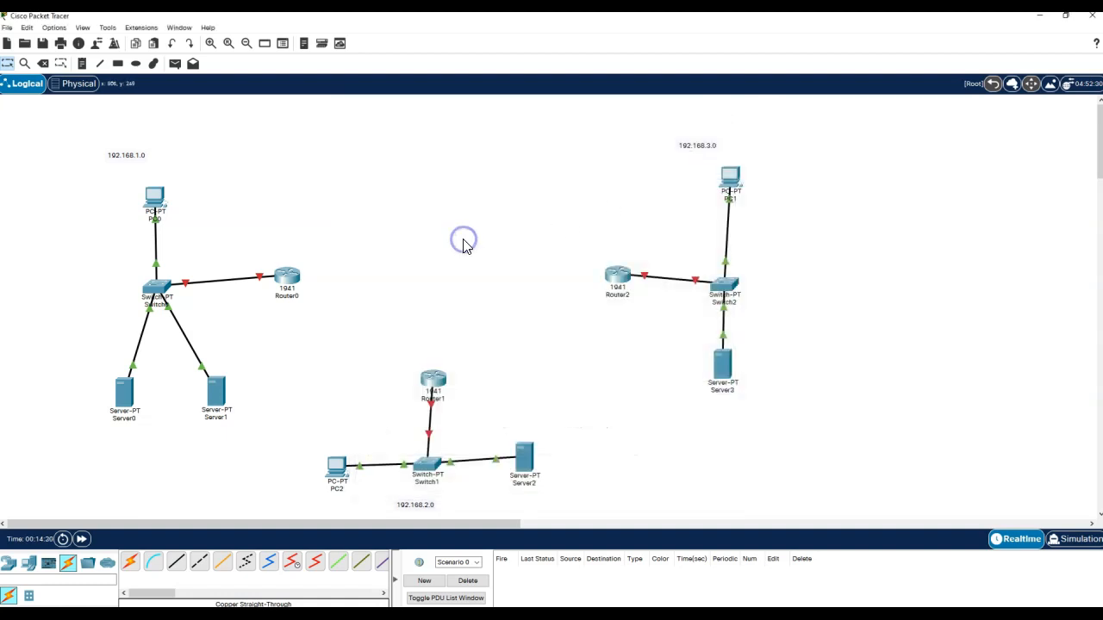
pyautogui.click(287, 279)
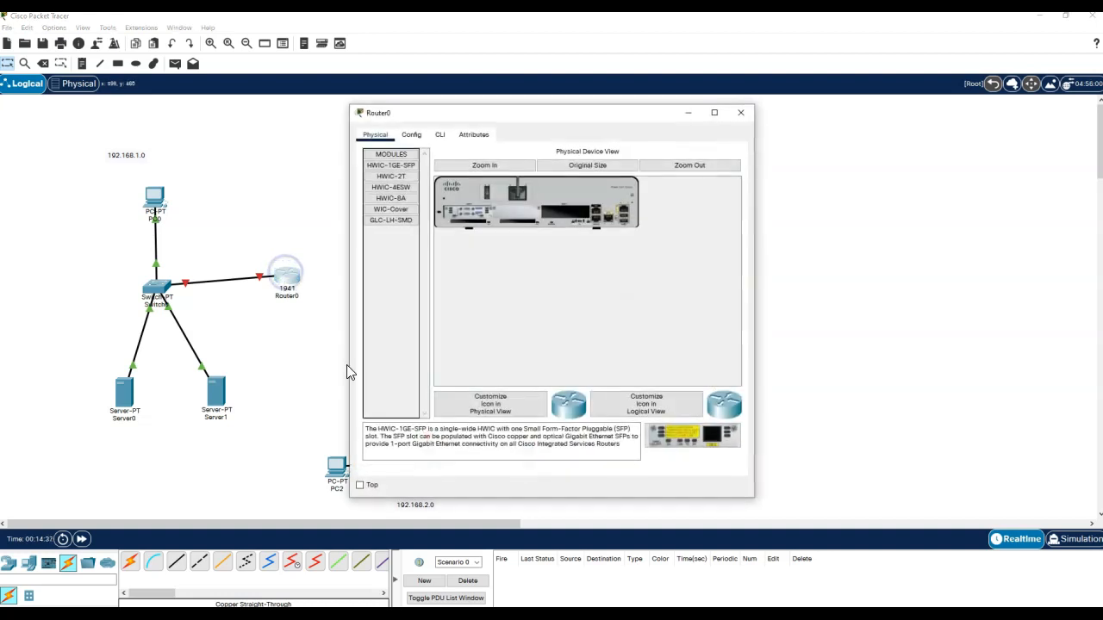
pyautogui.click(740, 113)
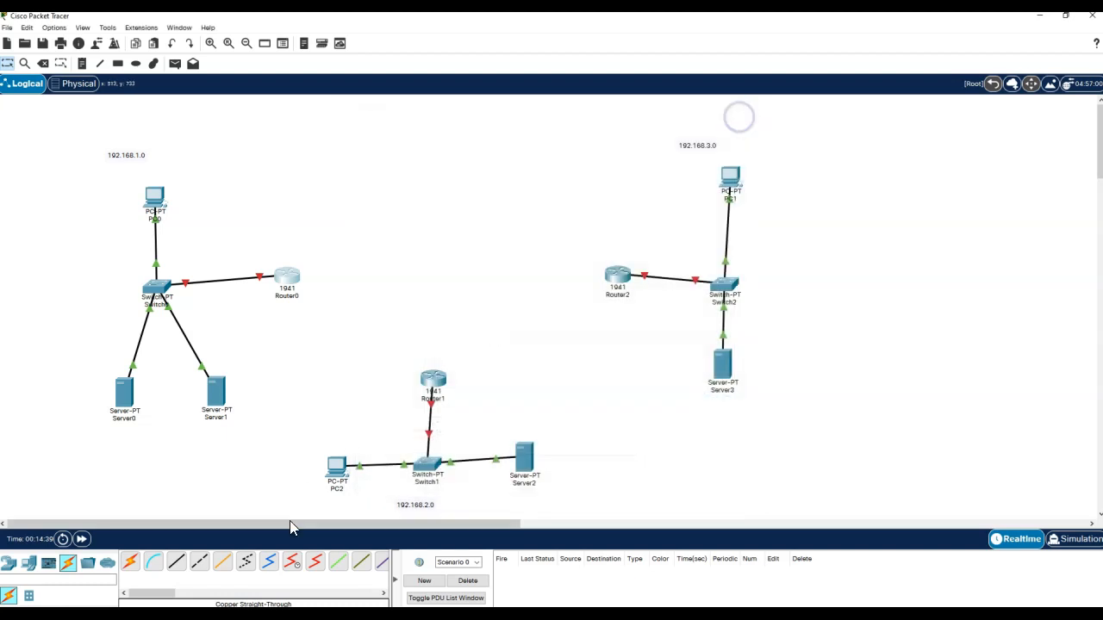
# - Connect Router0 Serial0/1/0 to Router1 Serial0/1/0 with a Serial DCE cable
pyautogui.click(295, 567)
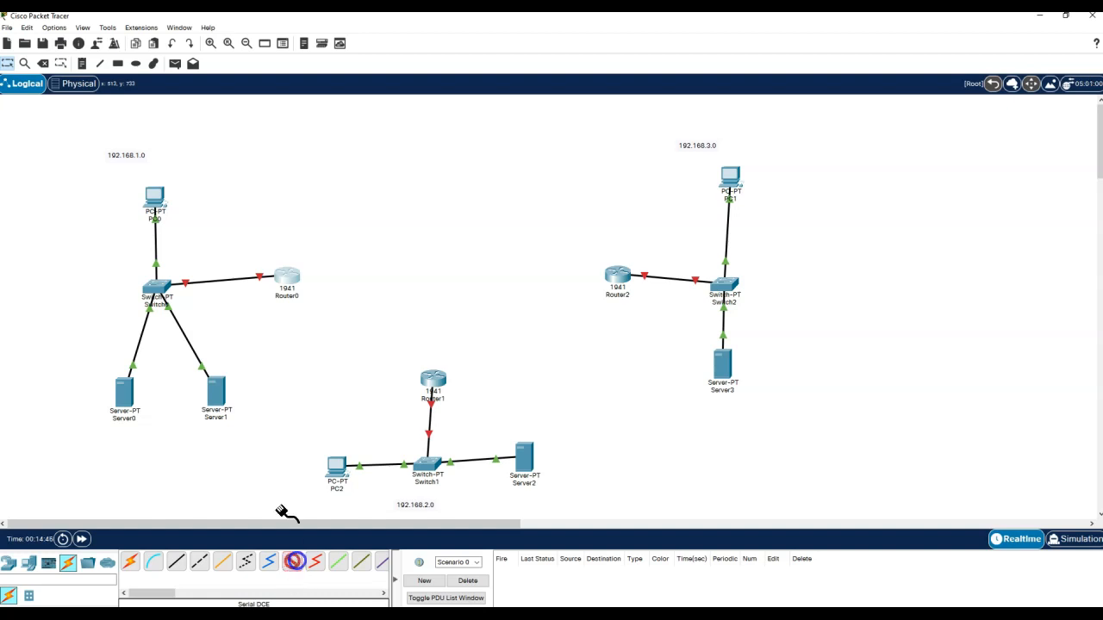
pyautogui.click(289, 284)
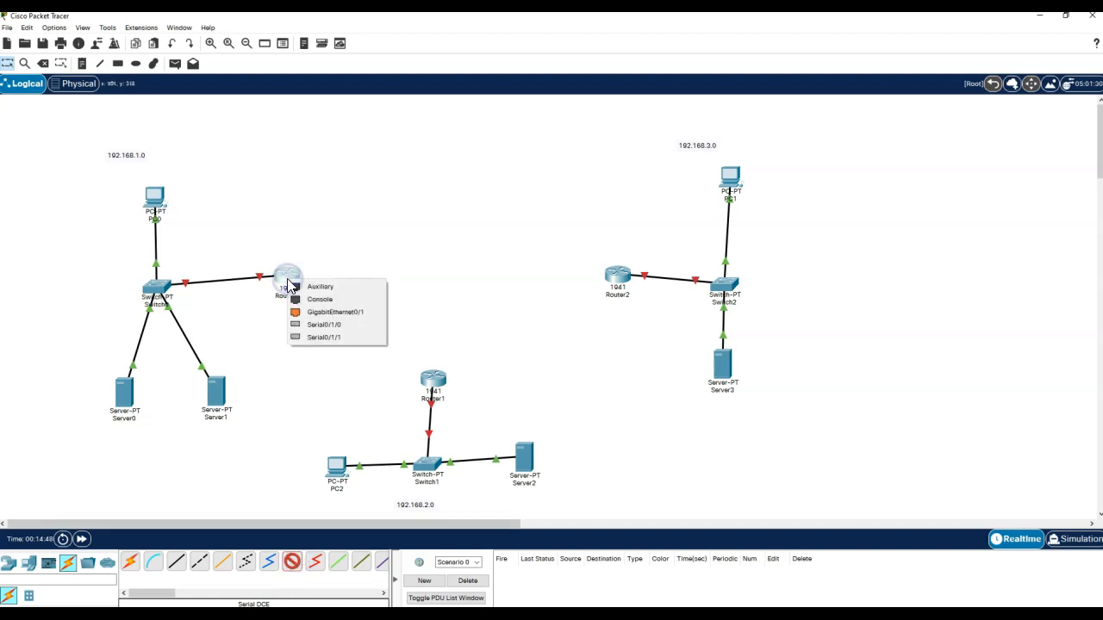
pyautogui.click(328, 326)
pyautogui.click(433, 378)
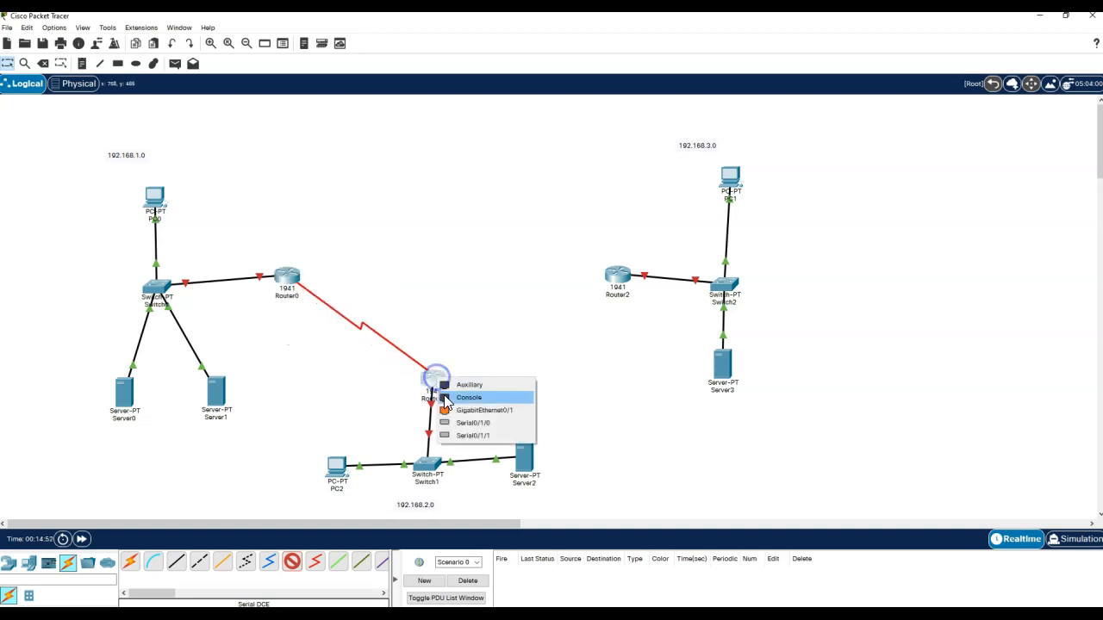
pyautogui.click(470, 425)
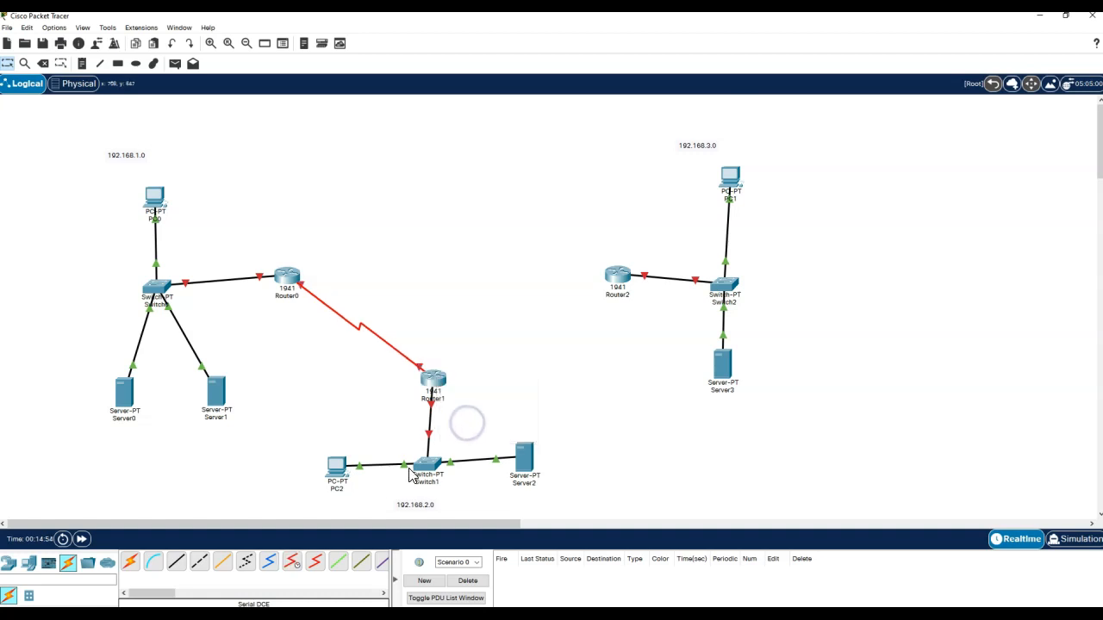
# - Connect Router1 Serial0/1/1 to Router2 Serial0/1/1 with a second Serial DCE cable
pyautogui.click(294, 561)
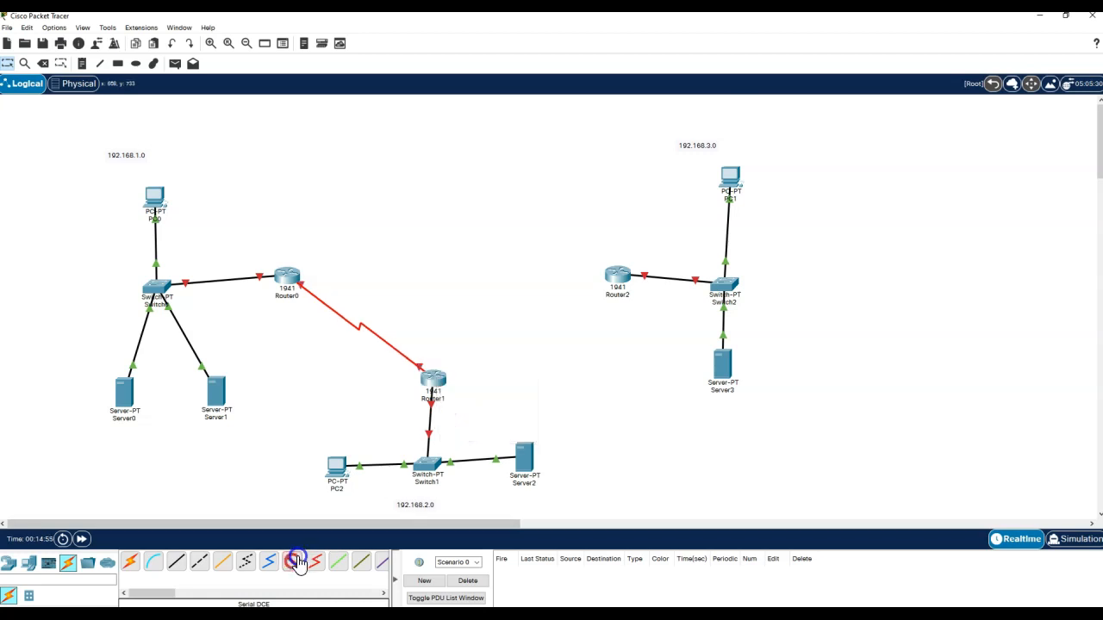
pyautogui.click(436, 379)
pyautogui.click(474, 426)
pyautogui.click(622, 278)
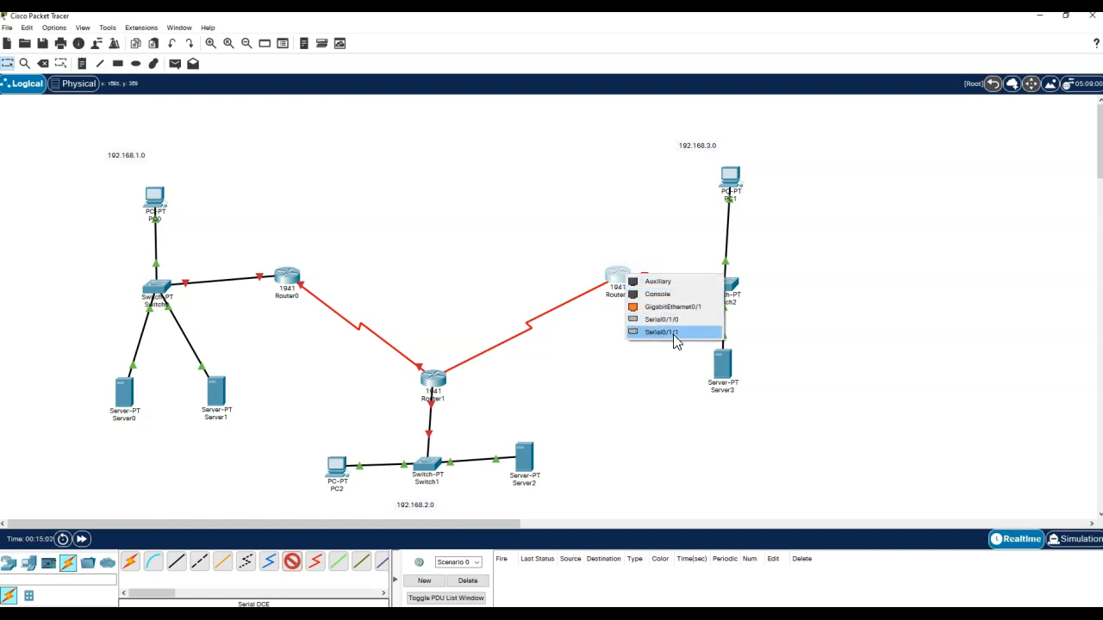
pyautogui.click(675, 336)
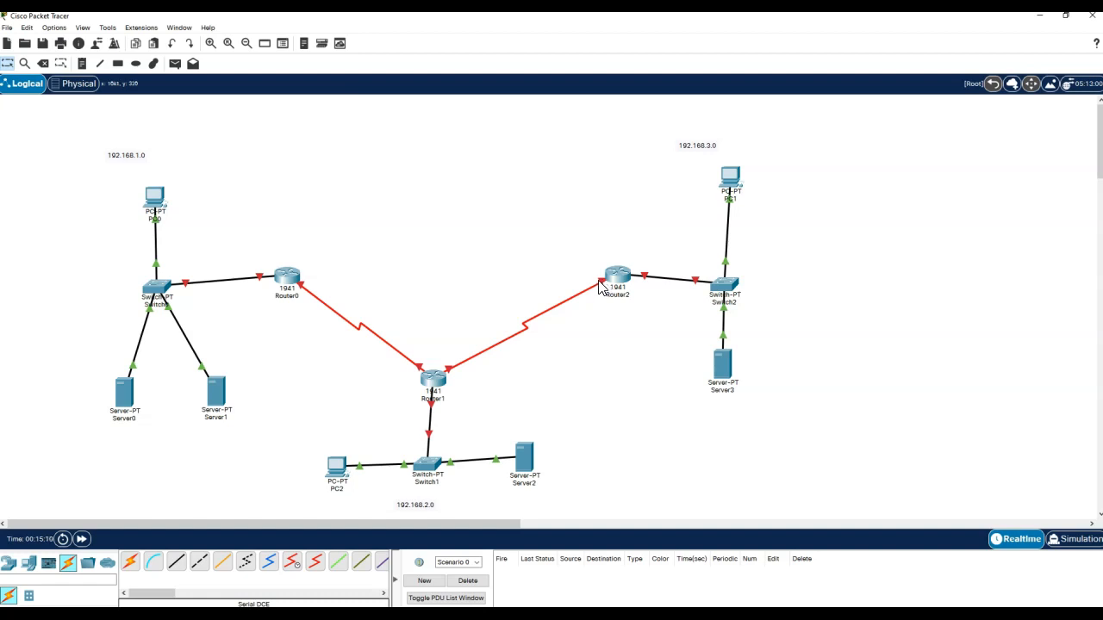
pyautogui.moveTo(602, 287)
pyautogui.click(592, 373)
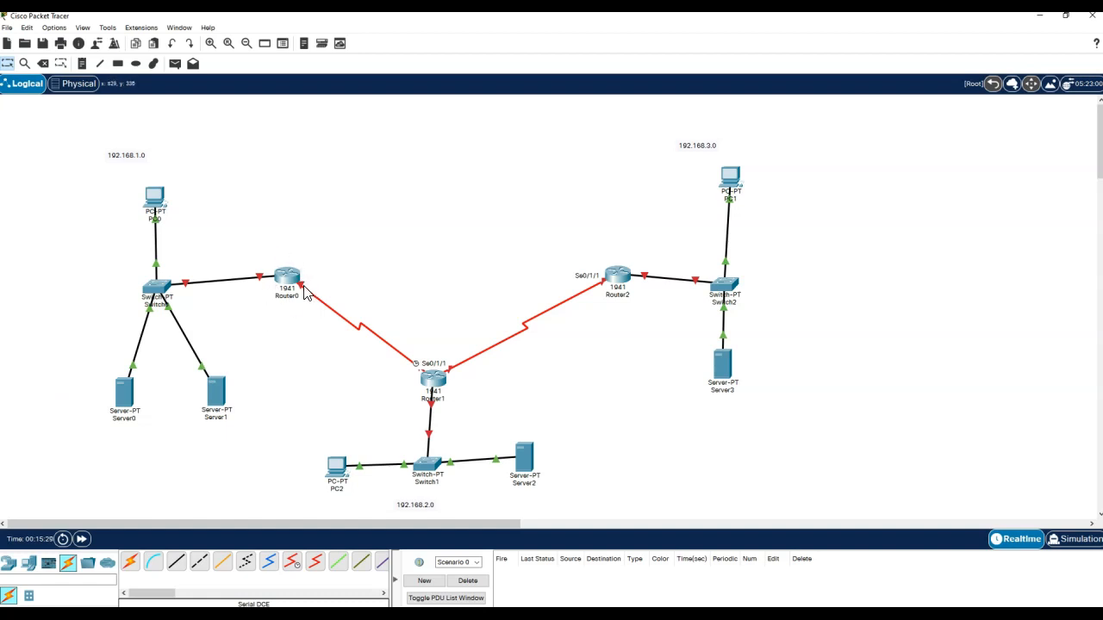
pyautogui.moveTo(304, 287)
# - Add notes 10.0.0.0 and 11.0.0.0 beside the serial links, moving 11.0.0.0 closer to its link
pyautogui.click(81, 65)
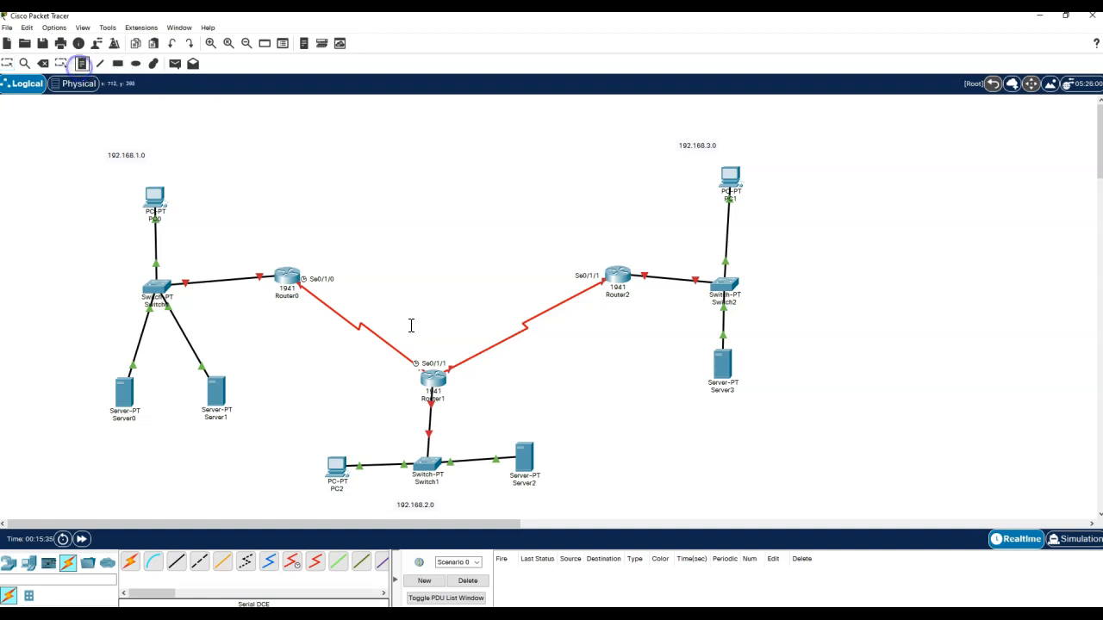
pyautogui.click(372, 298)
pyautogui.write('10.0.0.0')
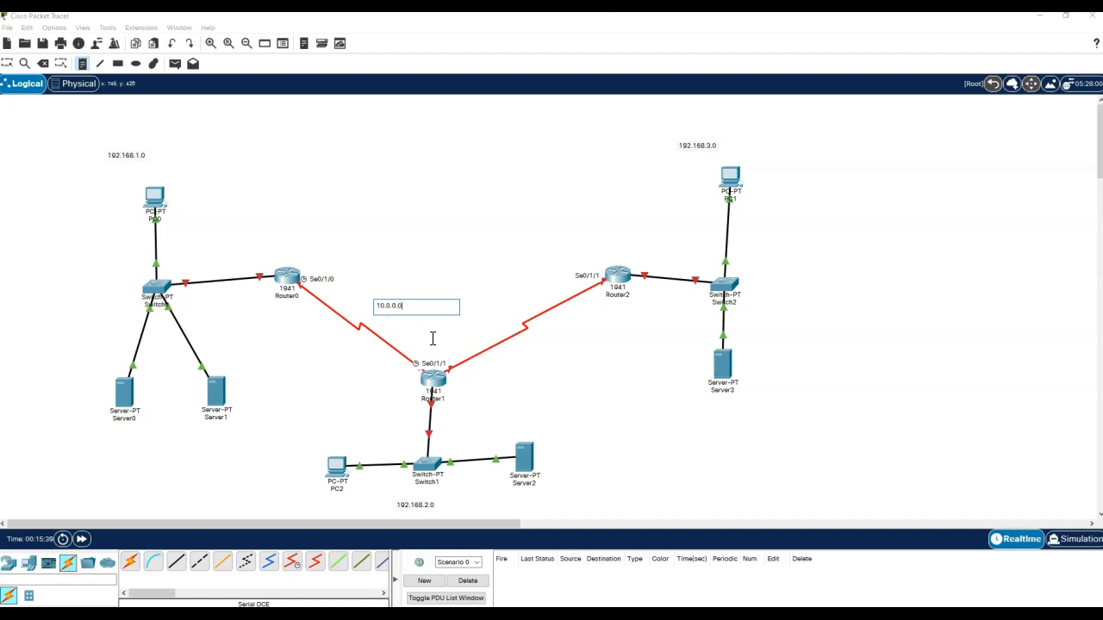
pyautogui.click(521, 346)
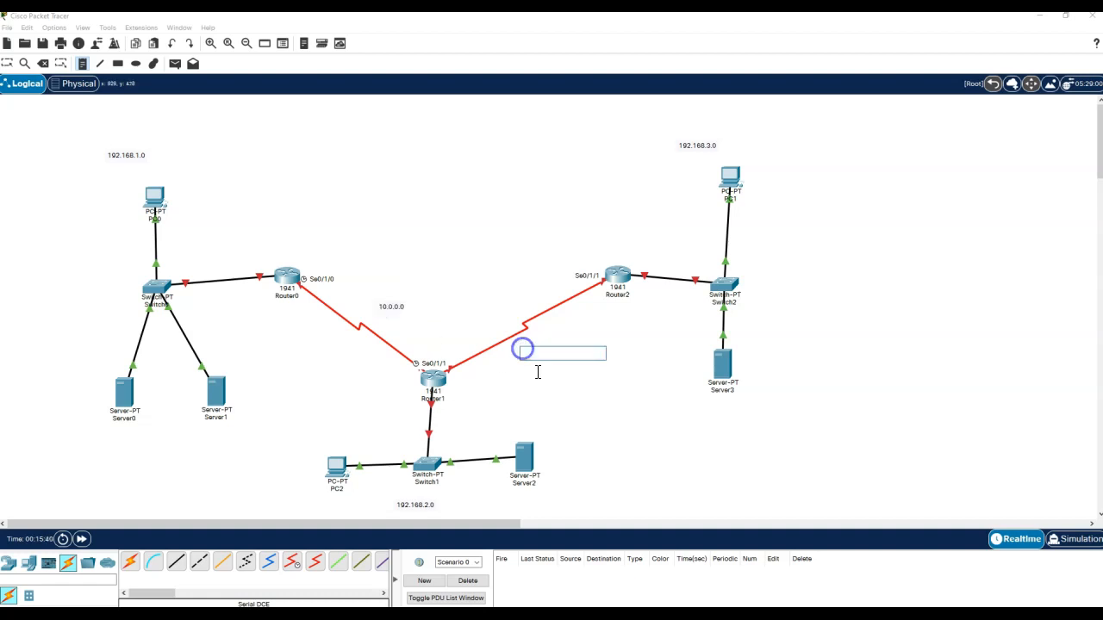
pyautogui.write('11.0.0.0')
pyautogui.press('Escape')
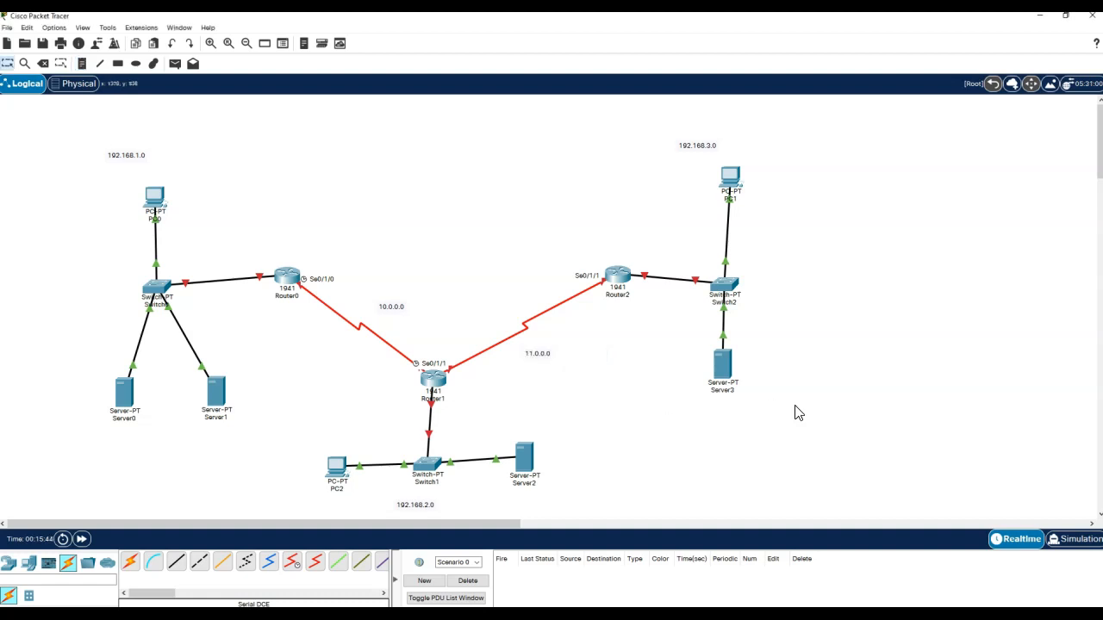
pyautogui.click(388, 311)
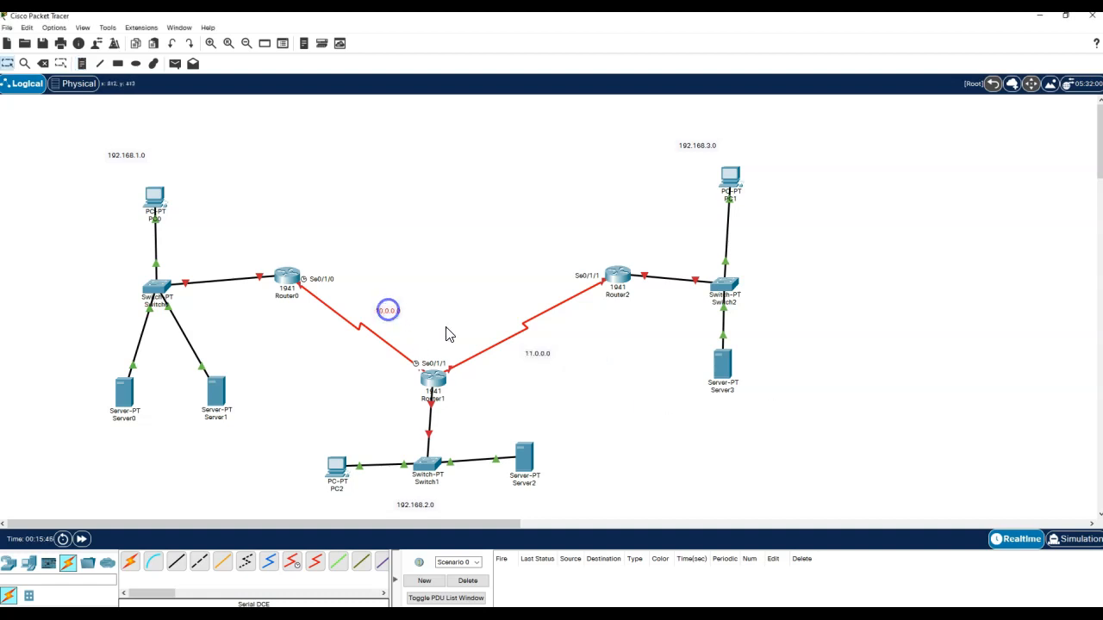
pyautogui.moveTo(536, 353); pyautogui.dragTo(503, 311)
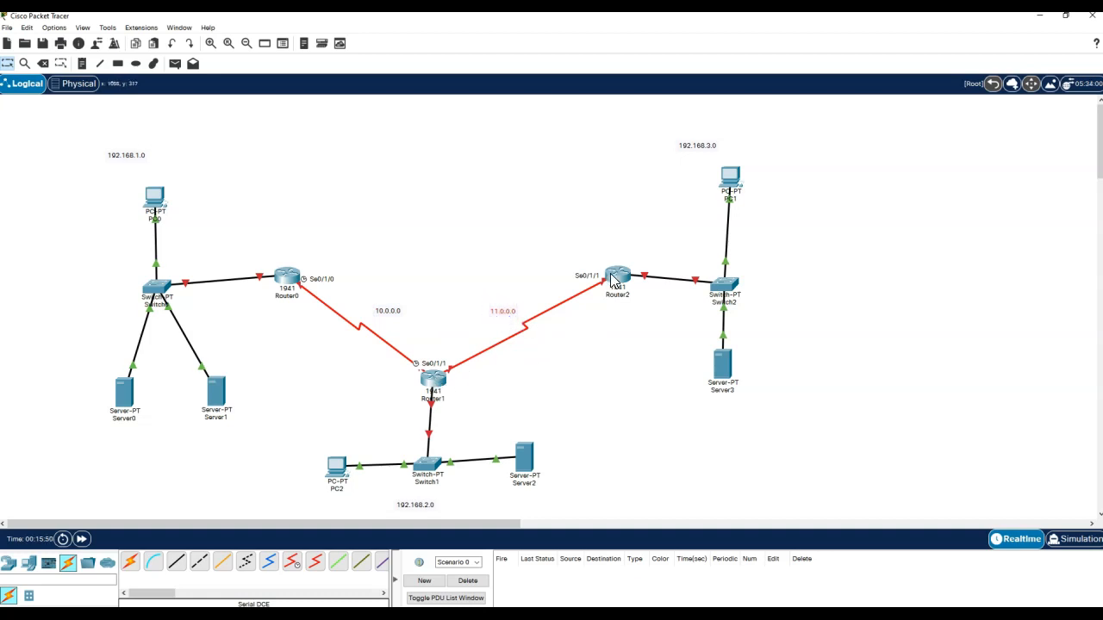
pyautogui.click(621, 418)
# - Turn on Router0's GigabitEthernet0/0 with IP 192.168.1.1 and mask 255.255.255.0
pyautogui.click(287, 279)
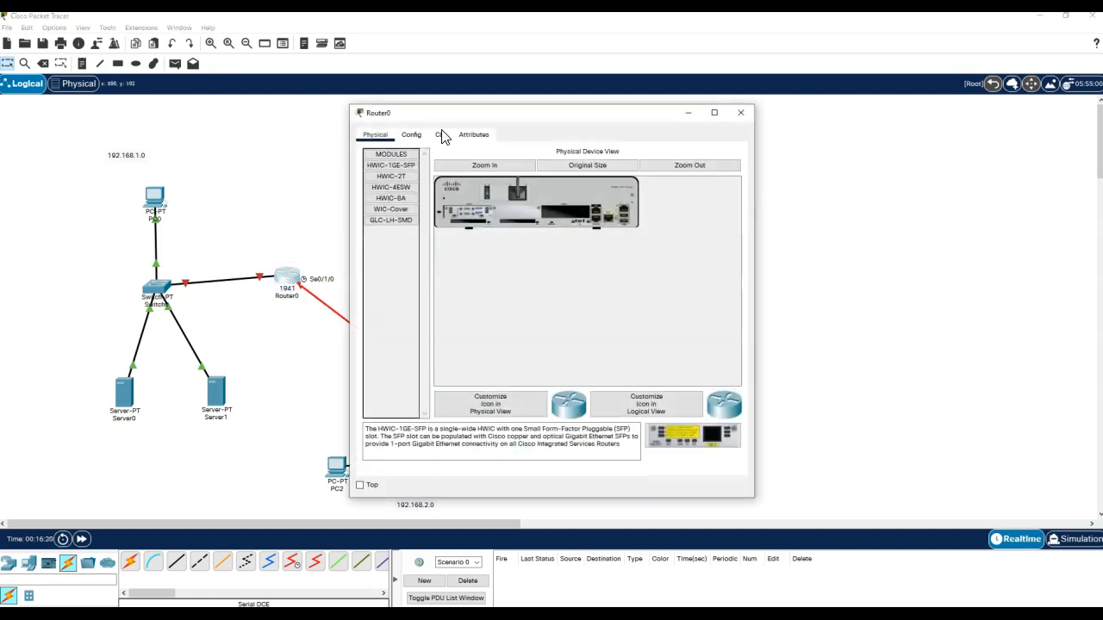
pyautogui.click(411, 135)
pyautogui.click(417, 255)
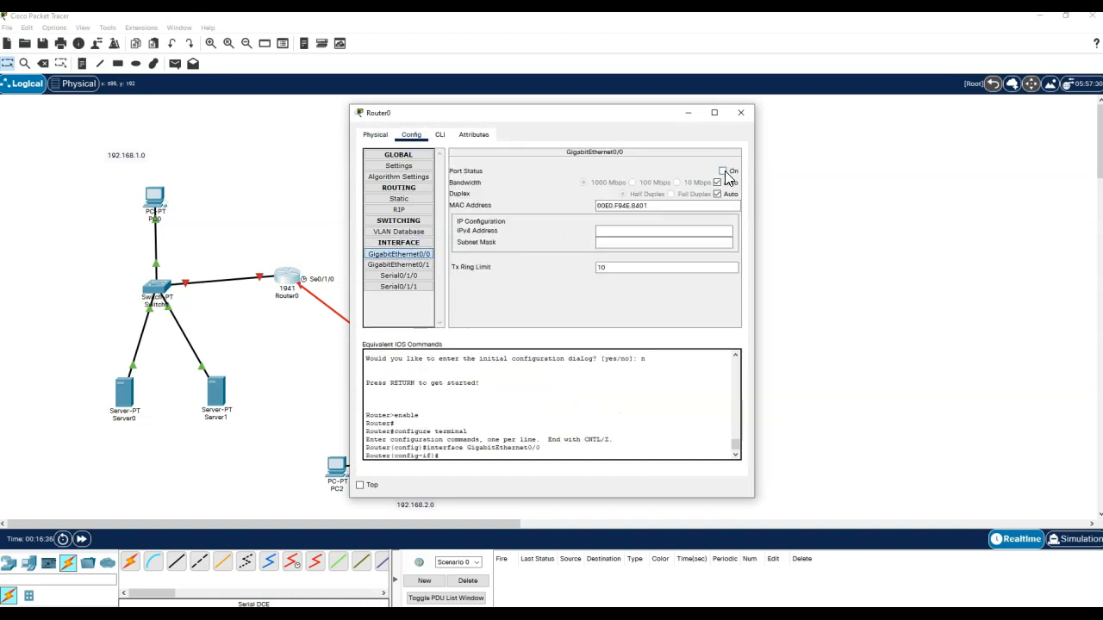
pyautogui.click(724, 172)
pyautogui.click(644, 232)
pyautogui.write('192.168.1.1')
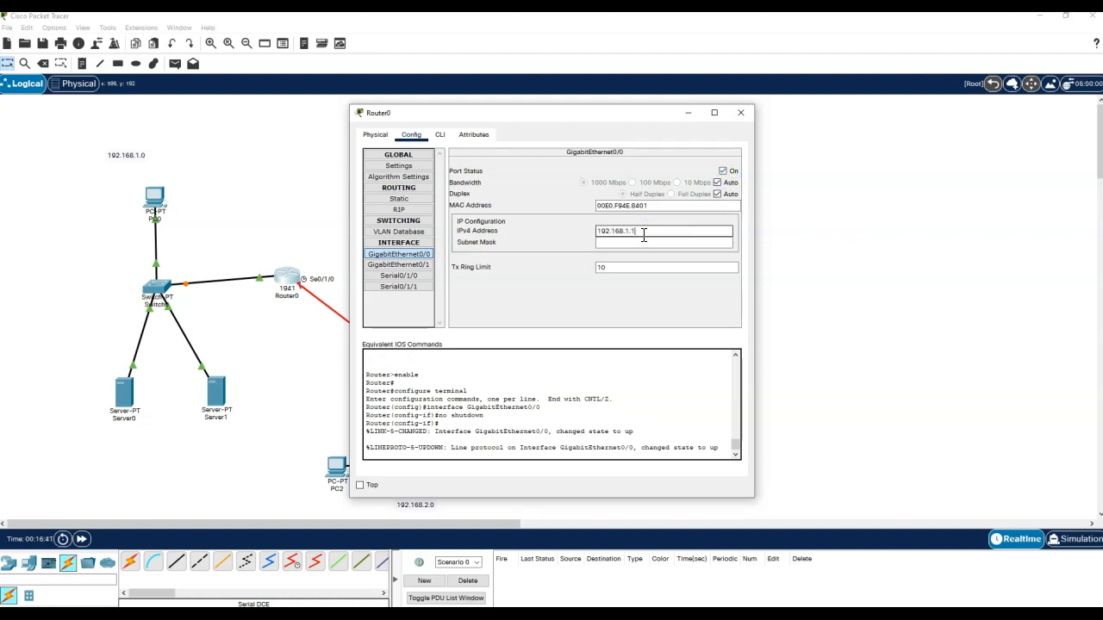
pyautogui.press('Tab')
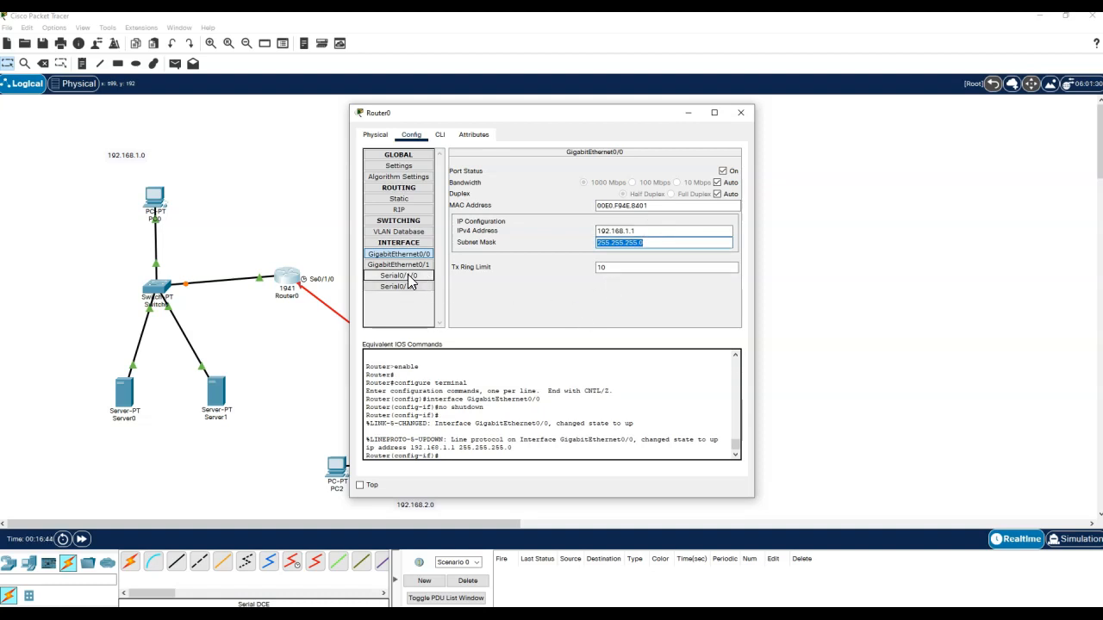
pyautogui.click(665, 230)
pyautogui.moveTo(665, 230); pyautogui.dragTo(565, 235)
pyautogui.hotkey('ctrl', 'c')
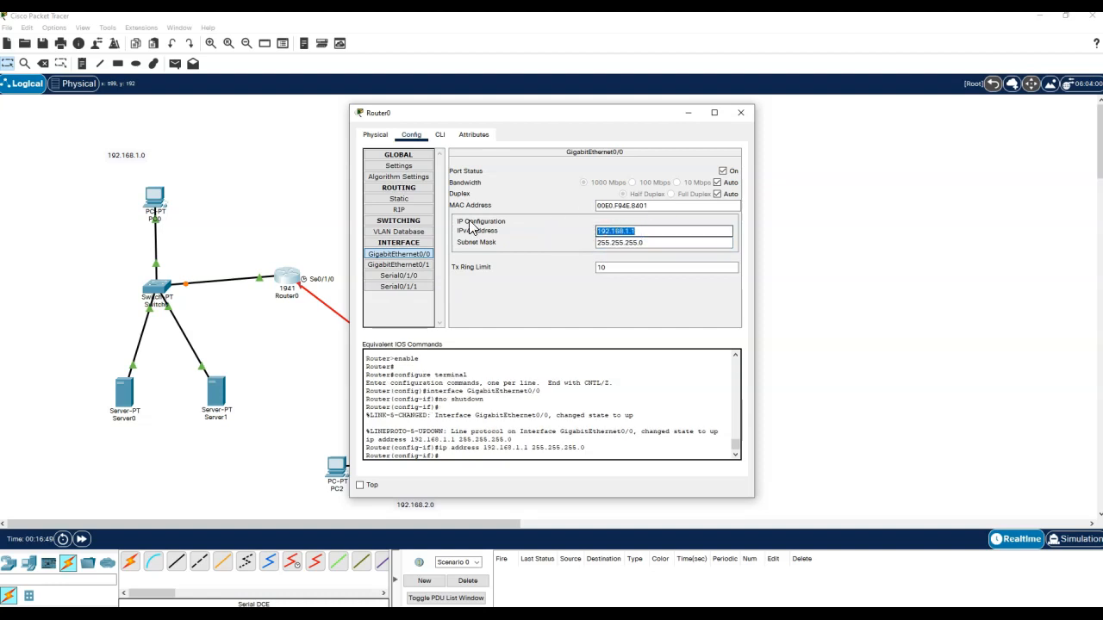
# - Add network 192.168.1.0 to Router0's RIP configuration
pyautogui.click(399, 209)
pyautogui.click(650, 166)
pyautogui.hotkey('ctrl', 'v')
pyautogui.click(655, 181)
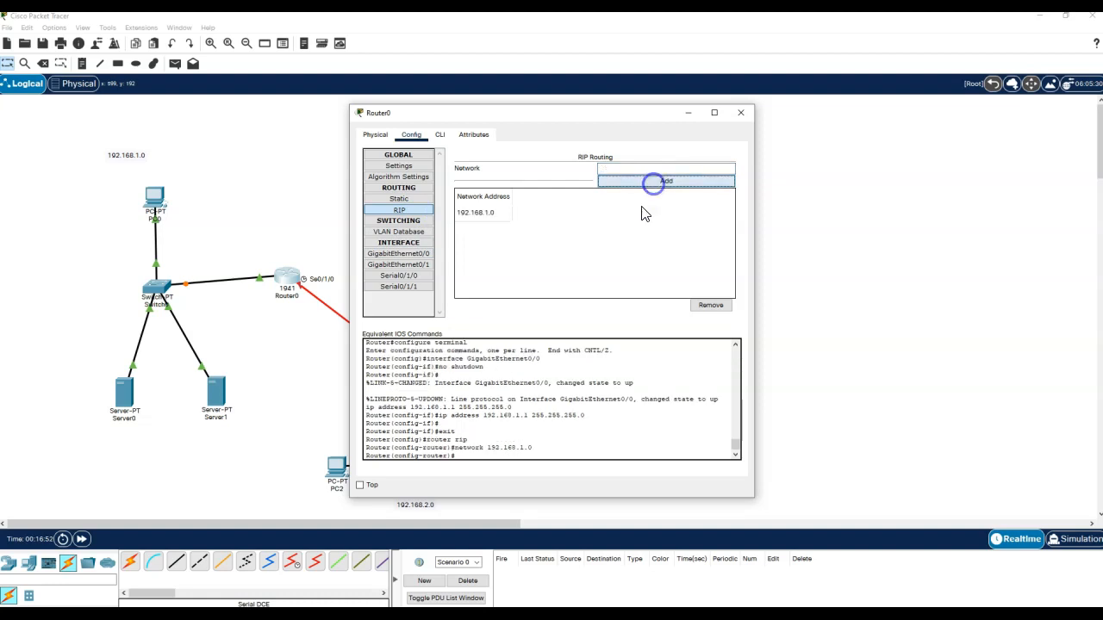
pyautogui.click(407, 276)
# - Turn on Router0's Serial0/1/0 port, discarding a first partial address entry
pyautogui.click(724, 172)
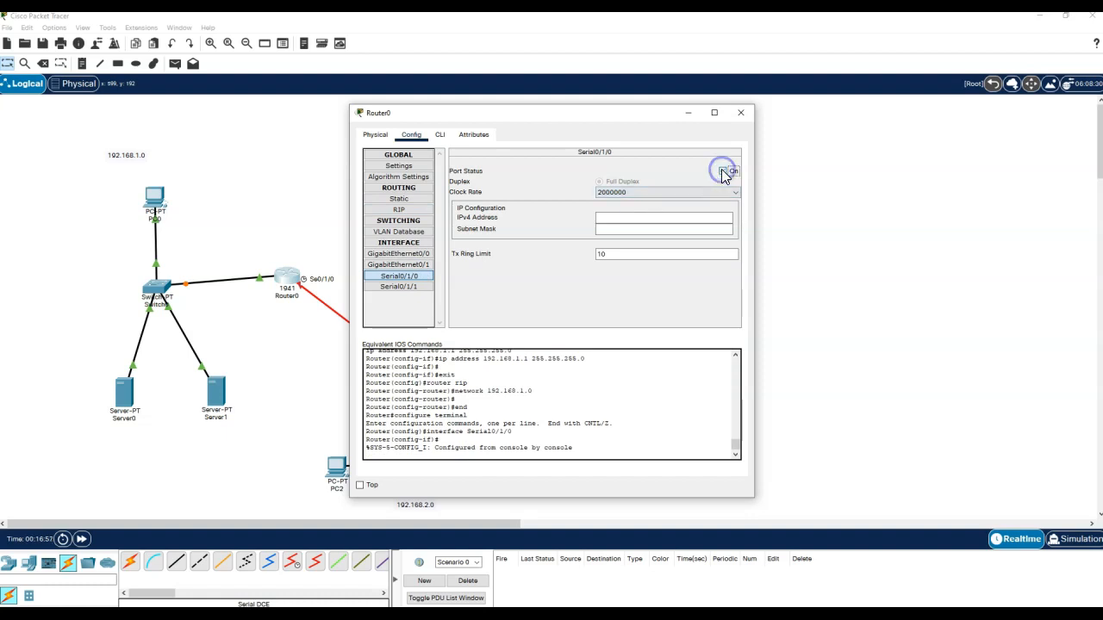
pyautogui.click(636, 216)
pyautogui.write('10.0.0.1')
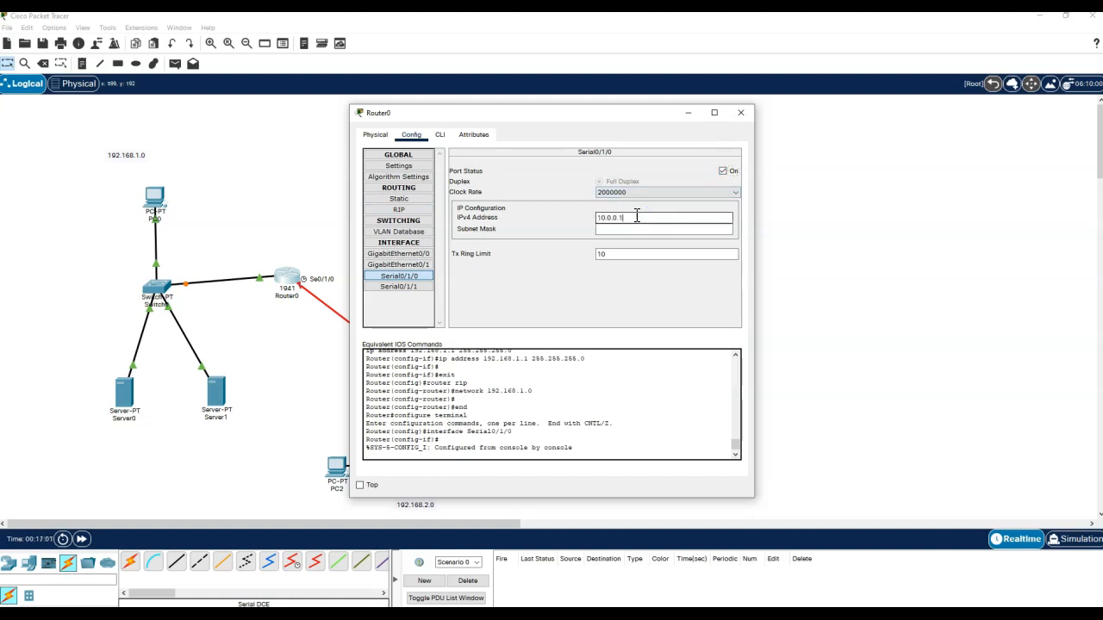
pyautogui.press('Tab')
pyautogui.doubleClick(672, 217)
pyautogui.press('BackSpace')
pyautogui.click(723, 171)
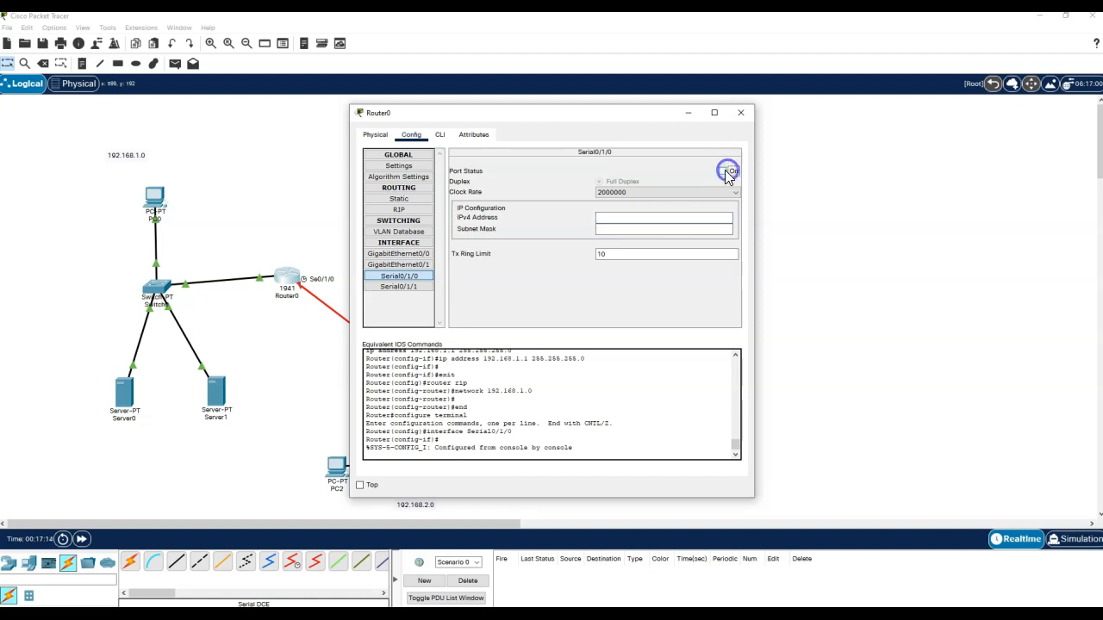
pyautogui.click(400, 286)
pyautogui.click(400, 276)
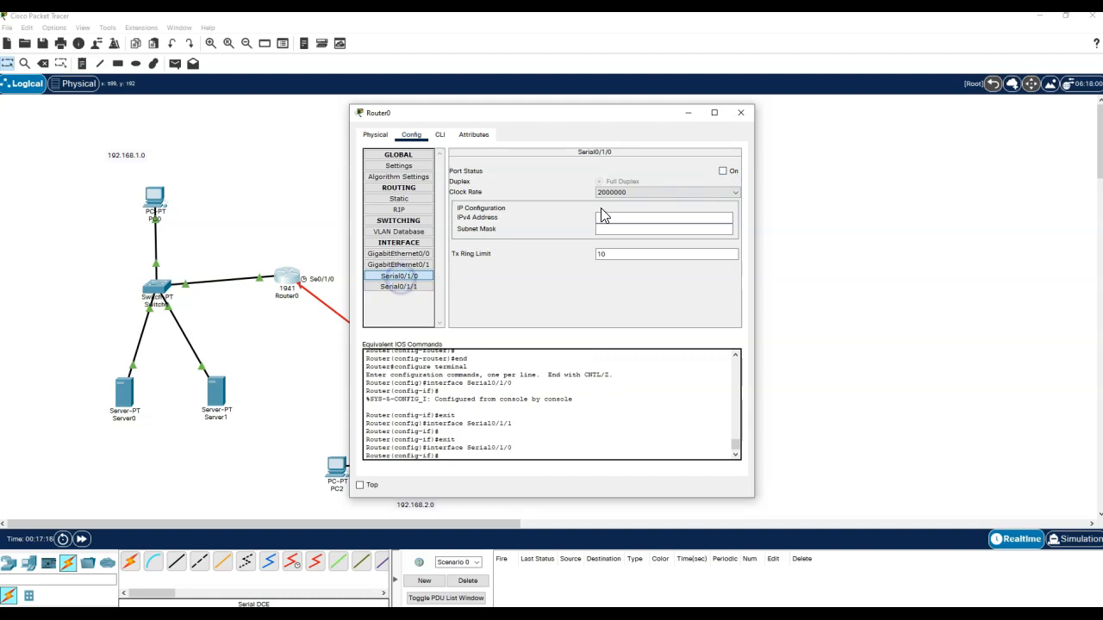
pyautogui.click(725, 171)
# - Give Serial0/1/0 address 10.0.0.1, mask 255.0.0.0 and clock rate 64000
pyautogui.click(687, 219)
pyautogui.write('10')
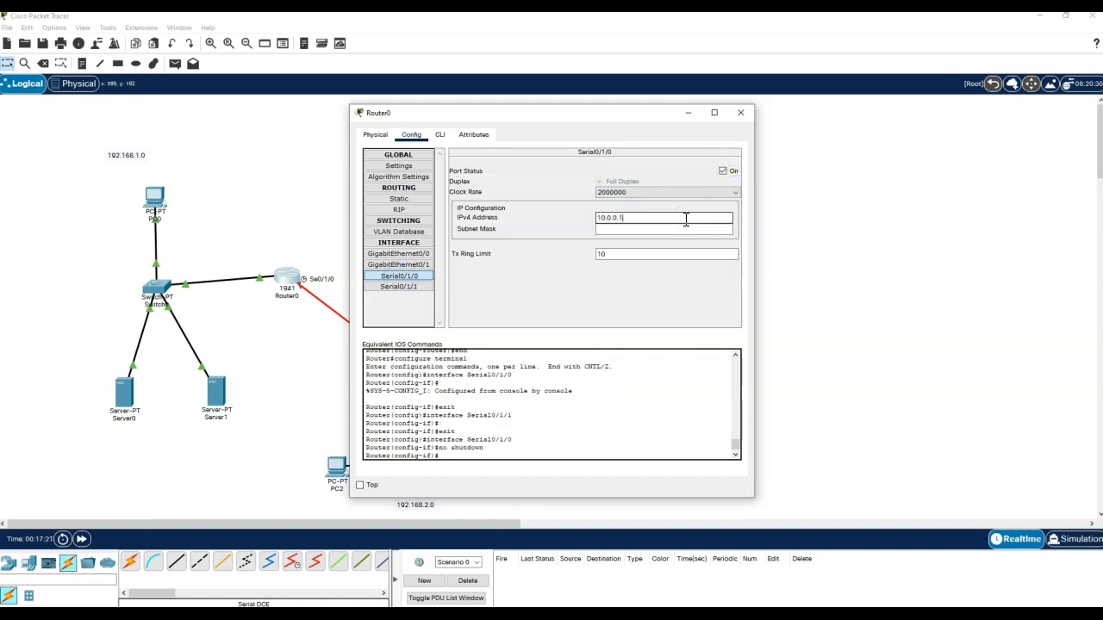
pyautogui.write('.0.0.1')
pyautogui.press('Tab')
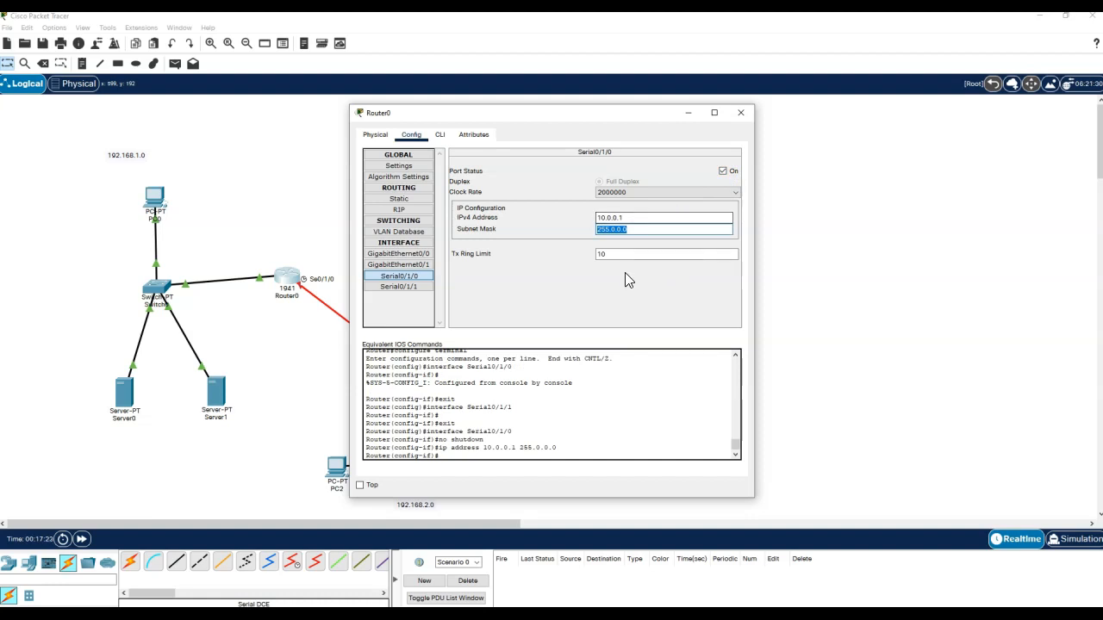
pyautogui.press('Return')
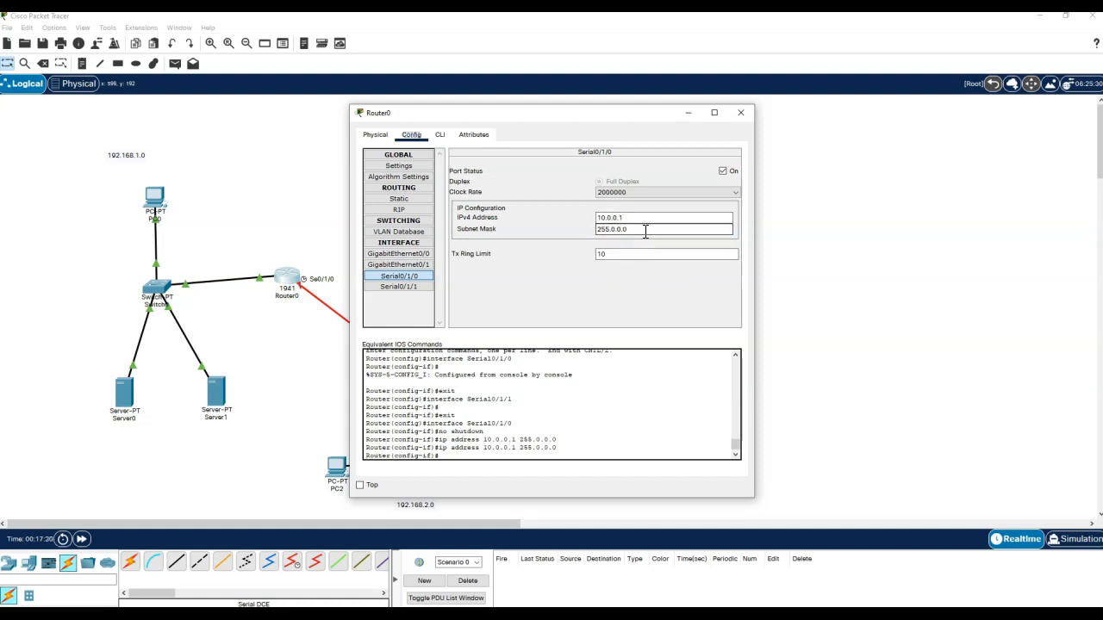
pyautogui.write('0.1')
pyautogui.click(608, 193)
pyautogui.scroll(3, 625, 225)
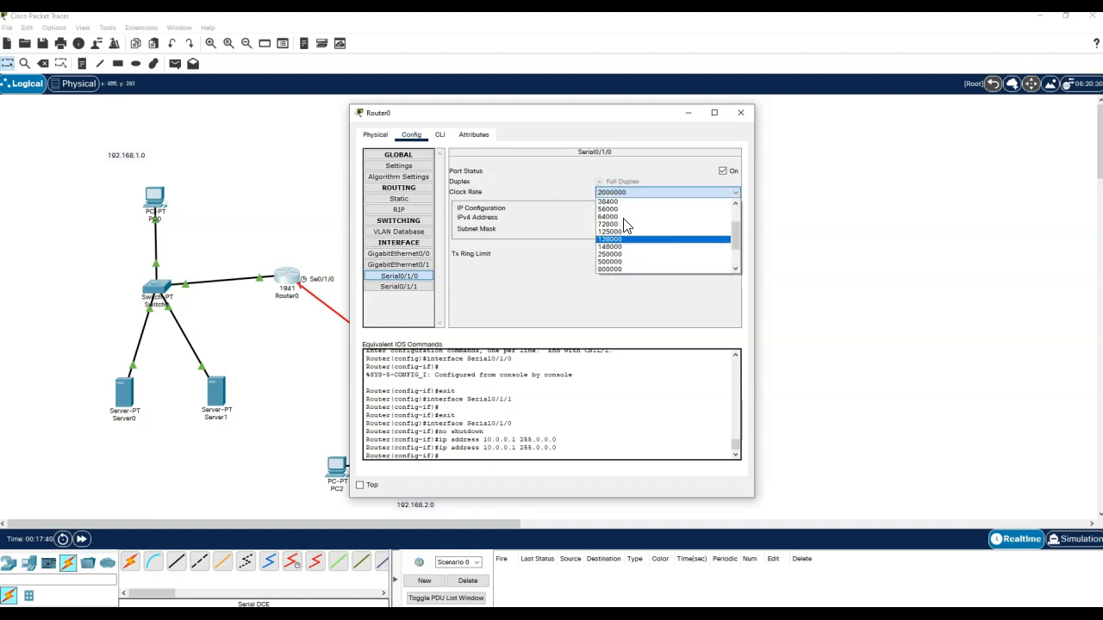
pyautogui.click(615, 217)
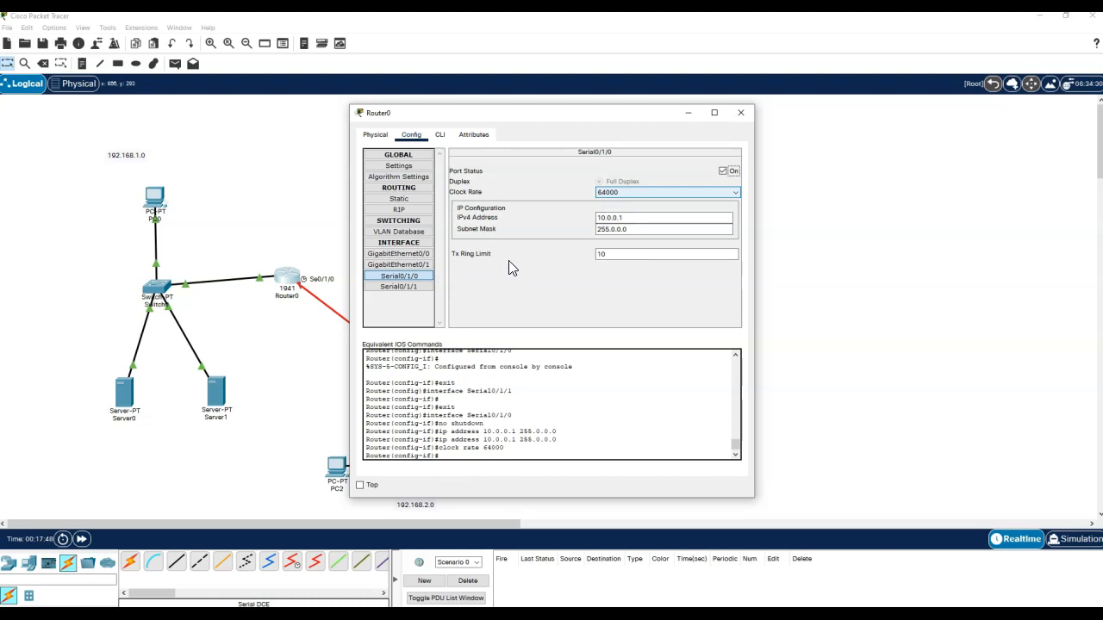
pyautogui.doubleClick(597, 223)
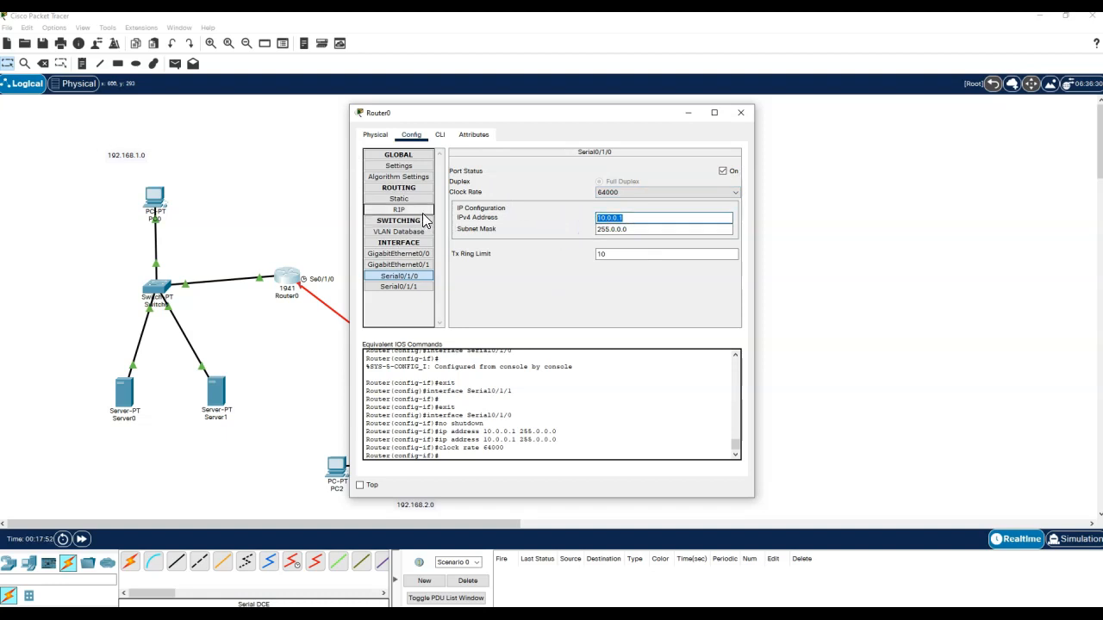
# - Add network 10.0.0.0 to Router0's RIP networks
pyautogui.click(398, 210)
pyautogui.click(635, 169)
pyautogui.write('10.0.0.0')
pyautogui.click(645, 181)
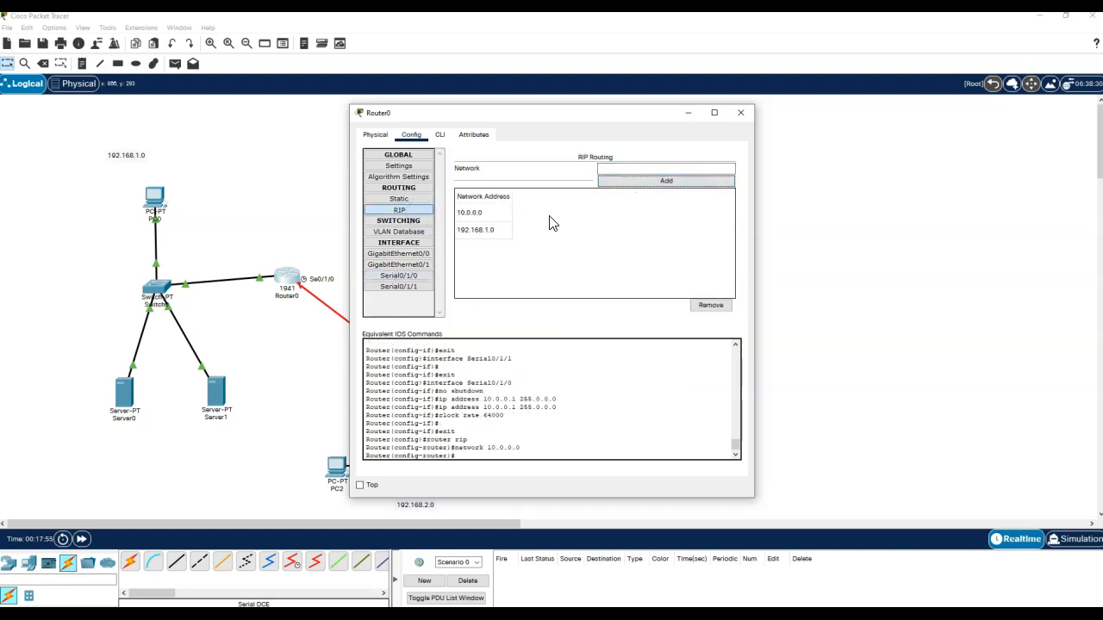
# - Review Router0's four interfaces and RIP network list, then close its settings window
pyautogui.click(412, 255)
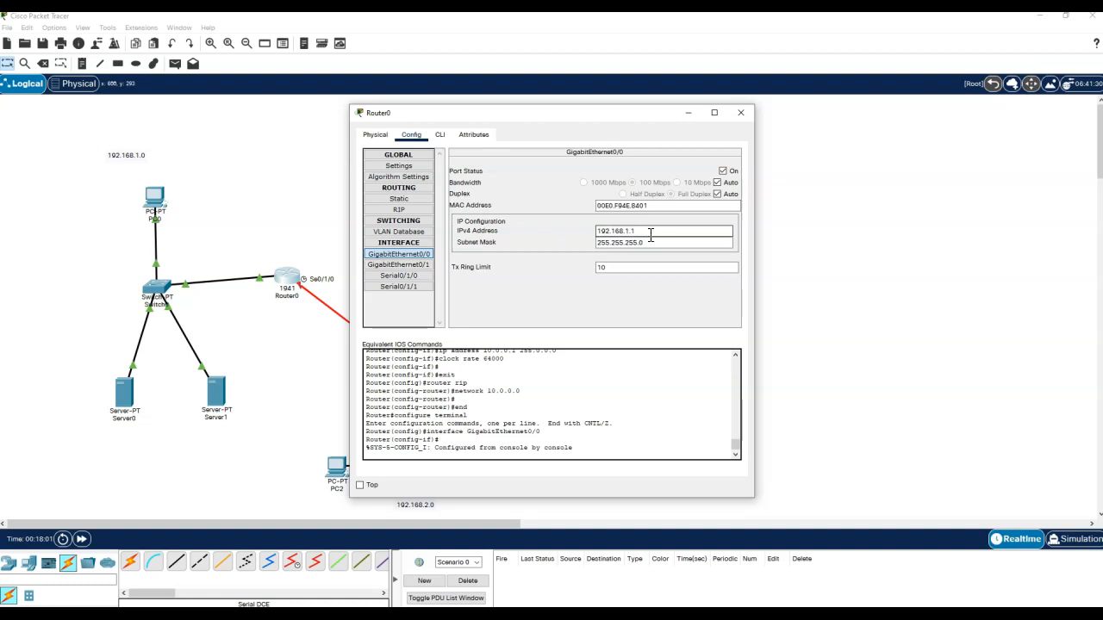
pyautogui.click(414, 266)
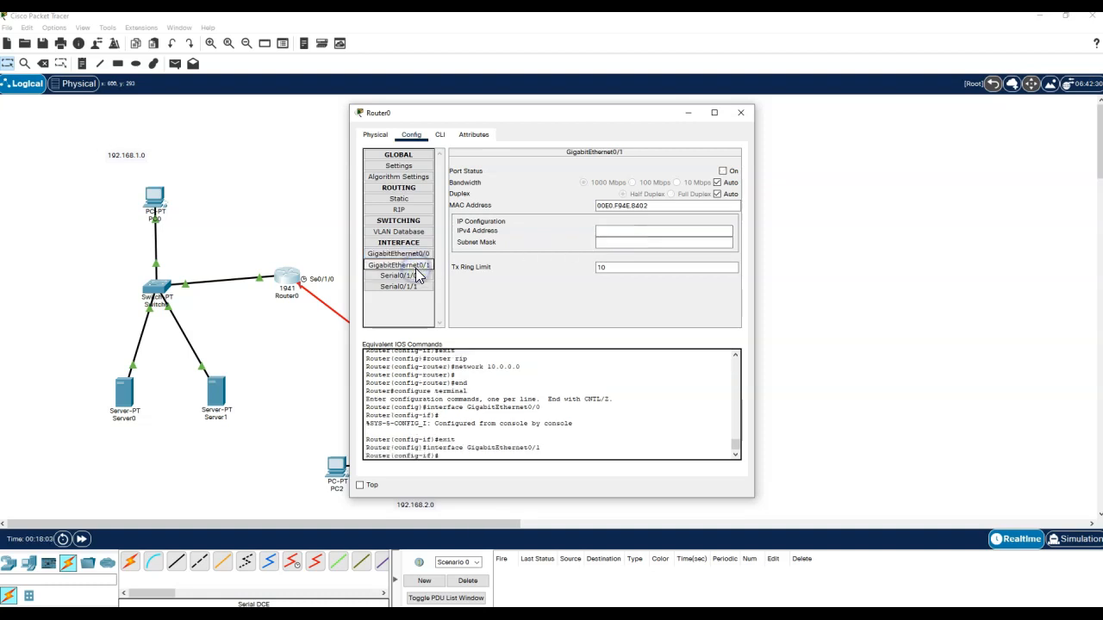
pyautogui.click(414, 276)
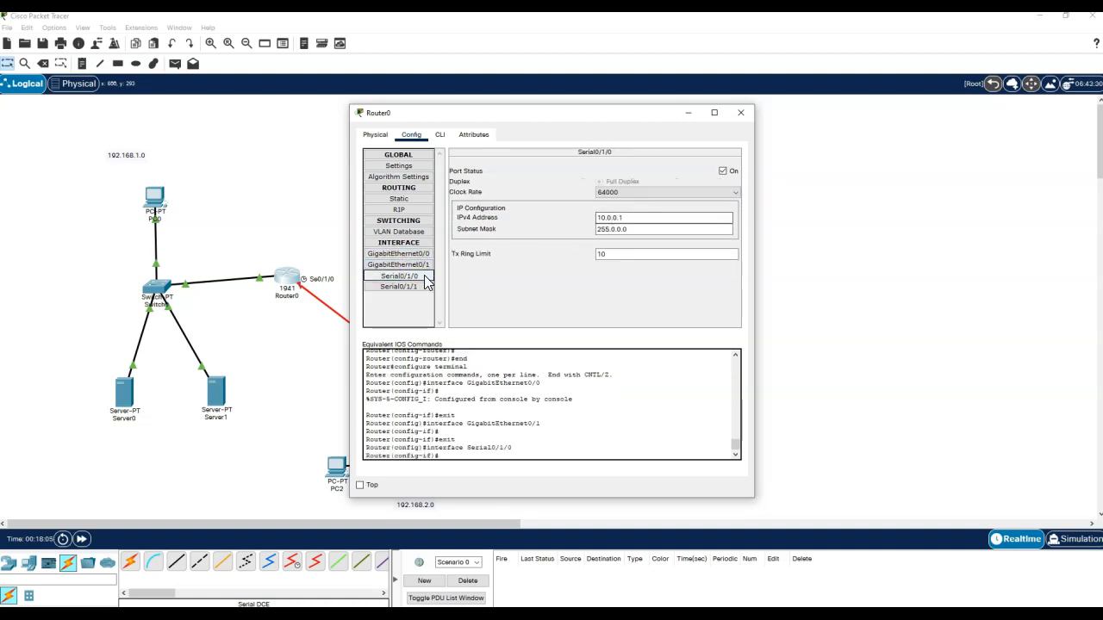
pyautogui.click(423, 288)
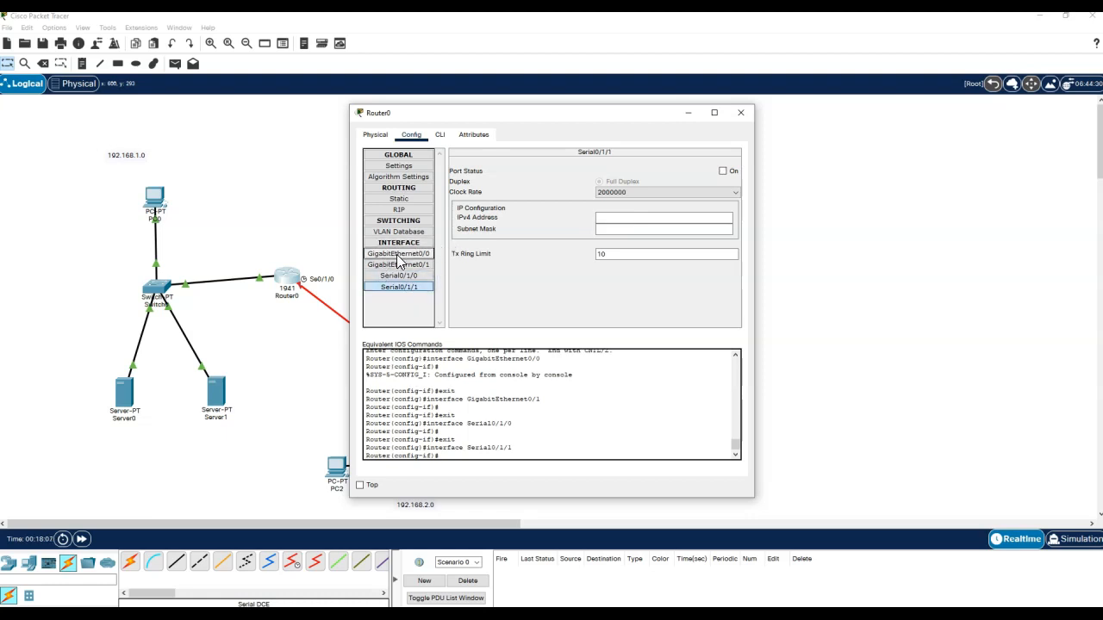
pyautogui.click(399, 212)
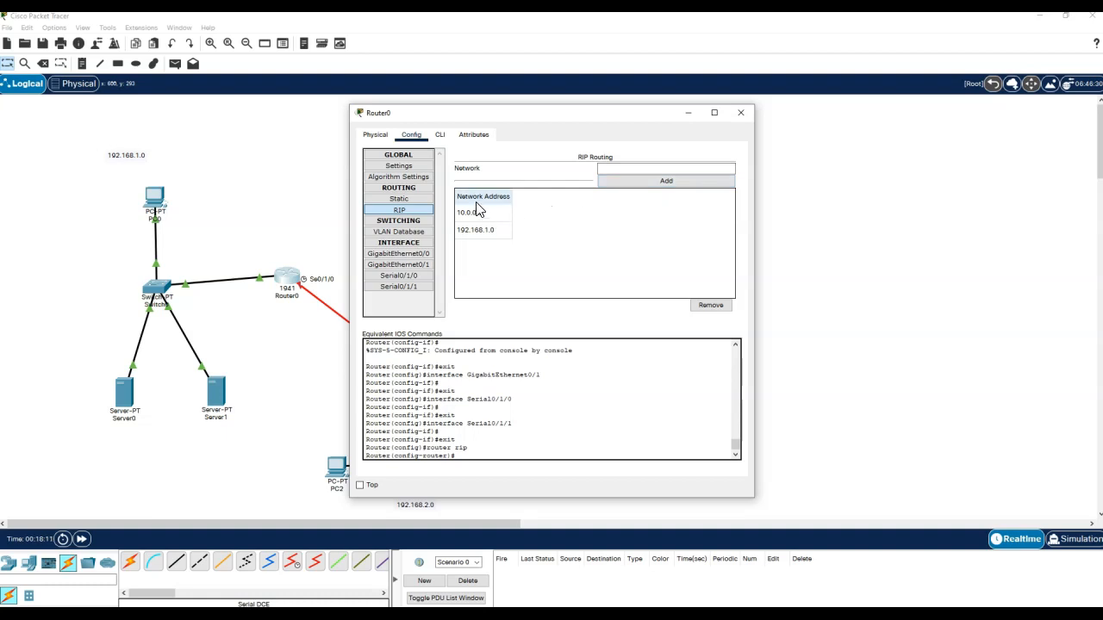
pyautogui.click(743, 113)
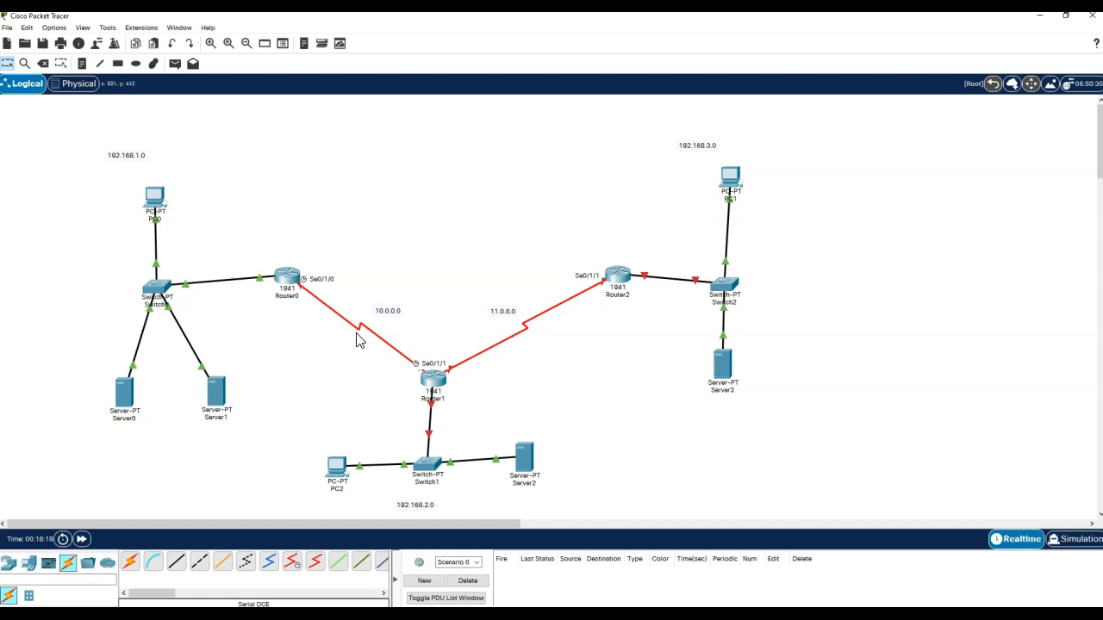
# - Move the 192.168.1.0 label between PC0 and Router0, verify Router0's RIP networks, then open Router2
pyautogui.moveTo(132, 164); pyautogui.dragTo(220, 238)
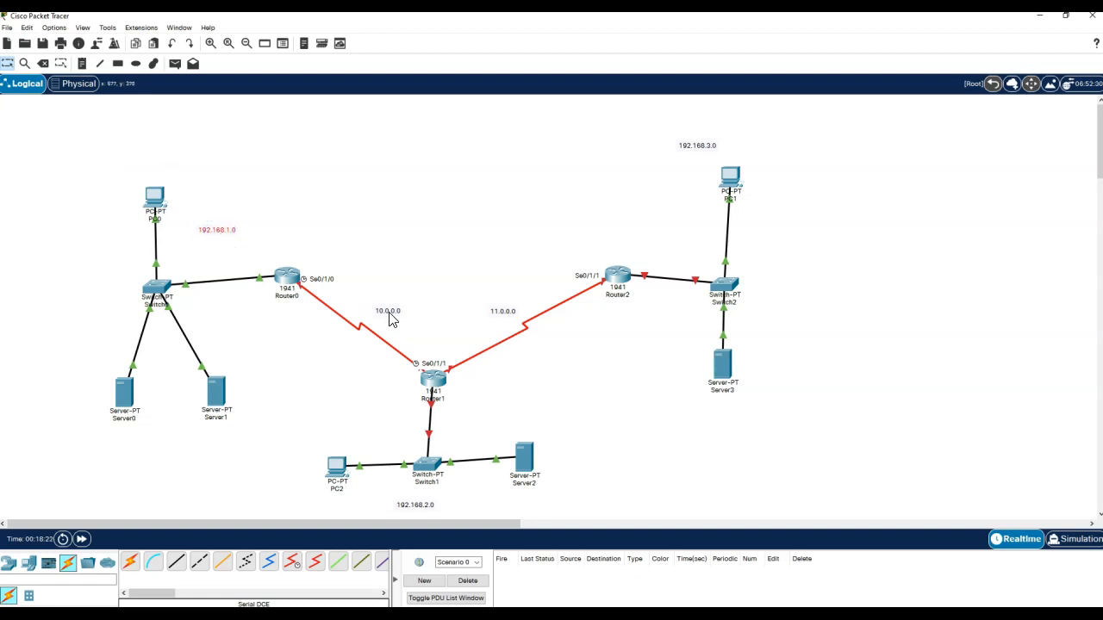
pyautogui.click(287, 275)
pyautogui.click(398, 209)
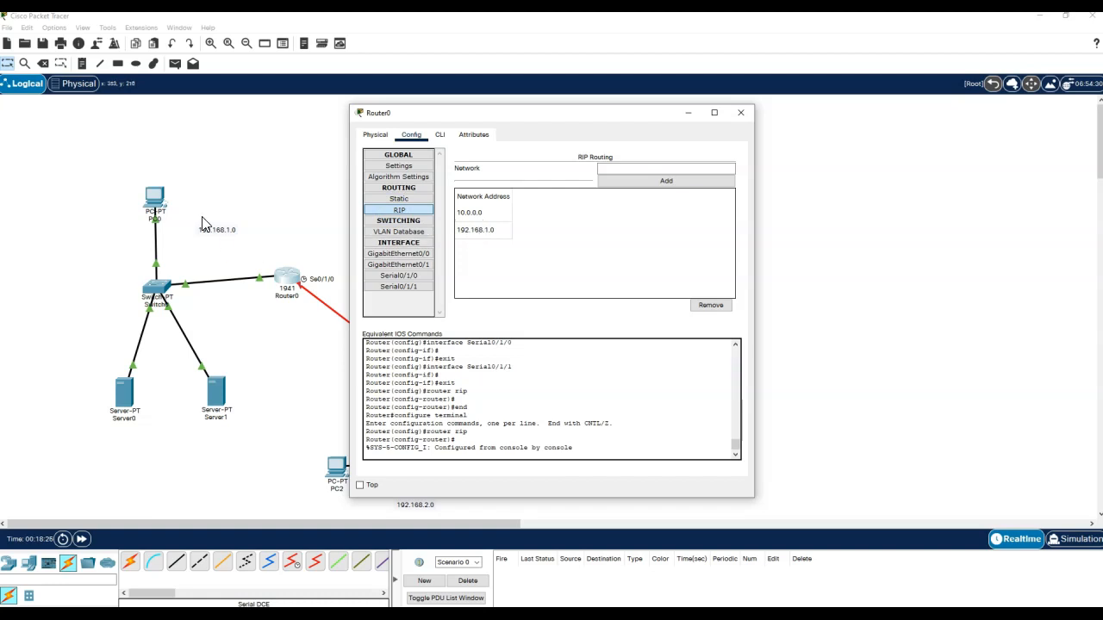
pyautogui.moveTo(524, 111); pyautogui.dragTo(770, 95)
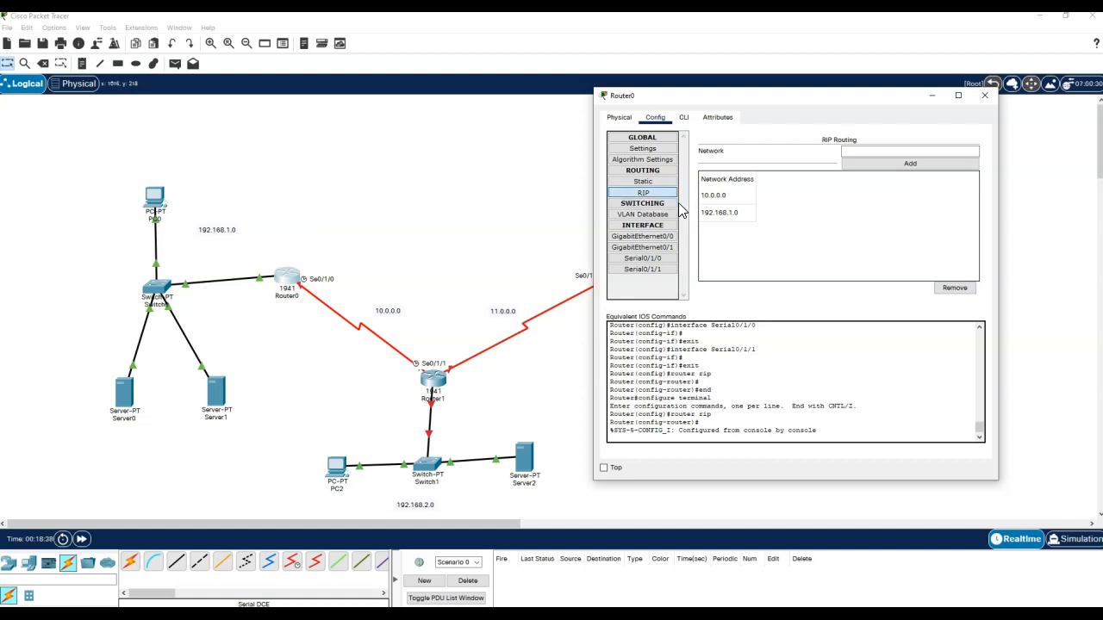
pyautogui.click(985, 97)
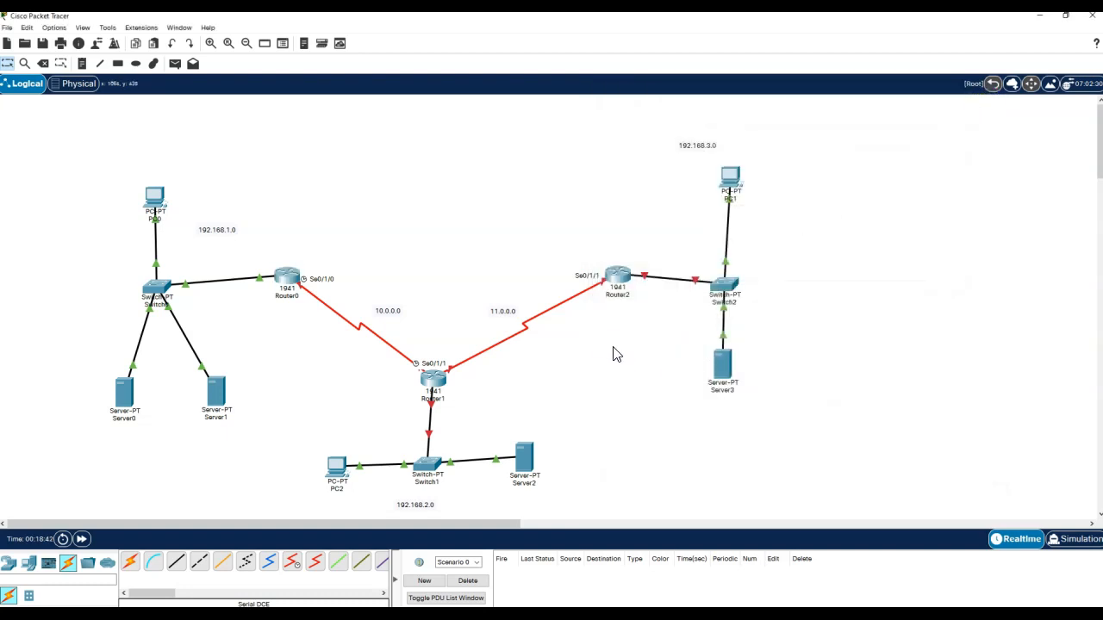
pyautogui.click(617, 285)
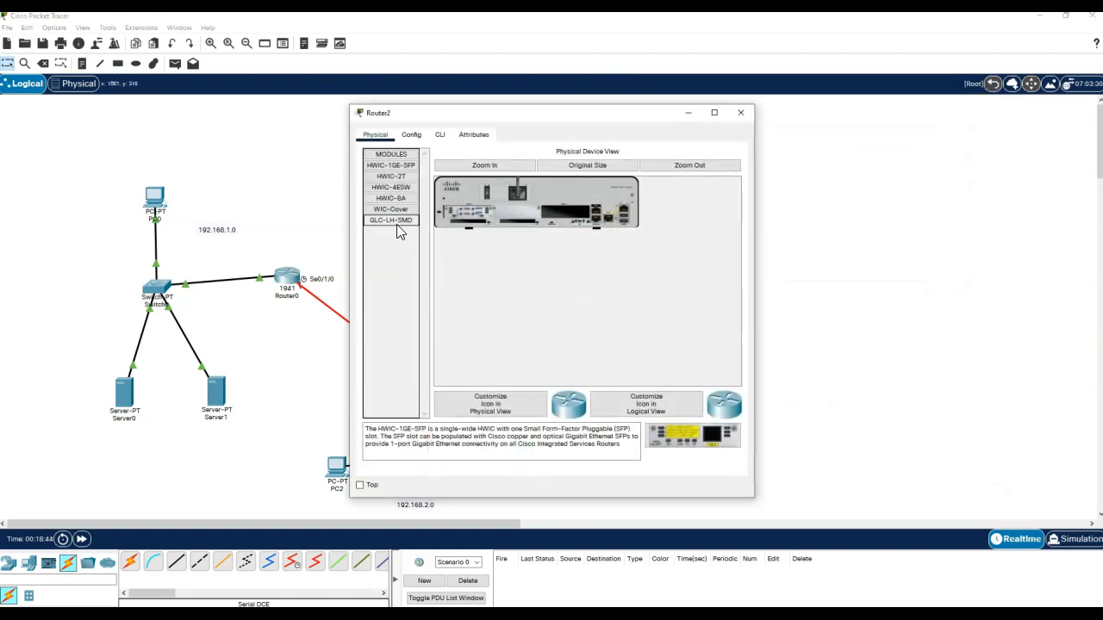
# - Turn on Router2's GigabitEthernet0/0 with address 192.168.3.1/24
pyautogui.click(412, 138)
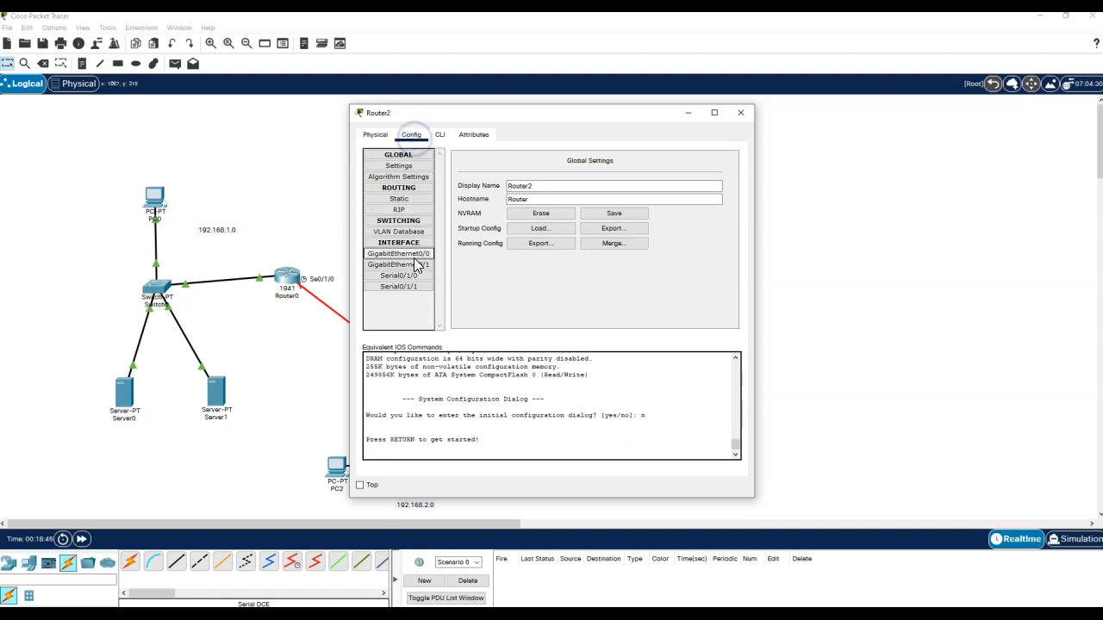
pyautogui.click(414, 257)
pyautogui.click(723, 171)
pyautogui.click(685, 231)
pyautogui.write('192.168.3.1')
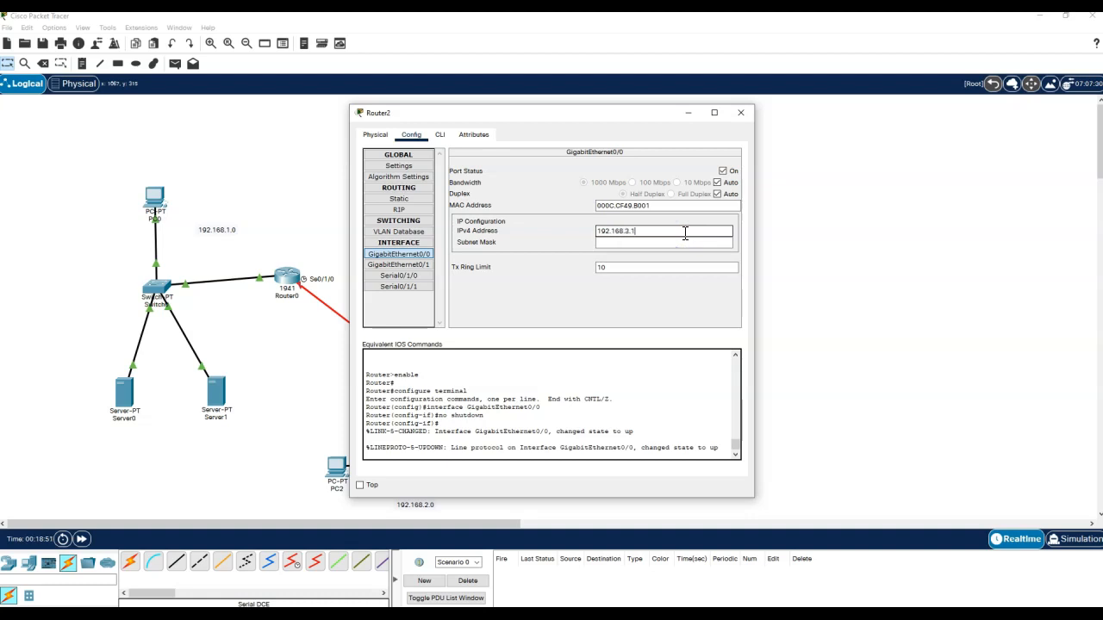
pyautogui.press('Tab')
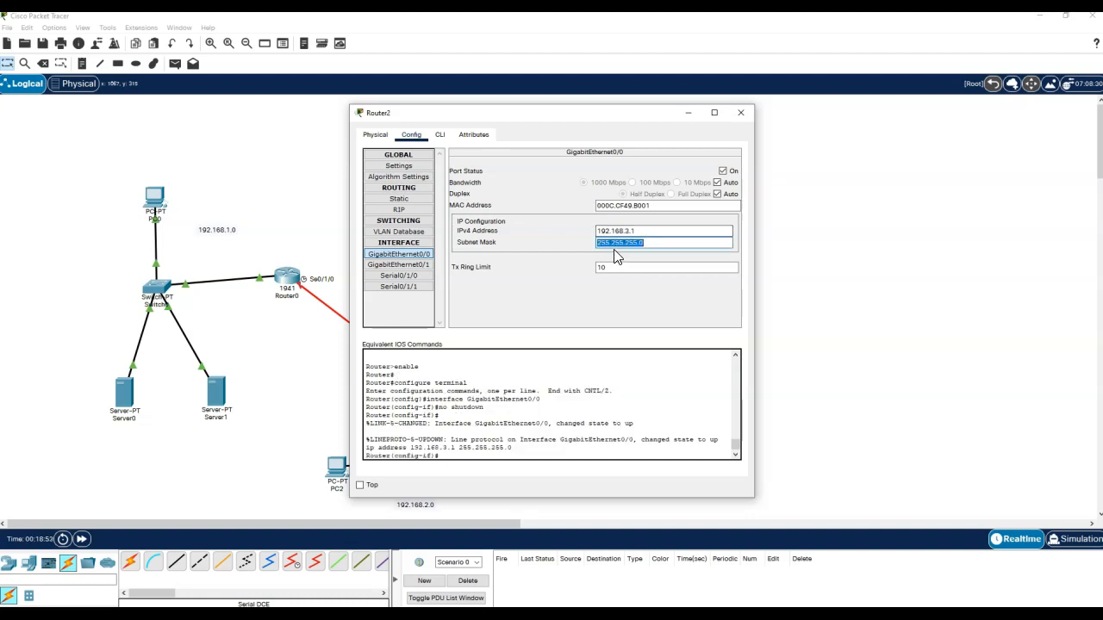
# - Bring Router2's Serial0/1/1 up at 11.0.0.1, mask 255.0.0.0, clock rate 64000
pyautogui.click(395, 276)
pyautogui.click(399, 287)
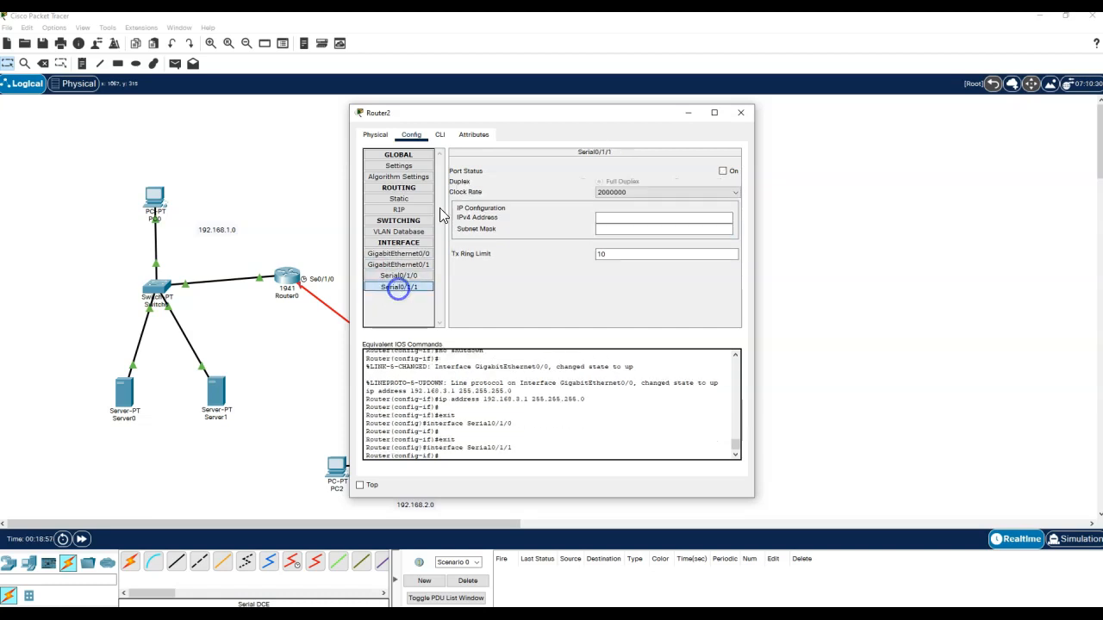
pyautogui.moveTo(551, 115); pyautogui.dragTo(869, 81)
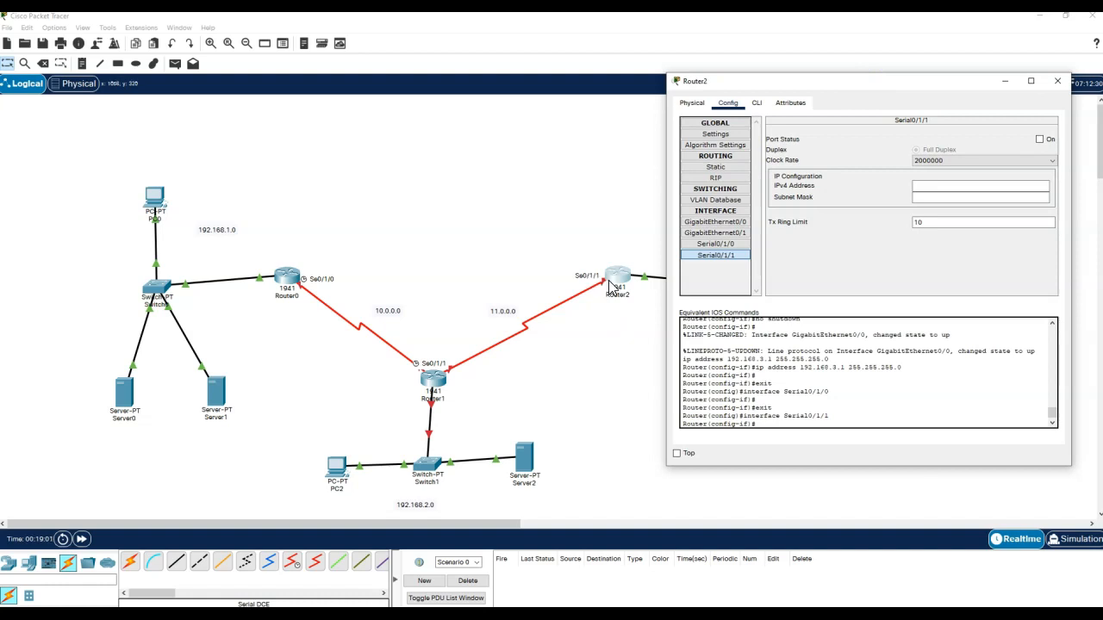
pyautogui.click(1040, 139)
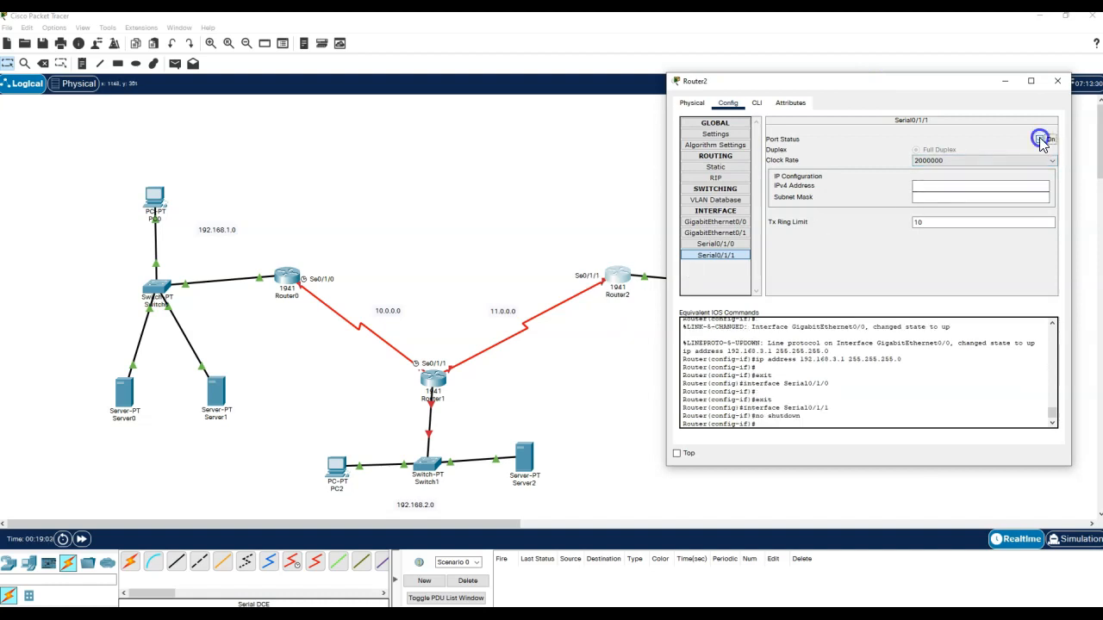
pyautogui.click(948, 191)
pyautogui.write('11.0.0.1')
pyautogui.press('Tab')
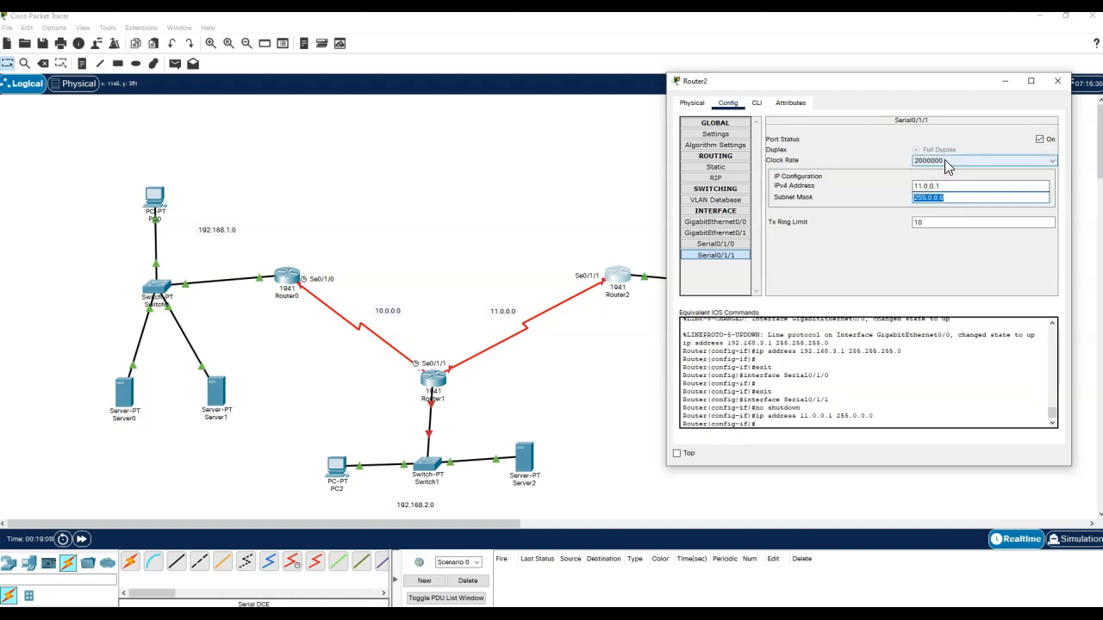
pyautogui.click(944, 160)
pyautogui.scroll(2, 945, 183)
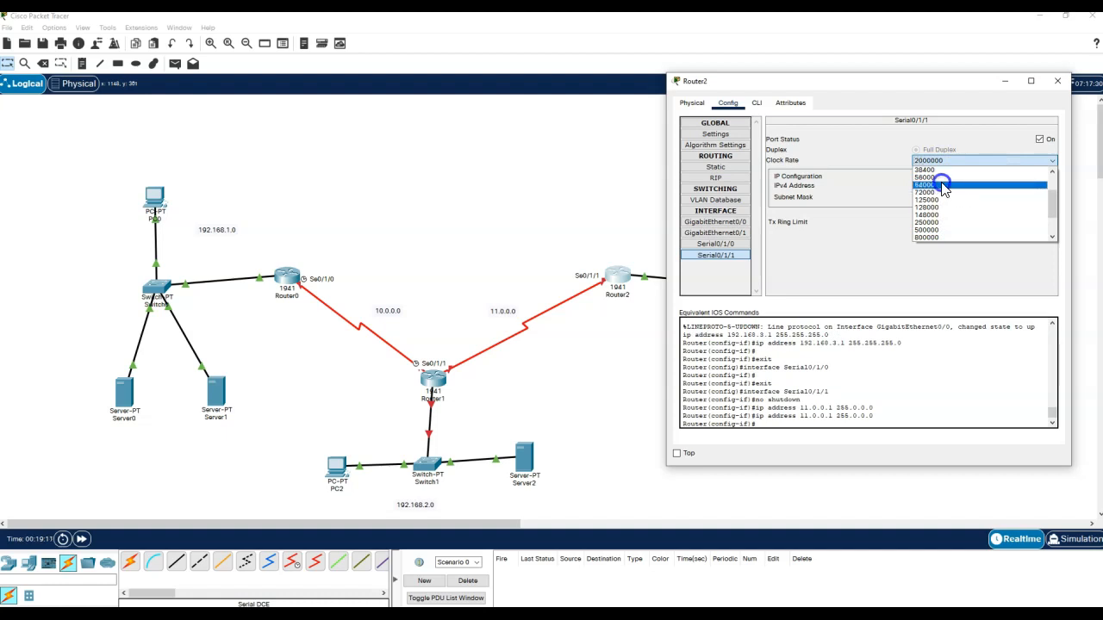
pyautogui.click(944, 181)
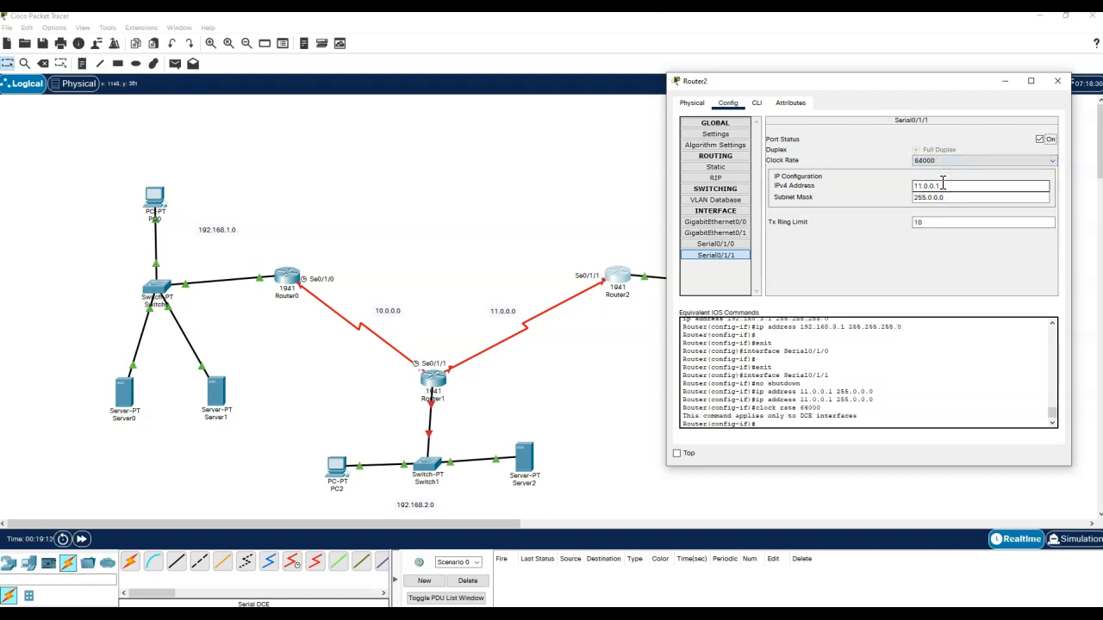
pyautogui.moveTo(942, 184); pyautogui.dragTo(867, 178)
pyautogui.hotkey('ctrl', 'c')
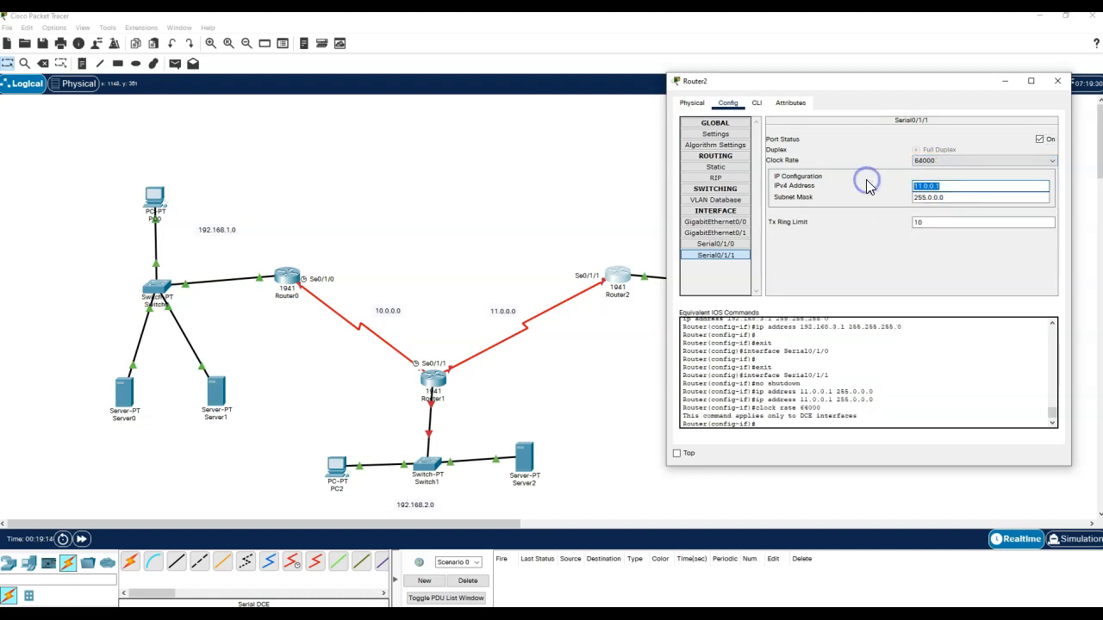
pyautogui.click(715, 177)
# - Add RIP networks 11.0.0.0 and 192.168.3.0 on Router2 by pasting the interface addresses
pyautogui.click(936, 136)
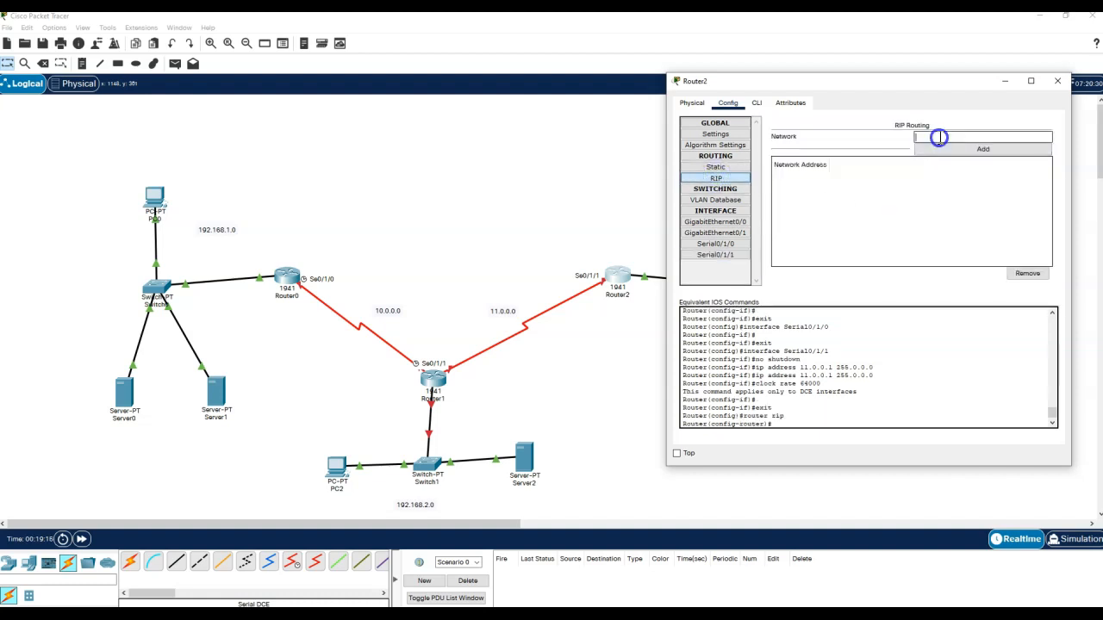
pyautogui.hotkey('ctrl', 'v')
pyautogui.click(948, 150)
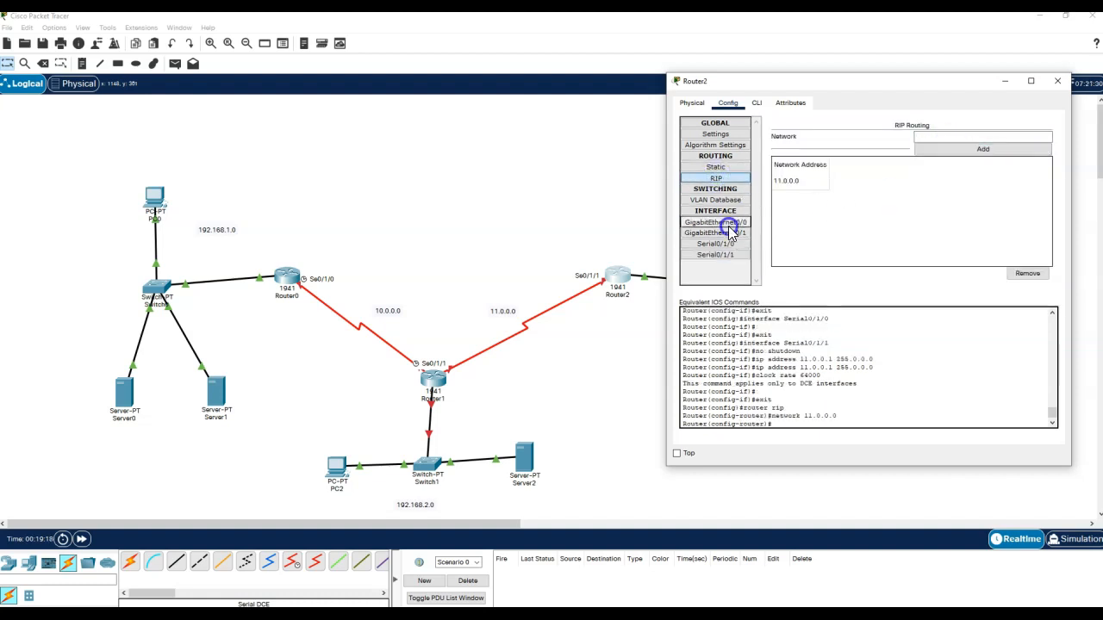
pyautogui.click(724, 222)
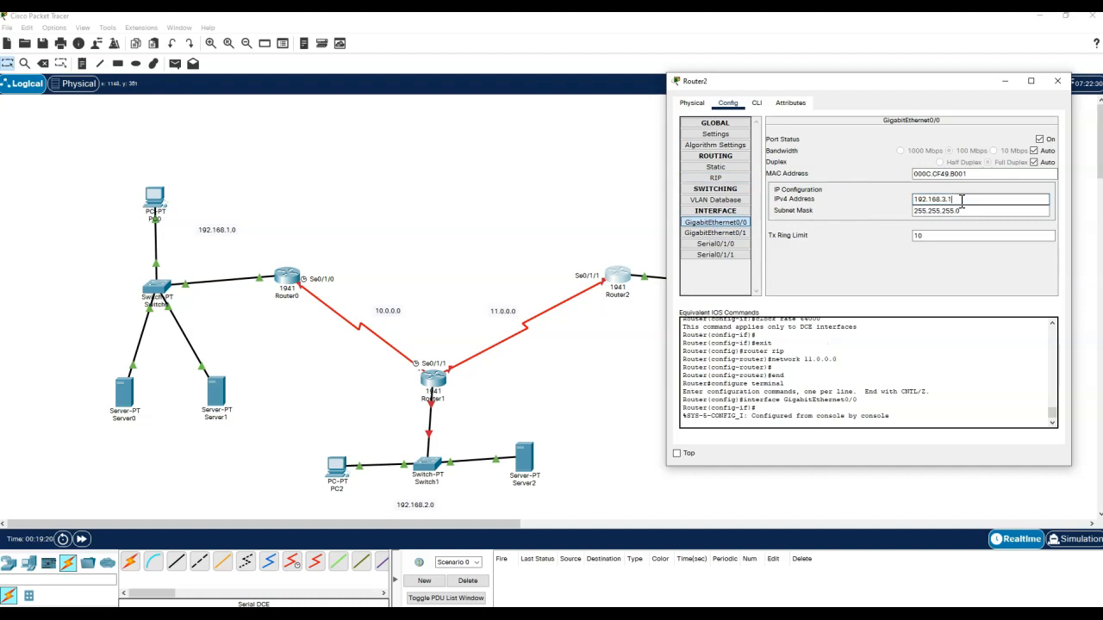
pyautogui.moveTo(957, 199); pyautogui.dragTo(892, 200)
pyautogui.hotkey('ctrl', 'c')
pyautogui.click(715, 177)
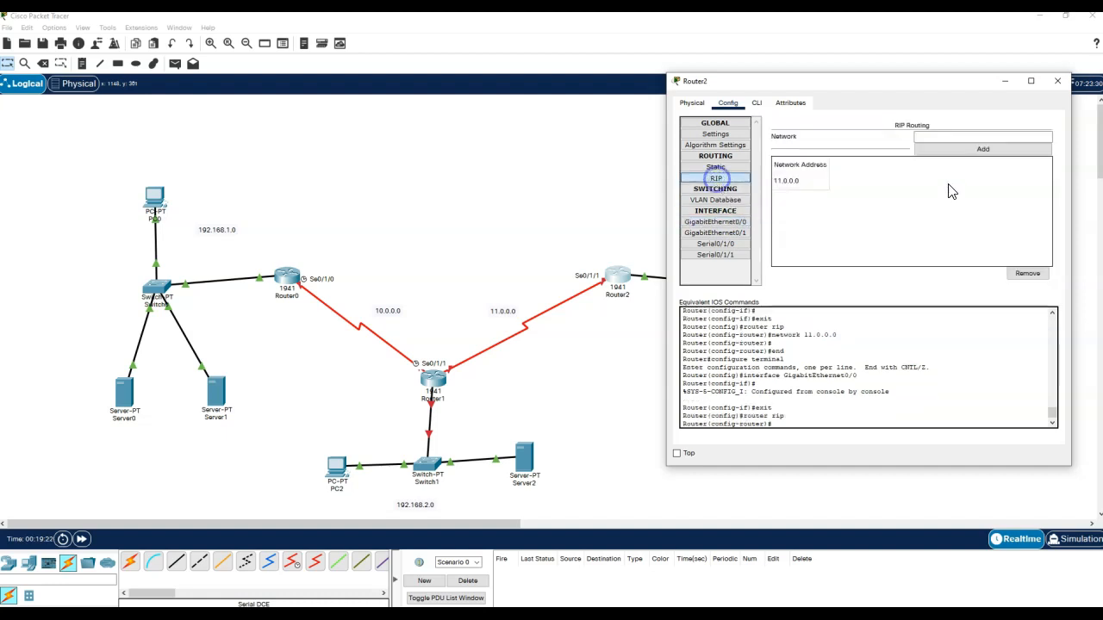
pyautogui.click(950, 139)
pyautogui.hotkey('ctrl', 'v')
pyautogui.click(960, 151)
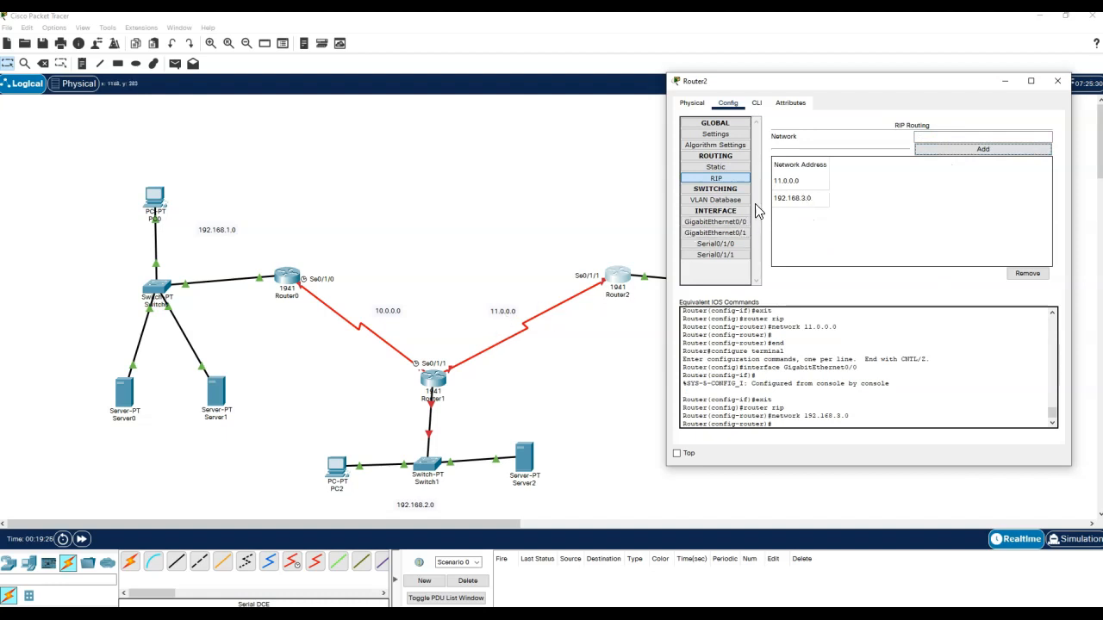
# - Move the 192.168.3.0 label next to Switch2, review the serial interfaces, and close Router2's settings
pyautogui.moveTo(815, 81); pyautogui.dragTo(772, 314)
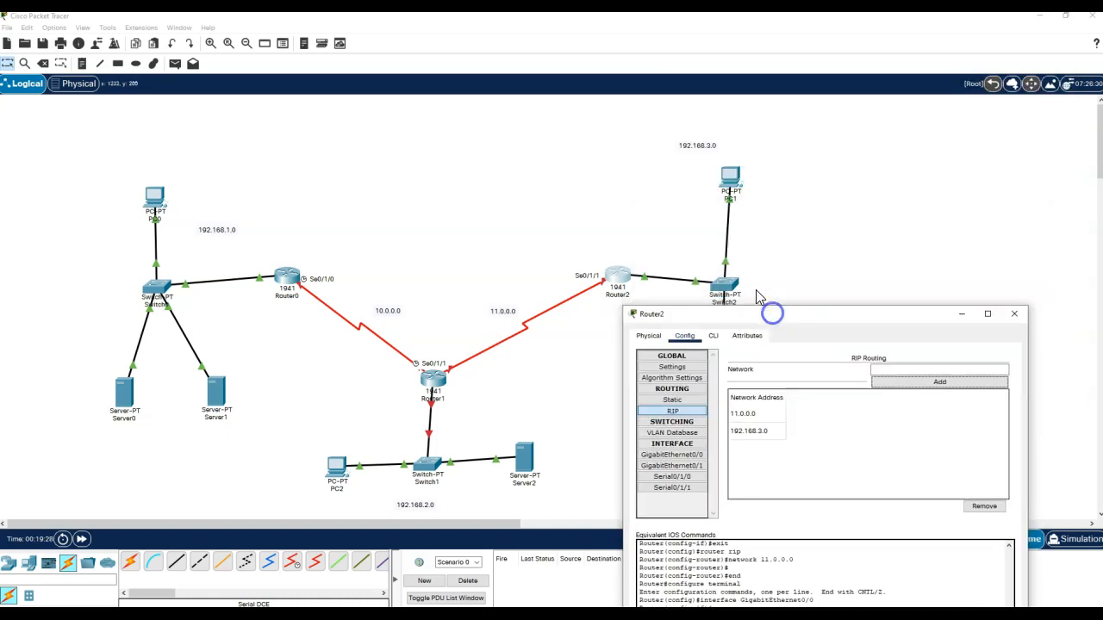
pyautogui.moveTo(697, 151); pyautogui.dragTo(679, 239)
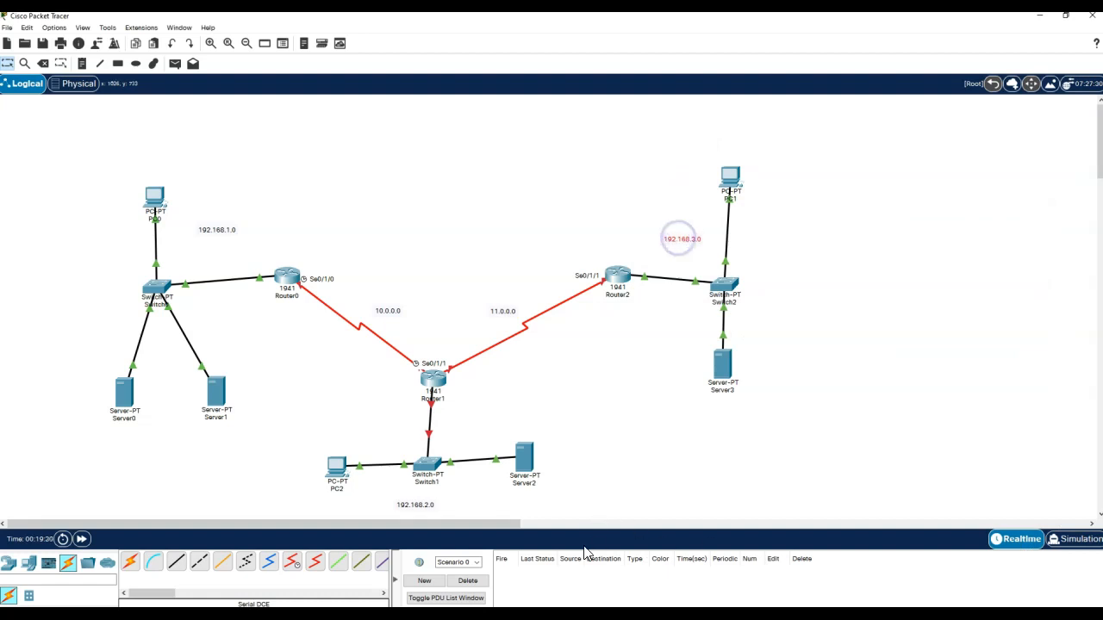
pyautogui.click(620, 275)
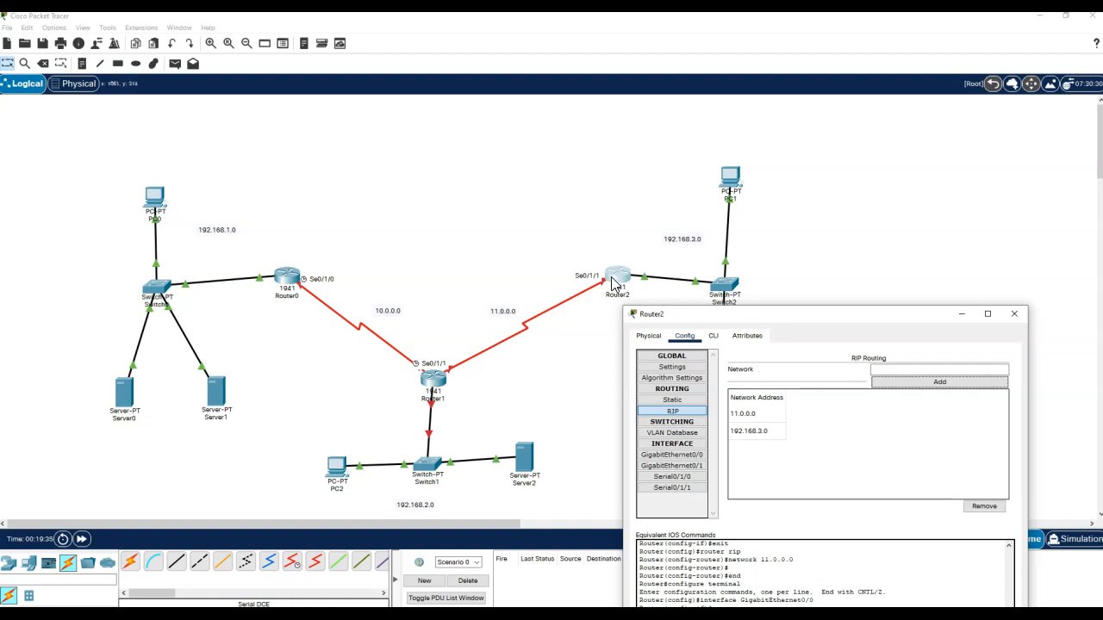
pyautogui.moveTo(811, 308); pyautogui.dragTo(804, 98)
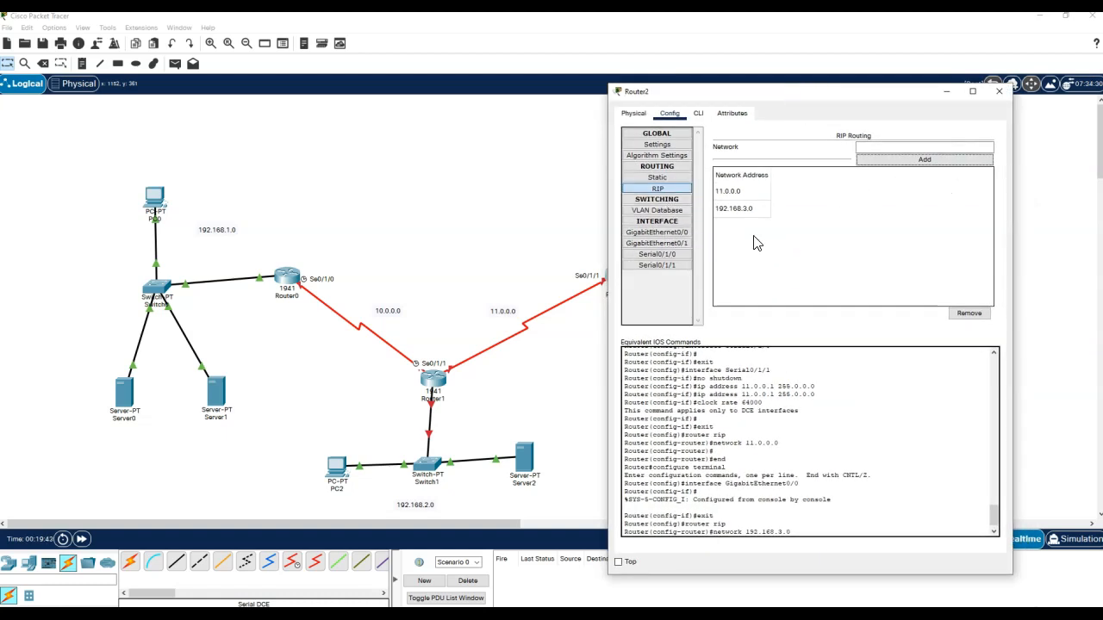
pyautogui.click(669, 254)
pyautogui.click(669, 266)
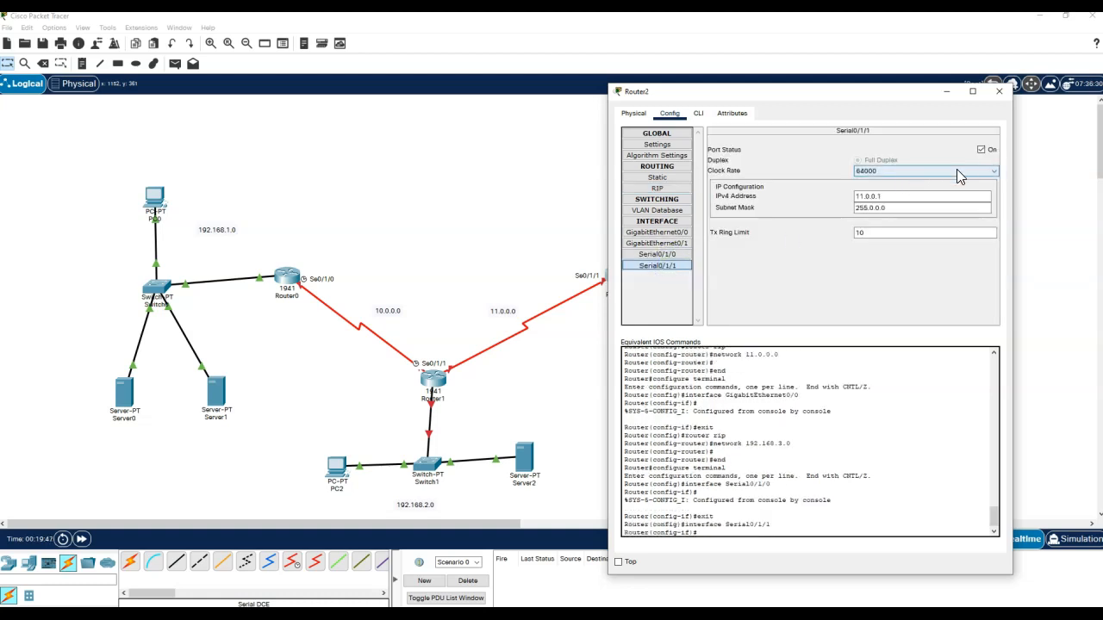
pyautogui.click(1000, 92)
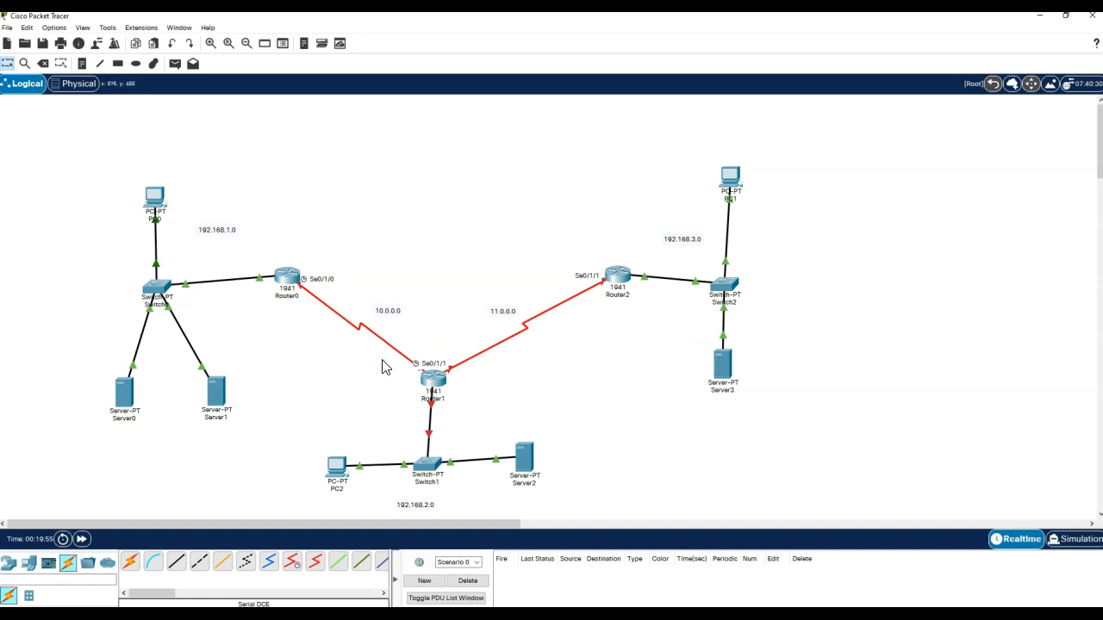
# - Turn on Router1's GigabitEthernet0/0 with address 192.168.2.1/24
pyautogui.click(437, 379)
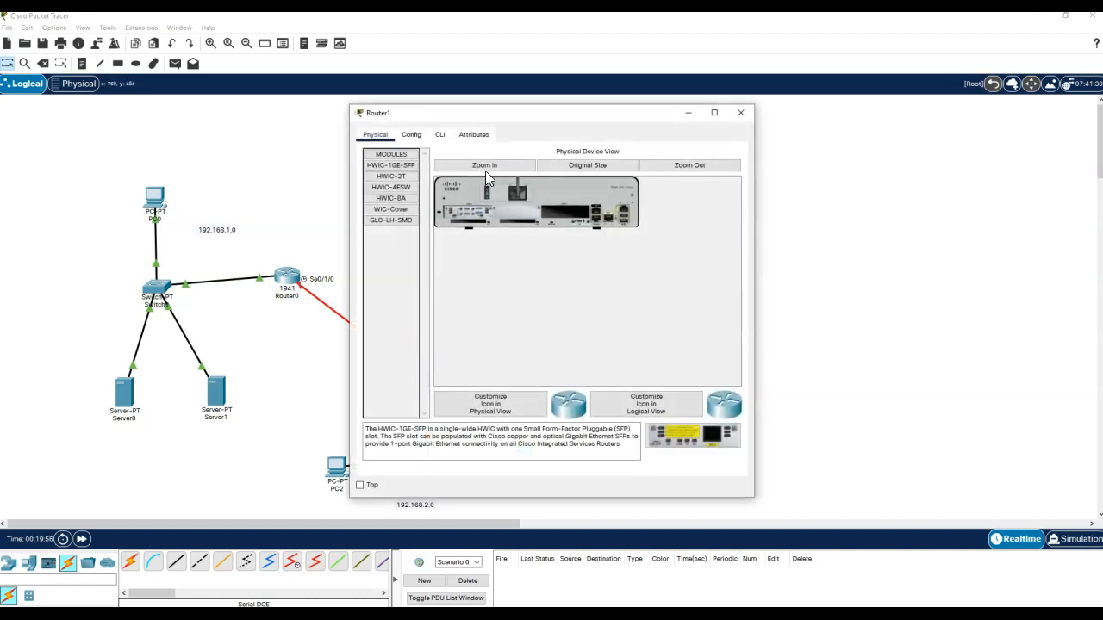
pyautogui.moveTo(546, 121); pyautogui.dragTo(790, 83)
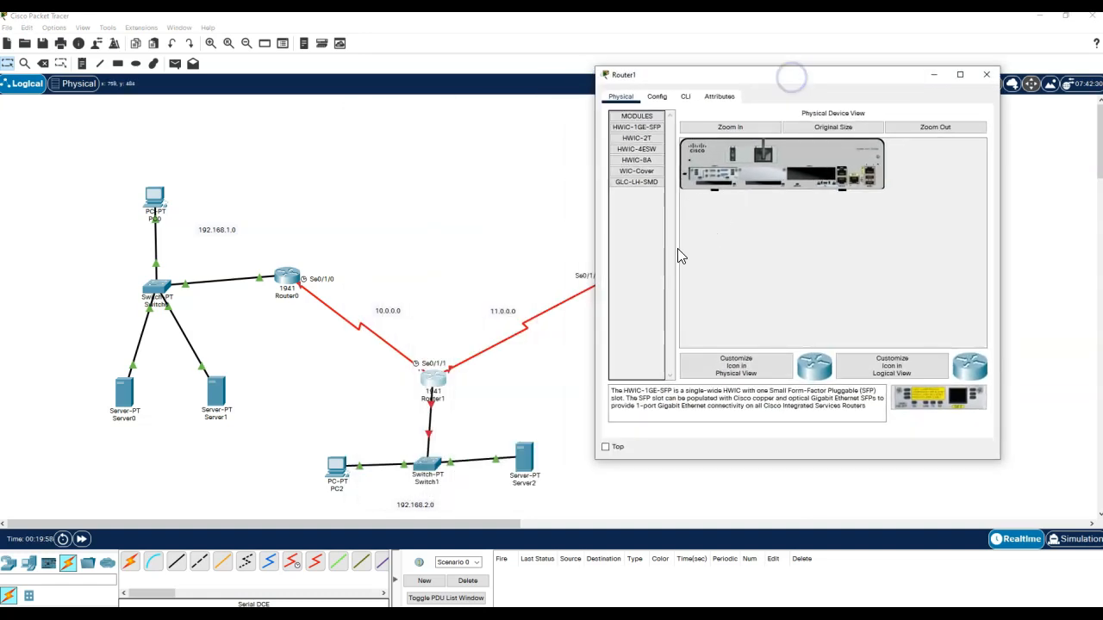
pyautogui.click(653, 100)
pyautogui.click(660, 217)
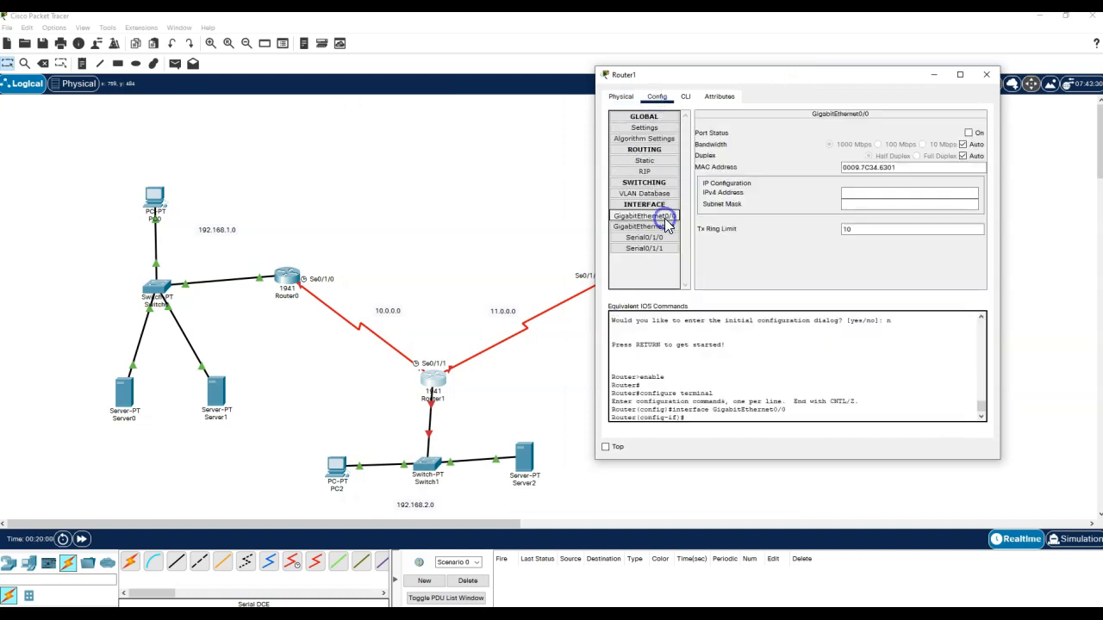
pyautogui.click(969, 133)
pyautogui.click(930, 195)
pyautogui.write('192.168.2.1')
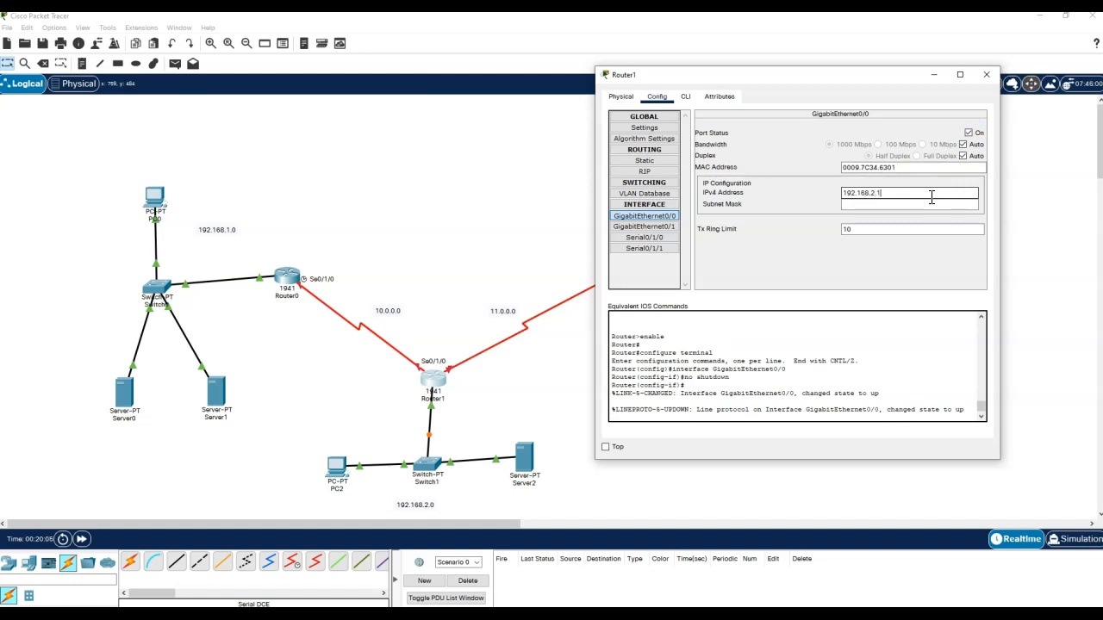
pyautogui.press('Tab')
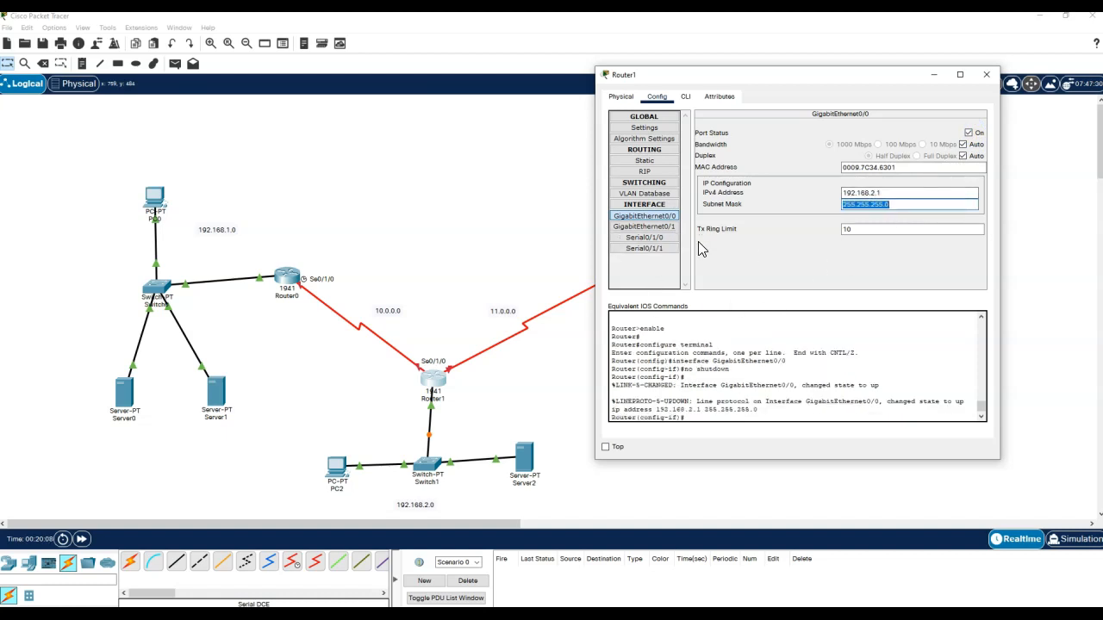
# - Bring Router1's Serial0/1/0 up at 10.0.0.2/255.0.0.0 with clock rate Not Set
pyautogui.click(658, 240)
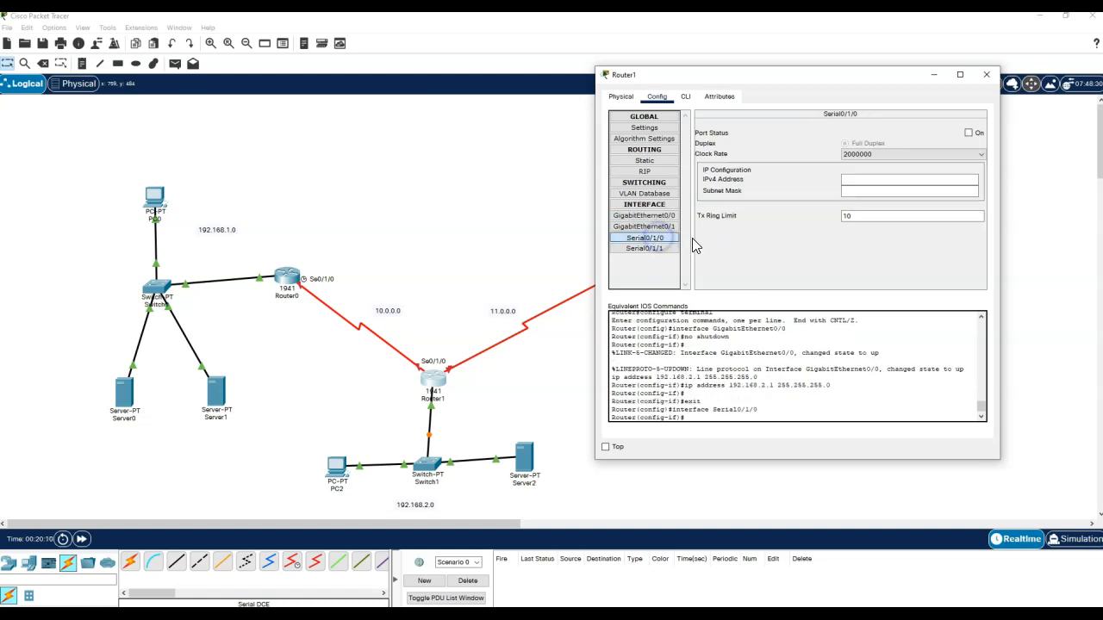
pyautogui.click(907, 179)
pyautogui.write('10.')
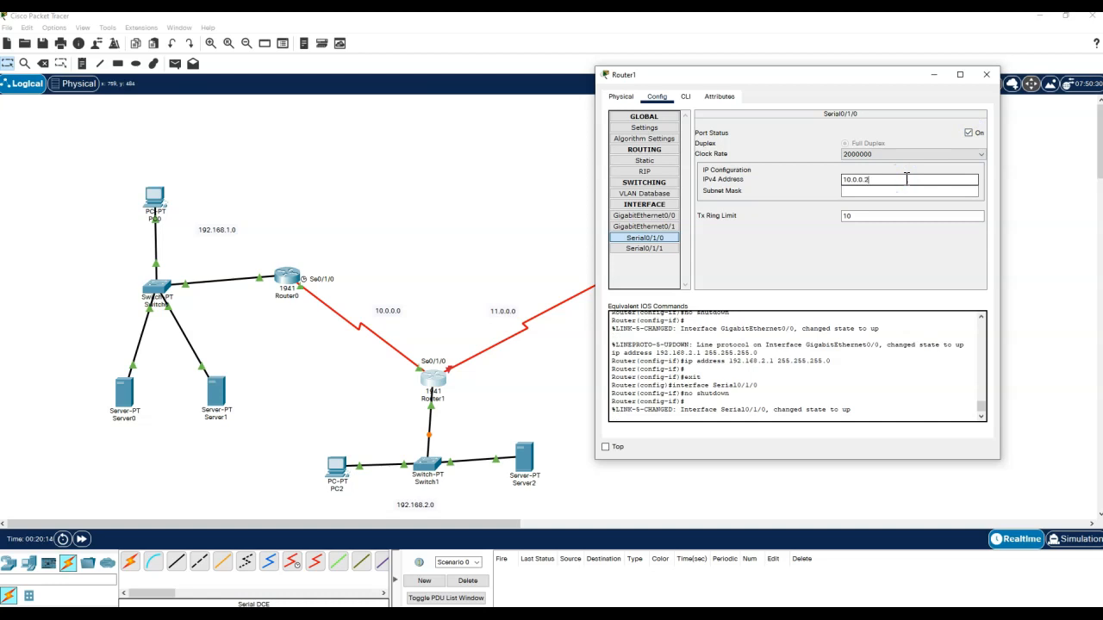
pyautogui.write('0.0.2')
pyautogui.press('Tab')
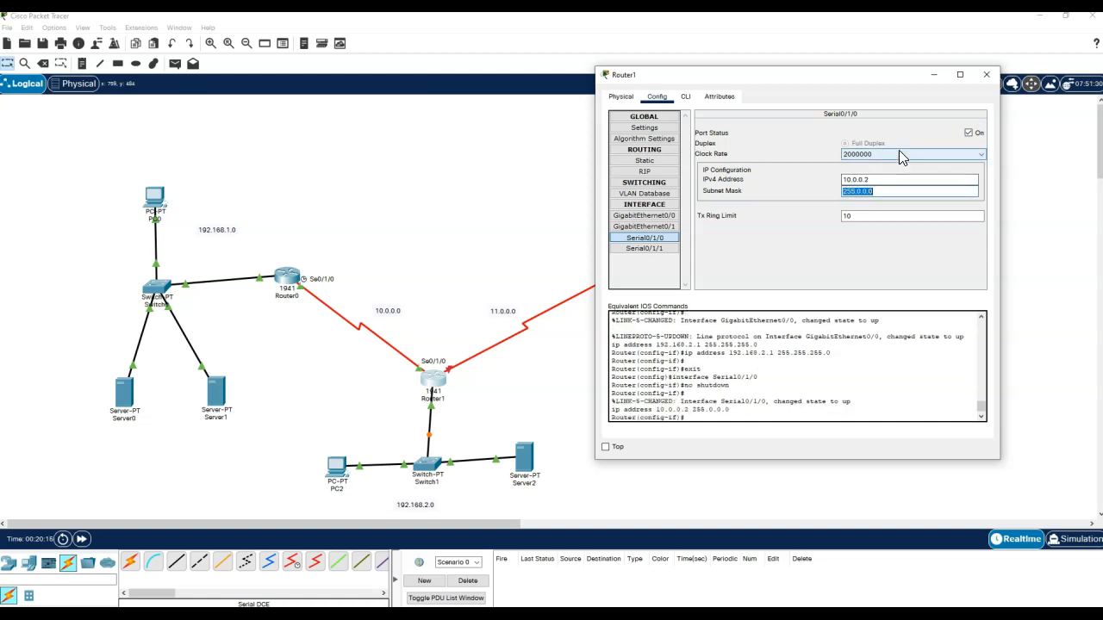
pyautogui.click(898, 156)
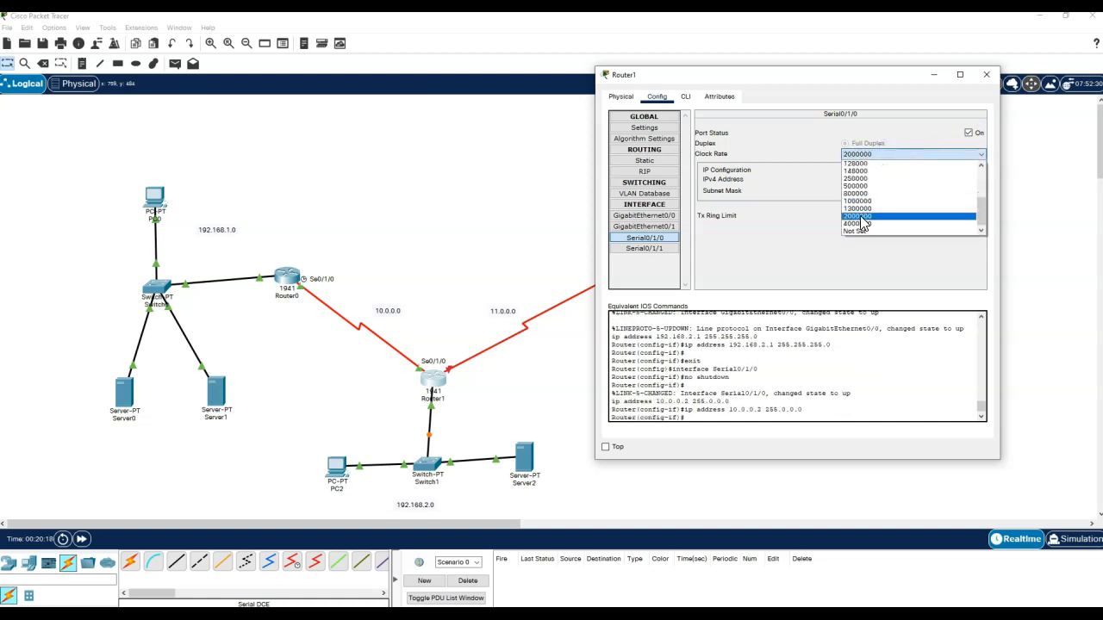
pyautogui.click(866, 231)
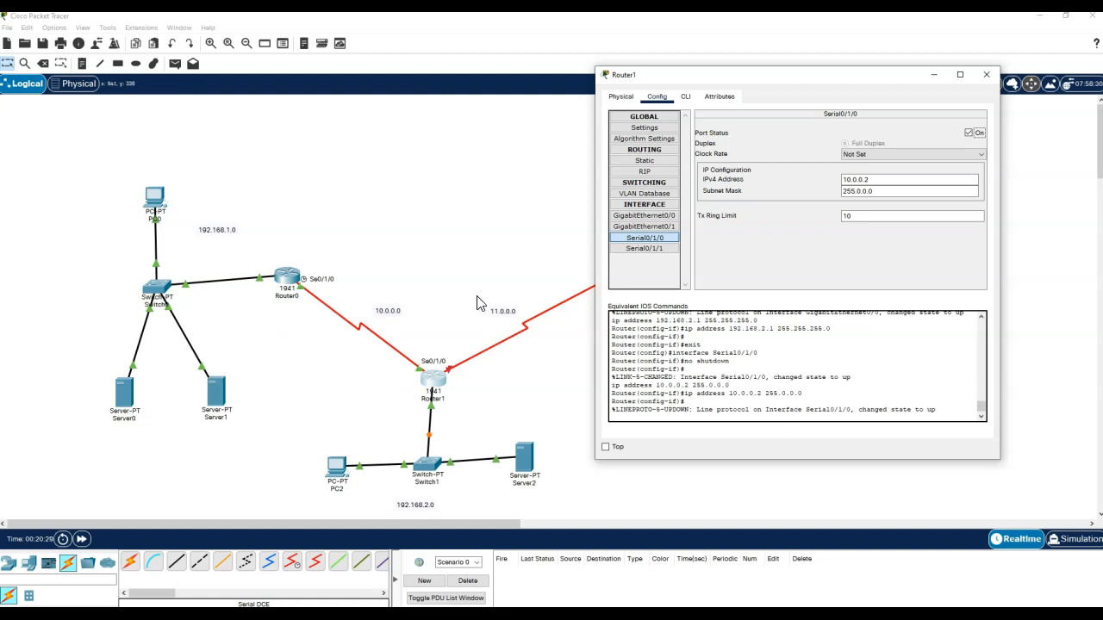
# - Bring Router1's Serial0/1/1 up at 11.0.0.2/255.0.0.0, clock rate Not Set, and close the window
pyautogui.click(655, 249)
pyautogui.click(968, 133)
pyautogui.click(938, 180)
pyautogui.write('11.0.0.2')
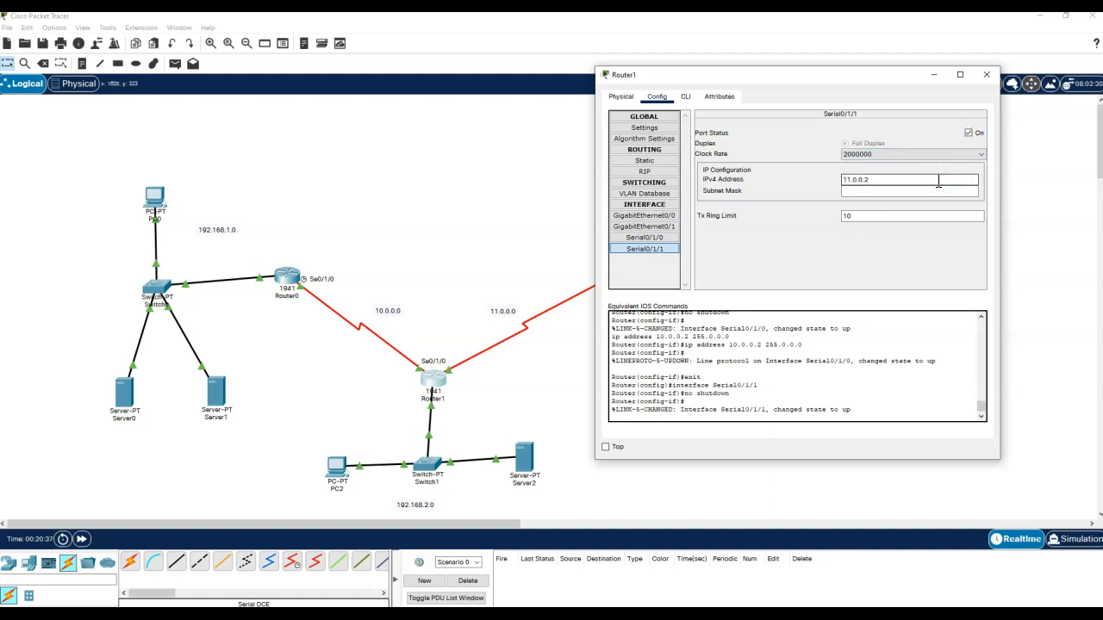
pyautogui.press('Tab')
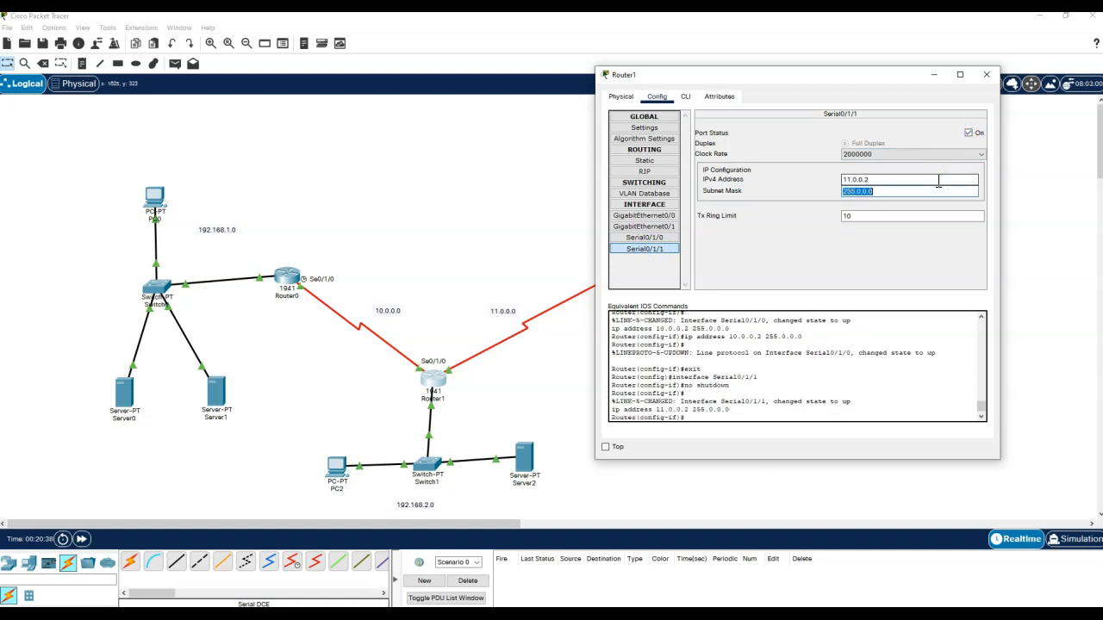
pyautogui.click(901, 153)
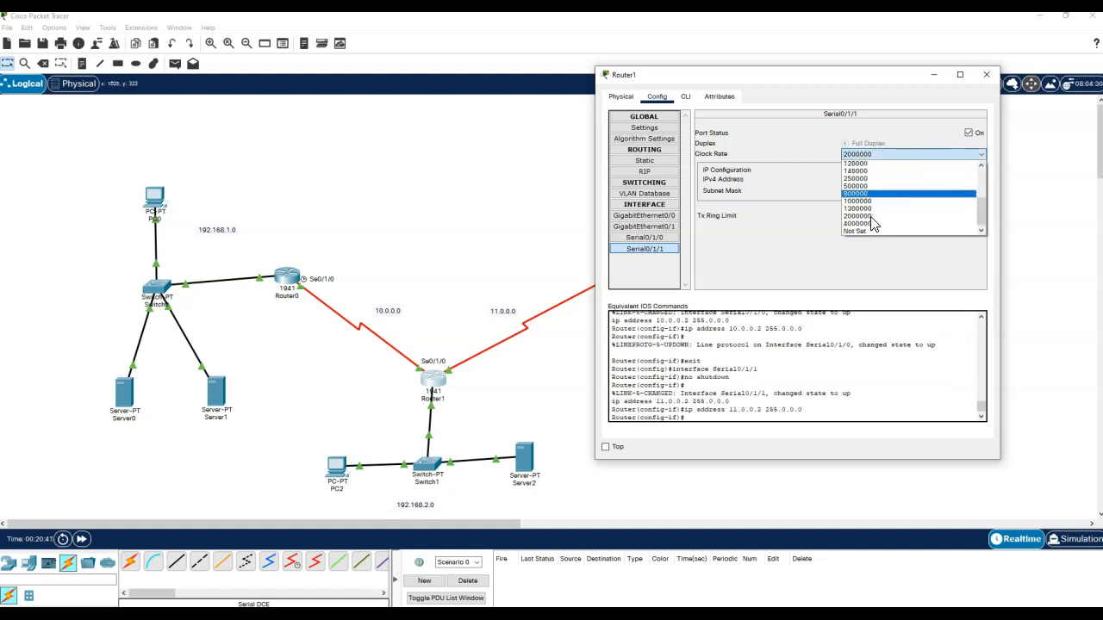
pyautogui.click(872, 231)
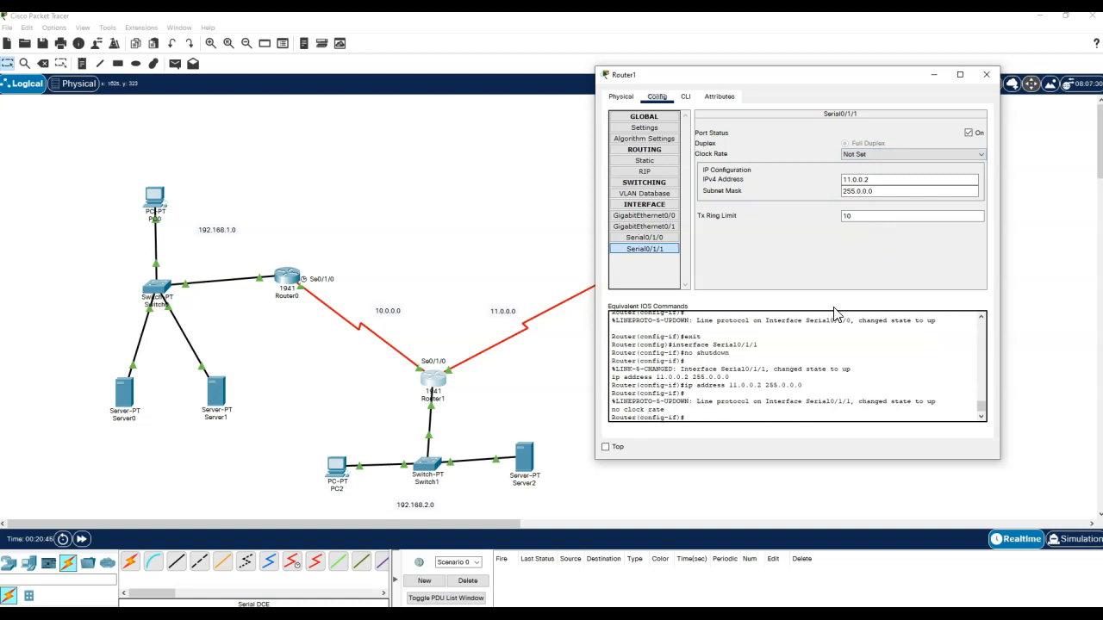
pyautogui.click(987, 75)
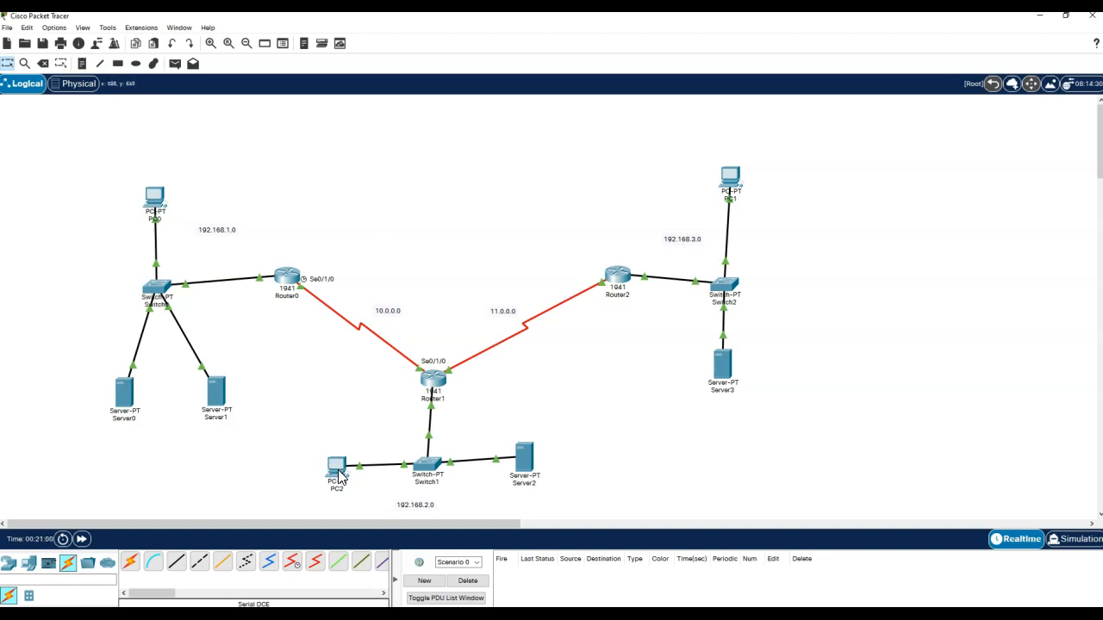
# - Nudge PC2 and Server2 into place and relabel Server3 as WEB 3.2
pyautogui.moveTo(340, 472); pyautogui.dragTo(339, 469)
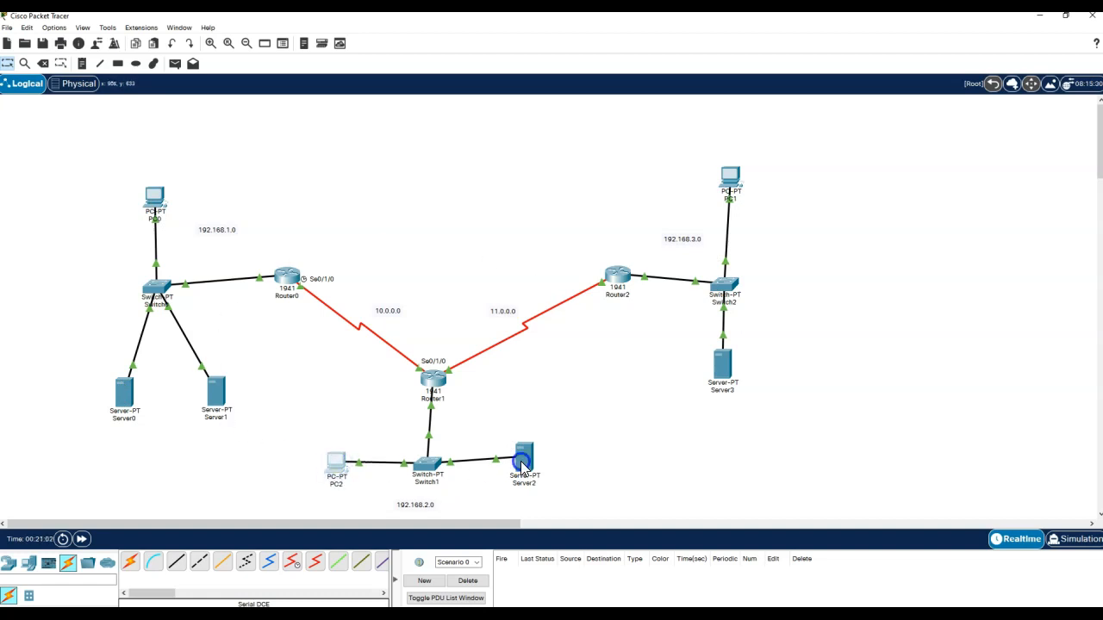
pyautogui.moveTo(521, 461); pyautogui.dragTo(521, 464)
pyautogui.click(700, 458)
pyautogui.click(722, 391)
pyautogui.write('WEB 3.2')
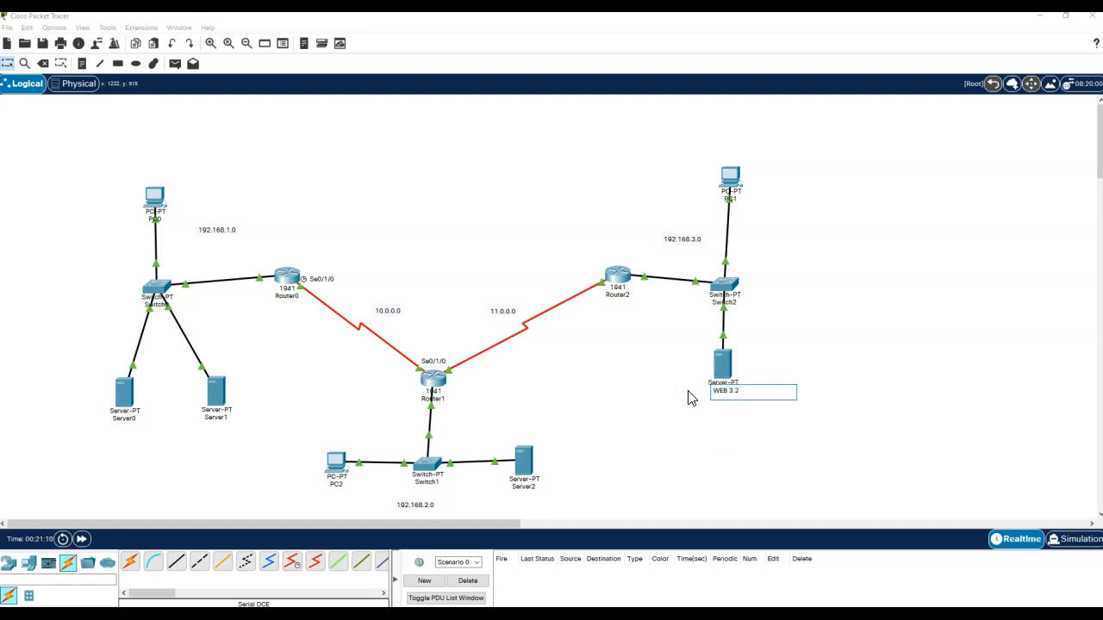
pyautogui.click(655, 409)
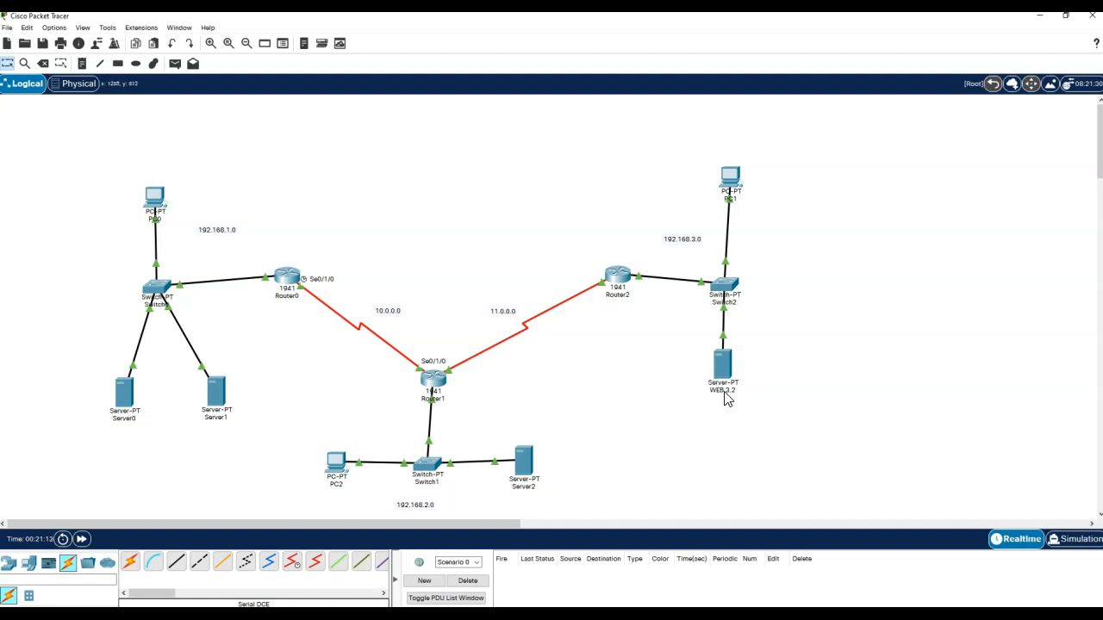
# - Relabel the remaining servers EMAIL 2.2, DHCP 1.2 and DNS 1.3
pyautogui.click(526, 486)
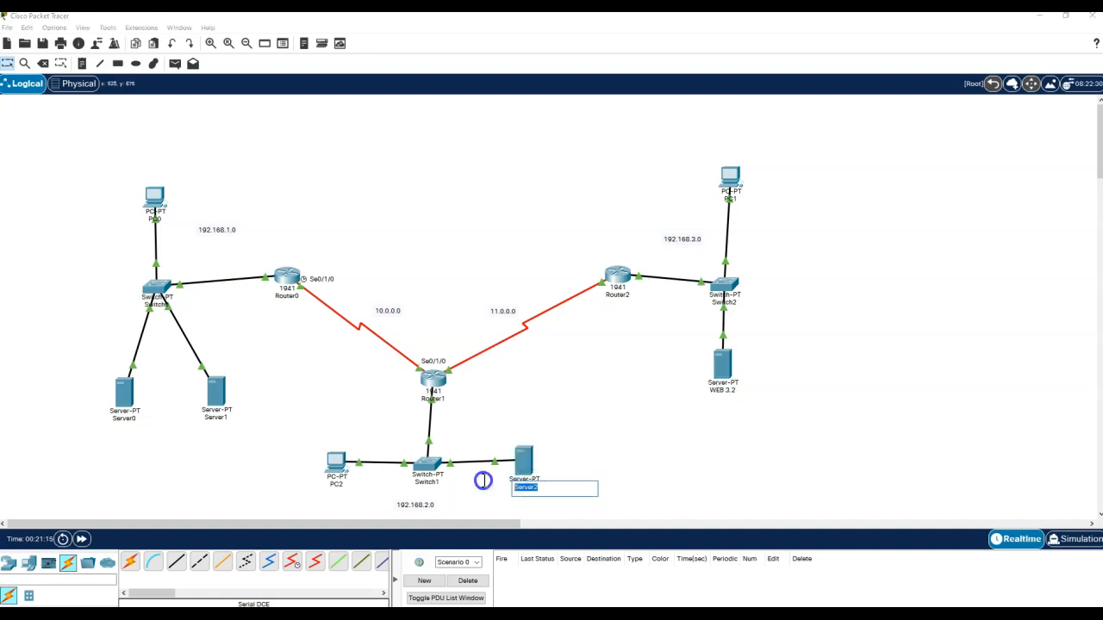
pyautogui.write('EMAIL 2.2')
pyautogui.click(131, 420)
pyautogui.write('DHCP 1.2')
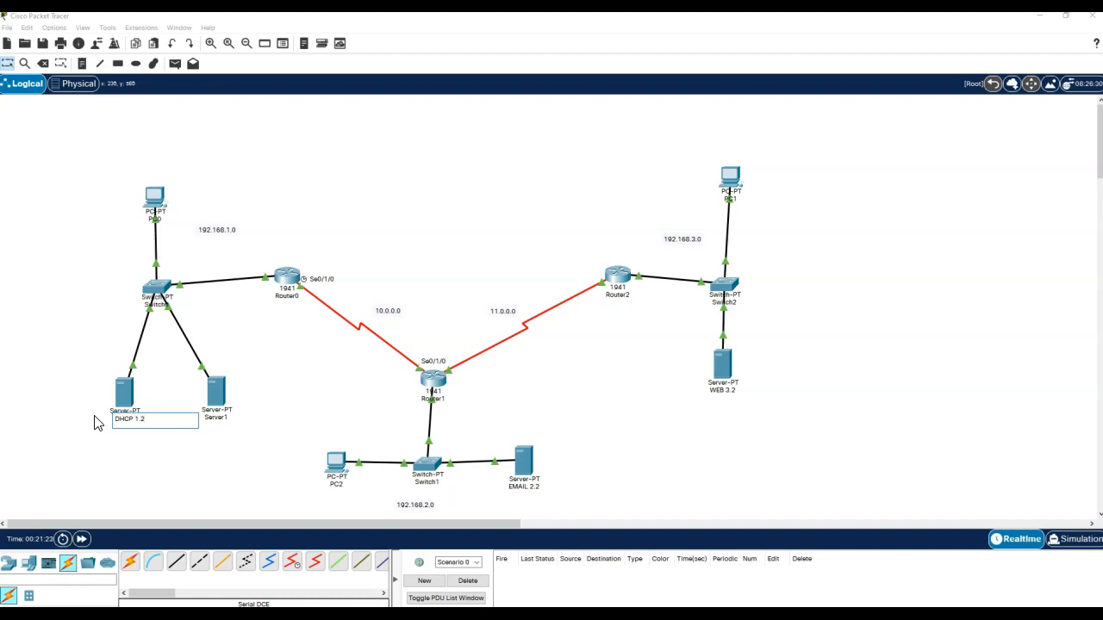
pyautogui.click(218, 416)
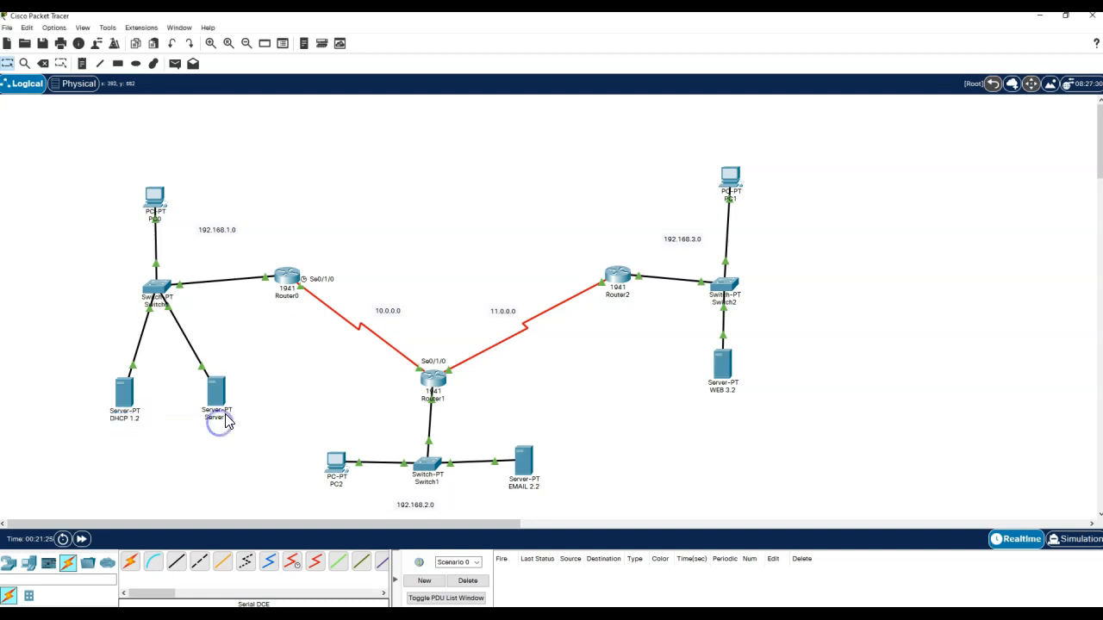
pyautogui.write('DNS 1.3')
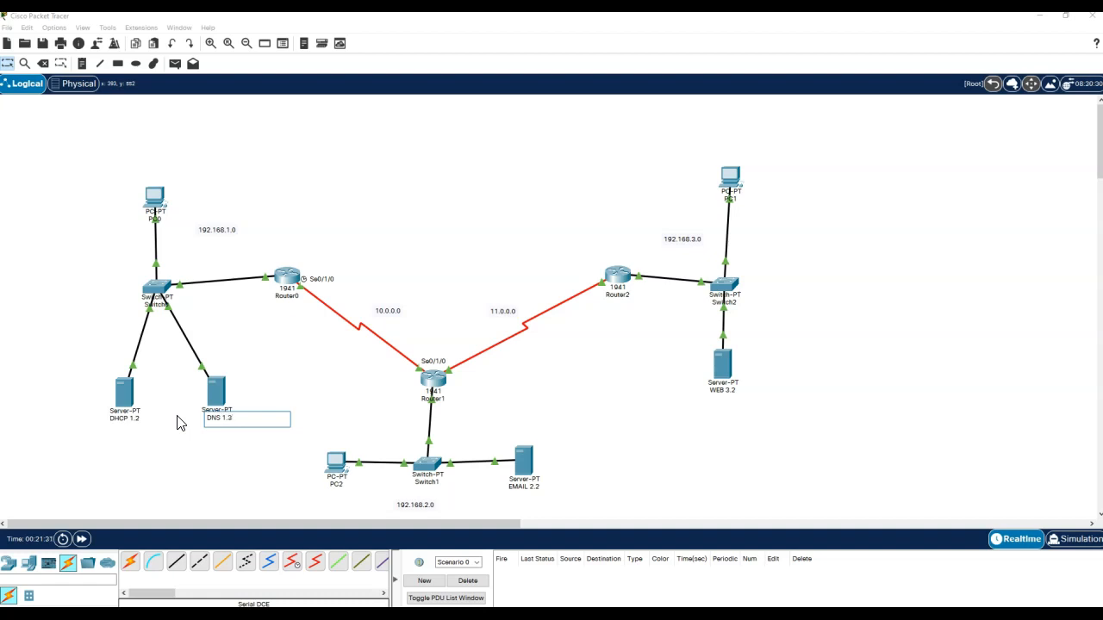
pyautogui.click(207, 448)
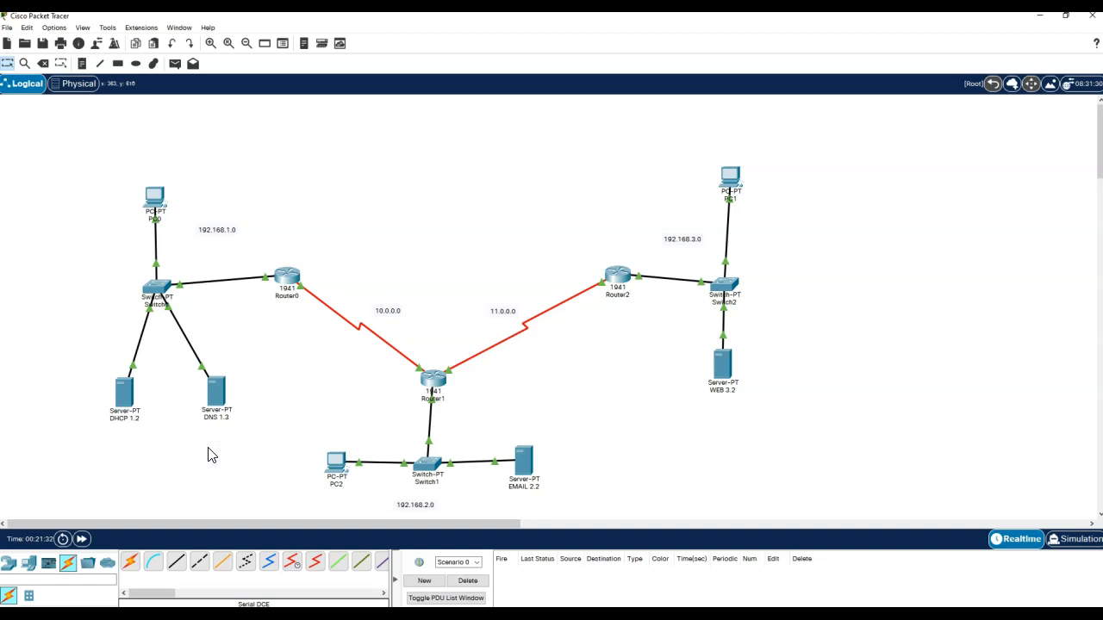
# - Add a note reading 1. ADD DEVICES, 2. CONNECTED THEM, 3. CONFIGURED ROUTERS, 4. SETUP SERVERS (IP, SERVICES)
pyautogui.click(82, 63)
pyautogui.click(440, 135)
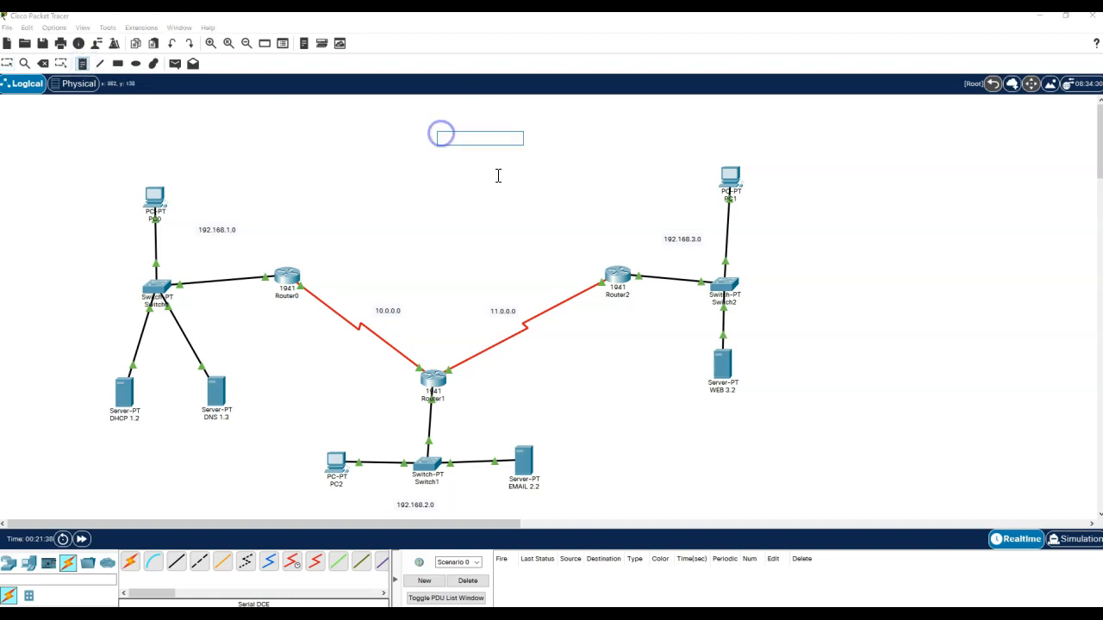
pyautogui.write('1. ADD DEVICES')
pyautogui.press('Return')
pyautogui.write('2. CONNECTED THEM')
pyautogui.press('Return')
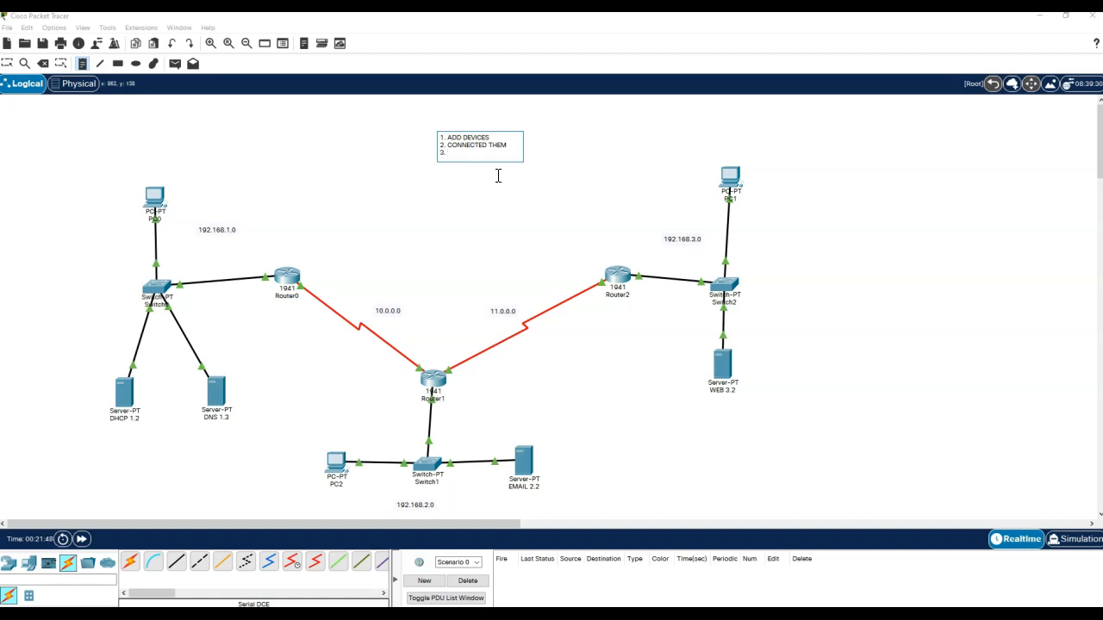
pyautogui.write('3. CONFIGURED ROUTERS')
pyautogui.press('Return')
pyautogui.write('4. SETUP SERVERS')
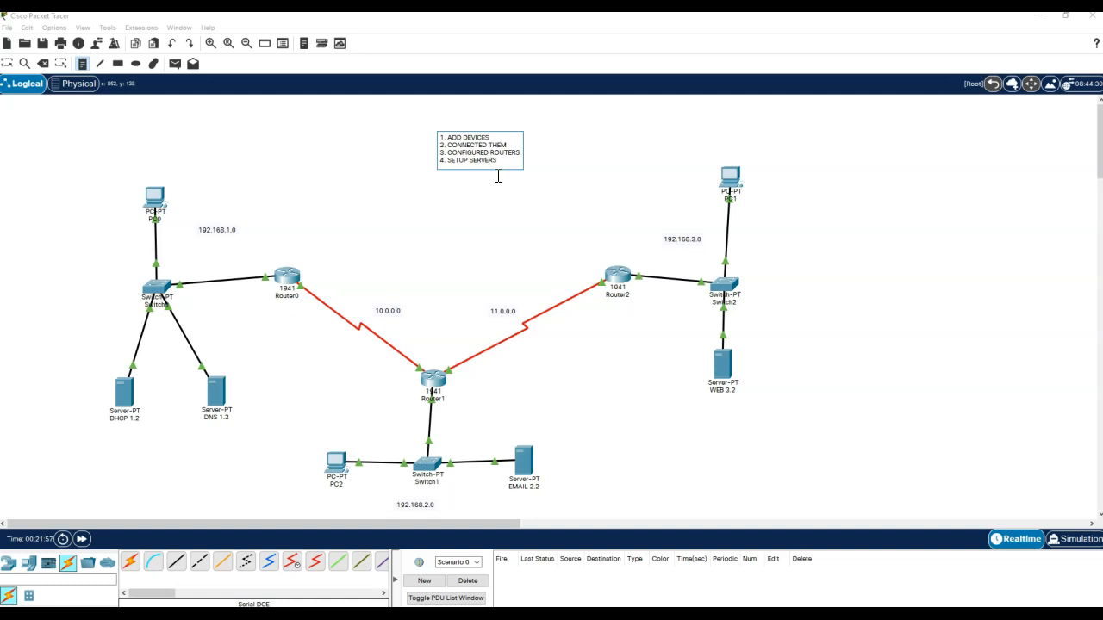
pyautogui.write(' (IP, SERVIC')
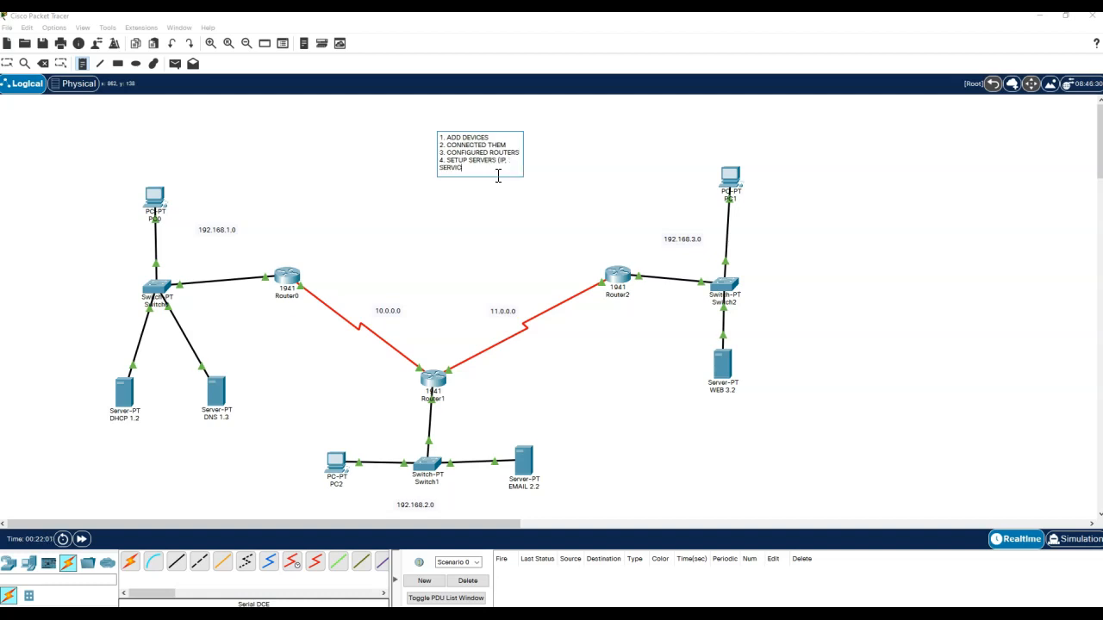
pyautogui.write('ES)')
pyautogui.click(7, 63)
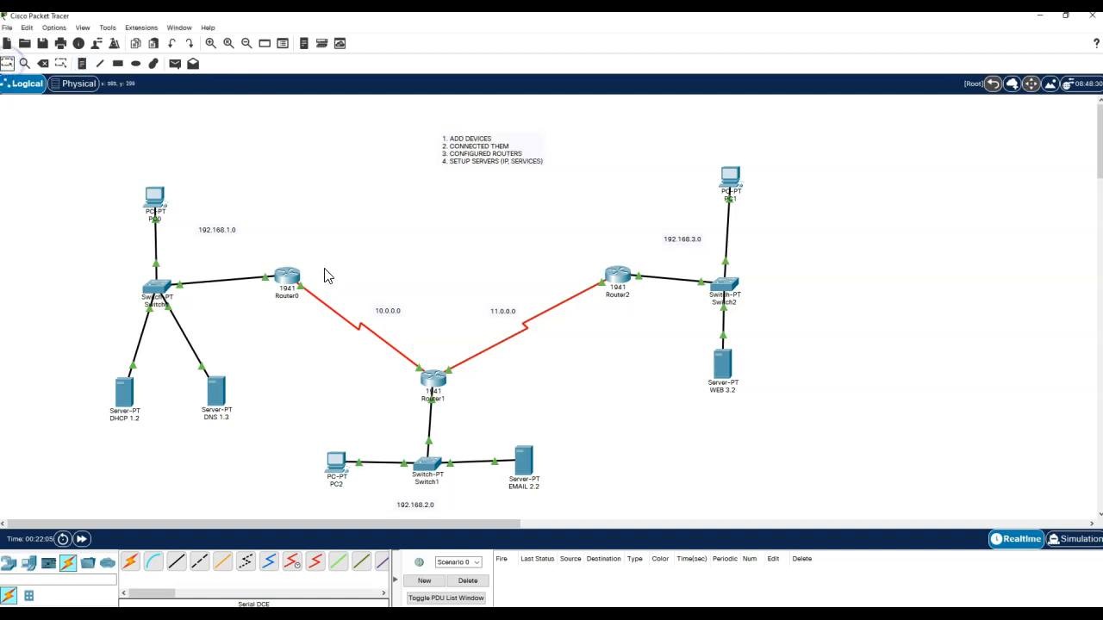
# - Give the DHCP 1.2 server static IP 192.168.1.2 with mask 255.255.255.0
pyautogui.click(125, 395)
pyautogui.click(482, 139)
pyautogui.click(415, 180)
pyautogui.click(515, 200)
pyautogui.write('192.168')
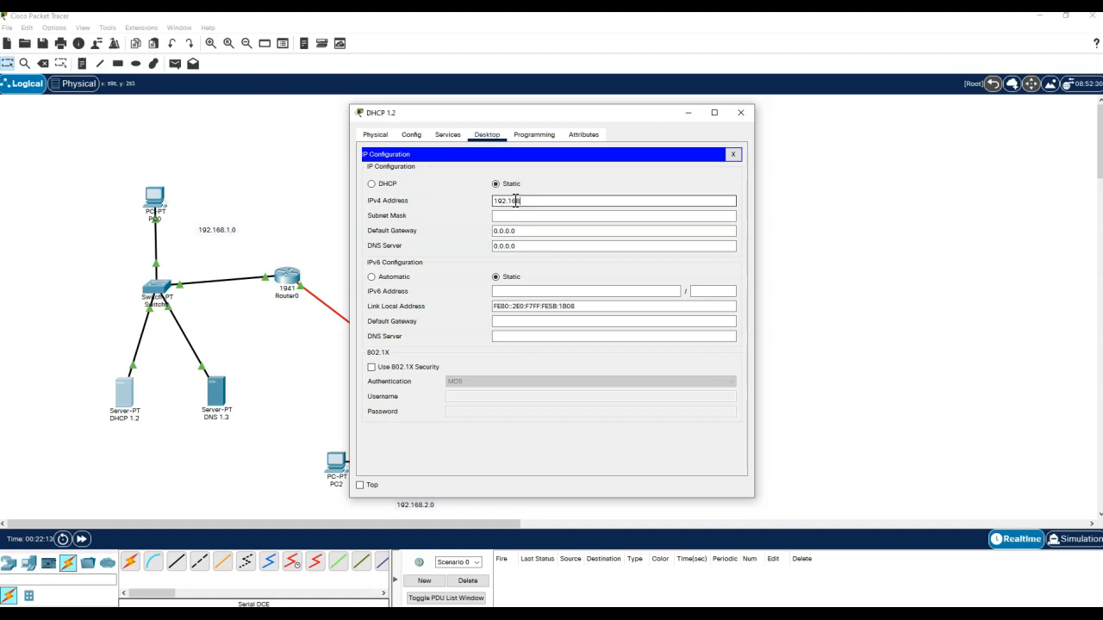
pyautogui.write('.1.2')
pyautogui.press('Tab')
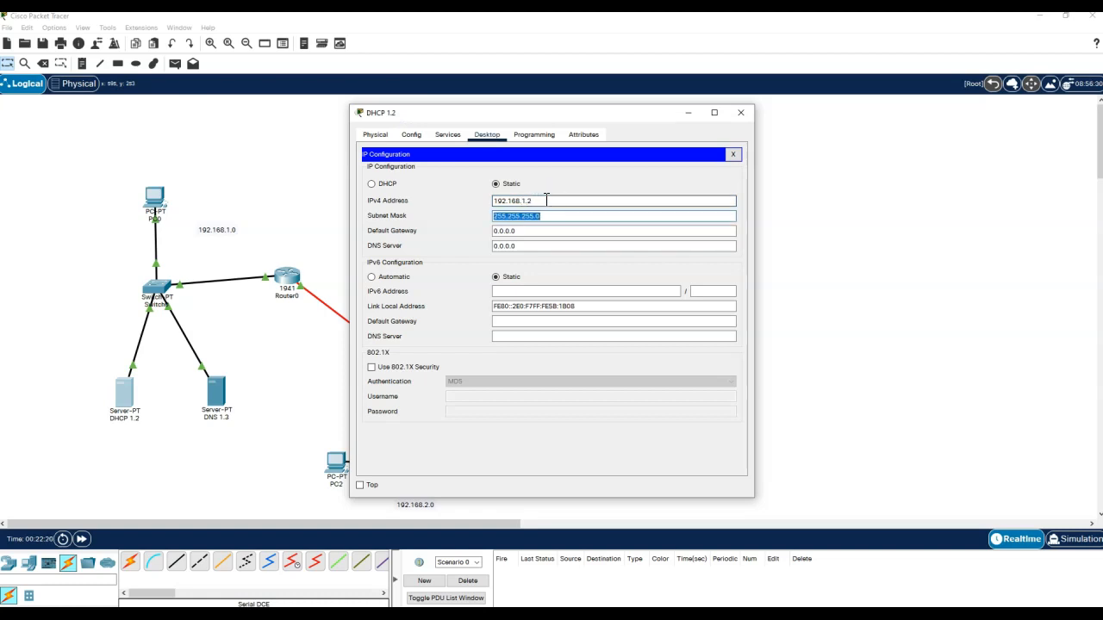
# - Set the server's default gateway to 192.168.1.1 and DNS server to 192.168.1.3
pyautogui.press('Tab')
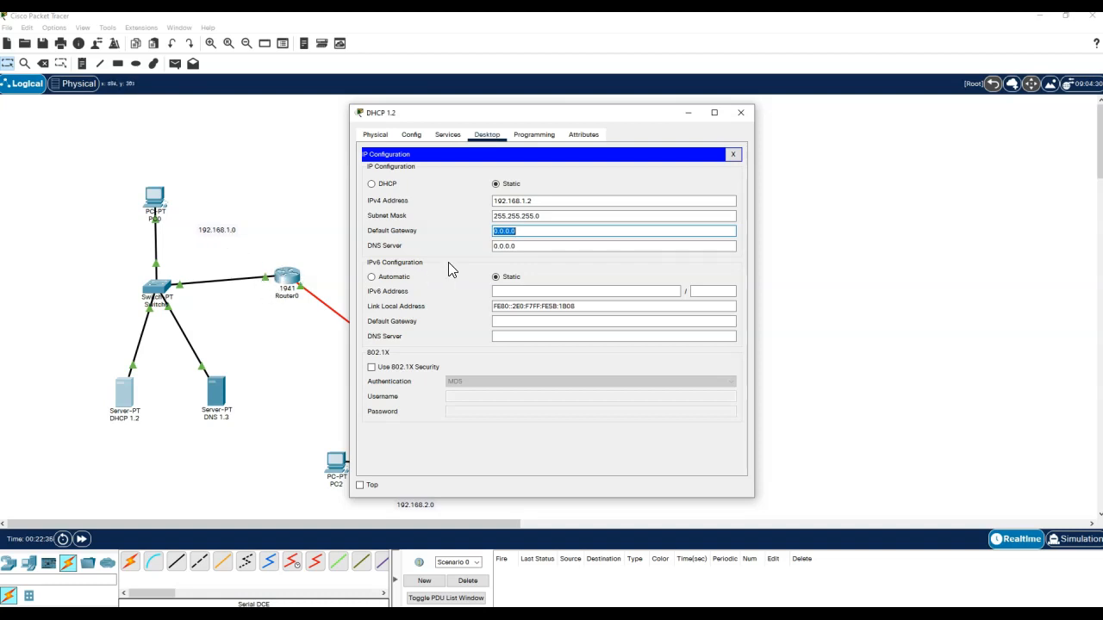
pyautogui.write('192.168.1.1')
pyautogui.press('Tab')
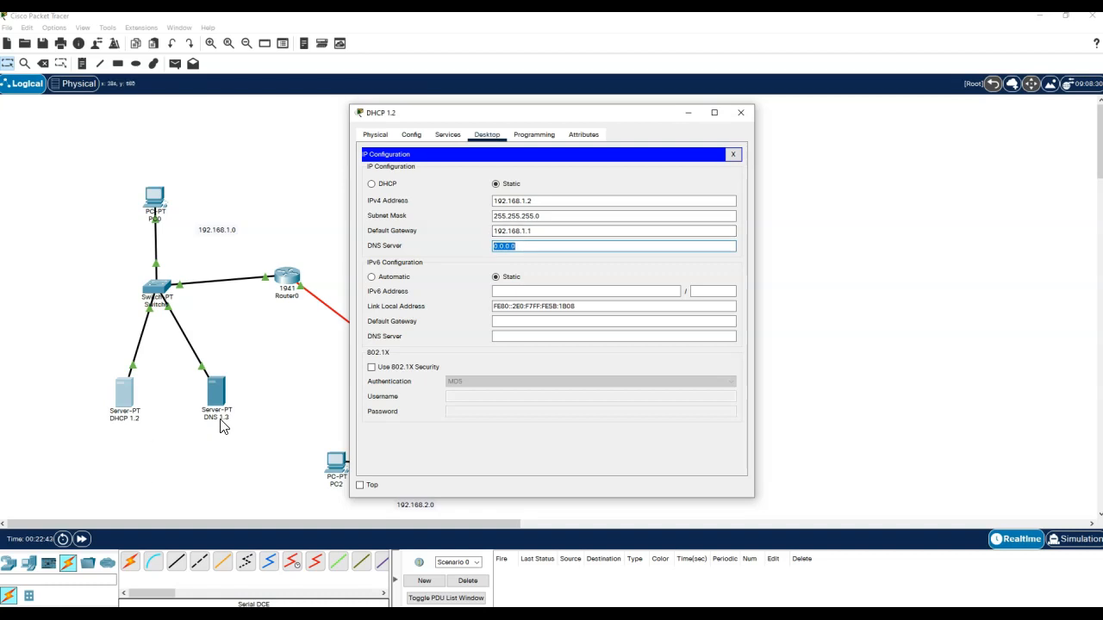
pyautogui.write('192.168.13')
pyautogui.press('BackSpace')
pyautogui.write('.3')
# - Close the DHCP 1.2 server and bring up the DNS 1.3 server's IP configuration
pyautogui.click(733, 154)
pyautogui.click(739, 113)
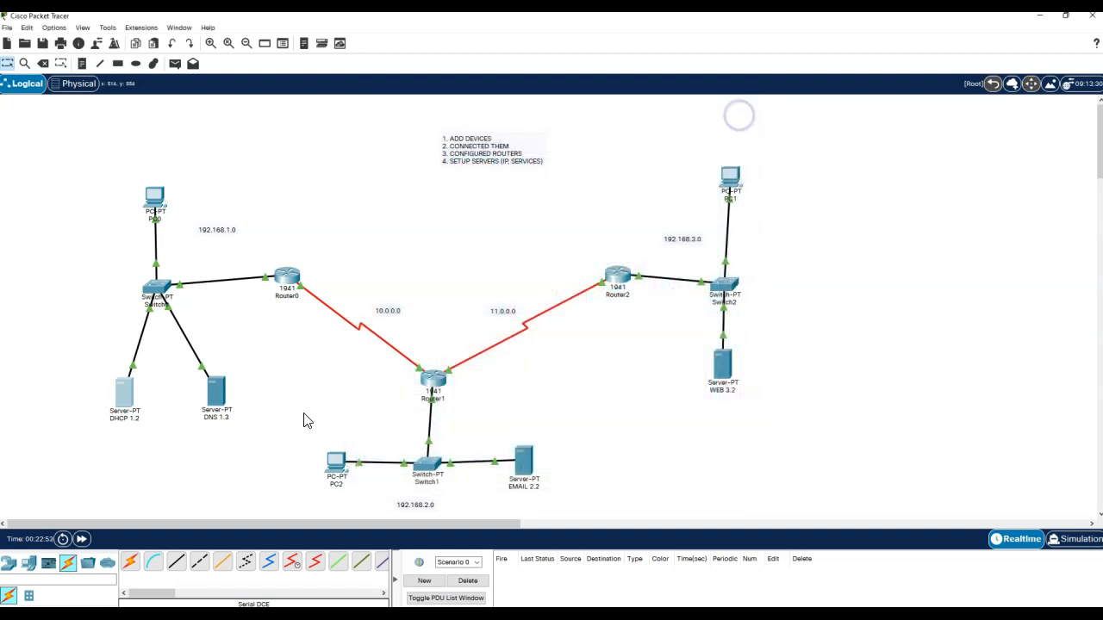
pyautogui.click(217, 392)
pyautogui.moveTo(565, 121); pyautogui.dragTo(654, 101)
pyautogui.click(573, 113)
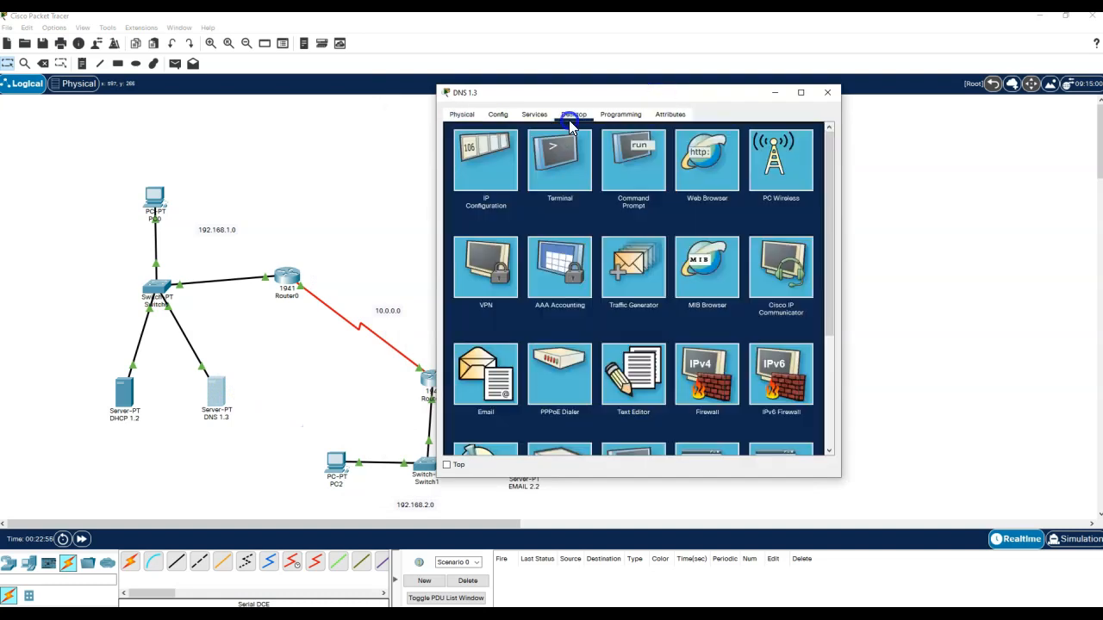
pyautogui.click(479, 171)
# - Give DNS 1.3 address 192.168.1.3, mask 255.255.255.0, gateway 192.168.1.1, DNS 192.168.1.3
pyautogui.click(599, 178)
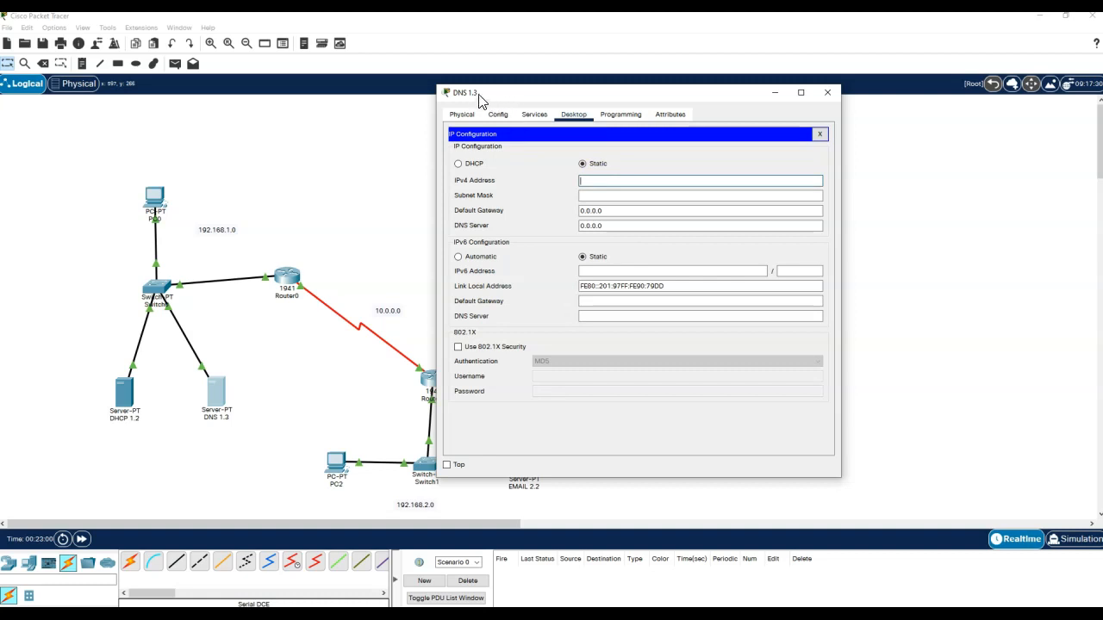
pyautogui.click(623, 181)
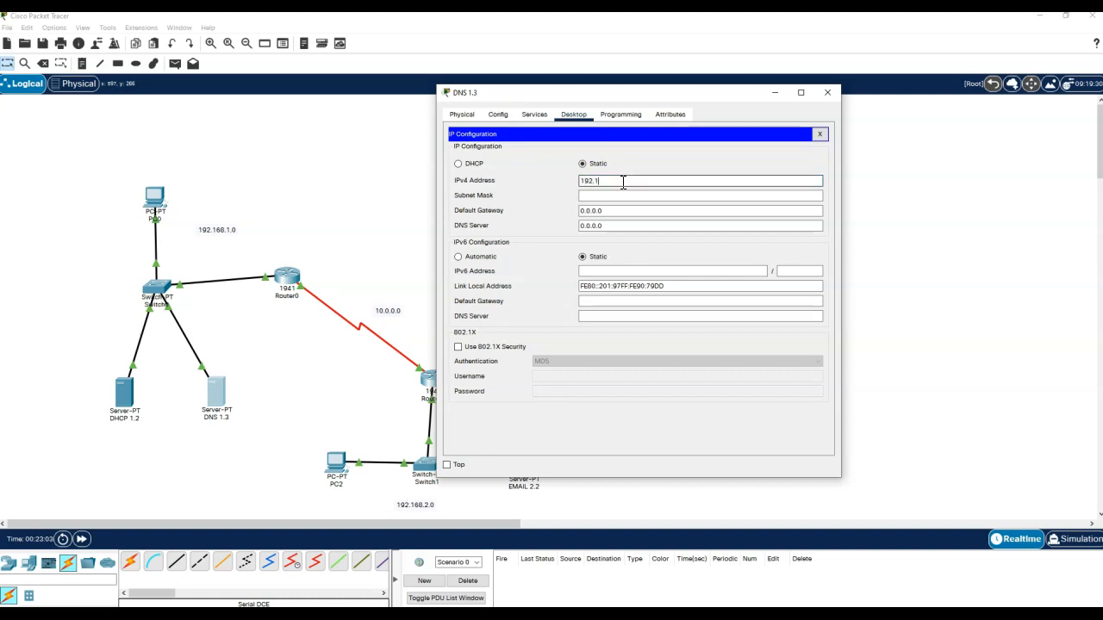
pyautogui.press('Tab')
pyautogui.press('Tab')
pyautogui.write('1')
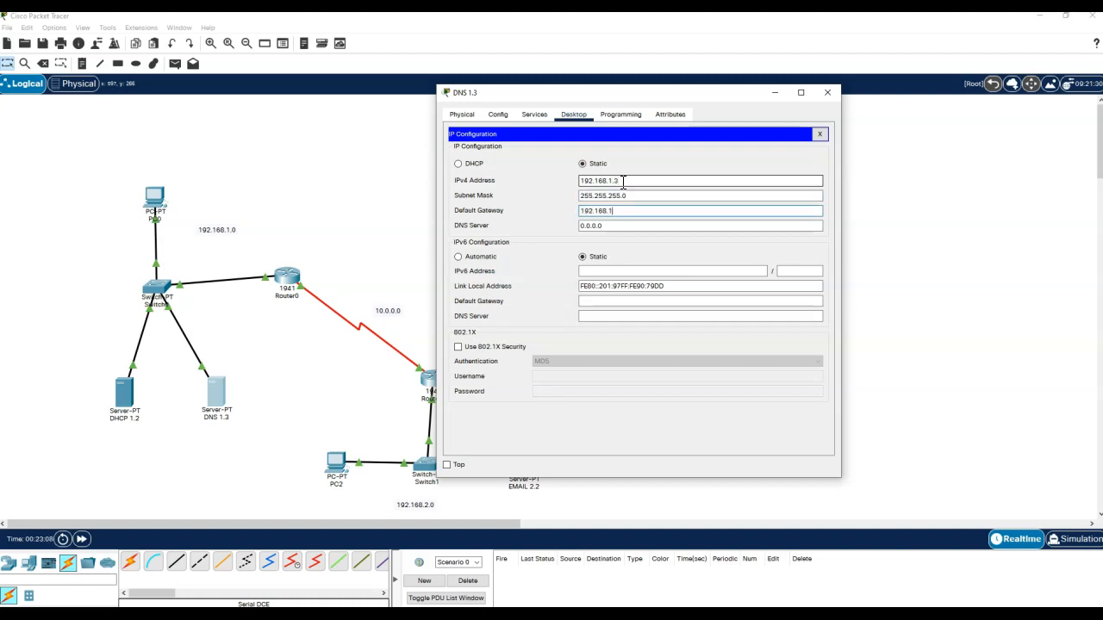
pyautogui.press('Tab')
pyautogui.write('192.1')
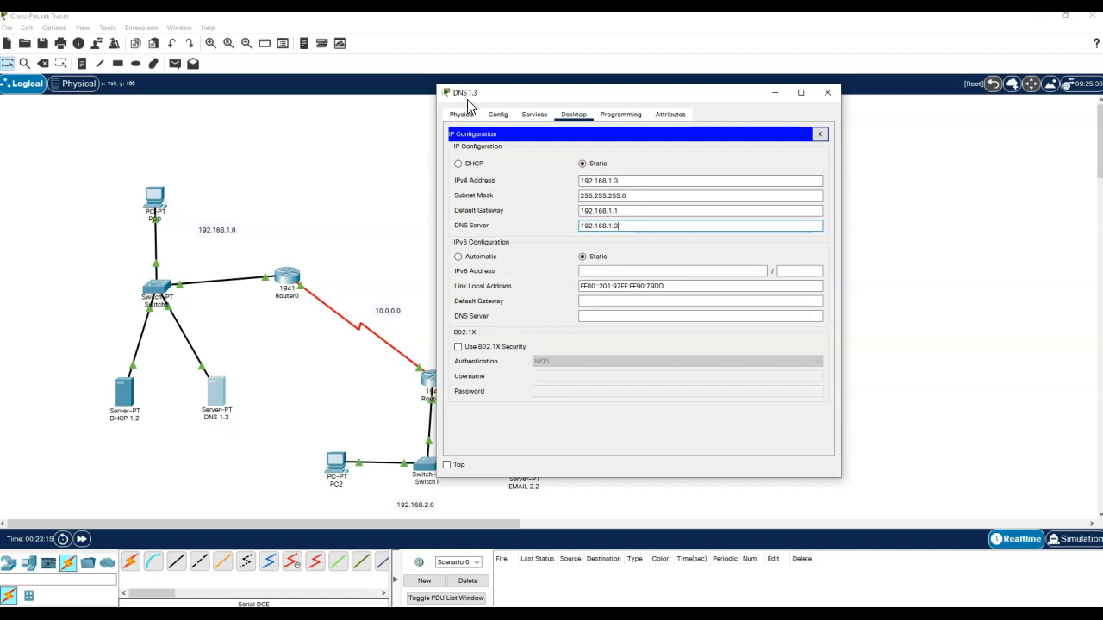
pyautogui.click(820, 135)
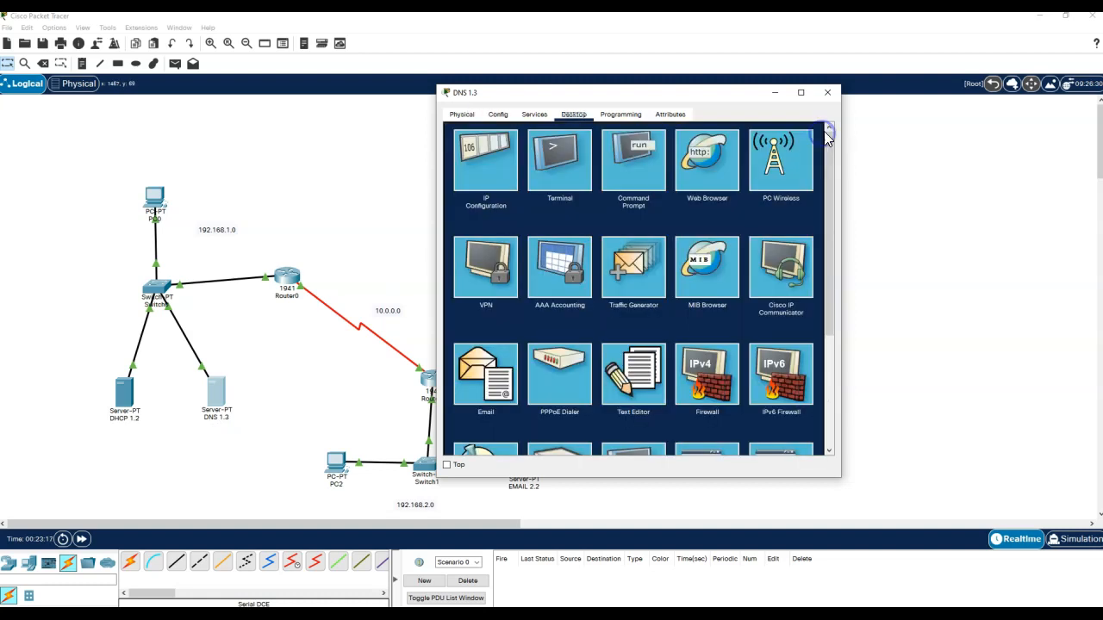
pyautogui.click(827, 92)
# - Correct EMAIL 2.2's IPv4 address to 192.168.2.2 with mask 255.255.255.0
pyautogui.click(517, 462)
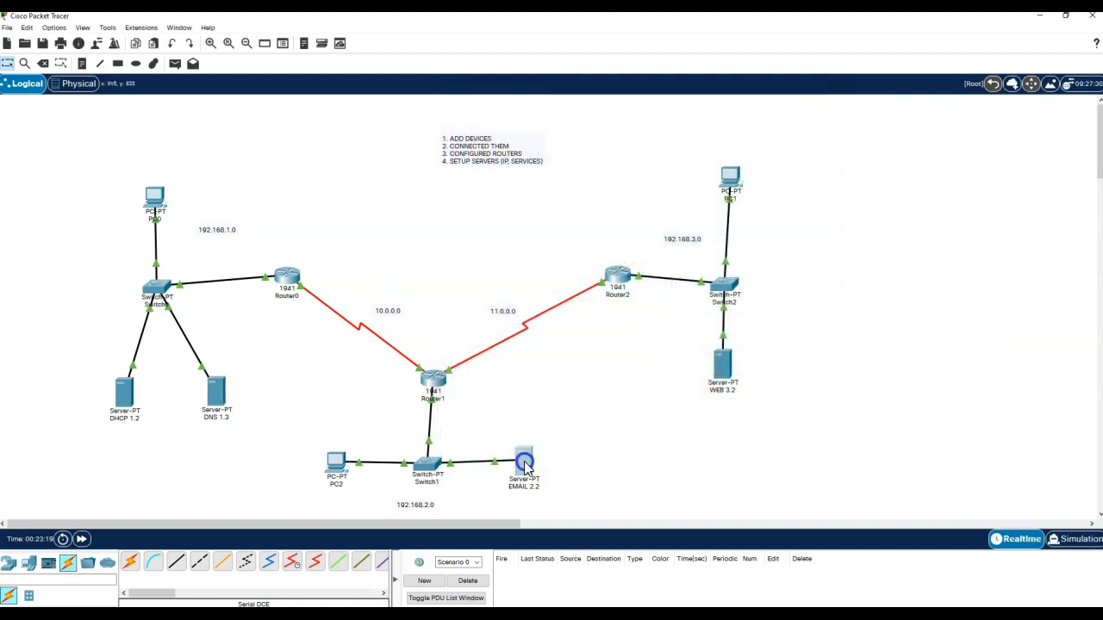
pyautogui.click(486, 135)
pyautogui.click(383, 196)
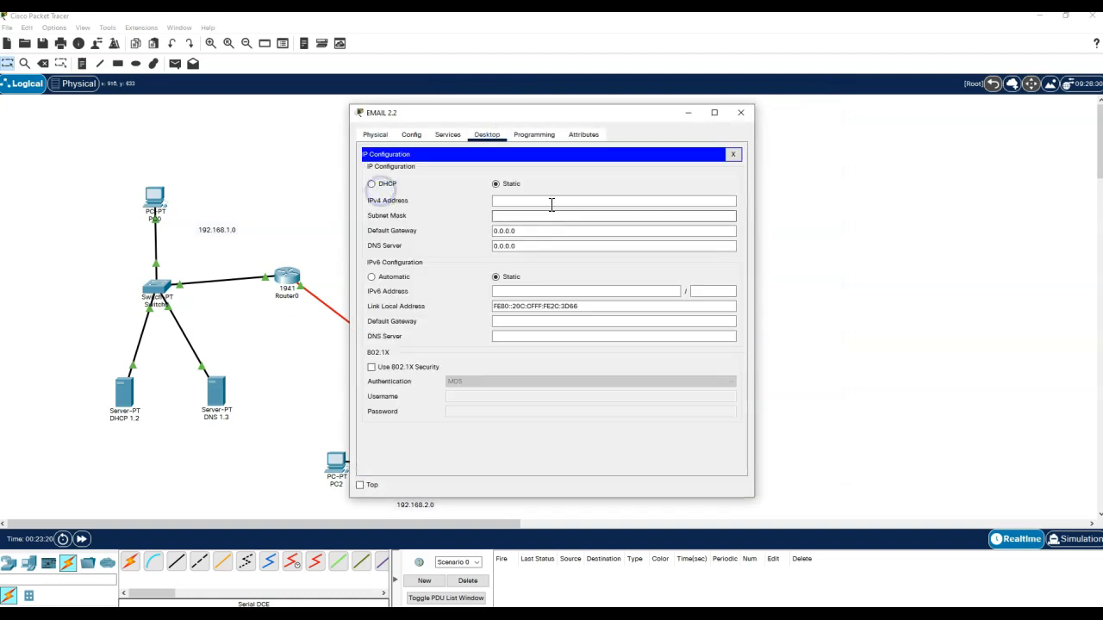
pyautogui.click(550, 201)
pyautogui.write('0')
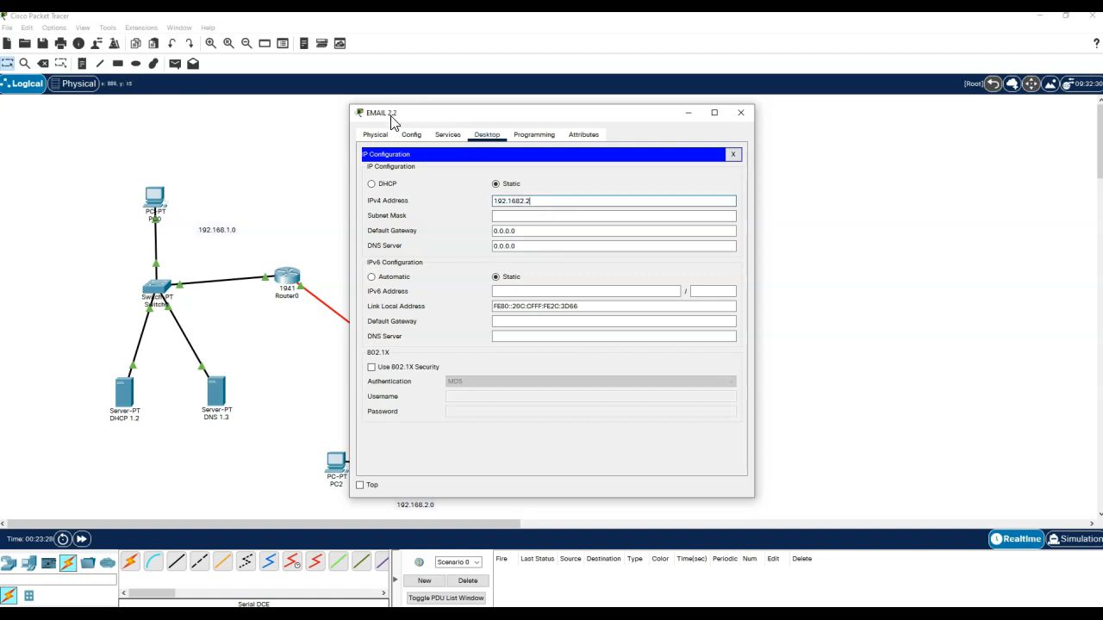
pyautogui.click(517, 201)
pyautogui.click(517, 201)
pyautogui.write('.')
pyautogui.click(523, 214)
# - Set EMAIL 2.2's gateway to 192.168.2.1 and DNS to 192.168.1.3, then close it
pyautogui.click(571, 231)
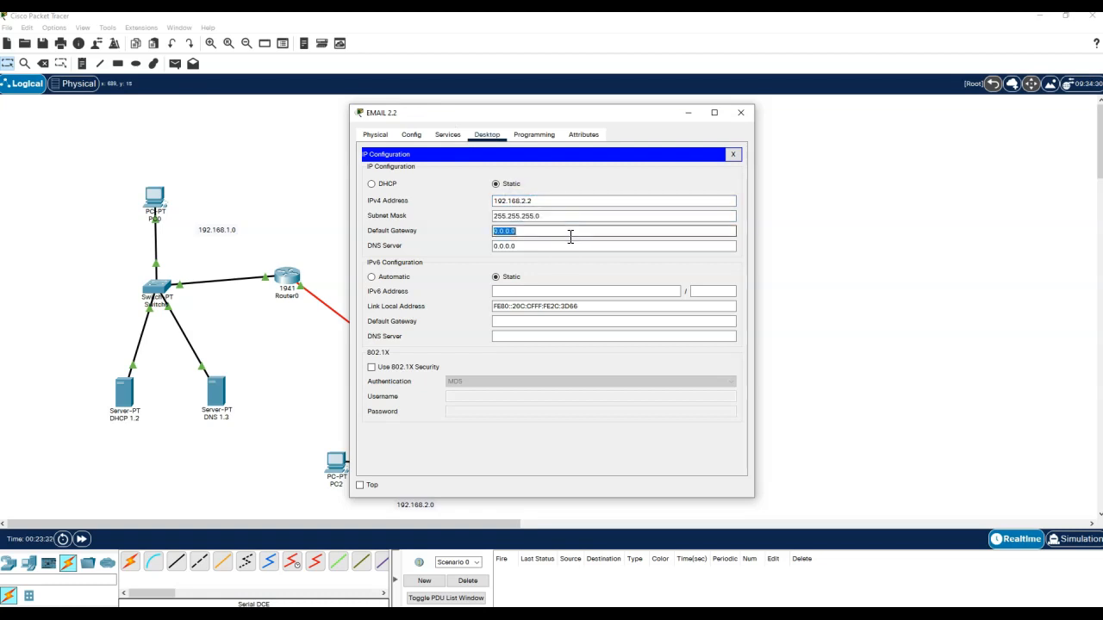
pyautogui.write('192.168.2.1')
pyautogui.moveTo(576, 112); pyautogui.dragTo(774, 113)
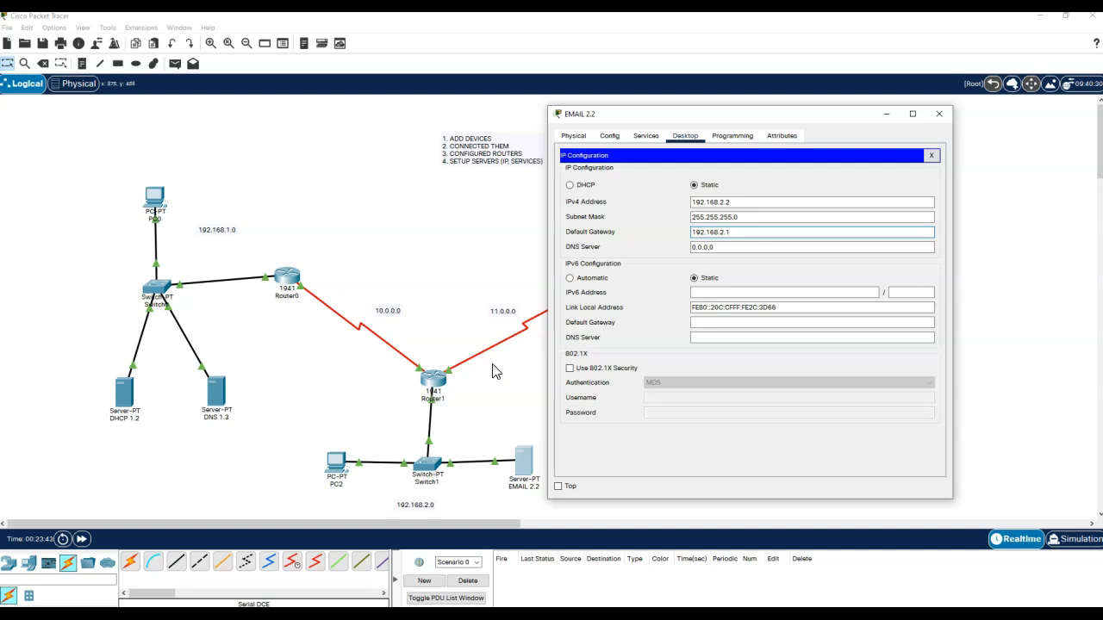
pyautogui.tripleClick(766, 248)
pyautogui.write('192.168.1.3')
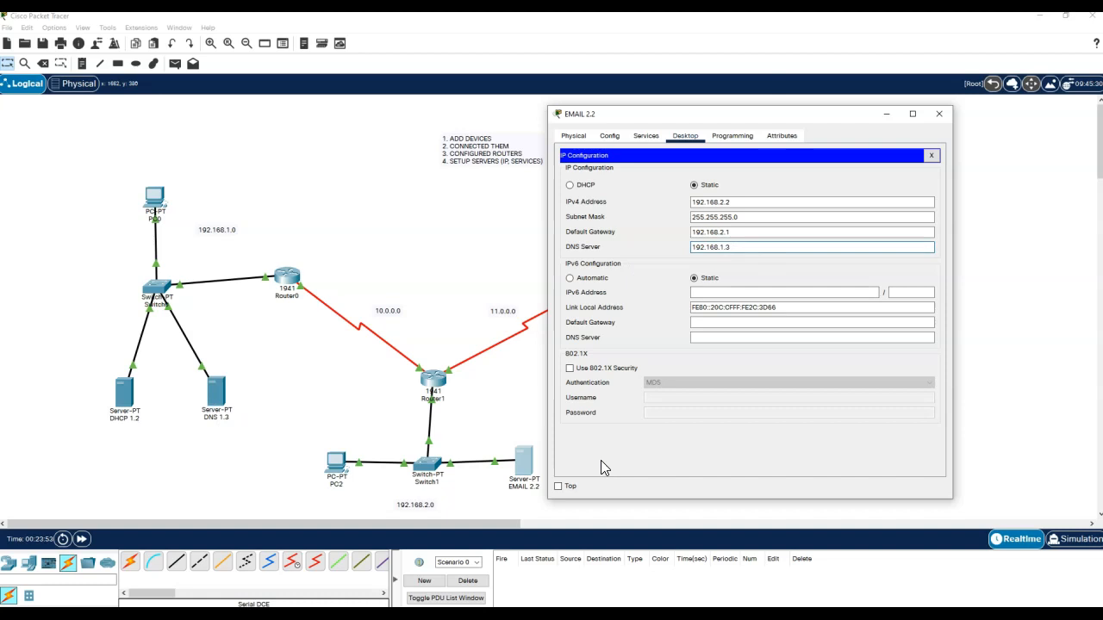
pyautogui.click(931, 155)
pyautogui.click(939, 114)
# - Give WEB 3.2 the static address 192.168.3.2 with mask 255.255.255.0
pyautogui.click(724, 367)
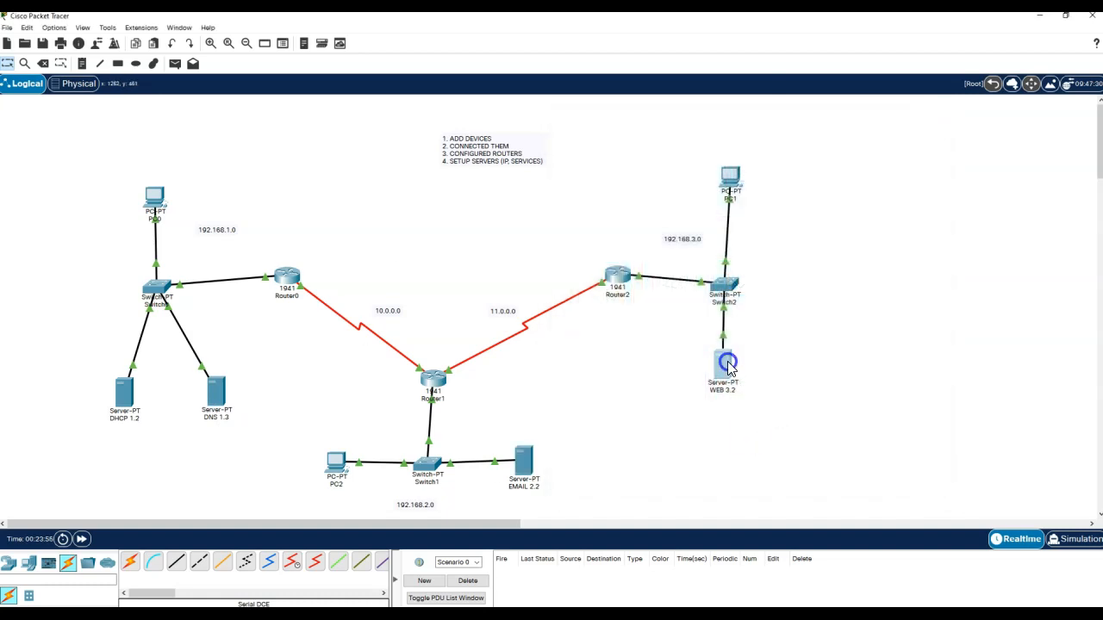
pyautogui.click(487, 136)
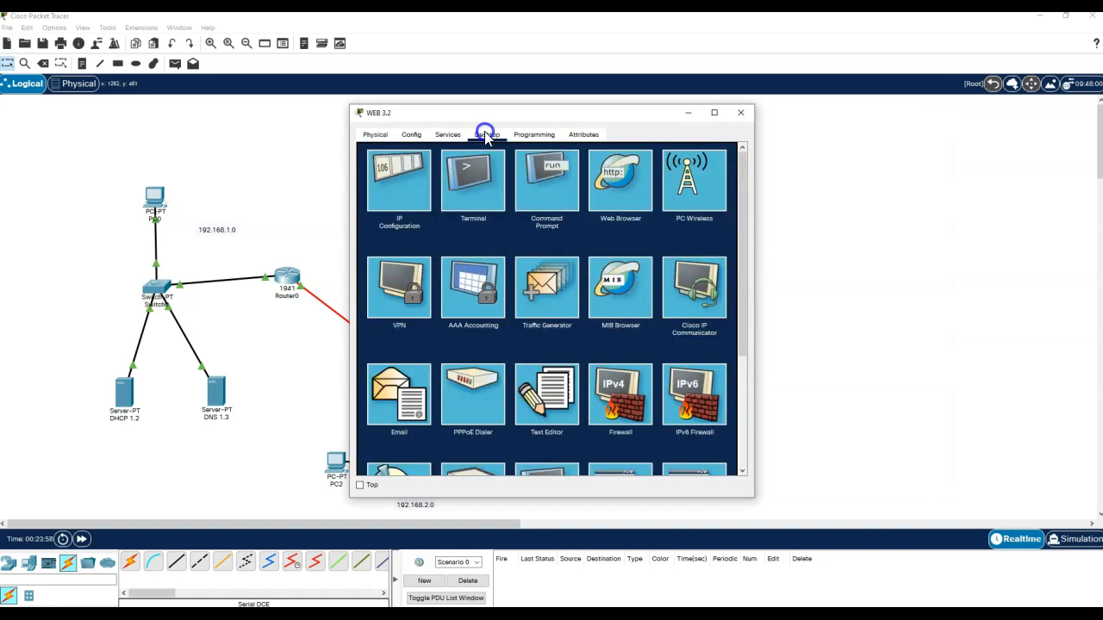
pyautogui.click(409, 184)
pyautogui.click(542, 201)
pyautogui.write('192.168.')
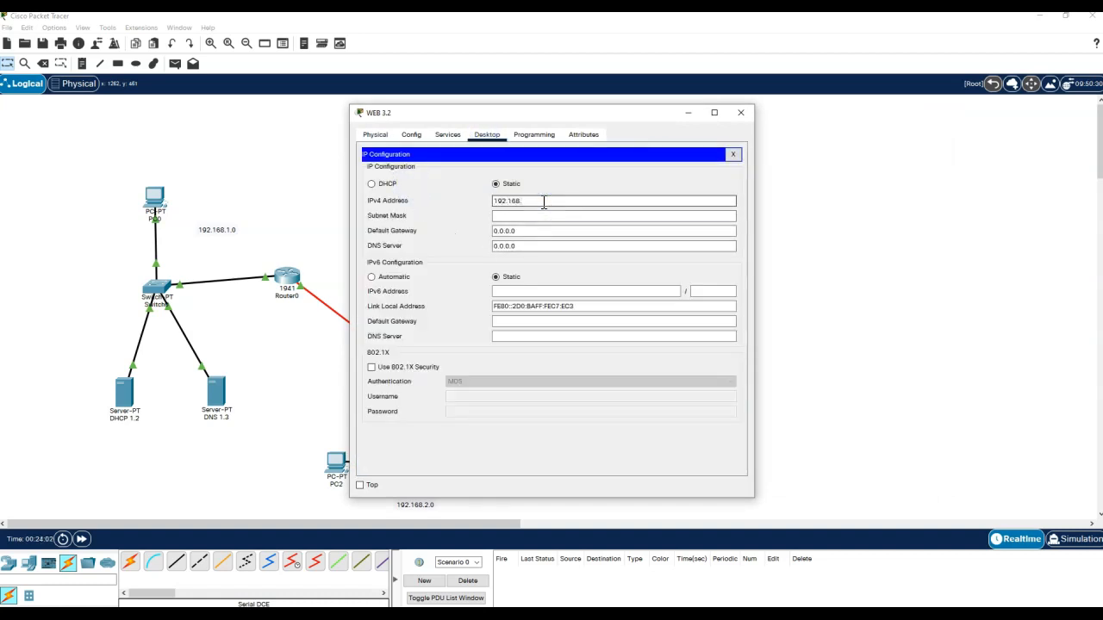
pyautogui.press('Tab')
pyautogui.press('Tab')
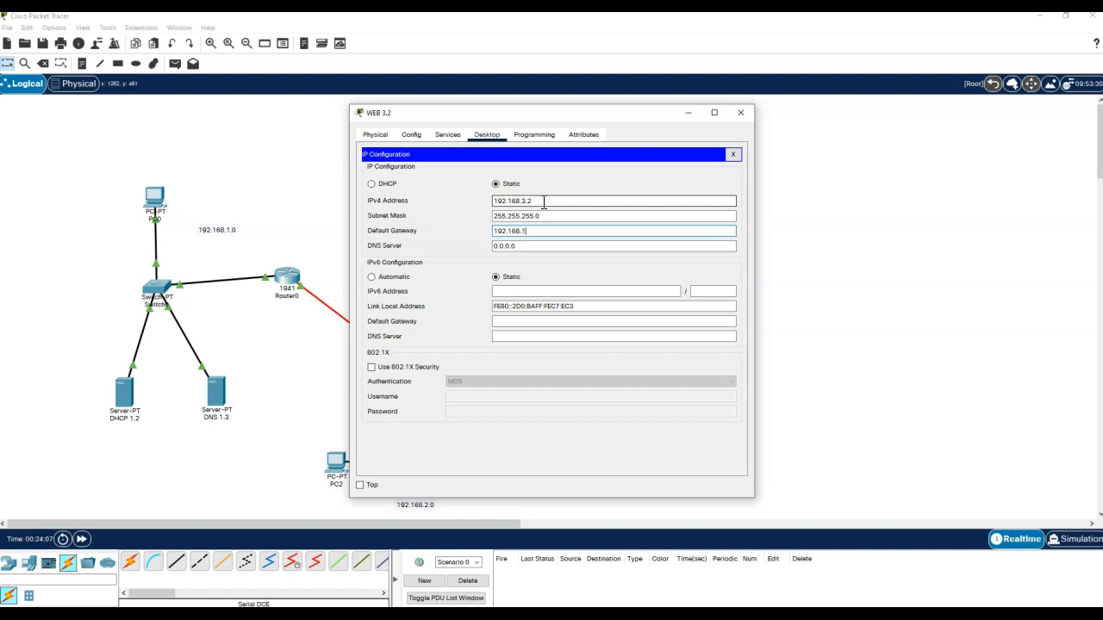
# - Set WEB 3.2's gateway to 192.168.3.1 and DNS to 192.168.1.3, then close it
pyautogui.write('192.168.3.1')
pyautogui.press('Tab')
pyautogui.write('1')
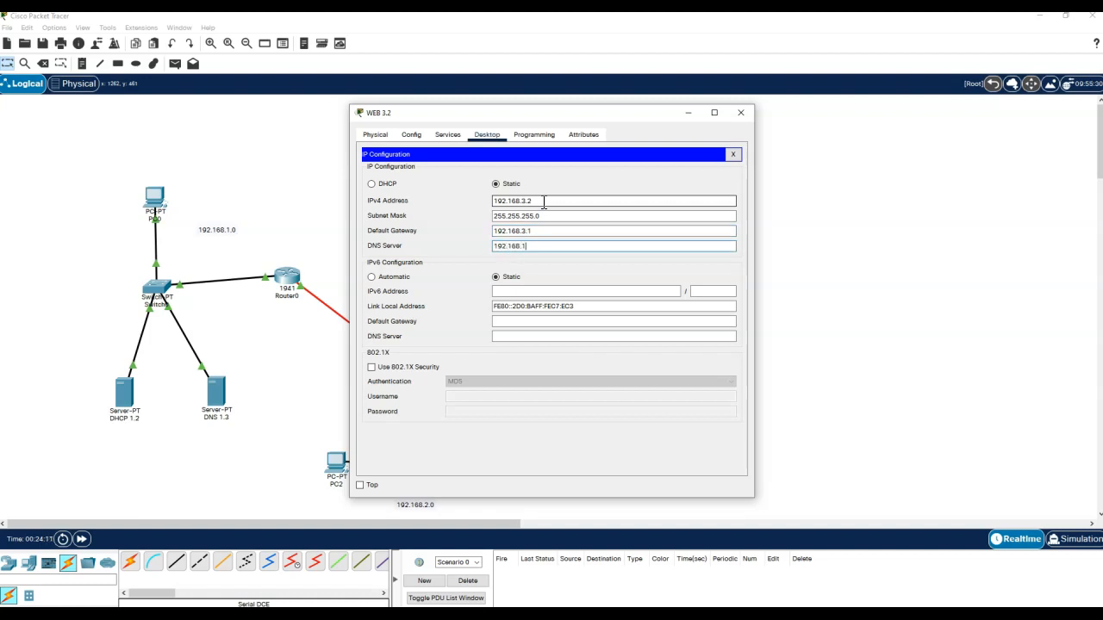
pyautogui.moveTo(512, 113); pyautogui.dragTo(769, 85)
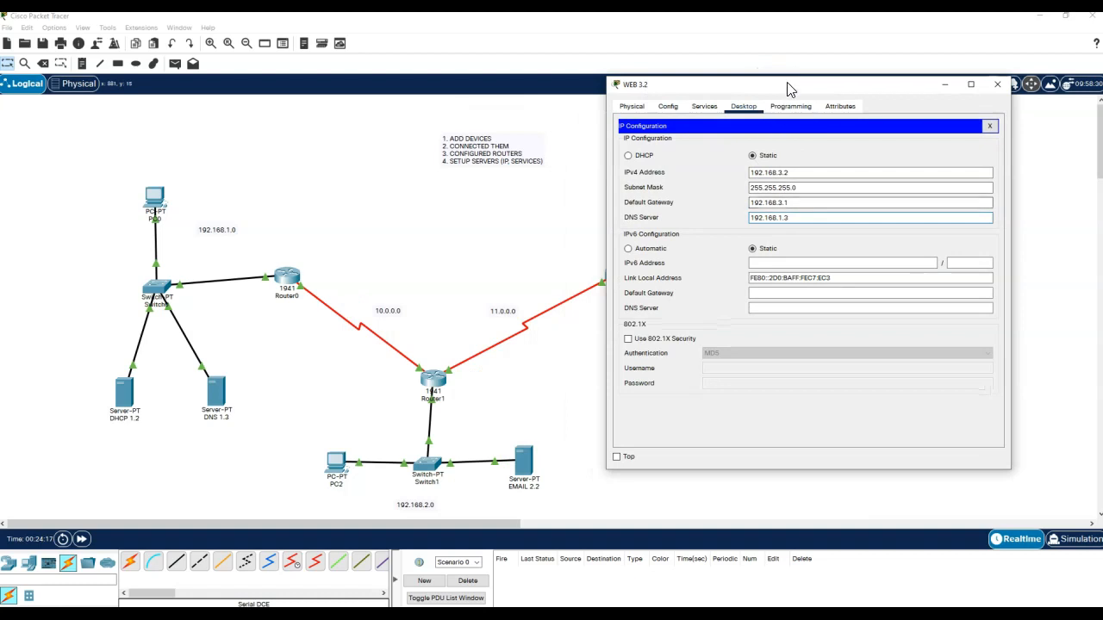
pyautogui.moveTo(791, 87); pyautogui.dragTo(898, 103)
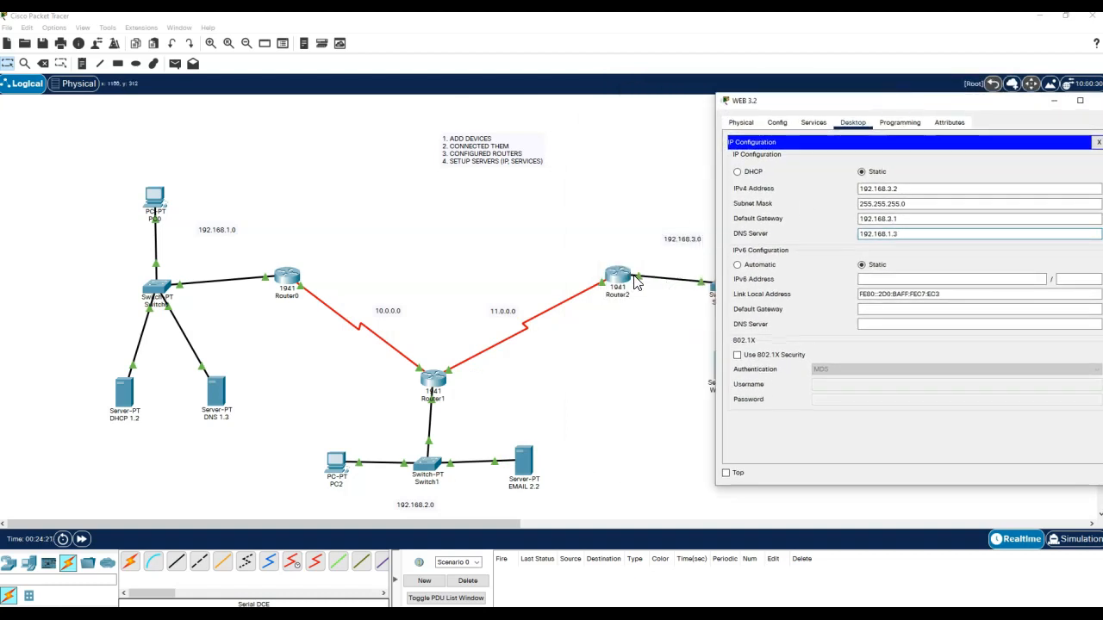
pyautogui.moveTo(924, 100); pyautogui.dragTo(757, 83)
pyautogui.click(932, 127)
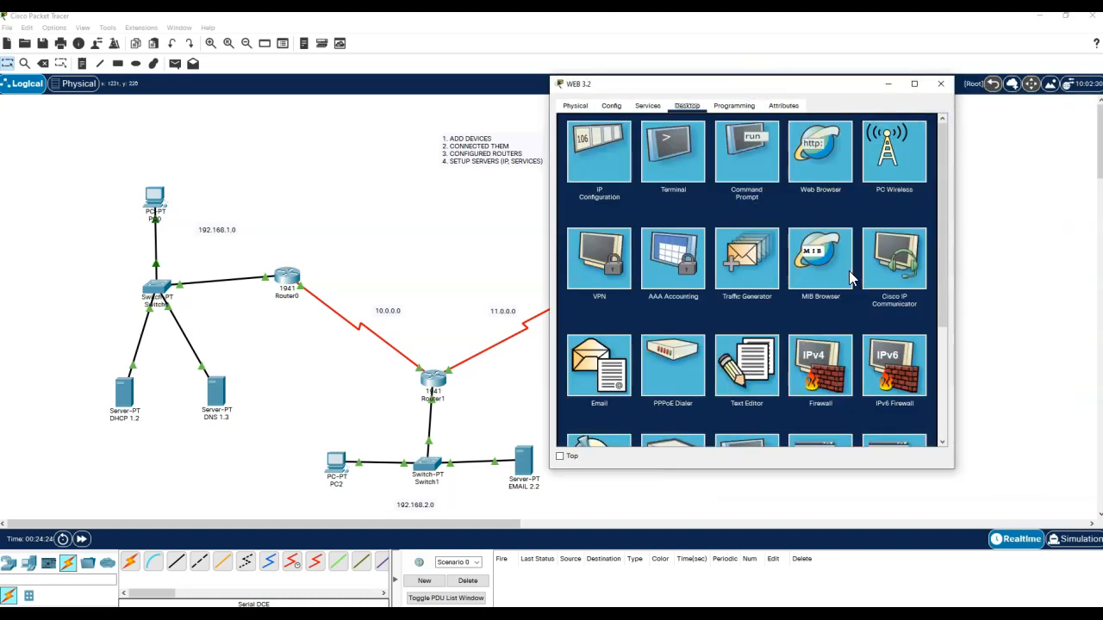
pyautogui.click(940, 84)
pyautogui.click(638, 367)
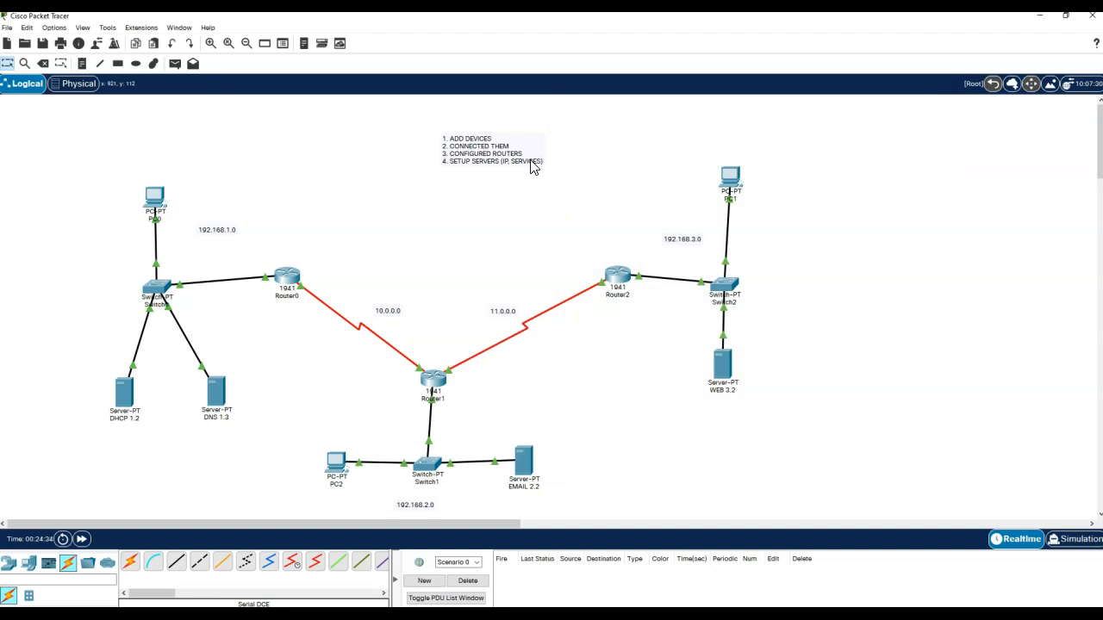
# - Turn off the HTTP and HTTPS services on the DHCP 1.2 server
pyautogui.click(123, 393)
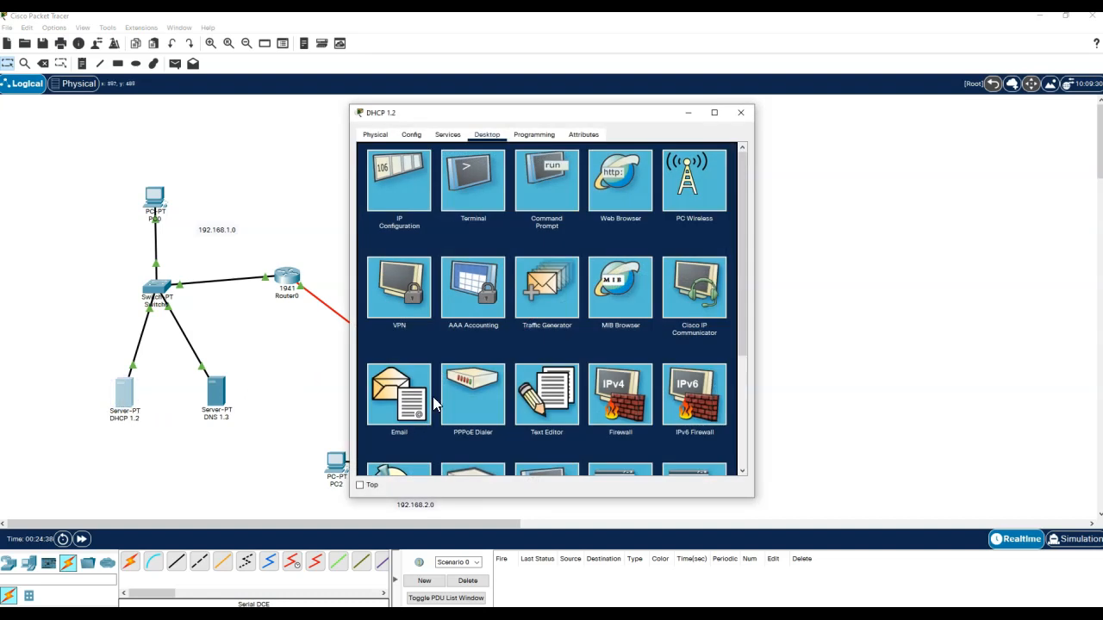
pyautogui.click(447, 136)
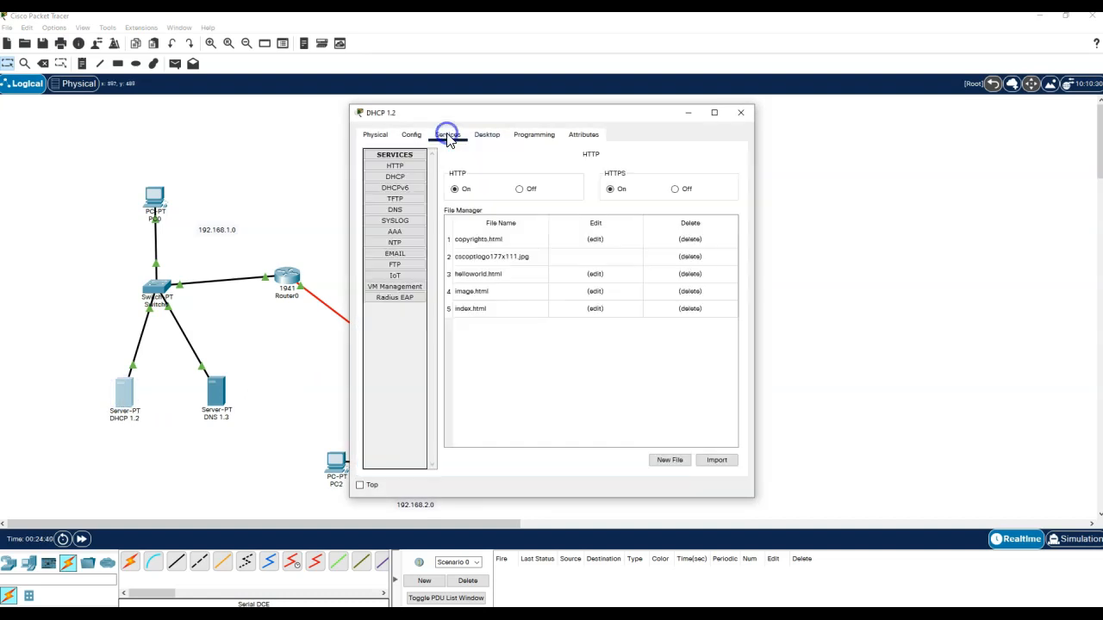
pyautogui.click(392, 168)
pyautogui.click(521, 189)
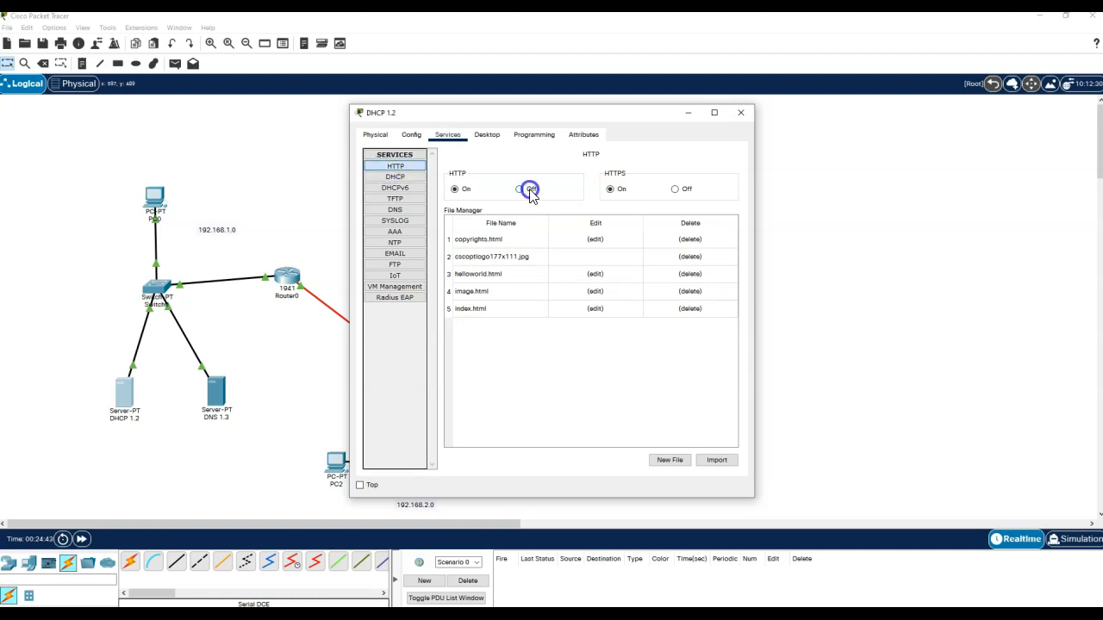
pyautogui.click(675, 189)
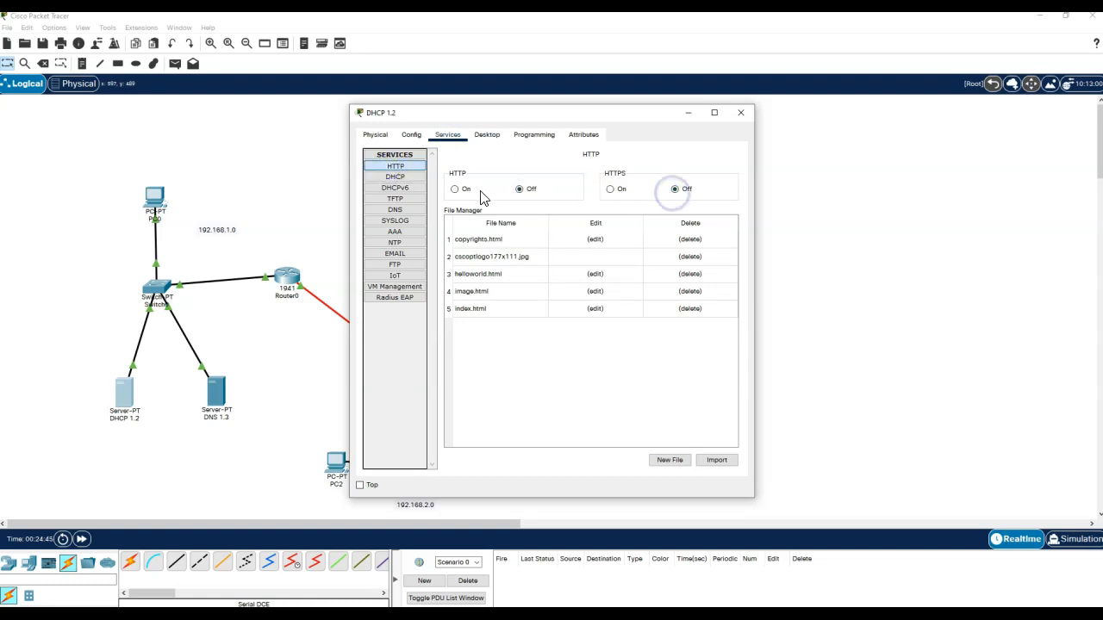
# - Enable DHCP and save serverPool: gateway 192.168.1.1, DNS 192.168.1.3, start 192.168.1.50, 206 users
pyautogui.click(408, 177)
pyautogui.click(623, 176)
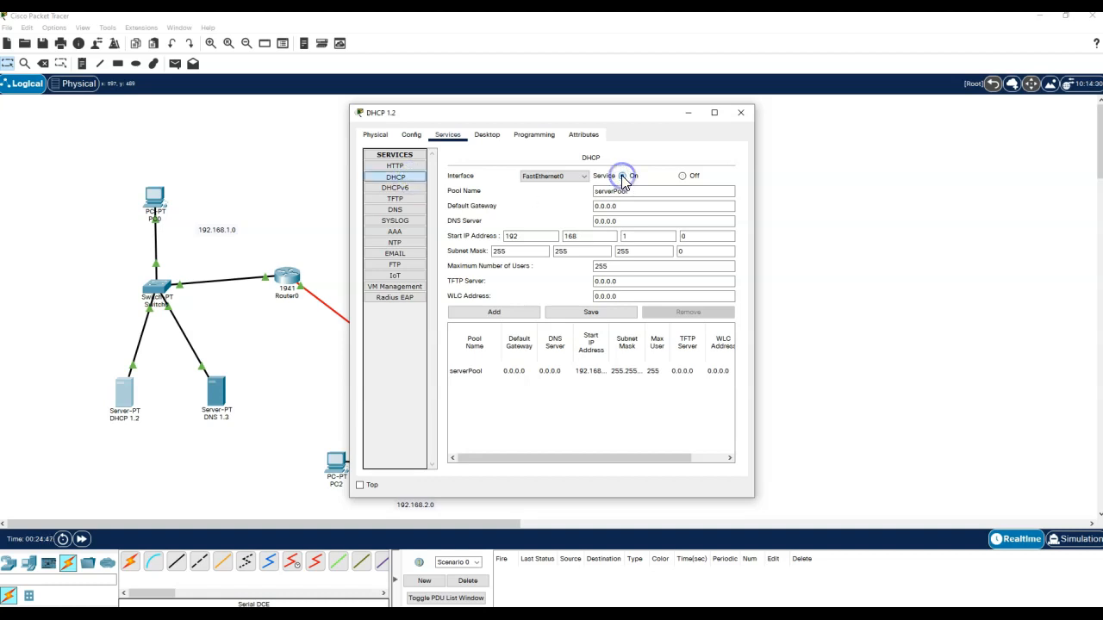
pyautogui.click(626, 206)
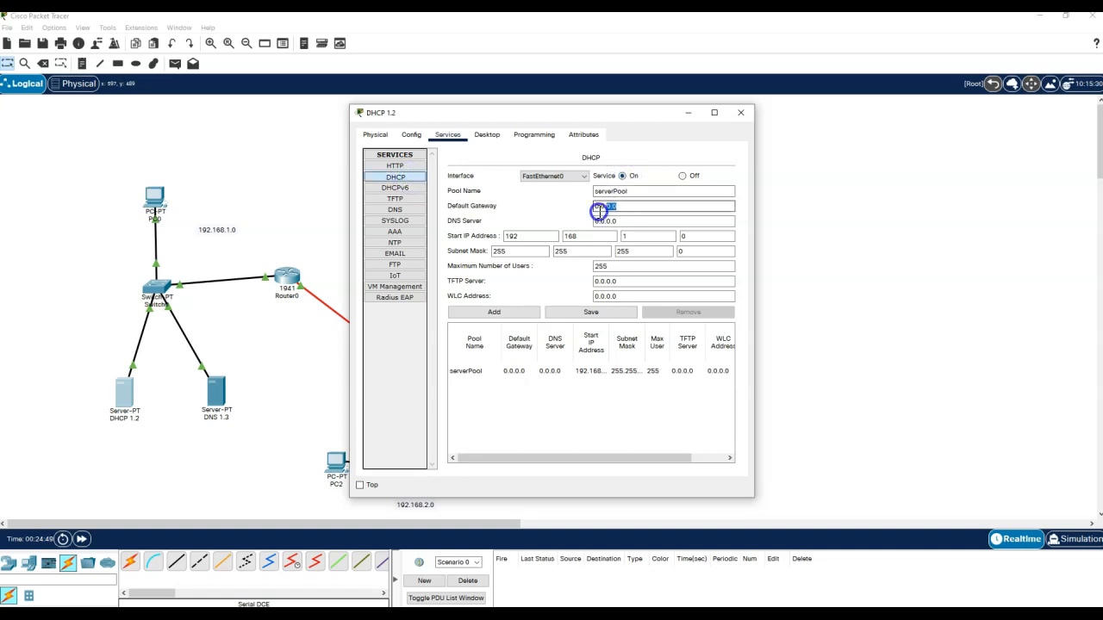
pyautogui.moveTo(626, 210); pyautogui.dragTo(583, 211)
pyautogui.write('192.168.1.1')
pyautogui.press('Tab')
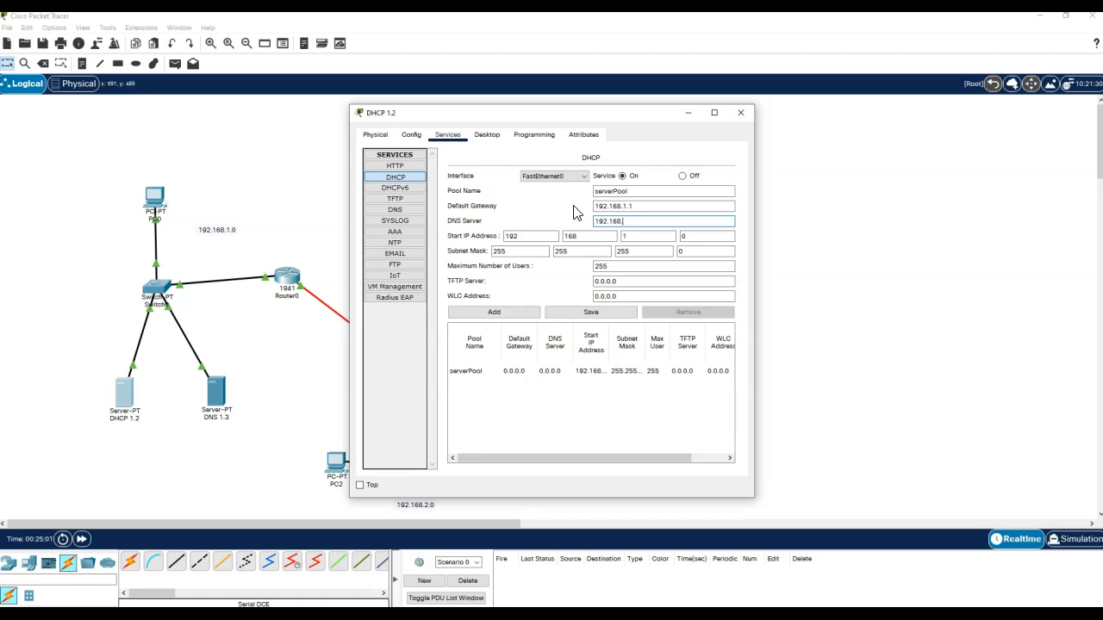
pyautogui.click(695, 237)
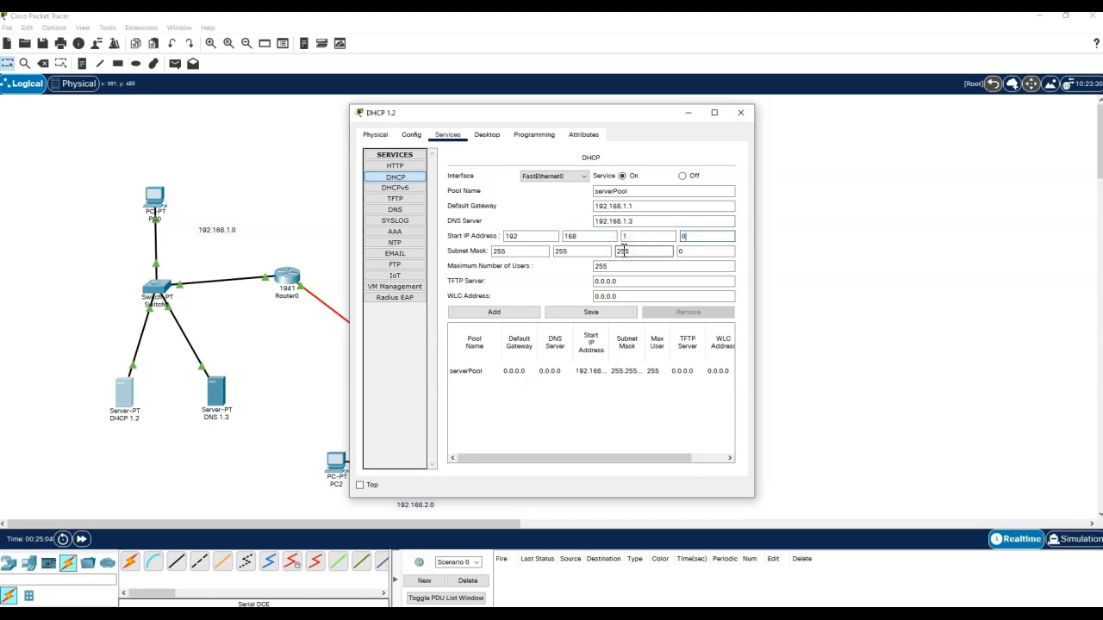
pyautogui.click(590, 312)
pyautogui.moveTo(753, 355); pyautogui.dragTo(1018, 339)
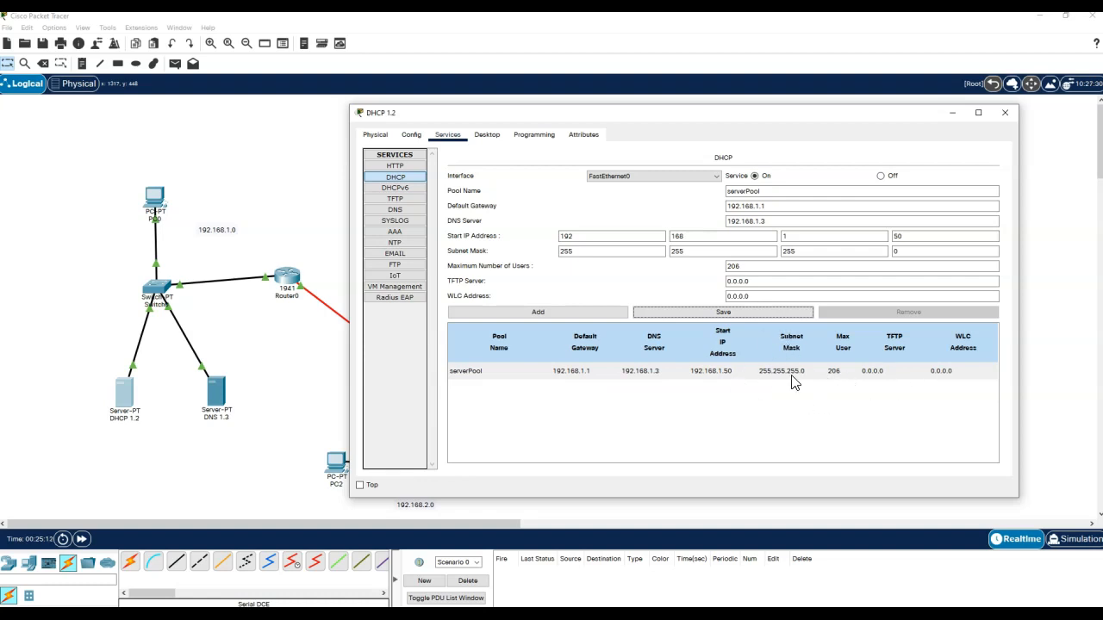
pyautogui.click(1007, 117)
# - Switch PC0 to DHCP so it receives 192.168.1.50 with gateway 192.168.1.1, then reopen DHCP 1.2
pyautogui.click(152, 198)
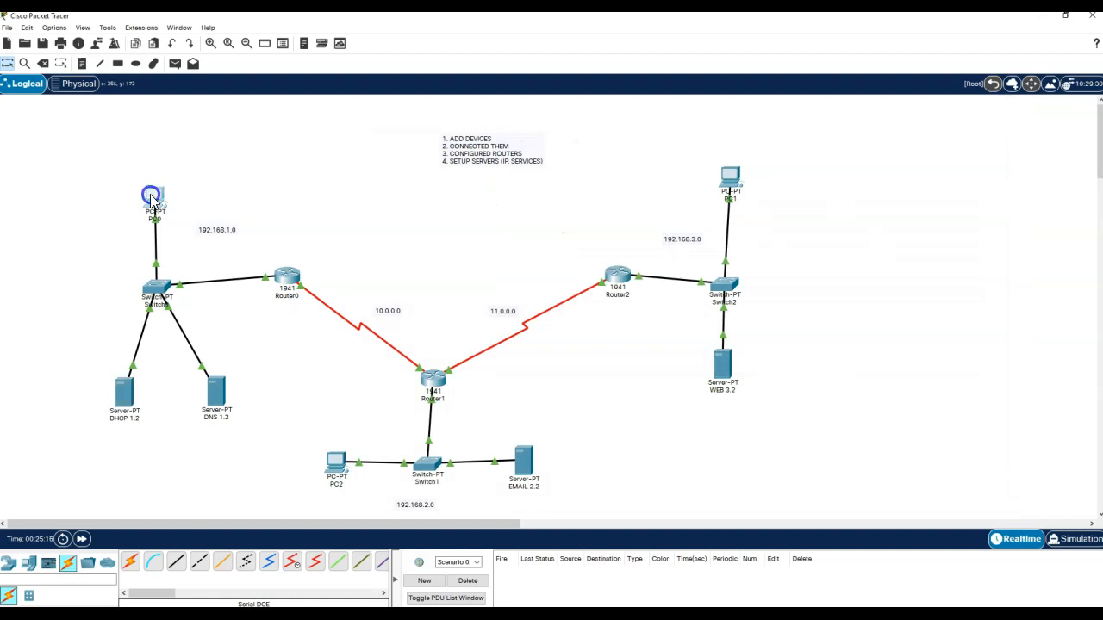
pyautogui.click(447, 134)
pyautogui.click(421, 164)
pyautogui.click(384, 198)
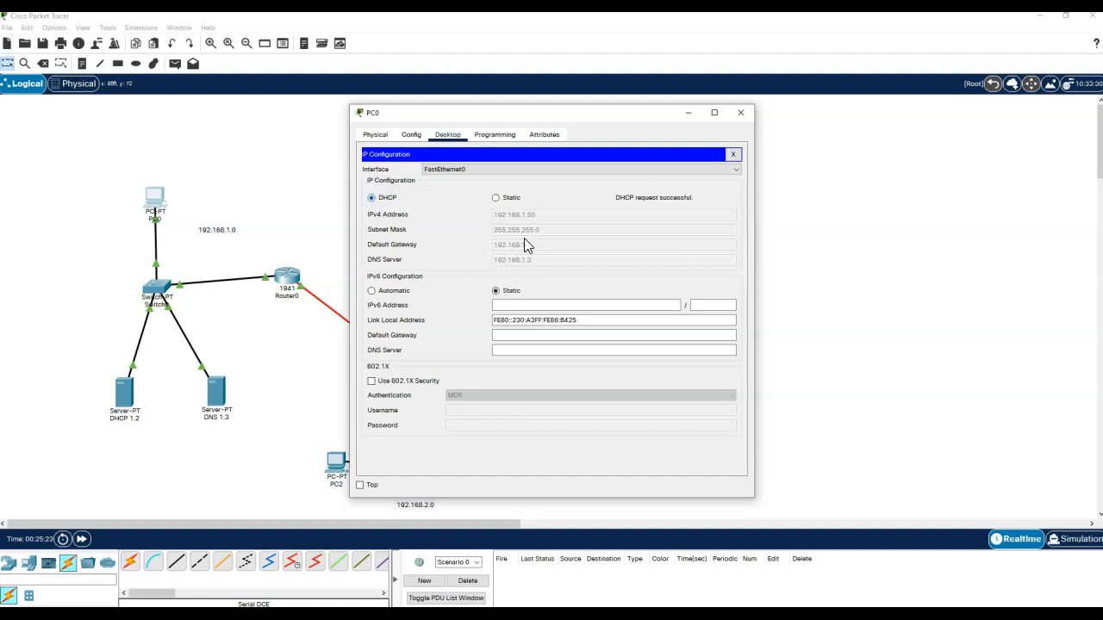
pyautogui.click(740, 112)
pyautogui.click(190, 436)
pyautogui.click(125, 397)
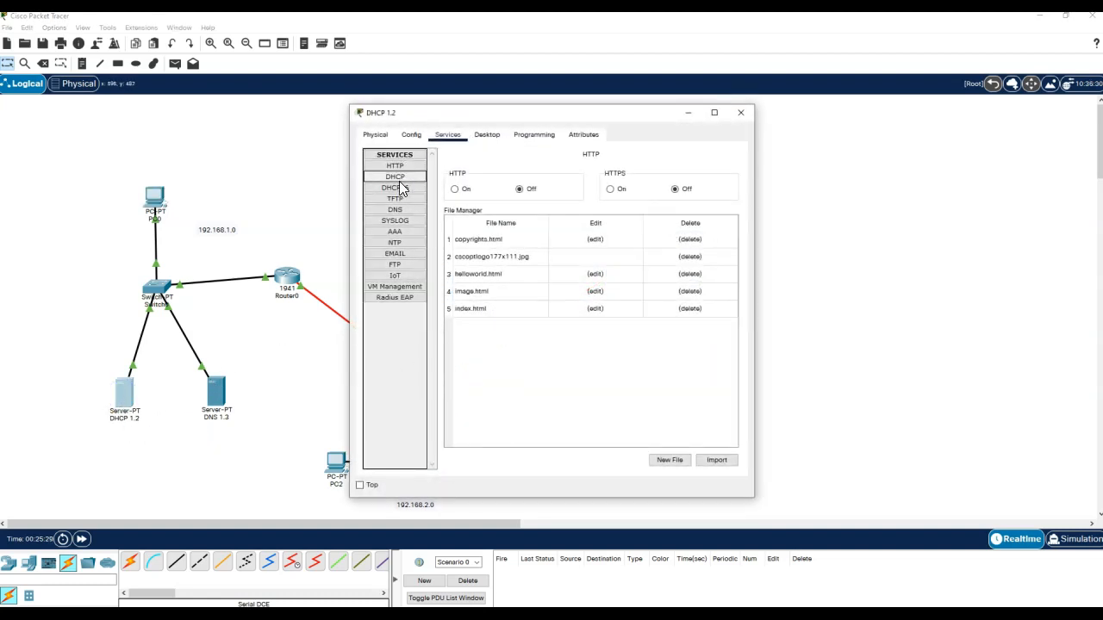
# - Switch off DNS, SMTP, POP3 and FTP on DHCP 1.2 and return to its DHCP pool page
pyautogui.click(395, 210)
pyautogui.click(645, 175)
pyautogui.click(405, 251)
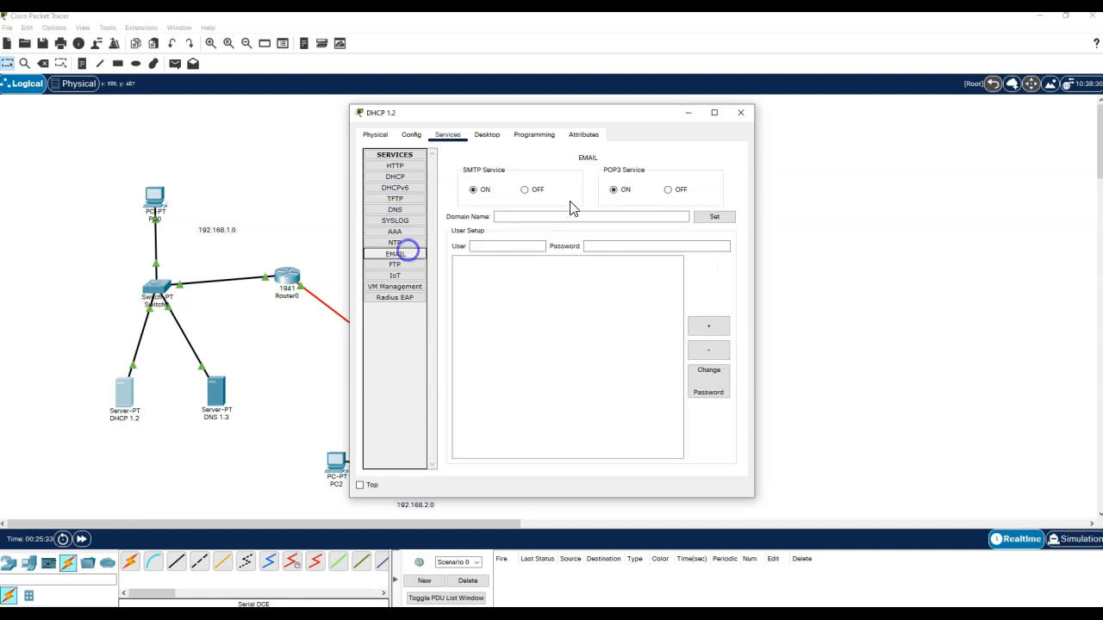
pyautogui.click(527, 190)
pyautogui.click(668, 190)
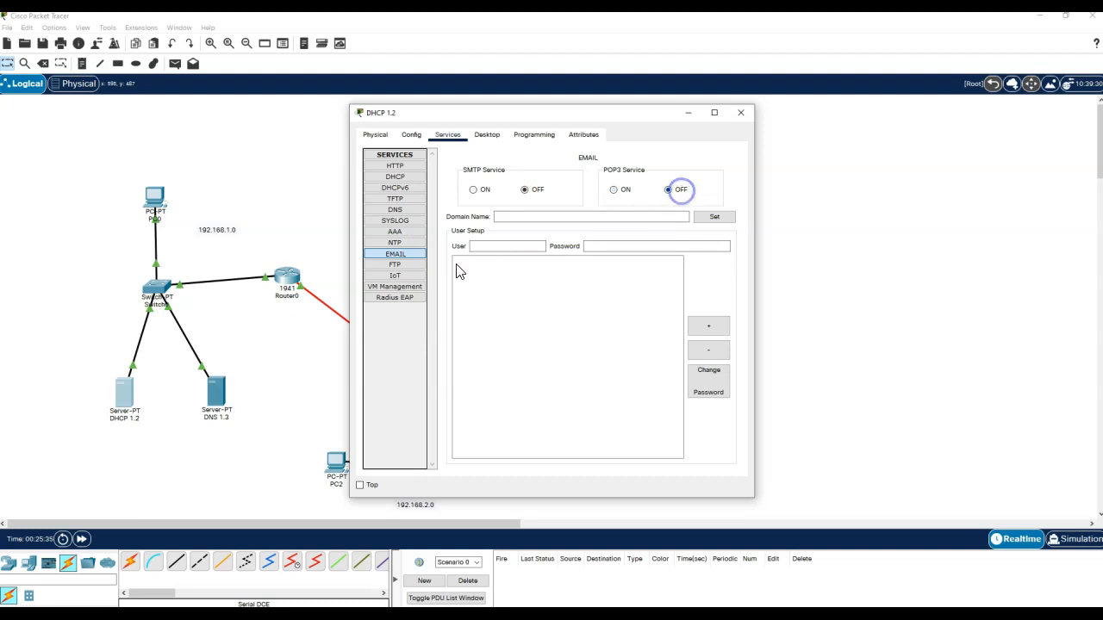
pyautogui.click(394, 265)
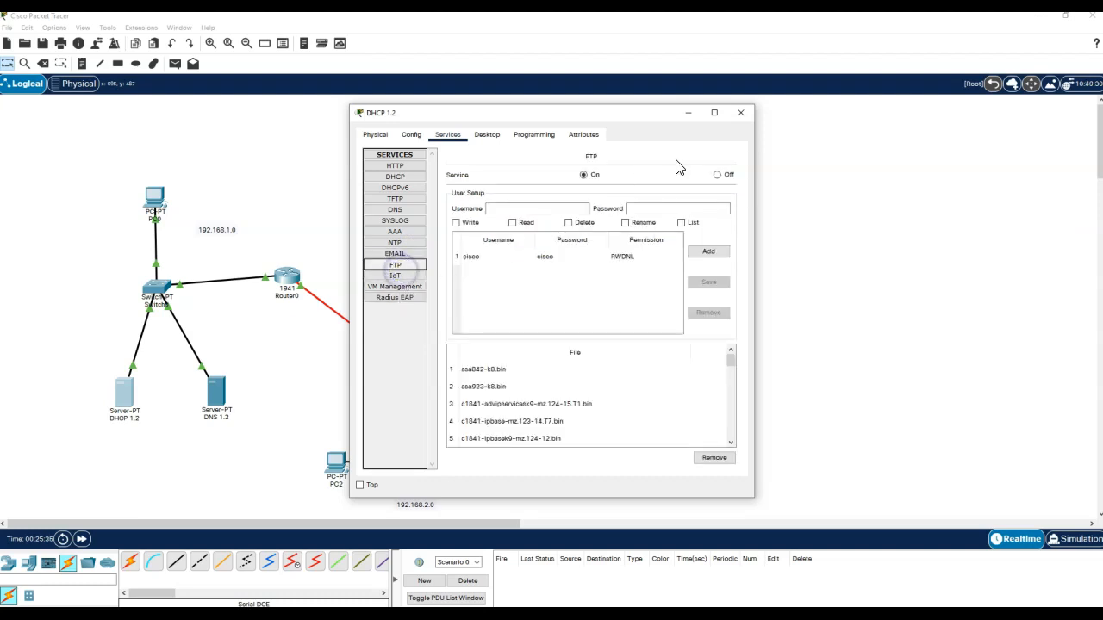
pyautogui.click(717, 175)
pyautogui.click(397, 177)
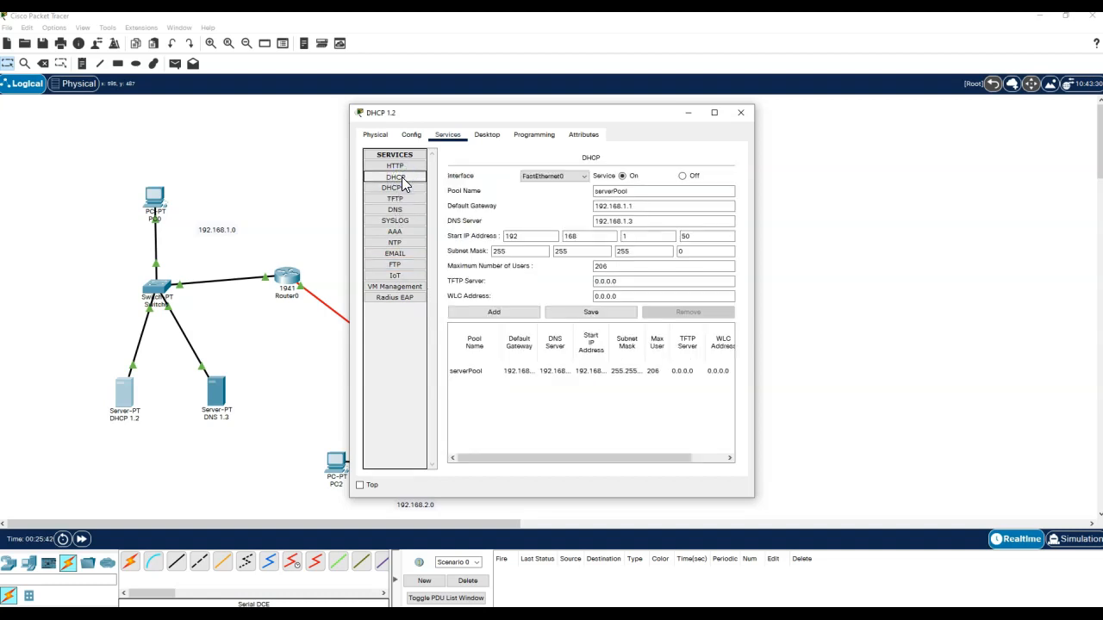
pyautogui.moveTo(753, 269); pyautogui.dragTo(813, 269)
pyautogui.moveTo(652, 109); pyautogui.dragTo(877, 69)
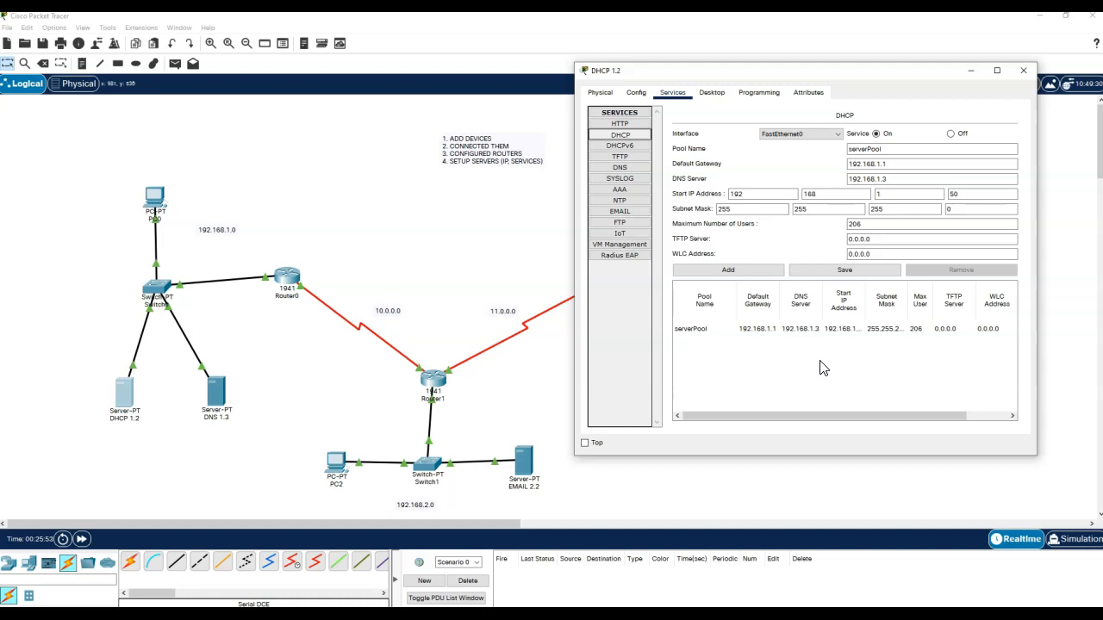
# - Add pool serverPool2 with gateway 192.168.2.1 and start address 192.168.2.50
pyautogui.click(894, 150)
pyautogui.write('2')
pyautogui.click(881, 164)
pyautogui.press('BackSpace')
pyautogui.write('2')
pyautogui.doubleClick(879, 195)
pyautogui.write('2')
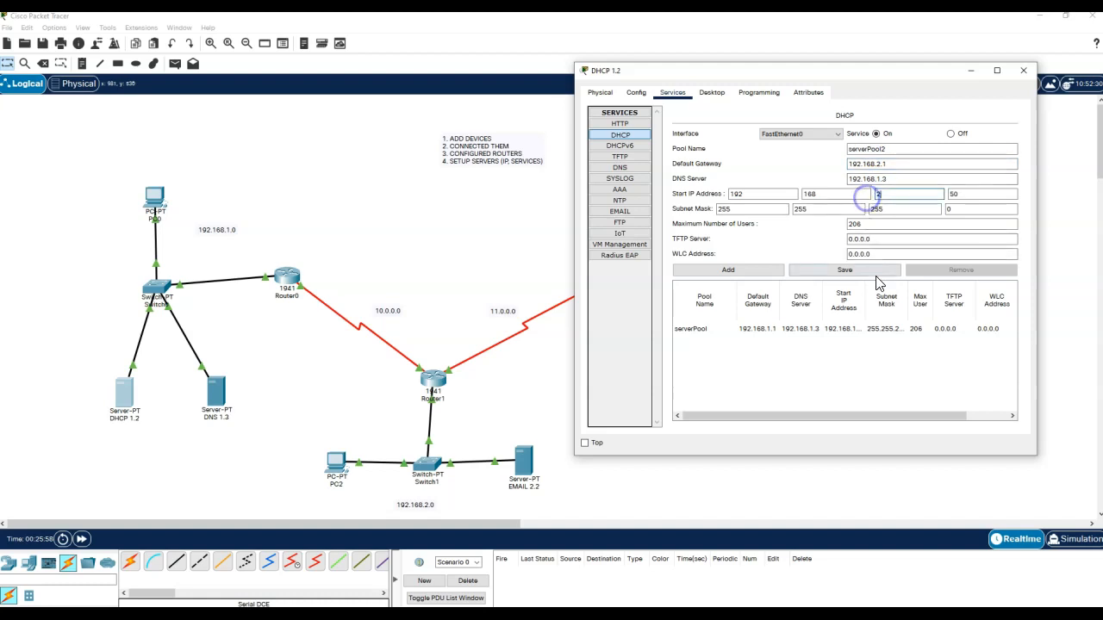
pyautogui.click(763, 270)
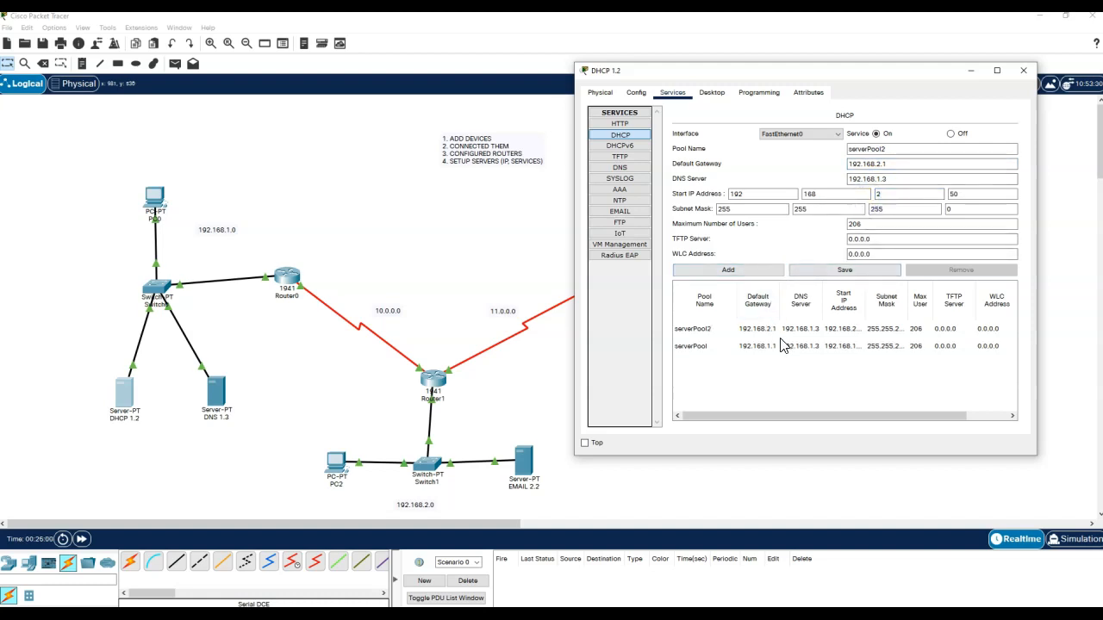
# - Add pool serverPool3 with gateway 192.168.3.1 and start address 192.168.3.50
pyautogui.moveTo(892, 149); pyautogui.dragTo(879, 149)
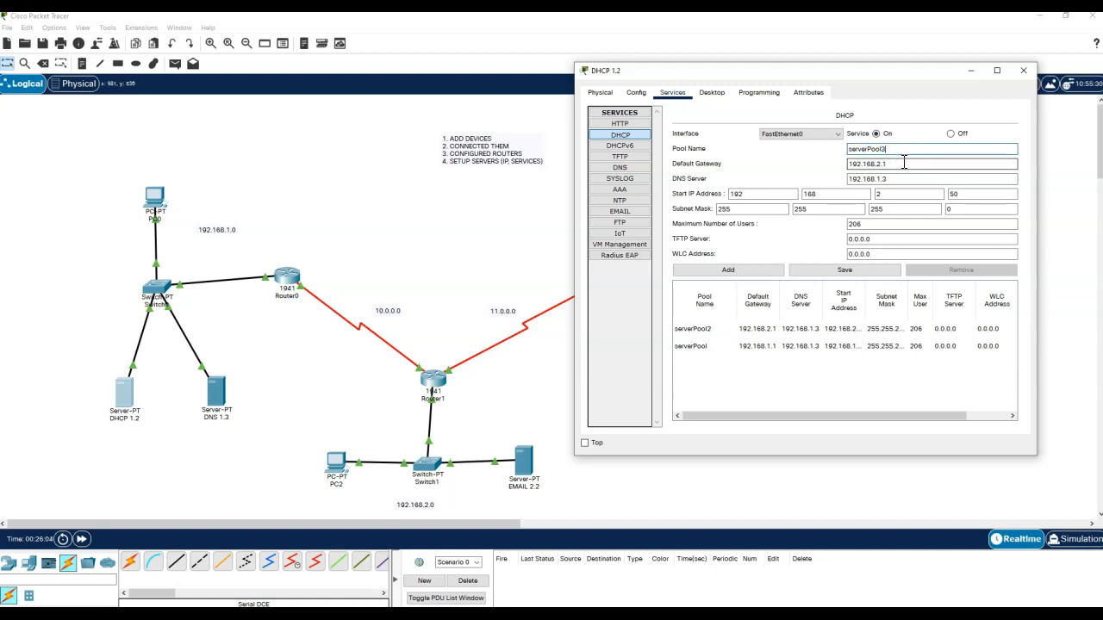
pyautogui.write('l3')
pyautogui.doubleClick(878, 163)
pyautogui.write('3')
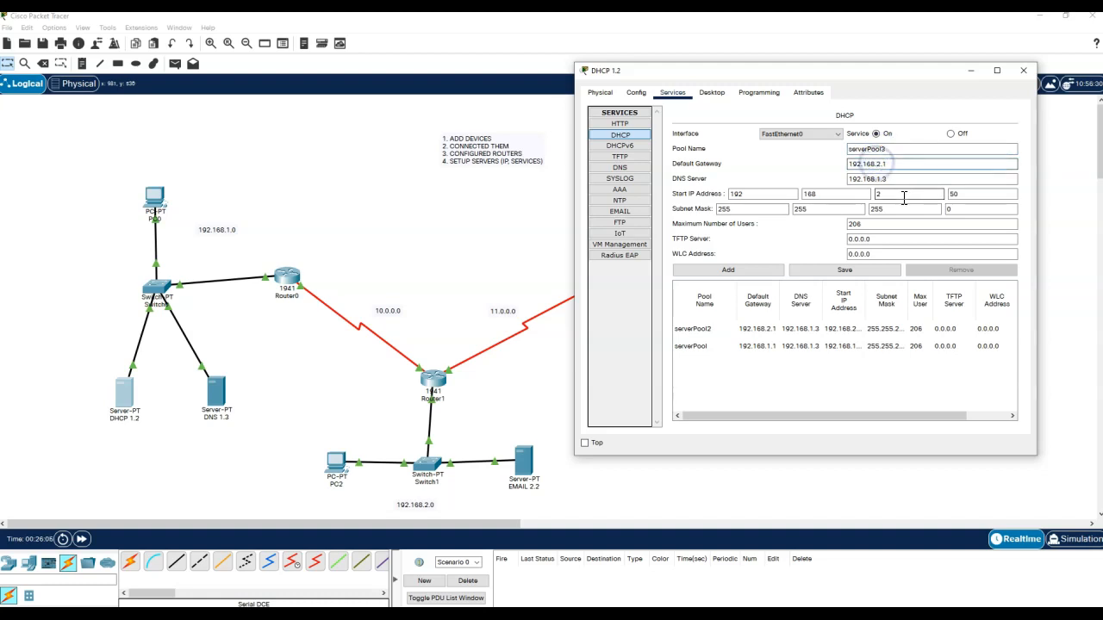
pyautogui.moveTo(903, 197); pyautogui.dragTo(864, 193)
pyautogui.write('3')
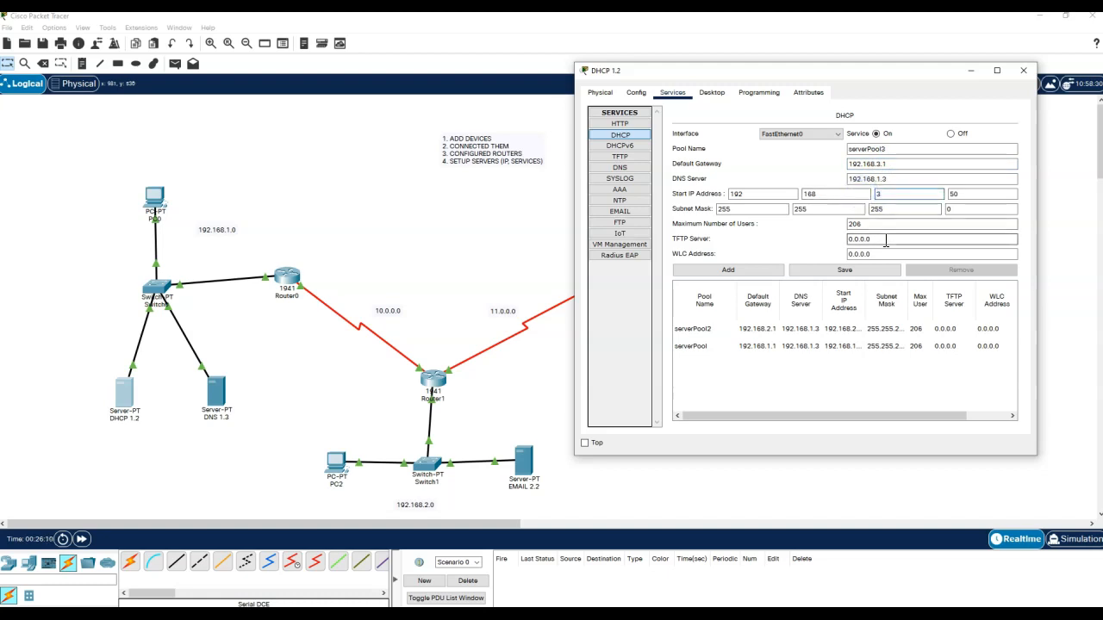
pyautogui.click(754, 271)
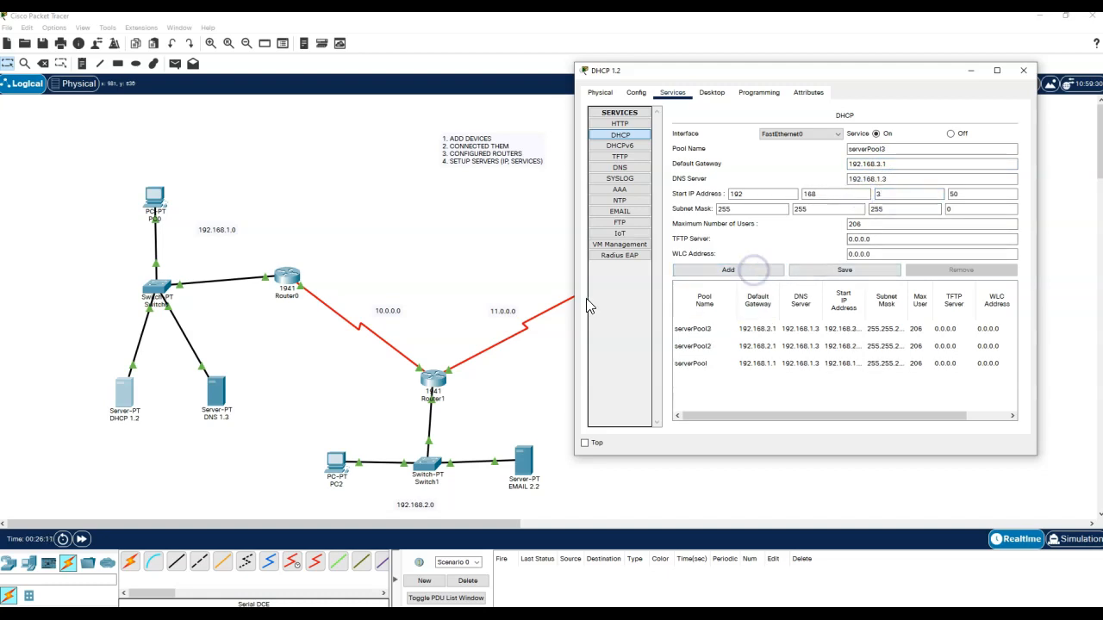
pyautogui.moveTo(576, 301); pyautogui.dragTo(284, 313)
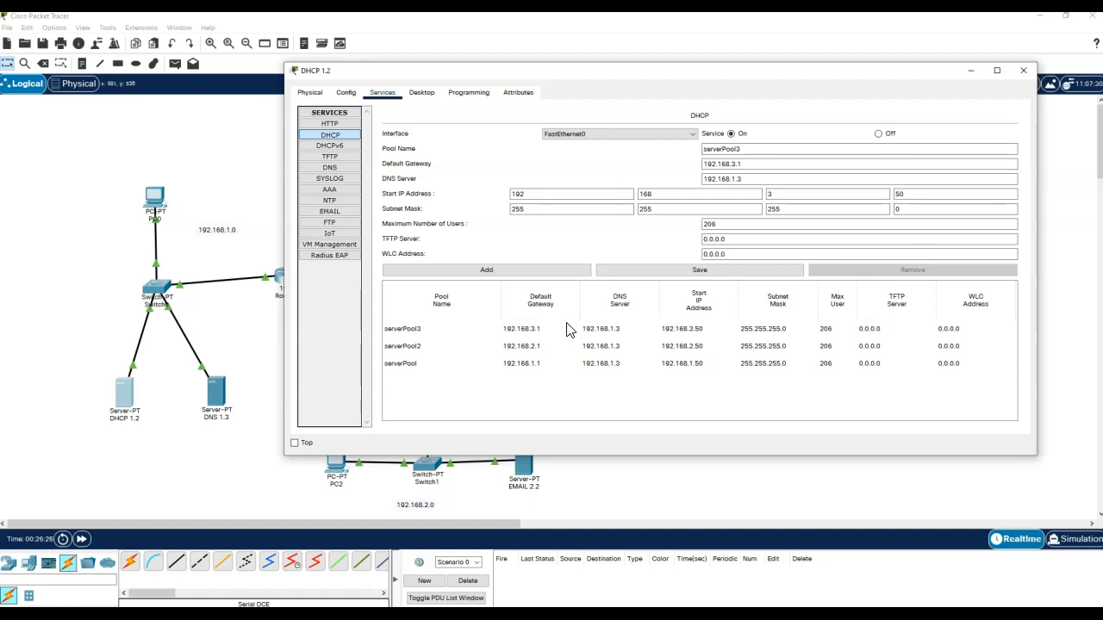
# - Close the DHCP server and bring up PC2's desktop applications
pyautogui.click(1022, 70)
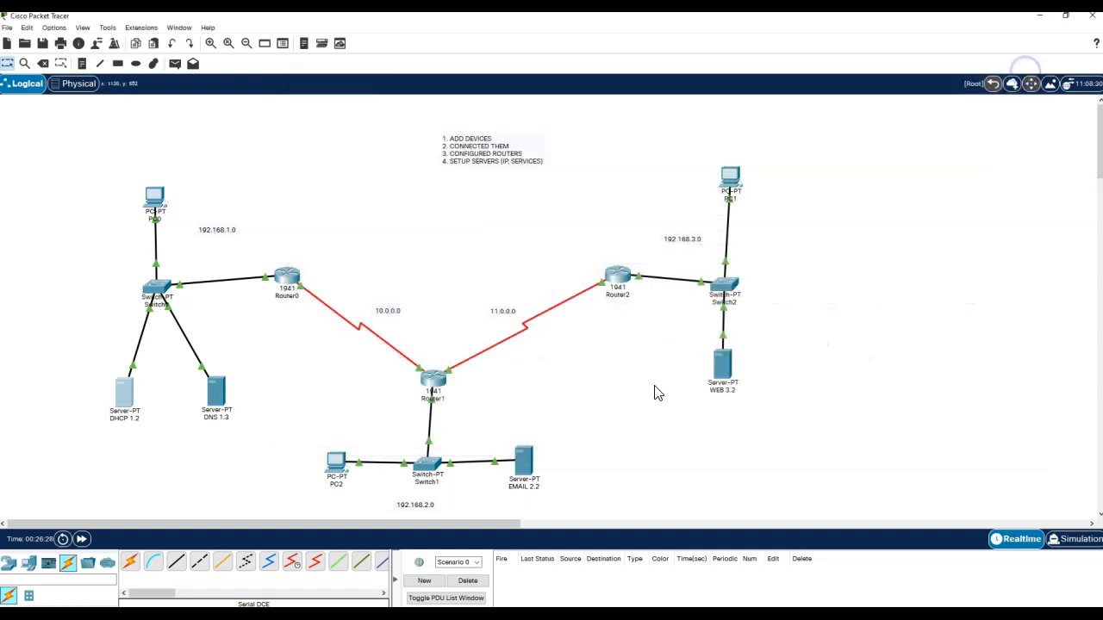
pyautogui.click(335, 463)
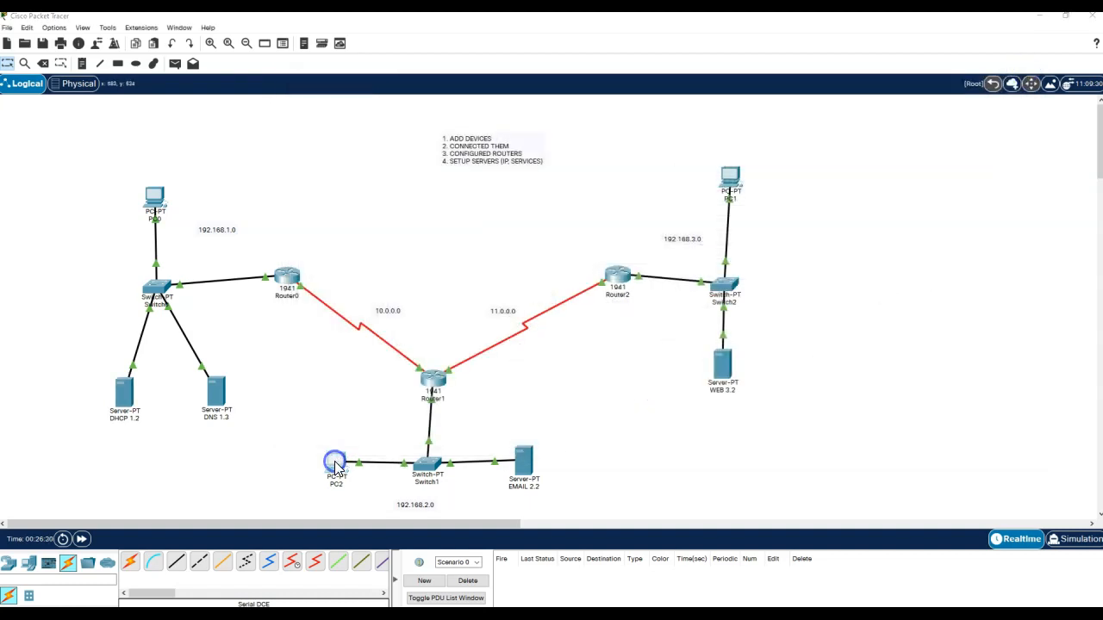
pyautogui.click(448, 134)
# - Switch PC2 to DHCP; it fails with APIPA 169.254.156.206, and close PC2's window
pyautogui.click(410, 185)
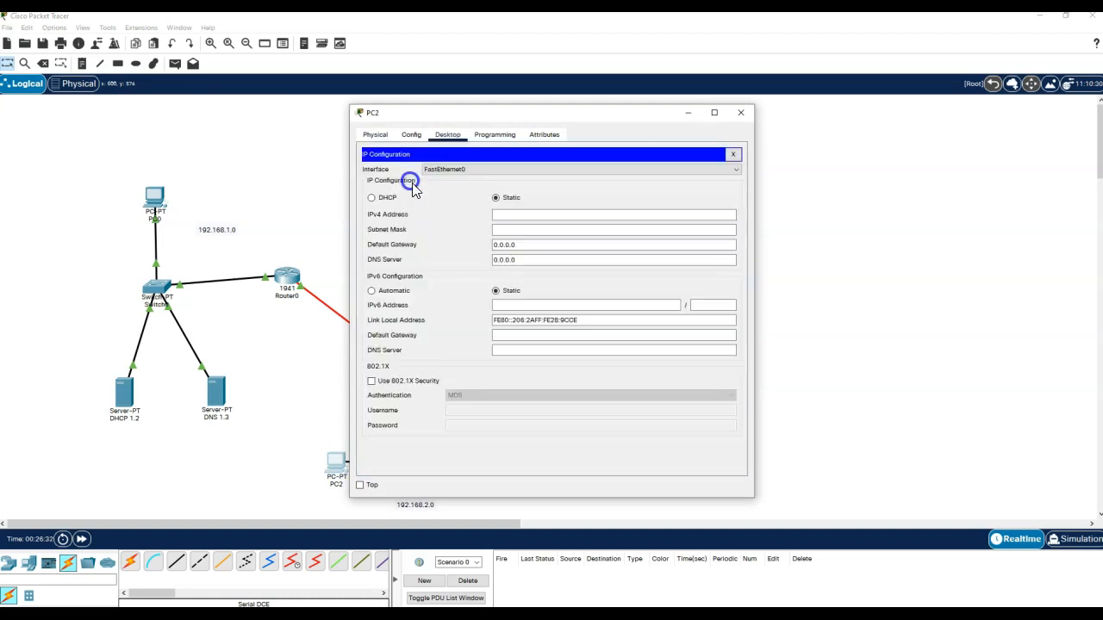
pyautogui.click(377, 198)
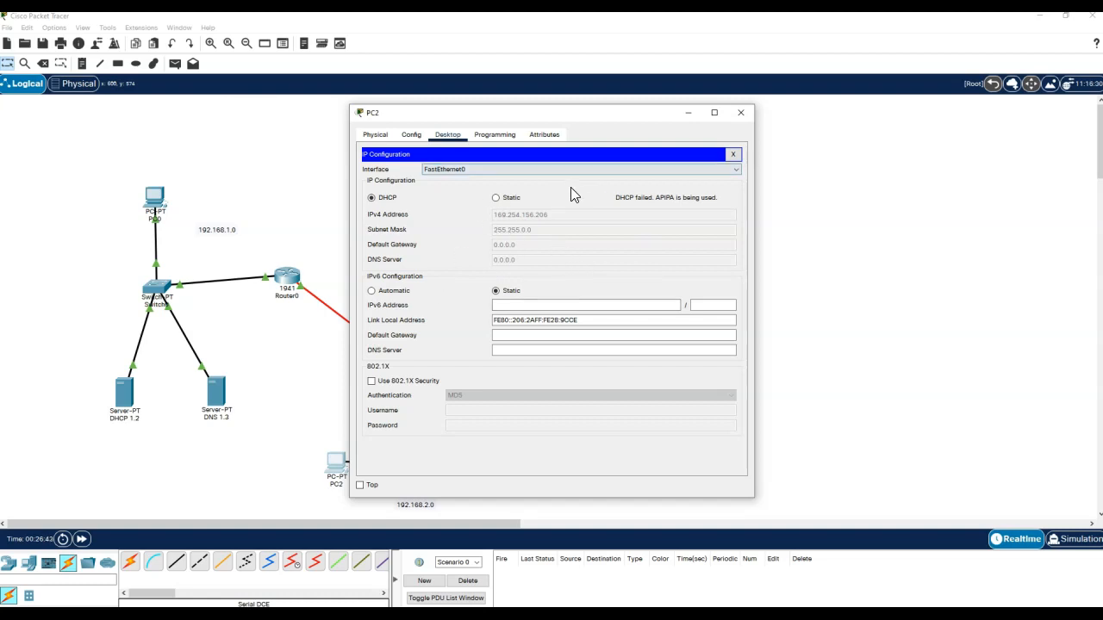
pyautogui.click(744, 112)
pyautogui.click(541, 396)
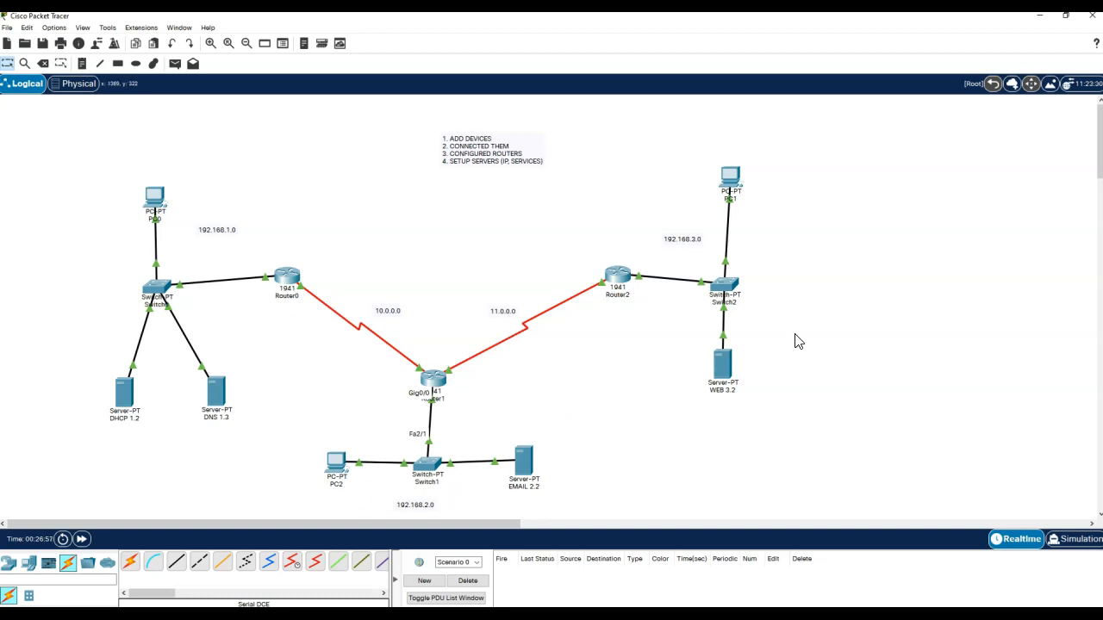
# - Add 'ip helper-address 192.168.1.2' to Router1's GigabitEthernet0/0 in the CLI
pyautogui.moveTo(705, 313)
pyautogui.click(435, 380)
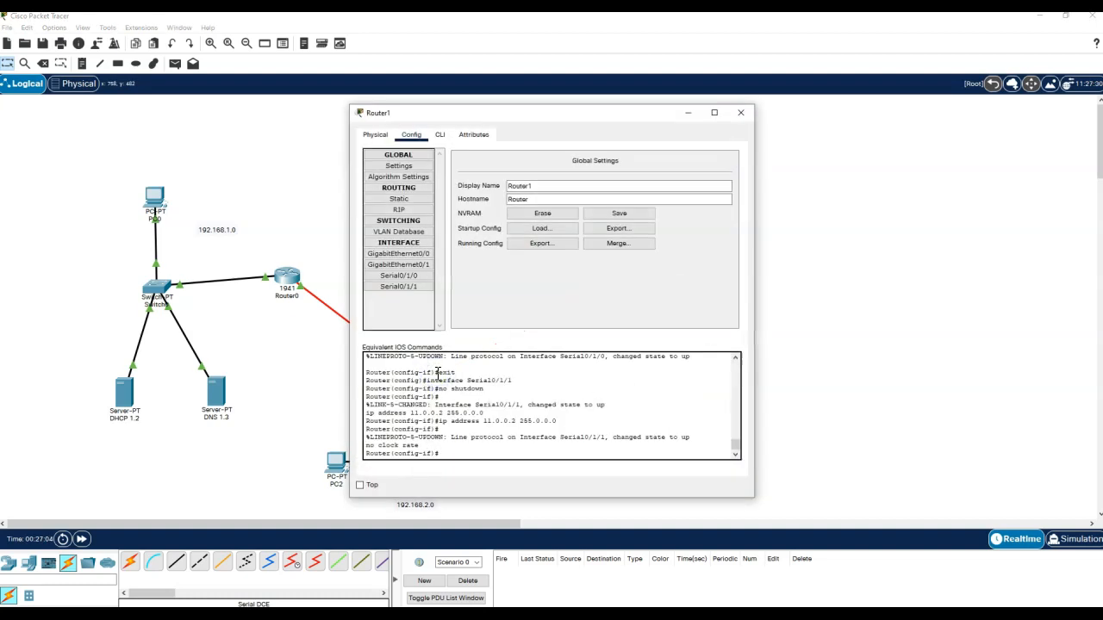
pyautogui.click(409, 258)
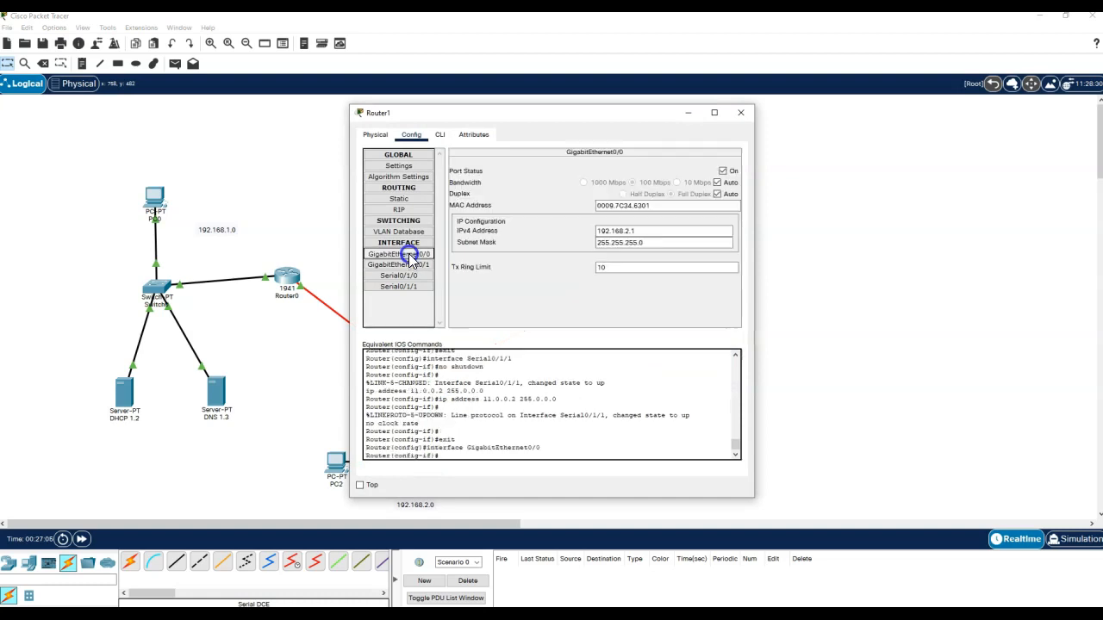
pyautogui.click(440, 134)
pyautogui.click(466, 438)
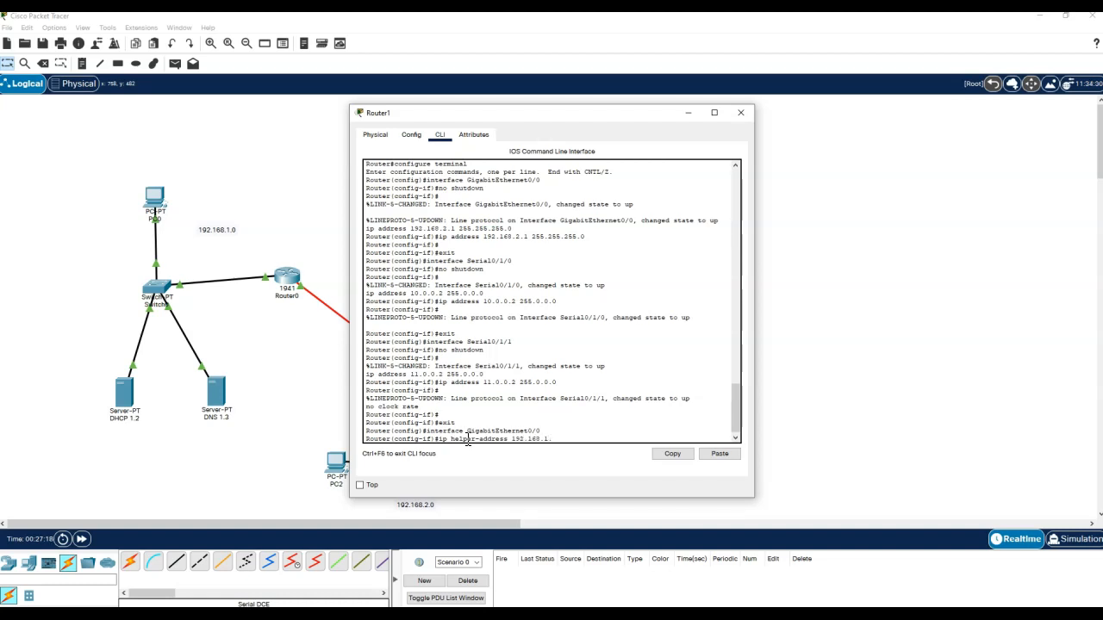
pyautogui.press('Return')
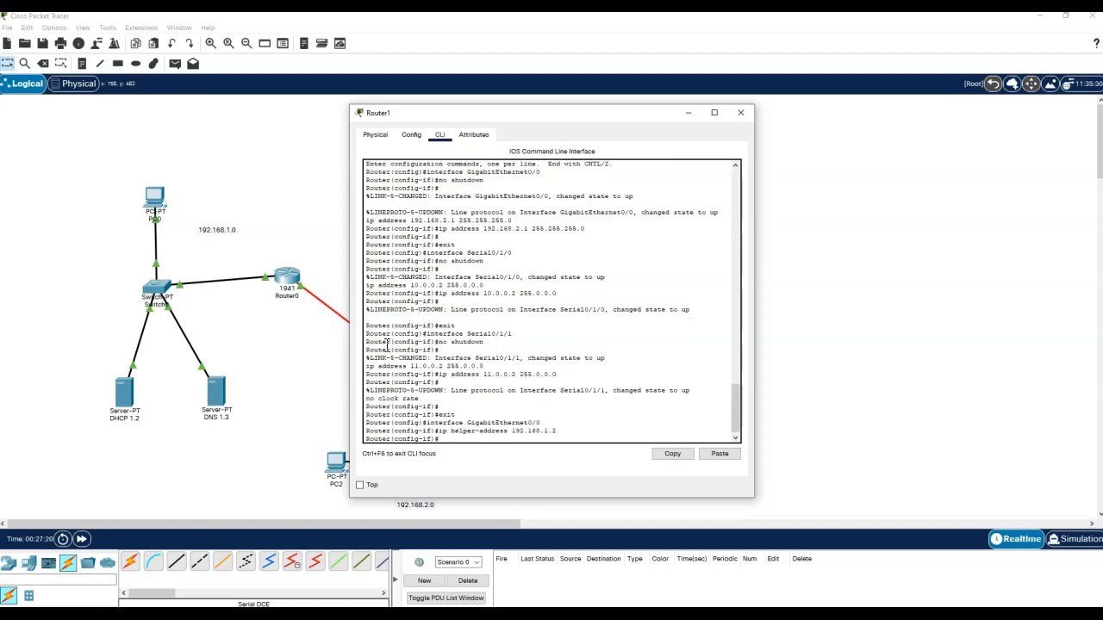
pyautogui.moveTo(614, 113); pyautogui.dragTo(834, 90)
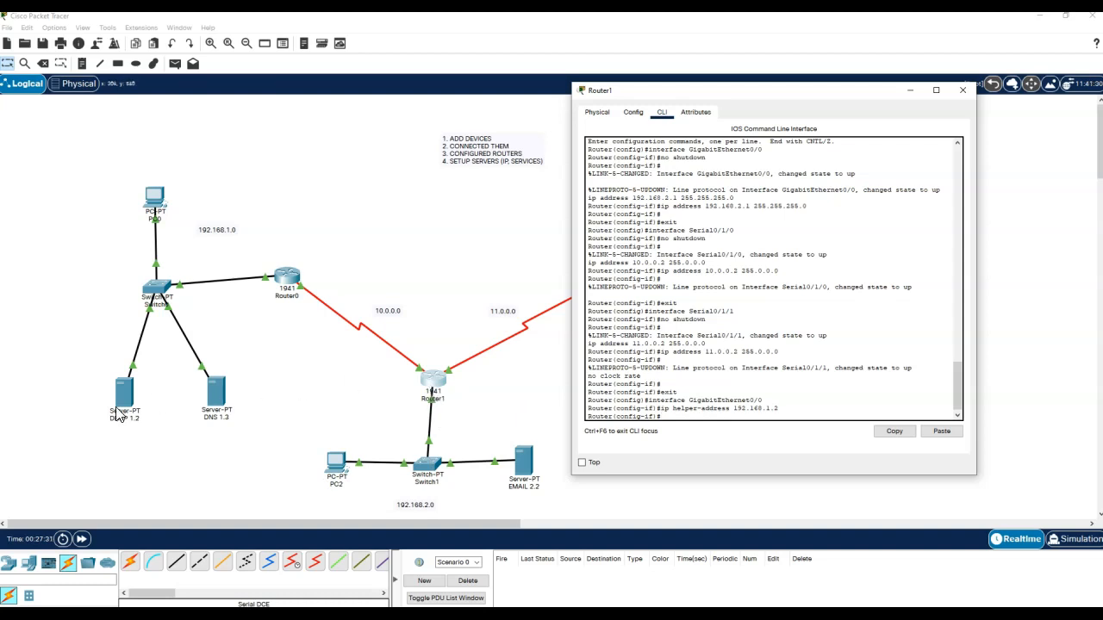
# - Close Router1 and toggle PC2 from Static back to DHCP to re-request an address
pyautogui.click(963, 91)
pyautogui.click(336, 458)
pyautogui.click(413, 178)
pyautogui.click(502, 198)
pyautogui.click(394, 199)
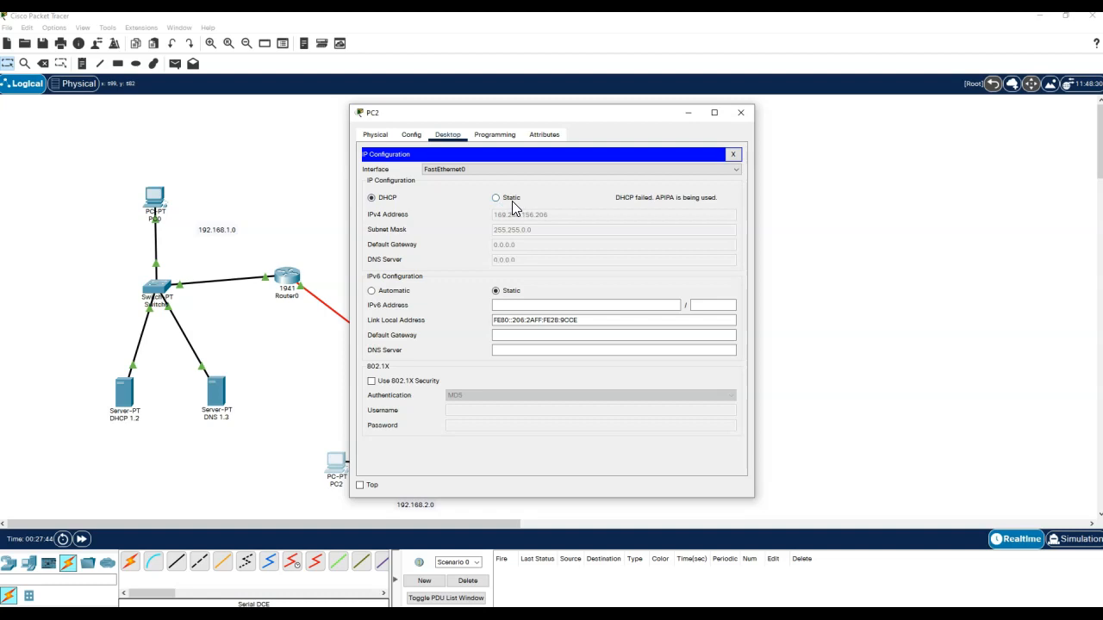
pyautogui.click(505, 201)
pyautogui.click(385, 201)
pyautogui.click(741, 114)
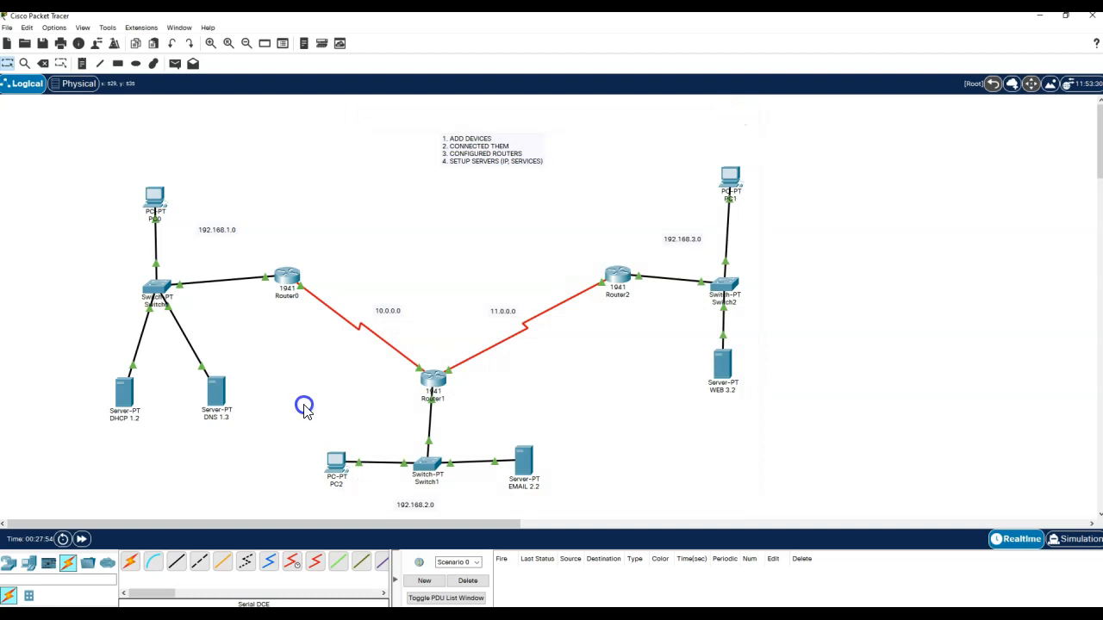
# - Retry DHCP on PC2 once more; it still falls back to 169.254.156.206
pyautogui.click(337, 463)
pyautogui.click(407, 188)
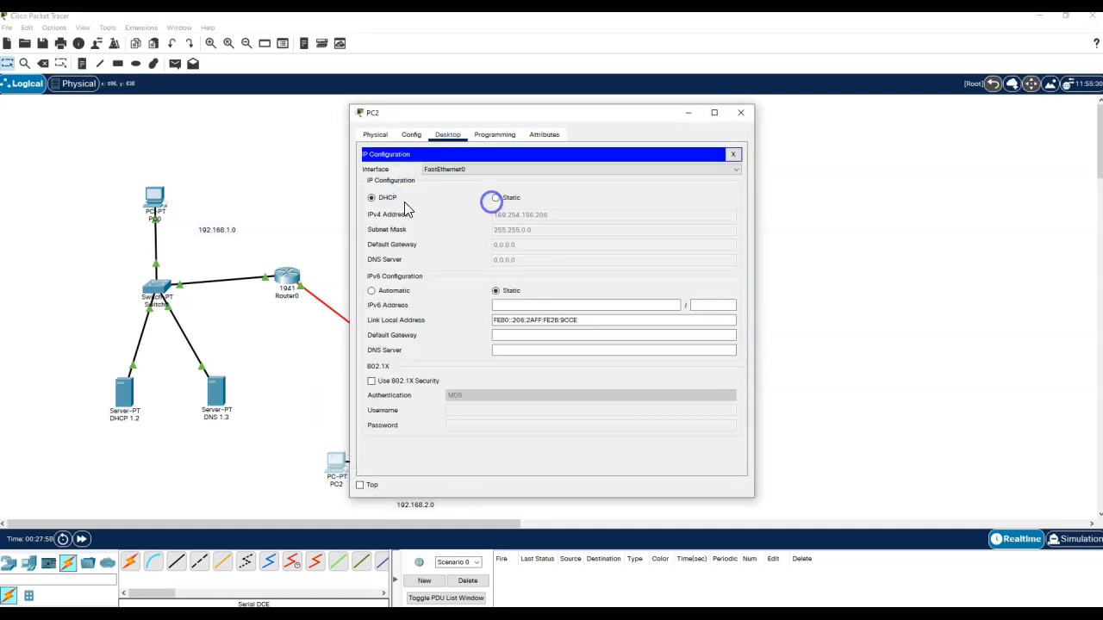
pyautogui.click(496, 197)
pyautogui.click(384, 201)
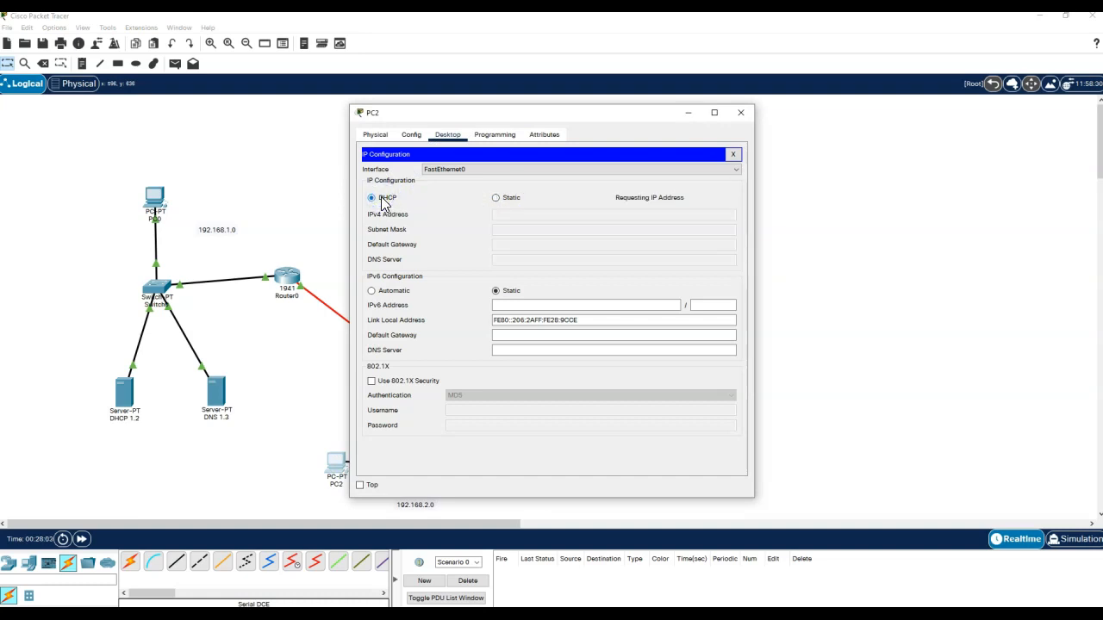
pyautogui.click(740, 112)
pyautogui.click(322, 338)
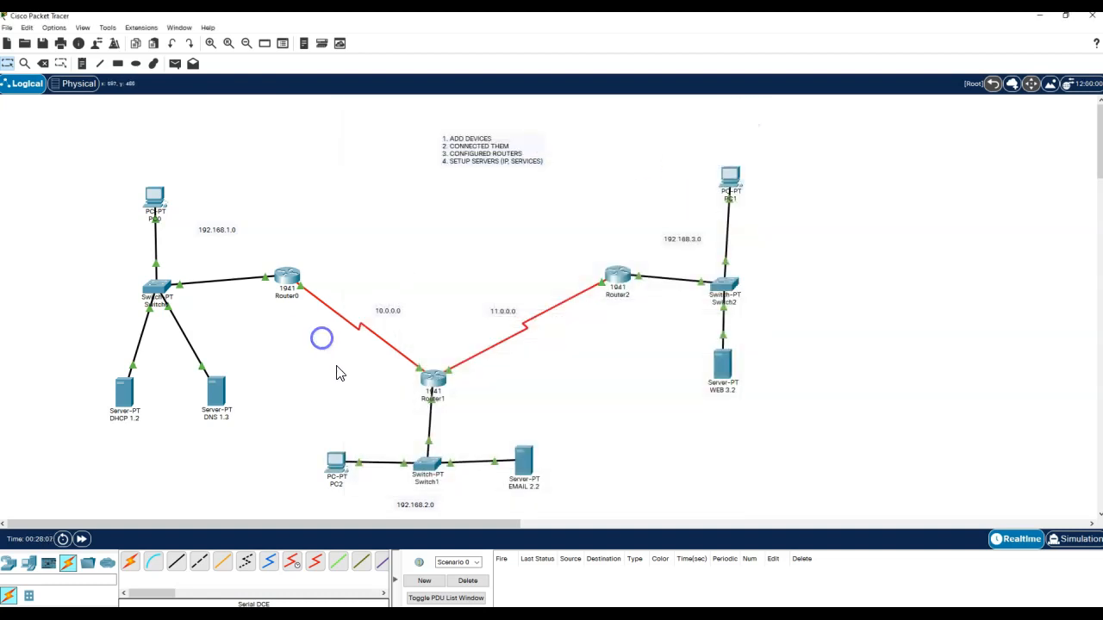
# - Add Router1's GigabitEthernet0/0 network 192.168.2.0 to its RIP networks
pyautogui.click(433, 379)
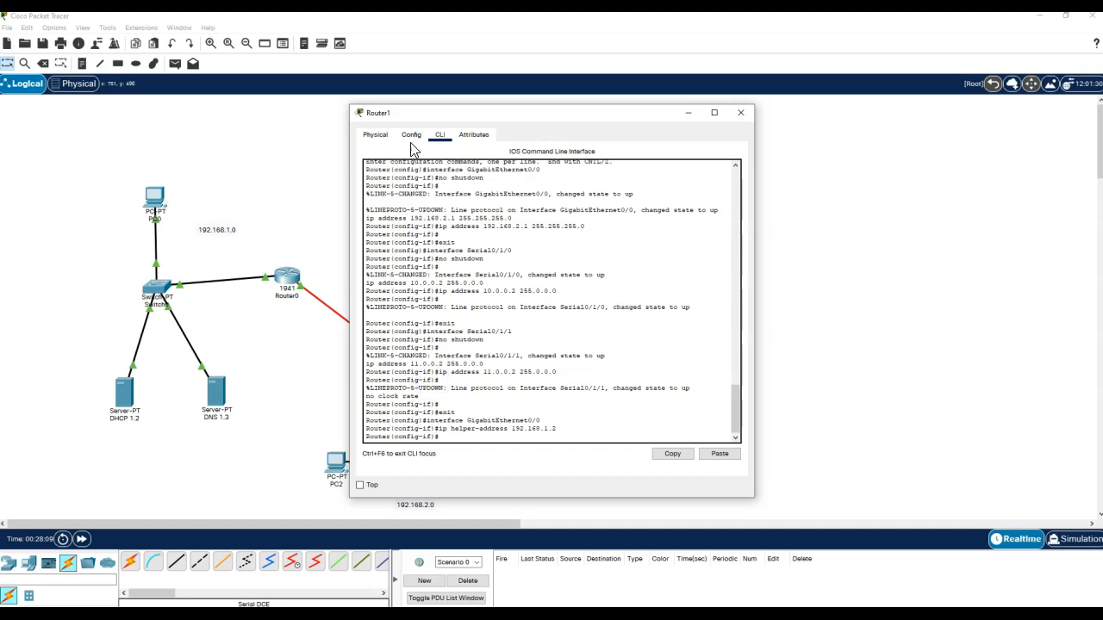
pyautogui.click(410, 135)
pyautogui.click(398, 209)
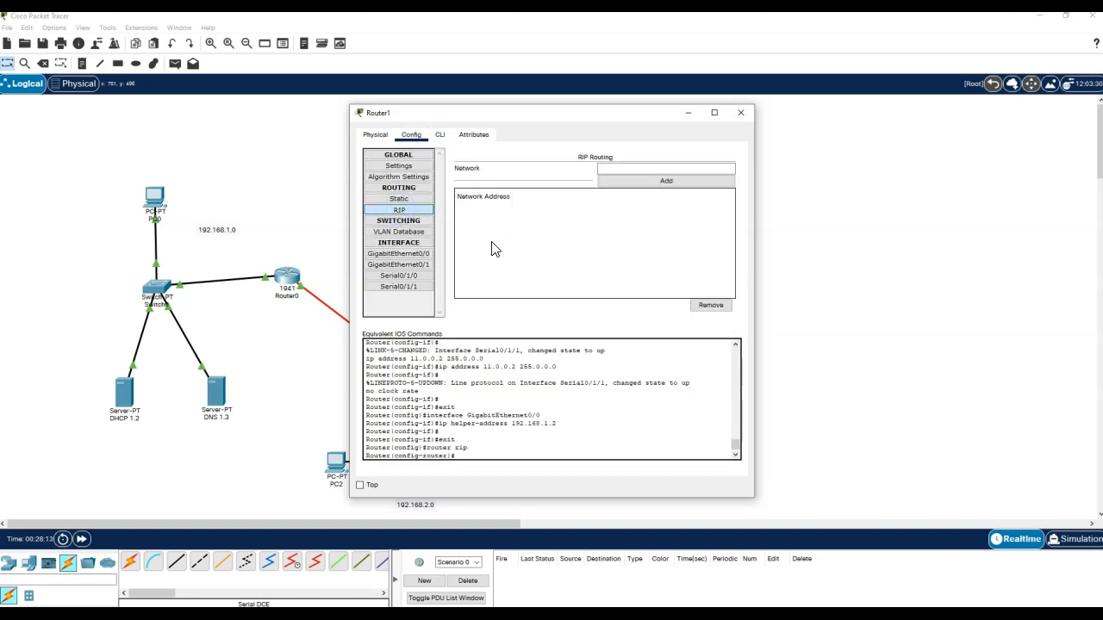
pyautogui.click(398, 254)
pyautogui.moveTo(642, 231); pyautogui.dragTo(584, 233)
pyautogui.hotkey('ctrl', 'c')
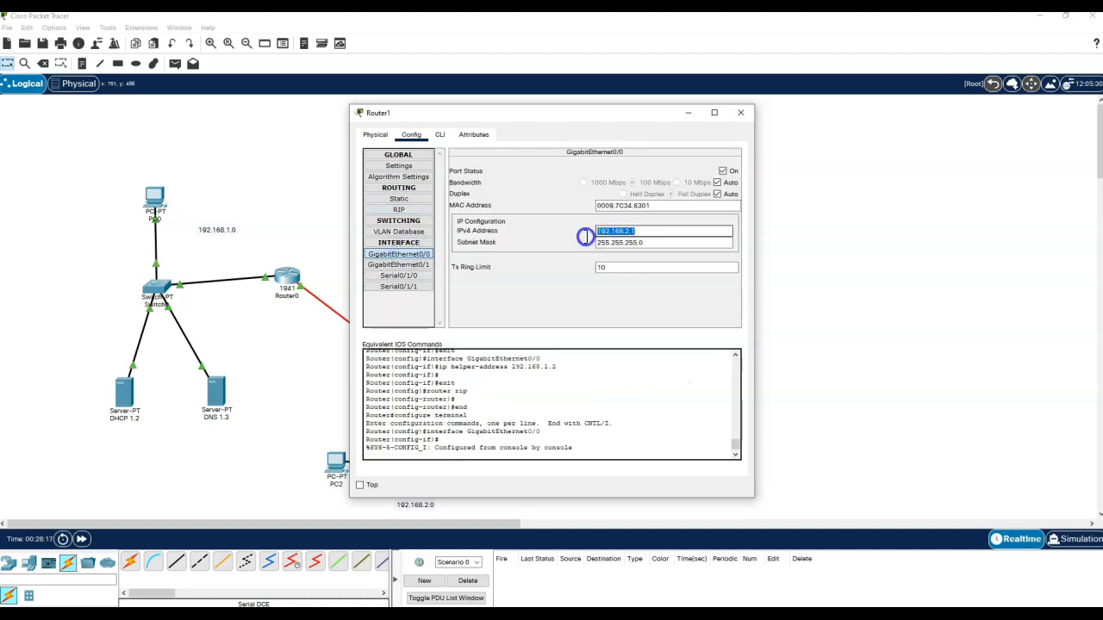
pyautogui.click(398, 210)
pyautogui.click(655, 168)
pyautogui.hotkey('ctrl', 'v')
pyautogui.click(656, 181)
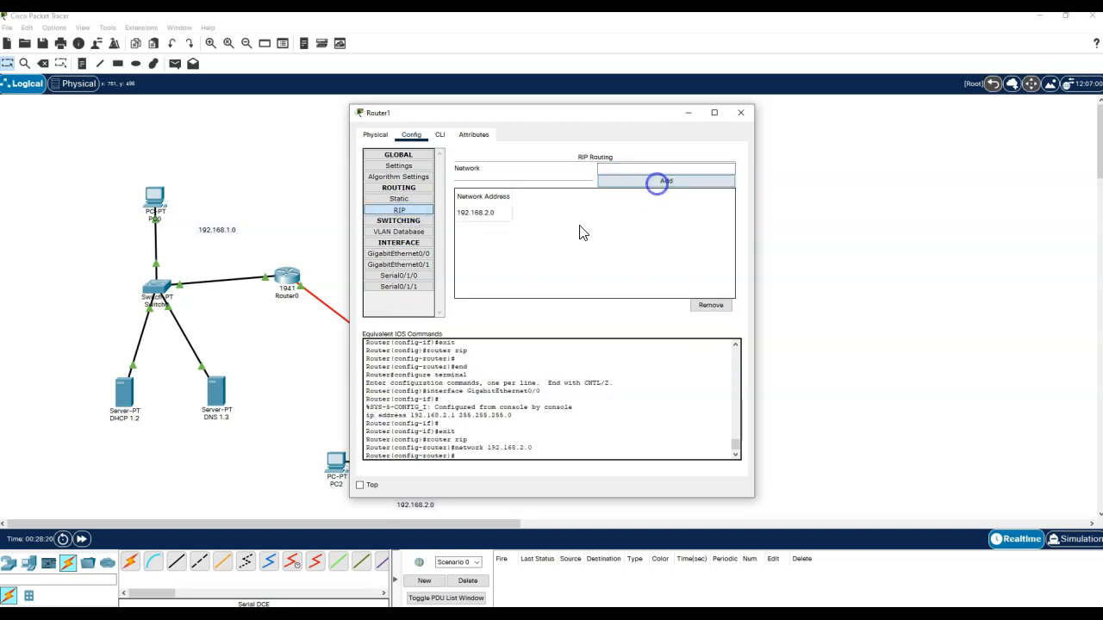
# - Add the serial networks 10.0.0.0 and 11.0.0.0 to Router1's RIP networks
pyautogui.click(398, 275)
pyautogui.click(629, 218)
pyautogui.moveTo(629, 218); pyautogui.dragTo(561, 226)
pyautogui.hotkey('ctrl', 'c')
pyautogui.click(398, 209)
pyautogui.click(655, 169)
pyautogui.hotkey('ctrl', 'v')
pyautogui.click(638, 182)
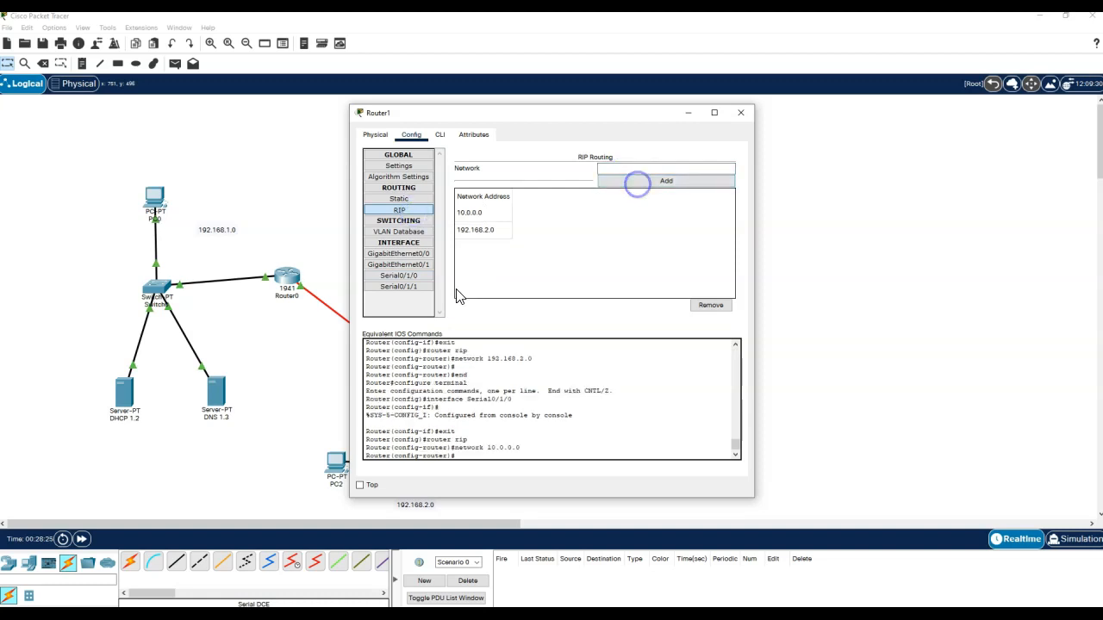
pyautogui.click(412, 287)
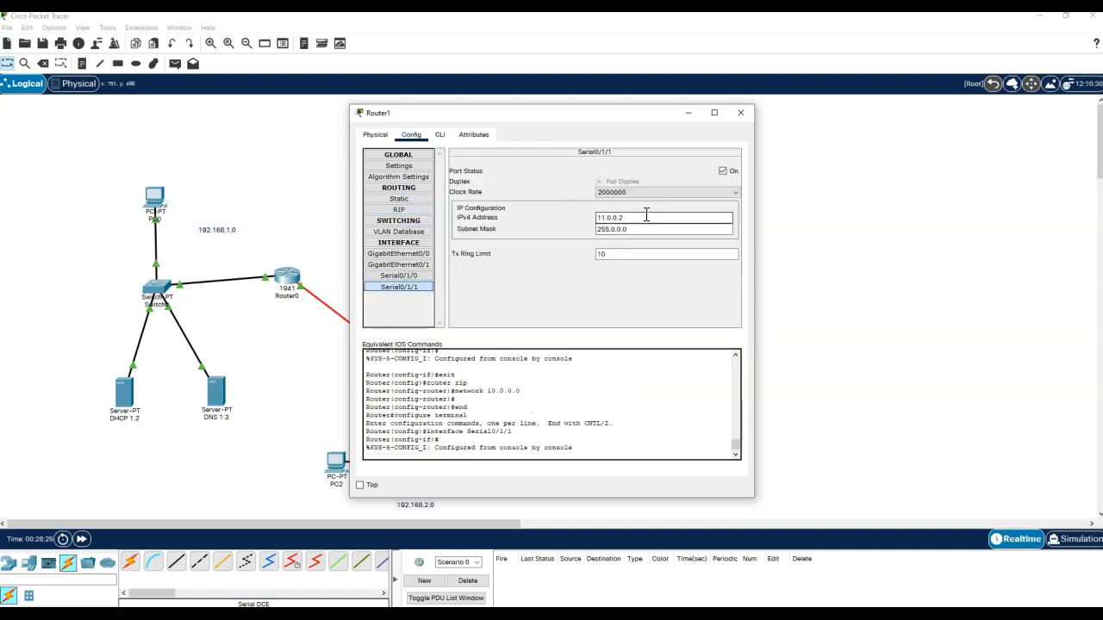
pyautogui.moveTo(638, 218); pyautogui.dragTo(586, 223)
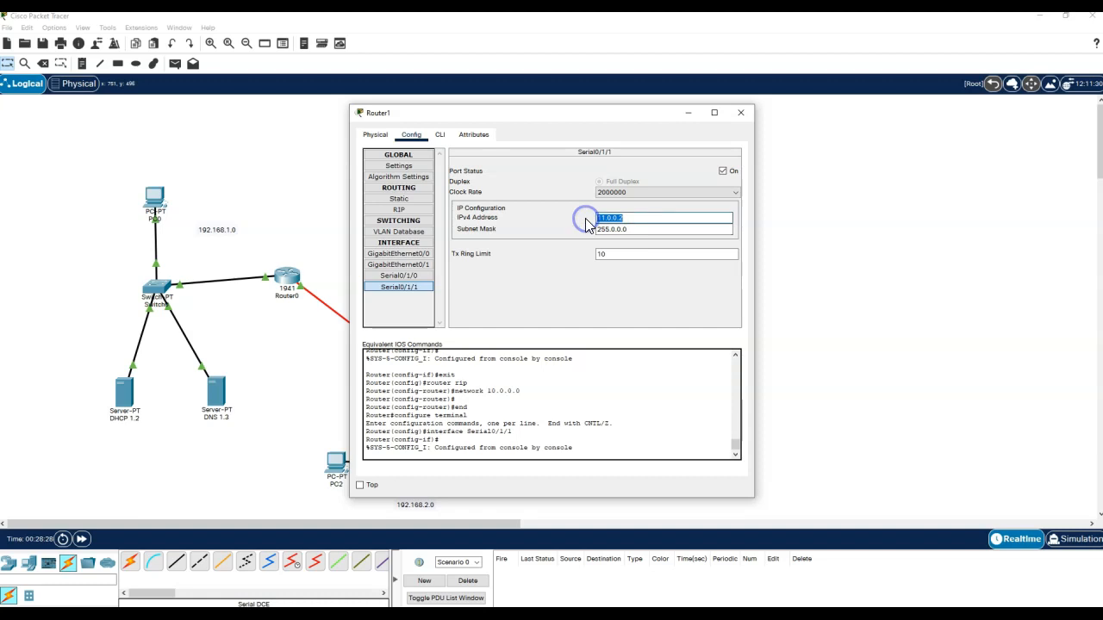
pyautogui.hotkey('ctrl', 'c')
pyautogui.click(398, 209)
pyautogui.click(620, 170)
pyautogui.hotkey('ctrl', 'v')
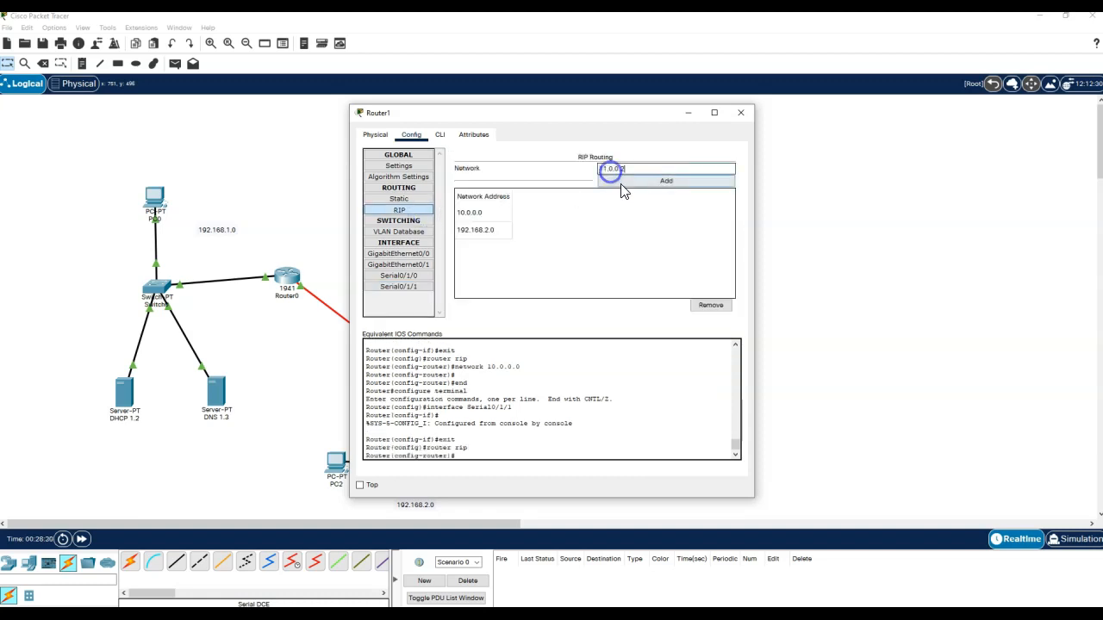
pyautogui.click(620, 182)
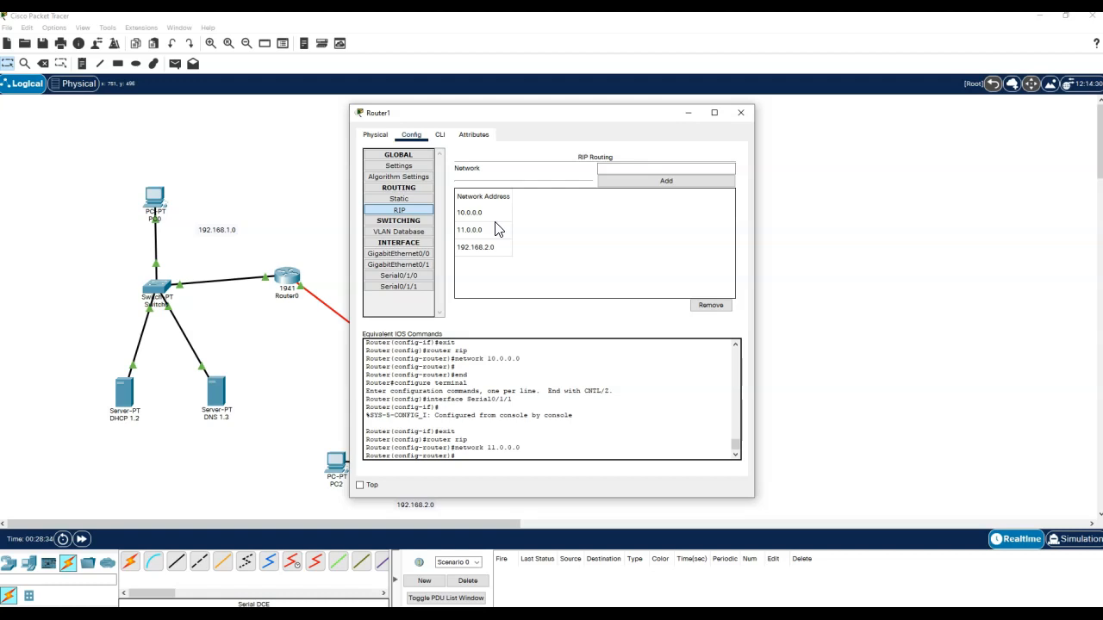
# - Review Router1's serial interfaces, RIP list and the 192.168.1.2 helper address, then close Router1
pyautogui.click(403, 276)
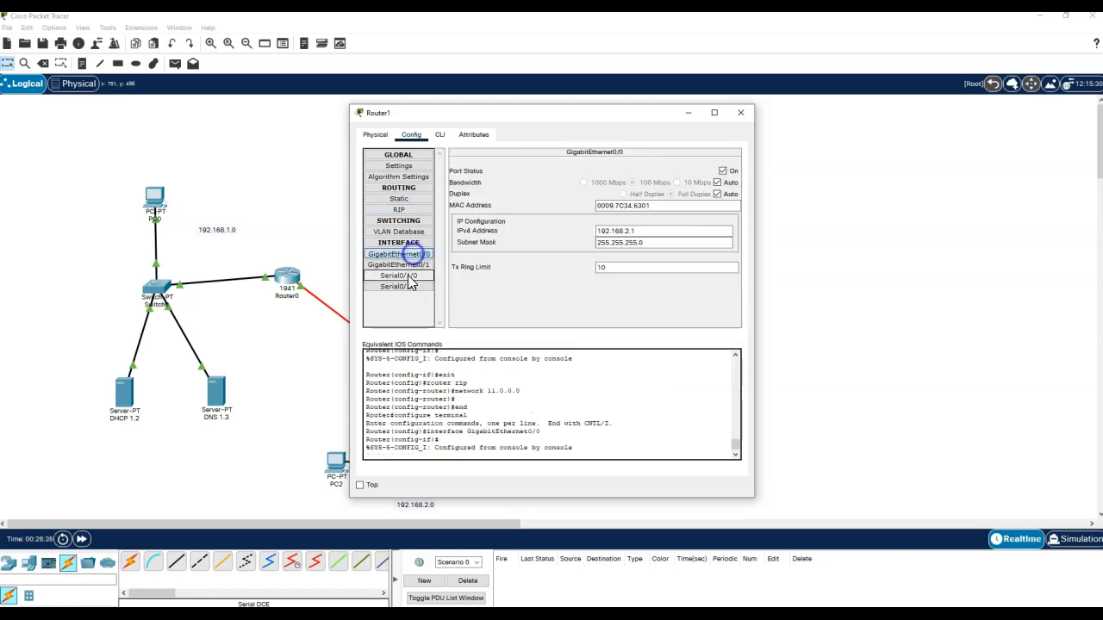
pyautogui.click(408, 287)
pyautogui.click(412, 212)
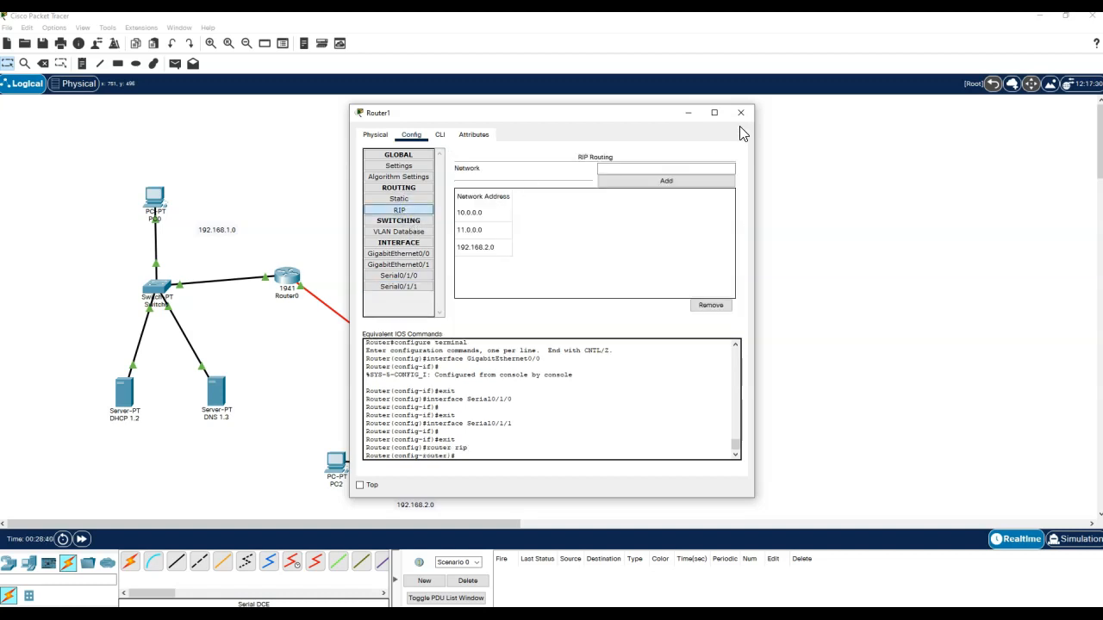
pyautogui.click(419, 254)
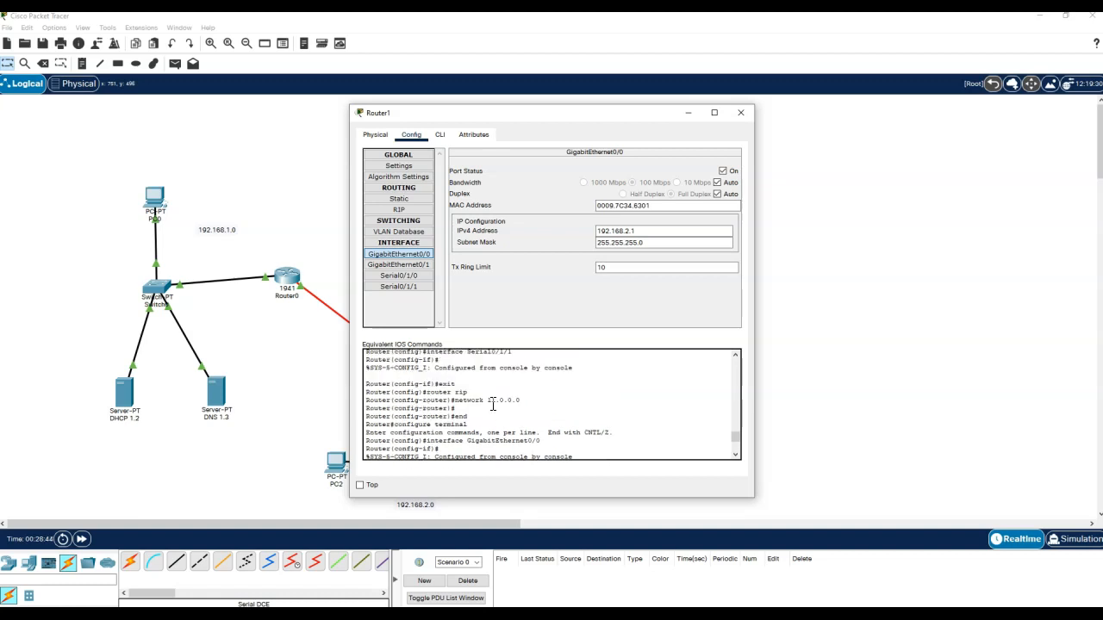
pyautogui.scroll(1, 493, 405)
pyautogui.scroll(1, 496, 419)
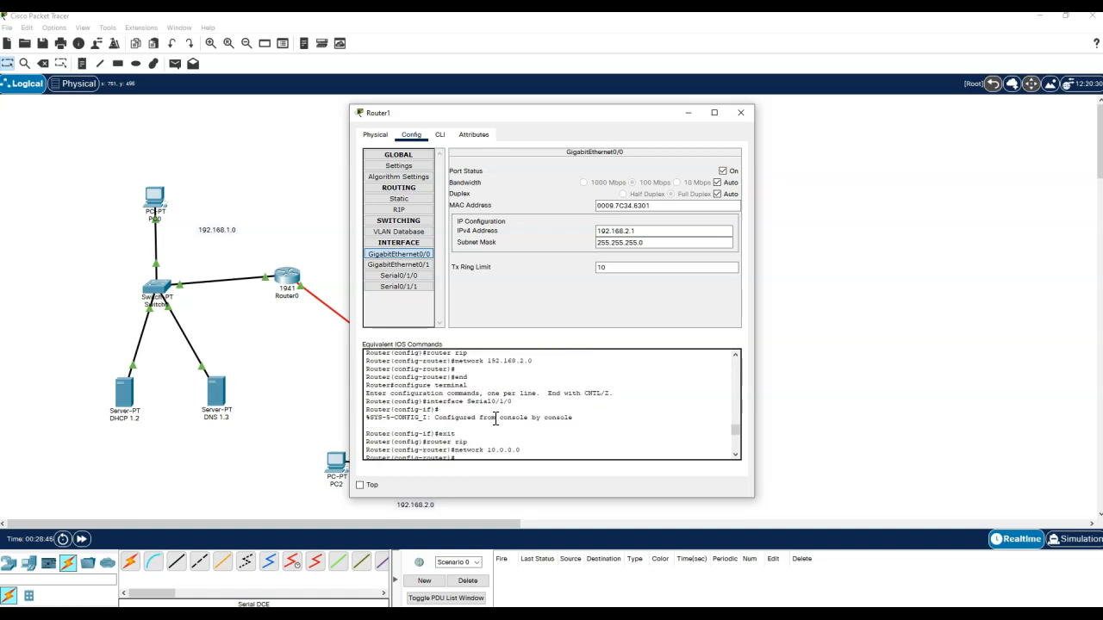
pyautogui.scroll(1, 479, 411)
pyautogui.scroll(3, 466, 401)
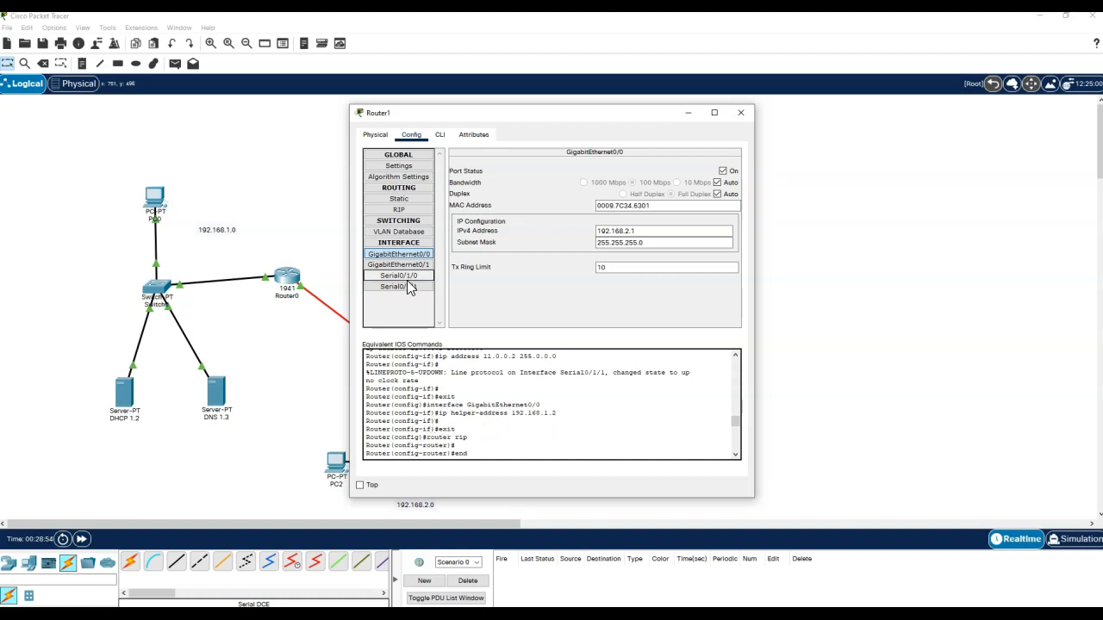
pyautogui.click(740, 112)
# - Switch PC2 from Static to DHCP so it receives 192.168.2.50, gateway 192.168.2.1, DNS 192.168.1.3
pyautogui.click(336, 462)
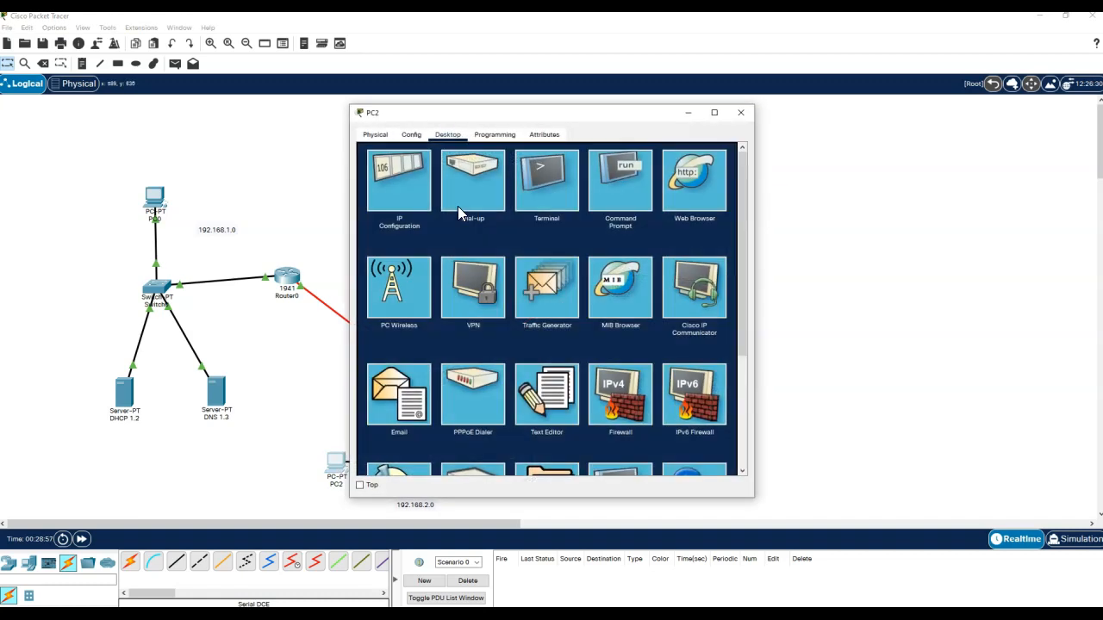
pyautogui.click(418, 175)
pyautogui.click(501, 199)
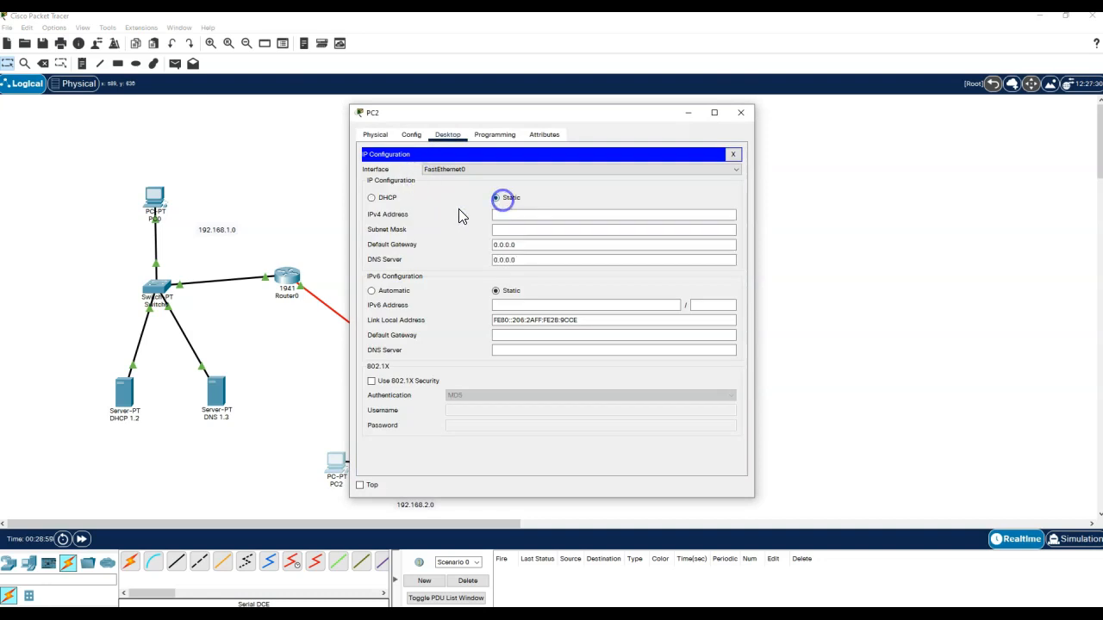
pyautogui.click(384, 200)
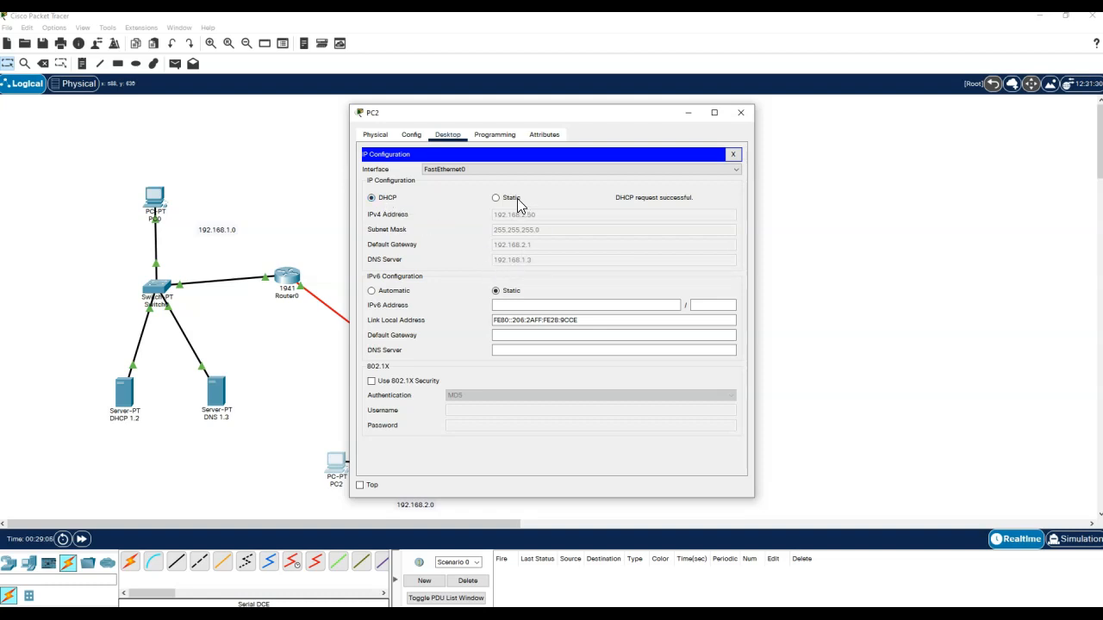
pyautogui.click(740, 112)
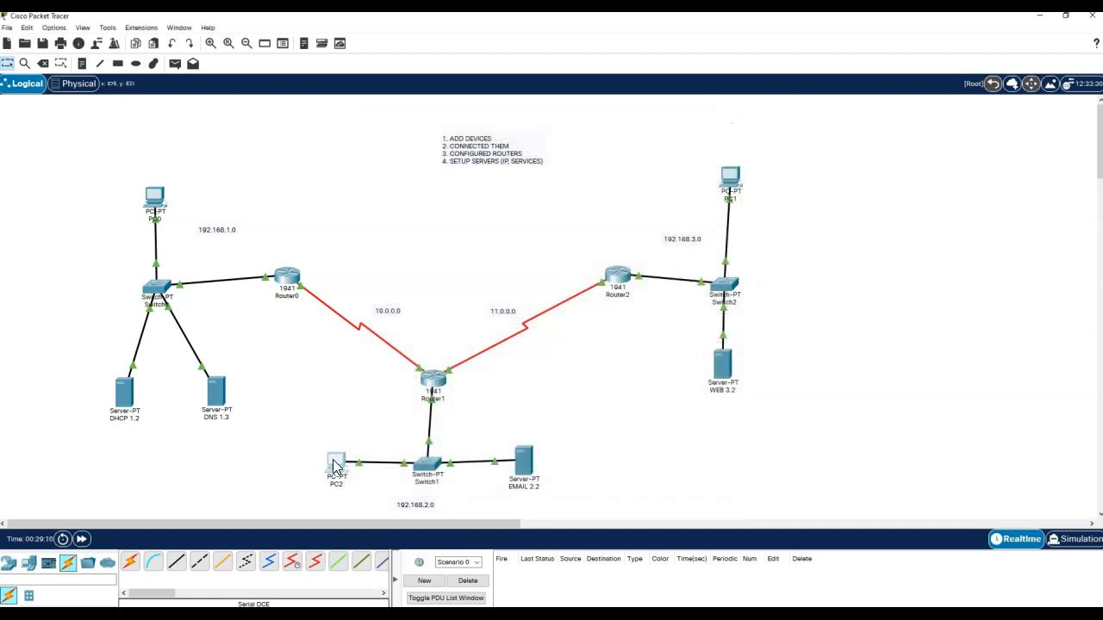
# - Remove networks 10.0.0.0, 11.0.0.0 and 192.168.2.0 from Router1's RIP list
pyautogui.click(430, 379)
pyautogui.click(403, 209)
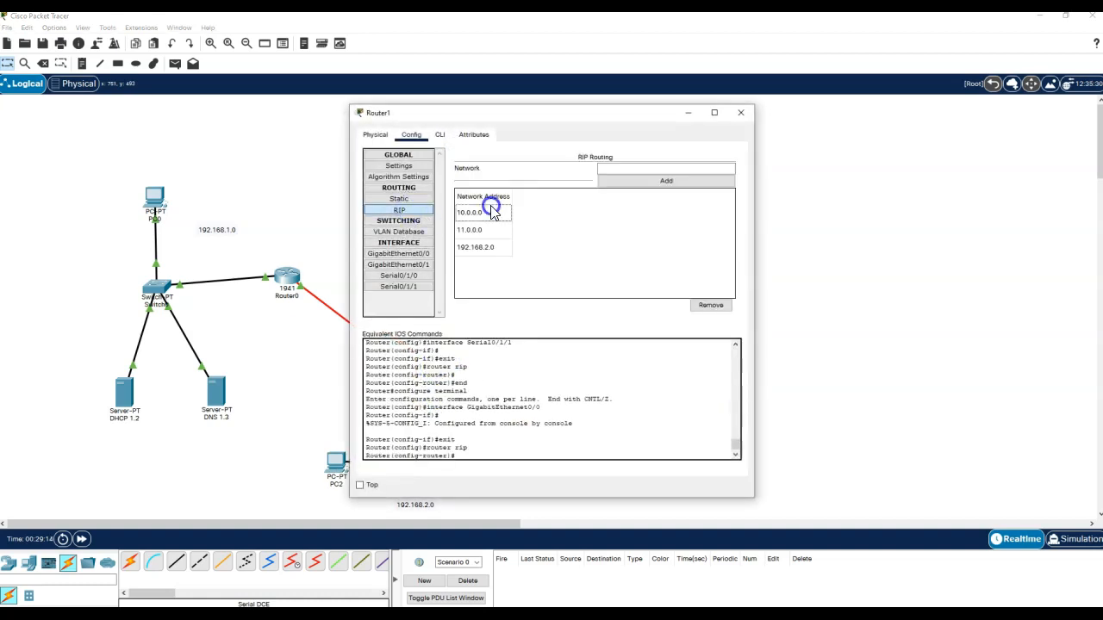
pyautogui.click(706, 306)
pyautogui.click(500, 213)
pyautogui.click(706, 304)
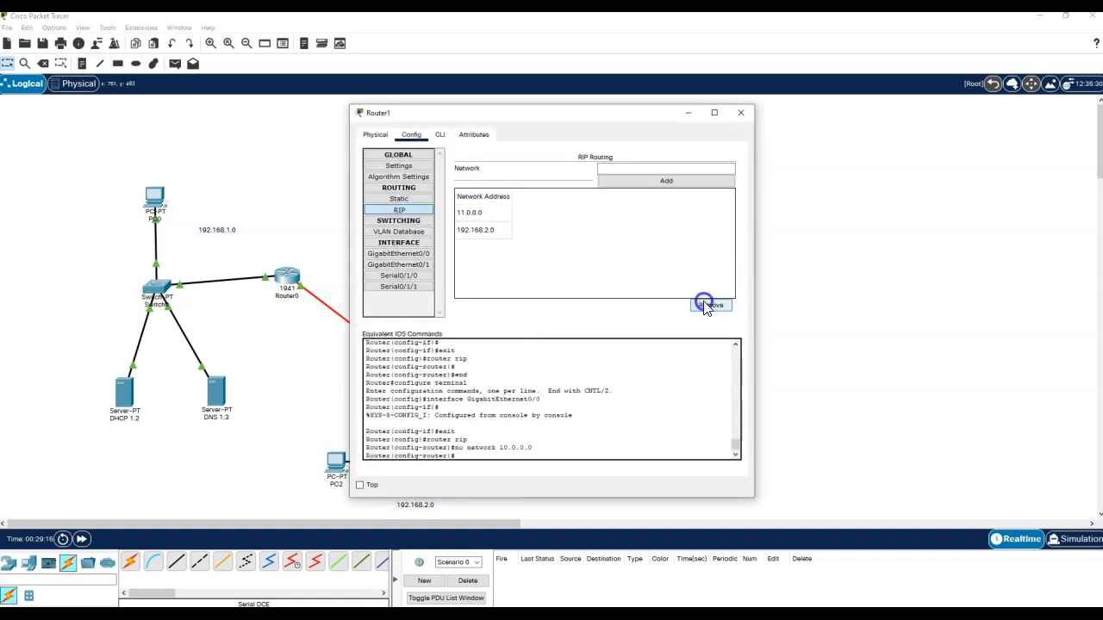
pyautogui.click(474, 213)
pyautogui.click(708, 305)
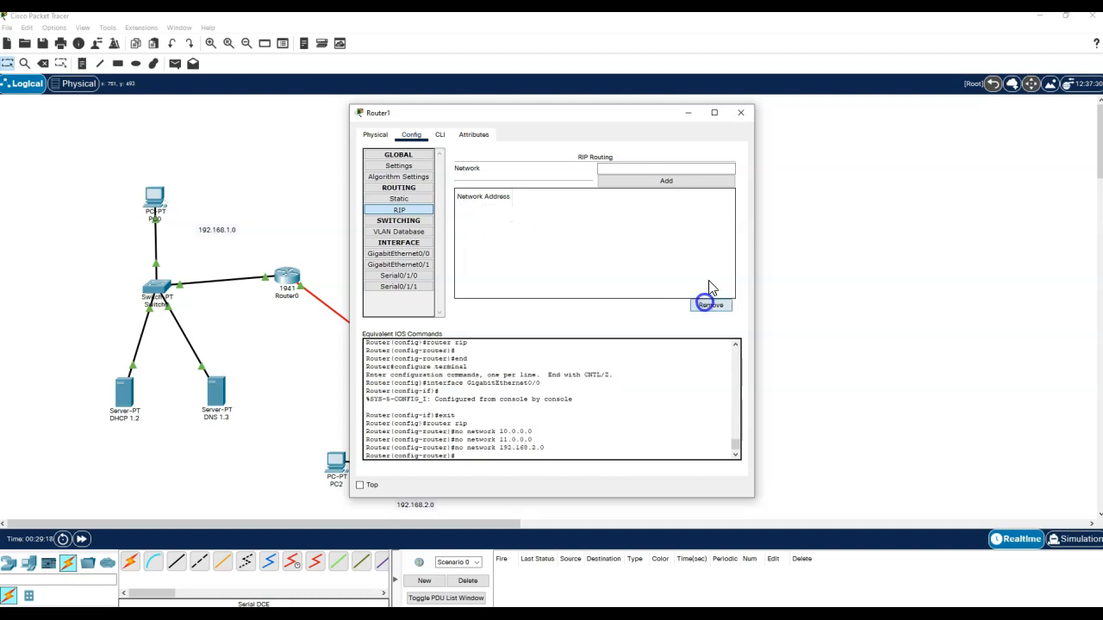
pyautogui.click(744, 116)
# - Set 'ip helper-address 192.168.1.2' on Router2's GigabitEthernet0/0 from the CLI
pyautogui.click(611, 358)
pyautogui.click(619, 274)
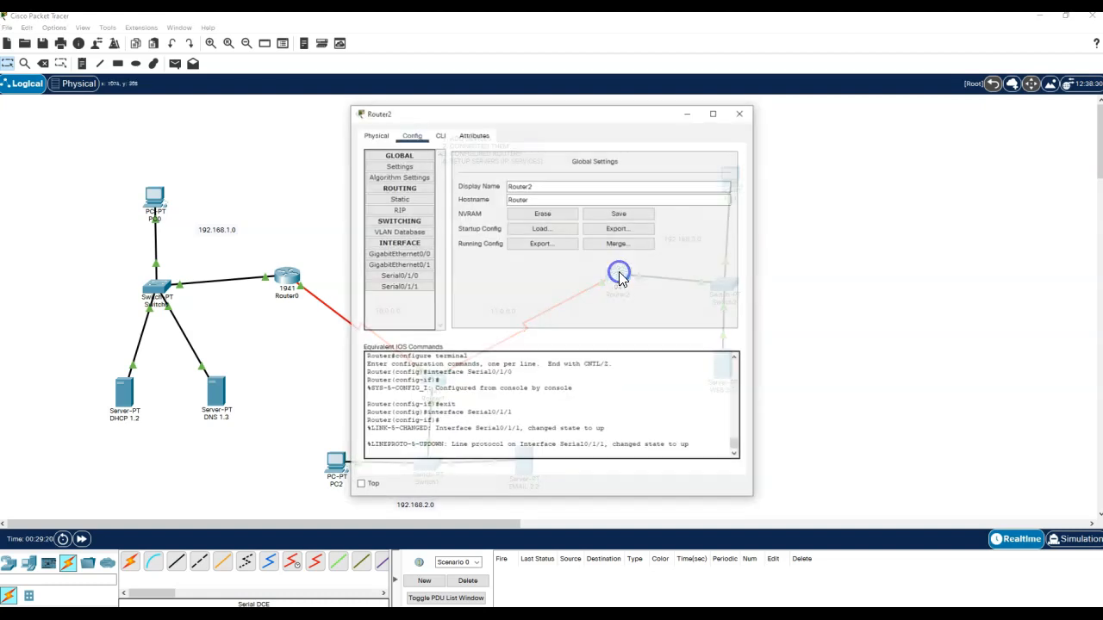
pyautogui.click(412, 210)
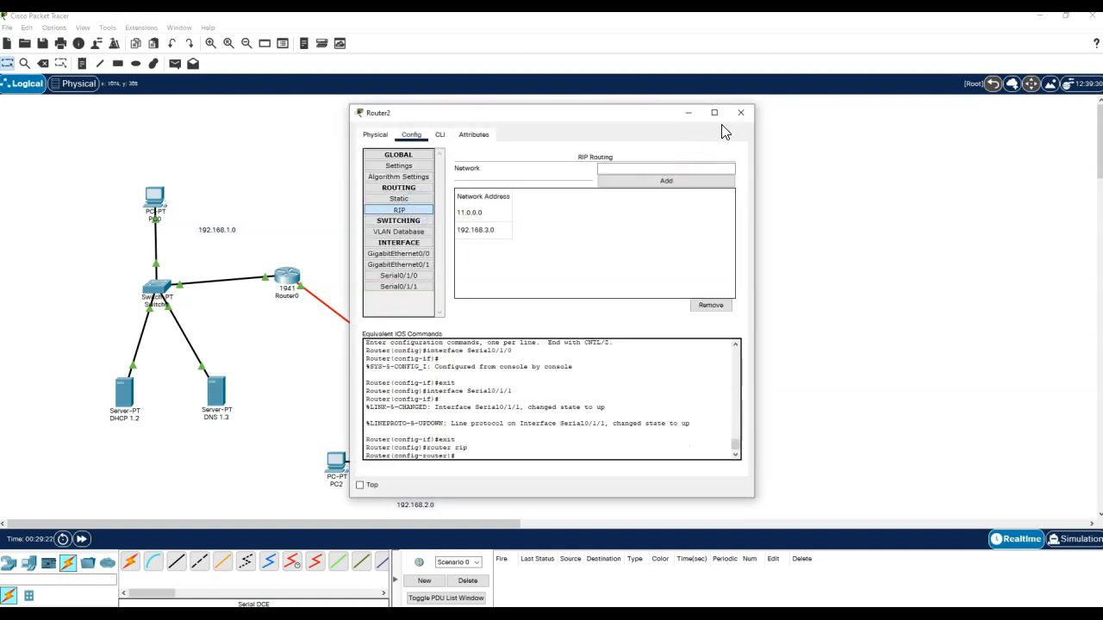
pyautogui.click(419, 255)
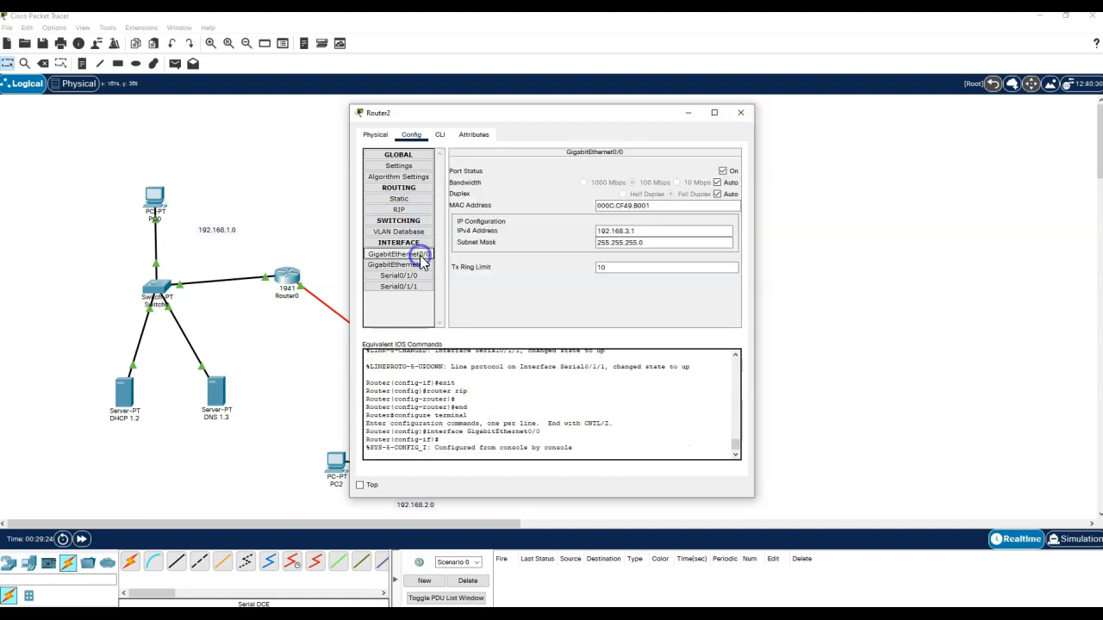
pyautogui.moveTo(647, 118); pyautogui.dragTo(421, 120)
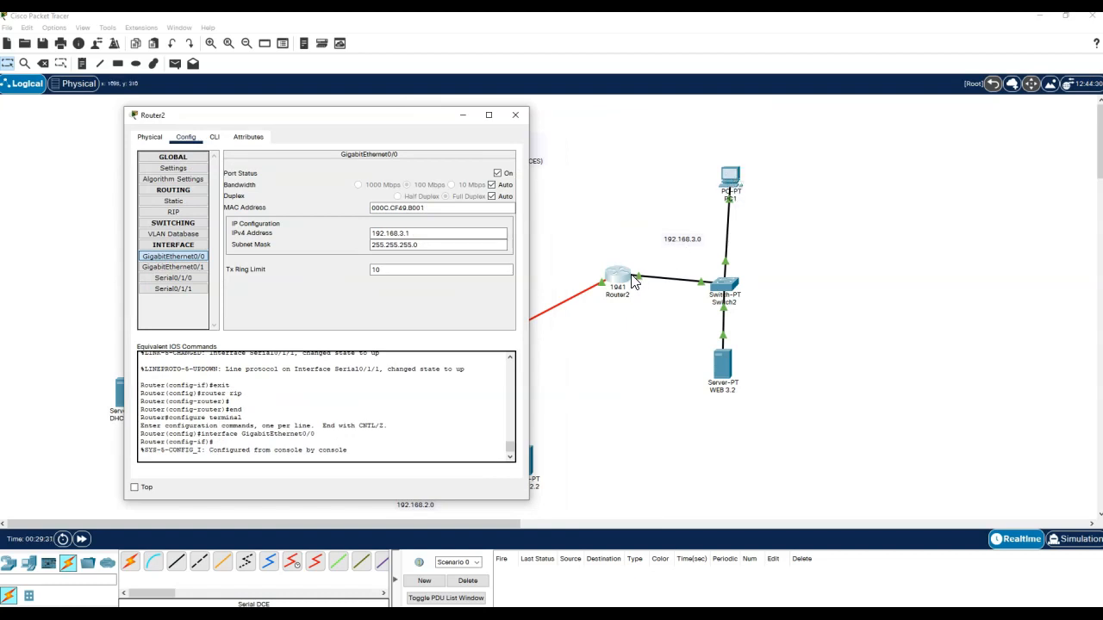
pyautogui.click(164, 267)
pyautogui.click(185, 257)
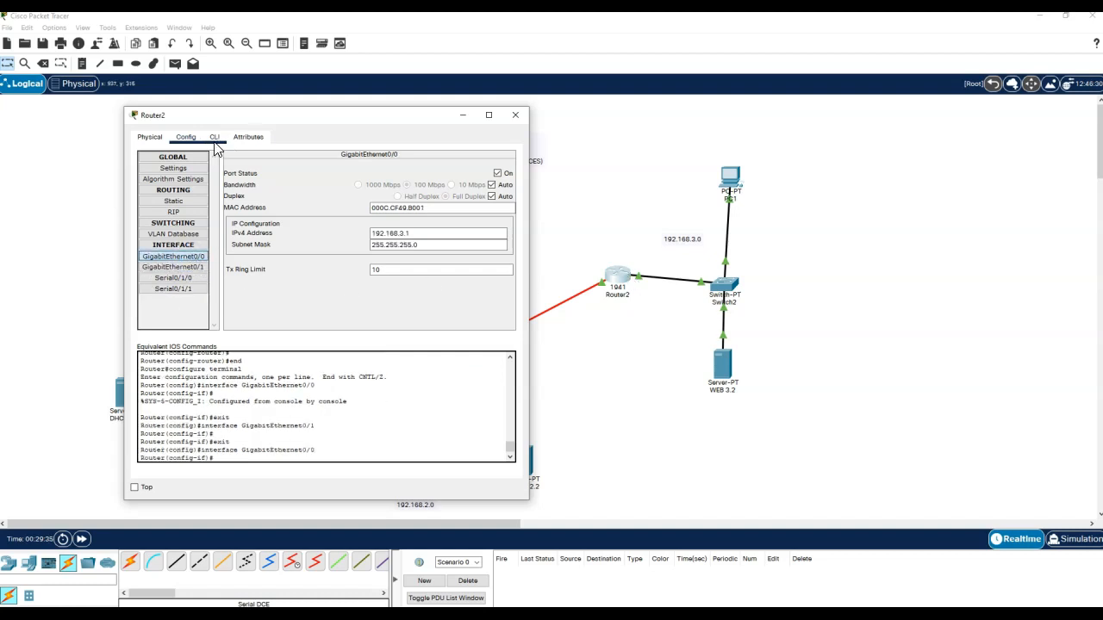
pyautogui.click(214, 137)
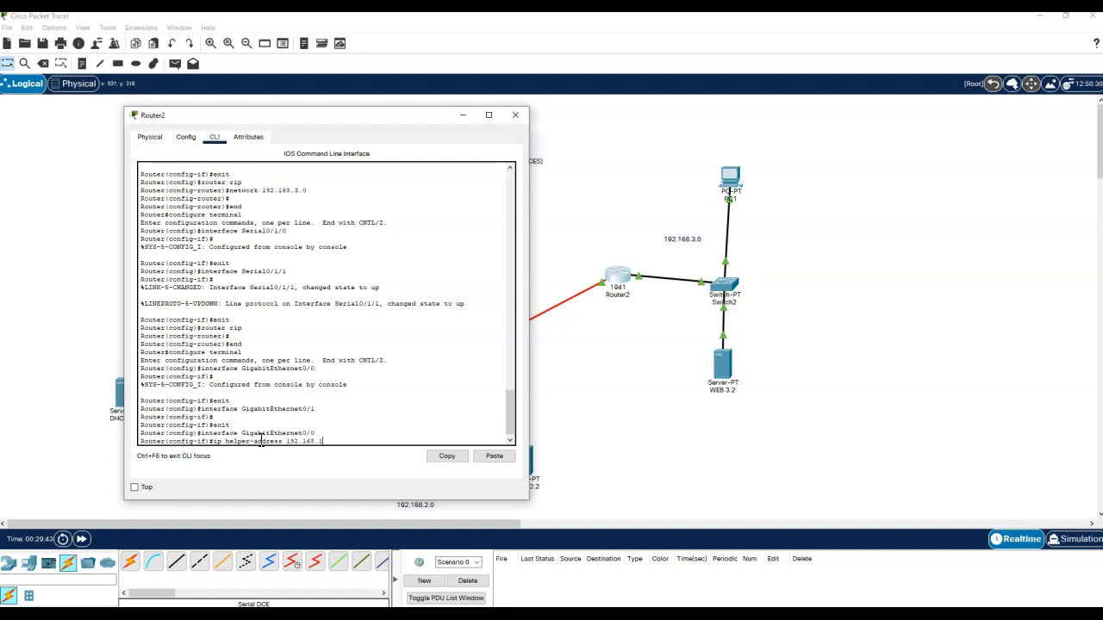
pyautogui.press('Return')
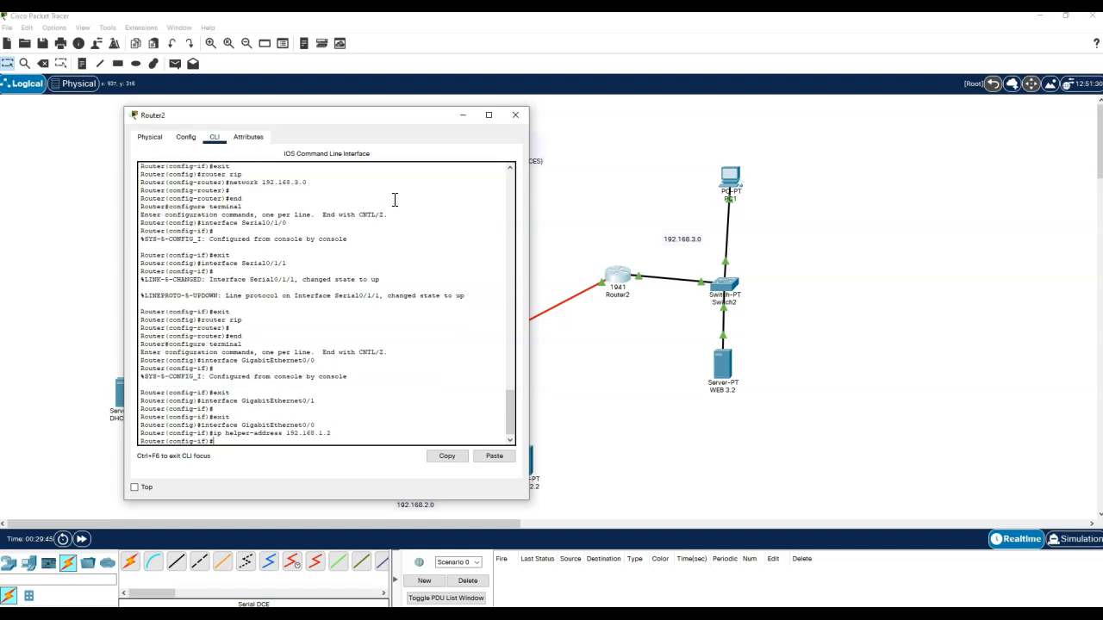
pyautogui.click(516, 115)
# - Switch PC1 to DHCP so it receives 192.168.3.50, gateway 192.168.3.1, DNS 192.168.1.3
pyautogui.click(731, 179)
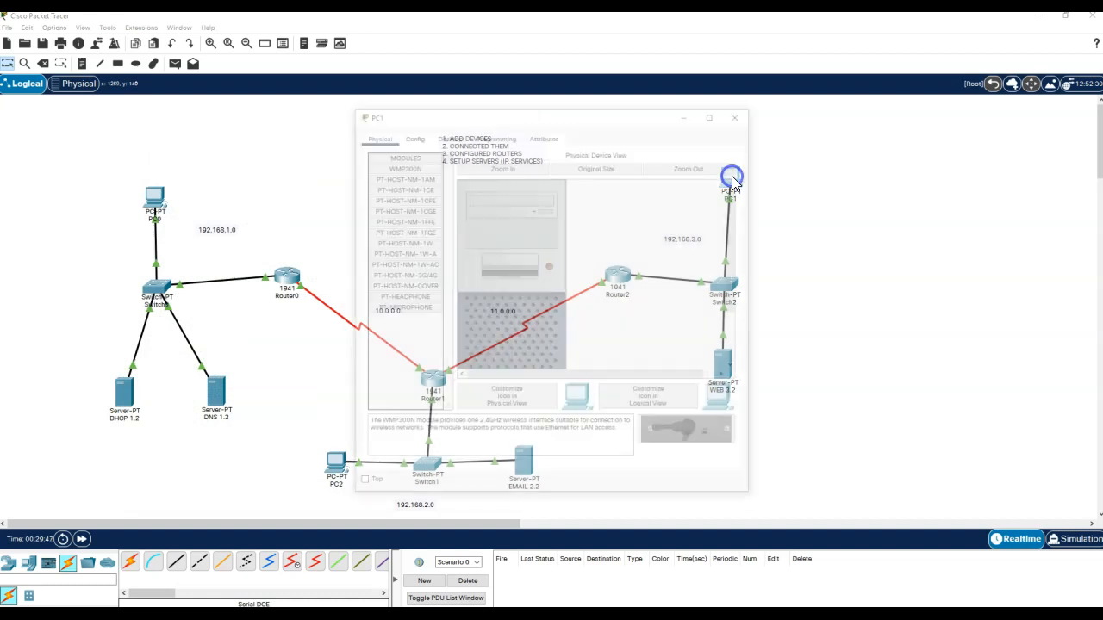
pyautogui.click(451, 138)
pyautogui.click(405, 175)
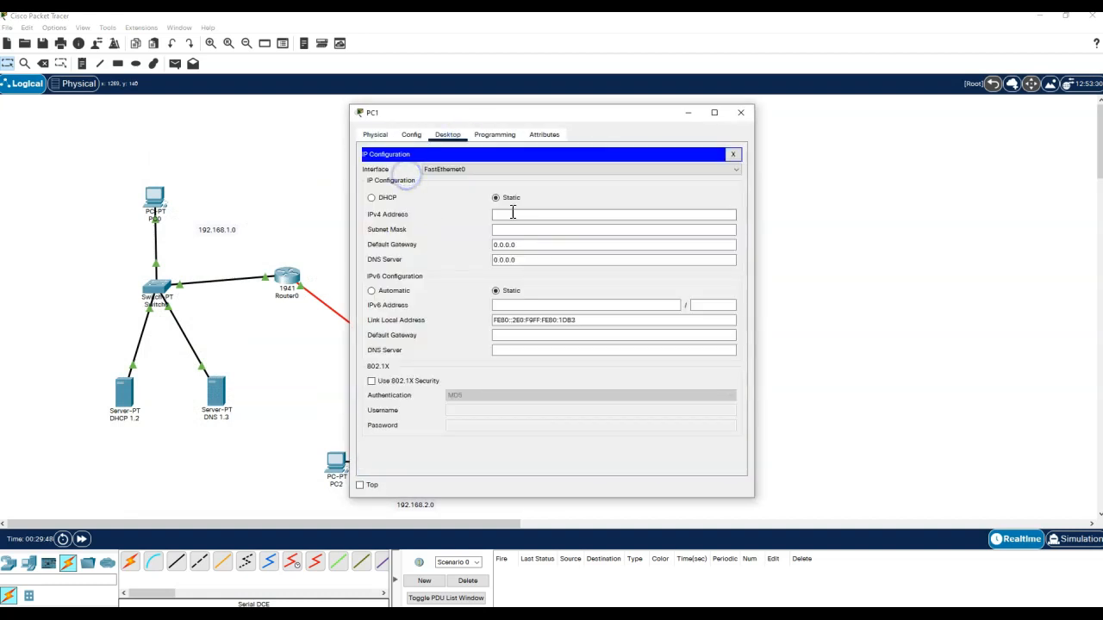
pyautogui.click(372, 198)
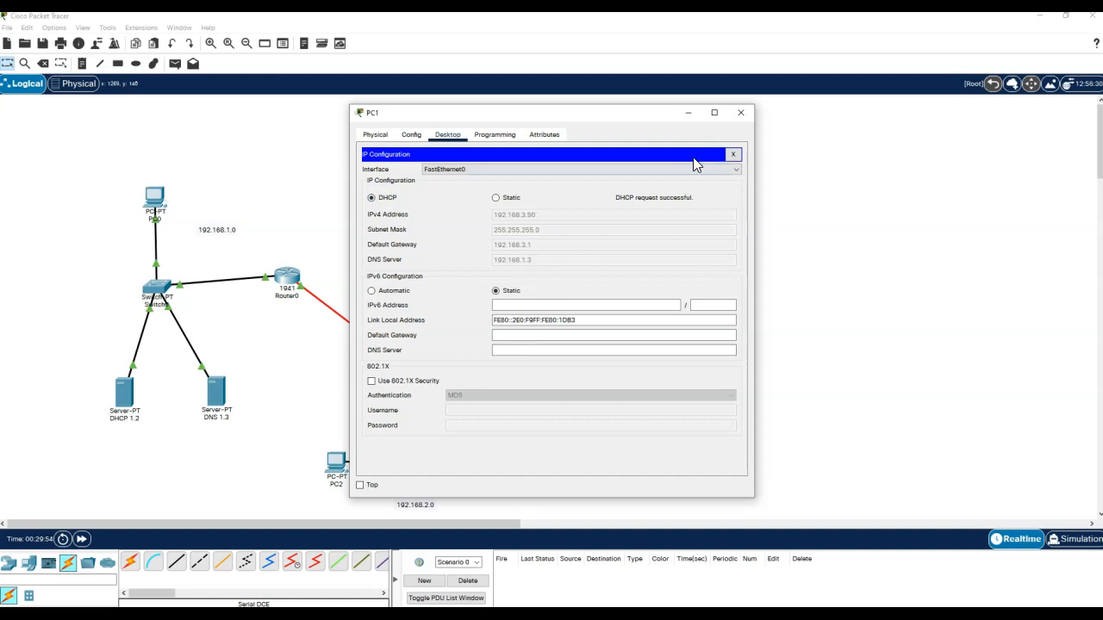
pyautogui.moveTo(630, 117); pyautogui.dragTo(987, 82)
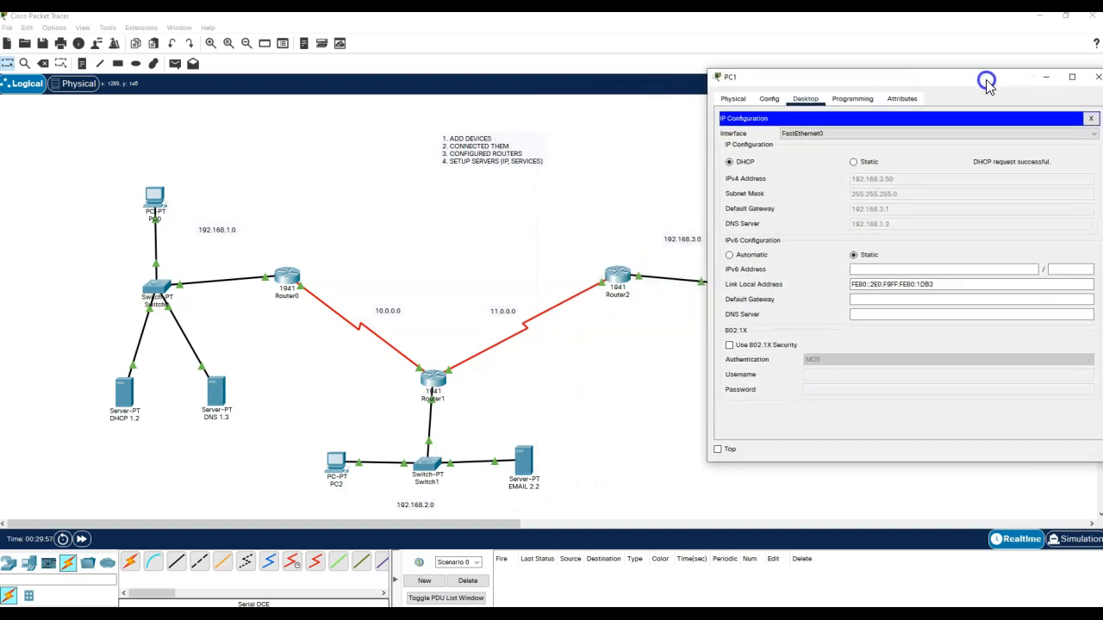
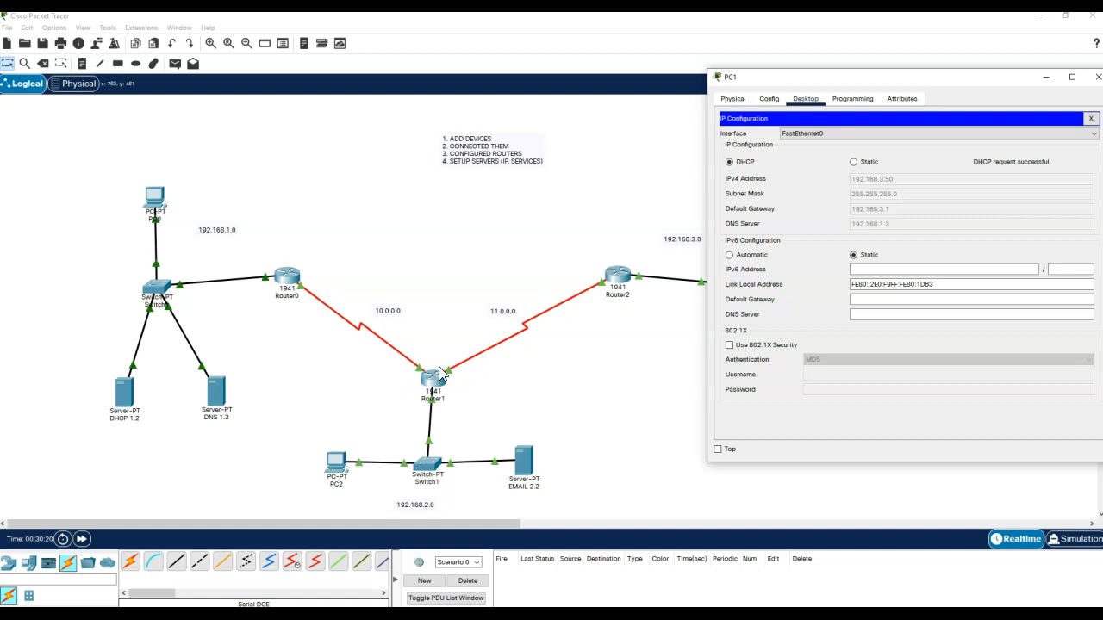
# - Move PC1's window aside to uncover more of the topology
pyautogui.moveTo(898, 82); pyautogui.dragTo(738, 85)
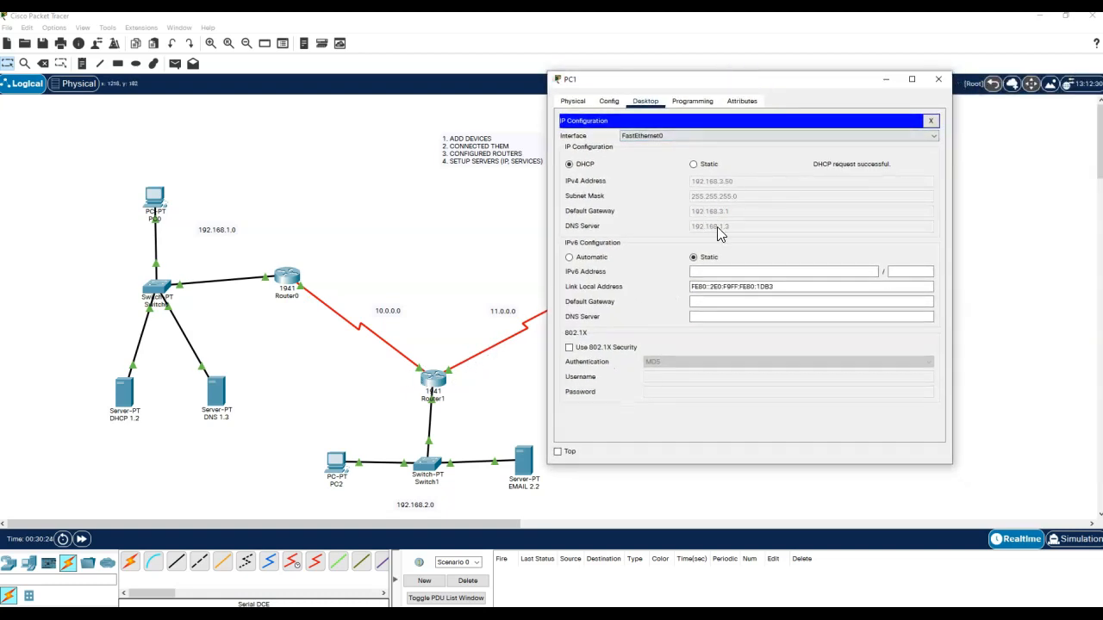
# - Add RIP networks 10.0.0.0, 11.0.0.0 and 192.168.2.0 on Router1
pyautogui.click(937, 80)
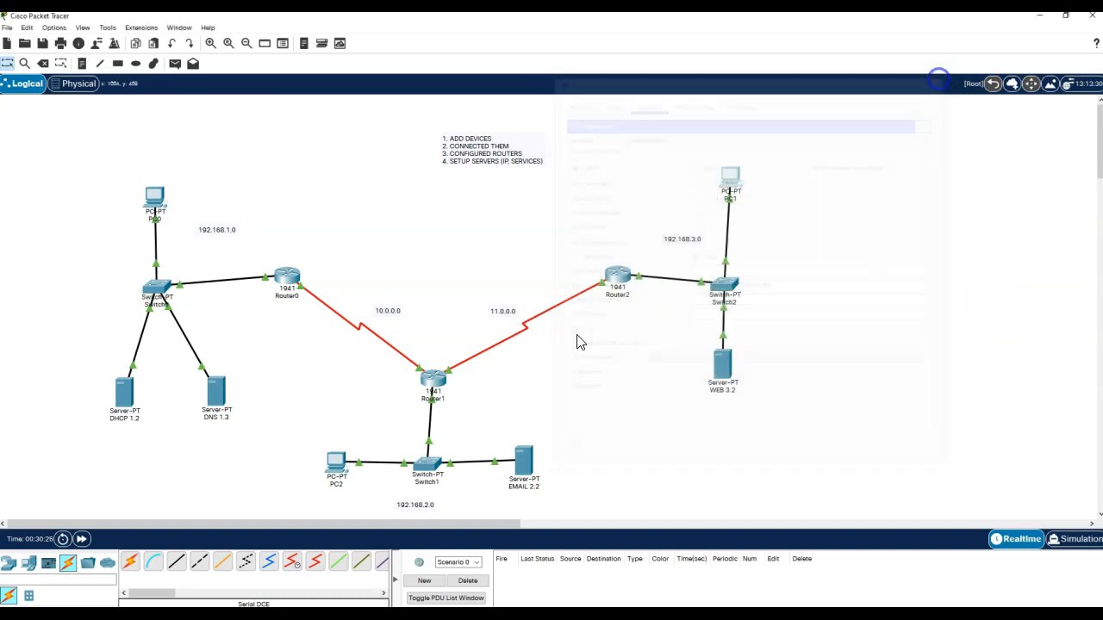
pyautogui.click(433, 379)
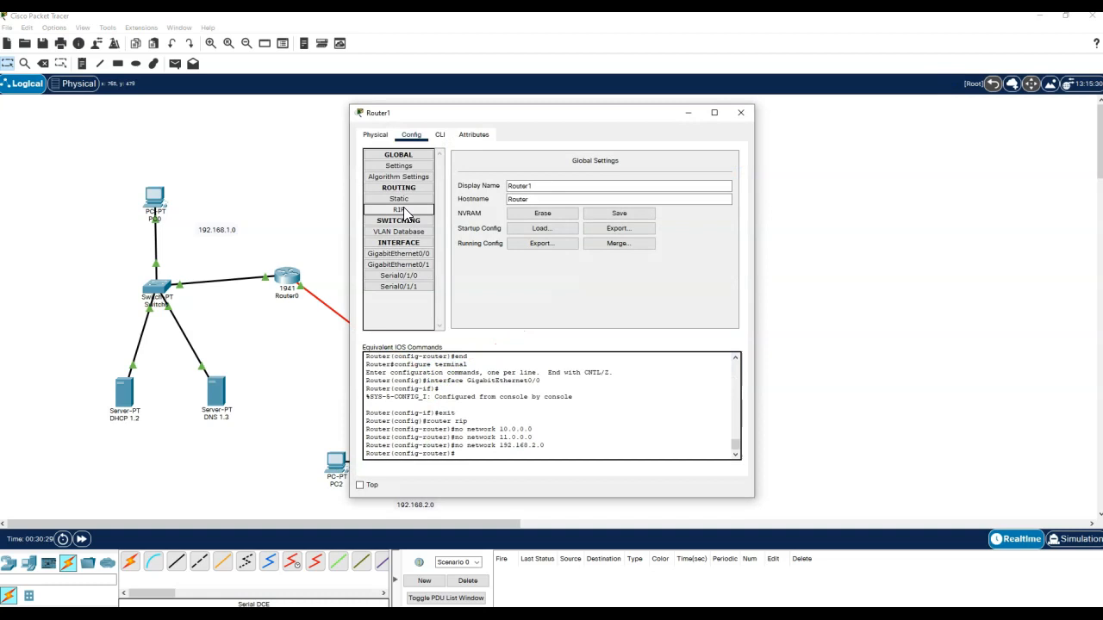
pyautogui.click(398, 210)
pyautogui.click(617, 169)
pyautogui.write('10')
pyautogui.write('.0.0.0')
pyautogui.click(612, 180)
pyautogui.click(620, 166)
pyautogui.write('11.0.0.')
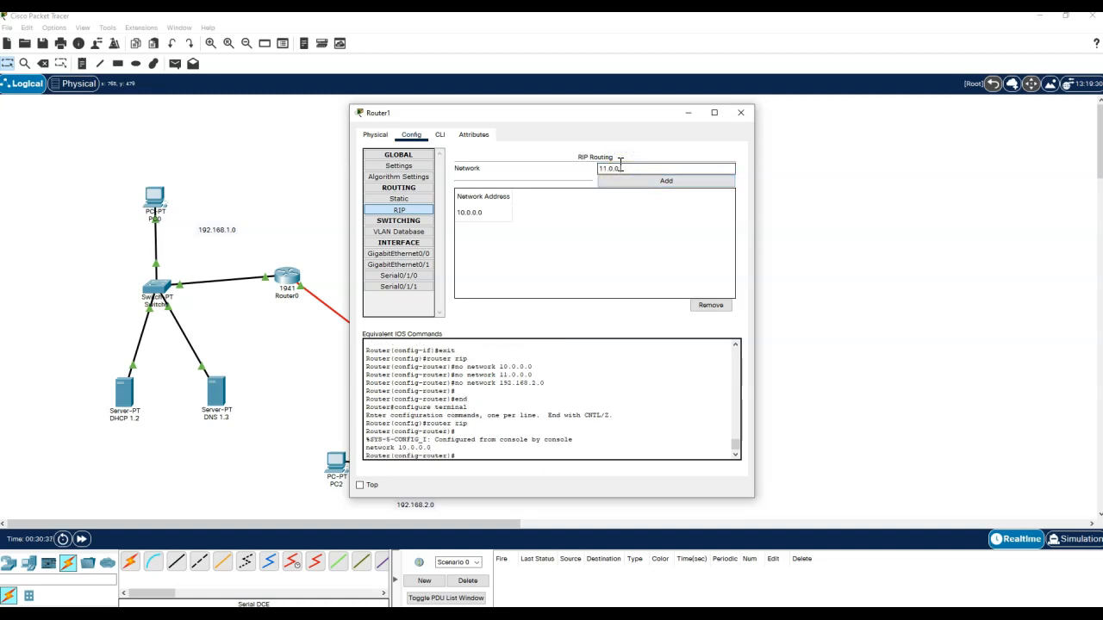
pyautogui.write('0')
pyautogui.click(634, 180)
pyautogui.click(630, 168)
pyautogui.write('192.168')
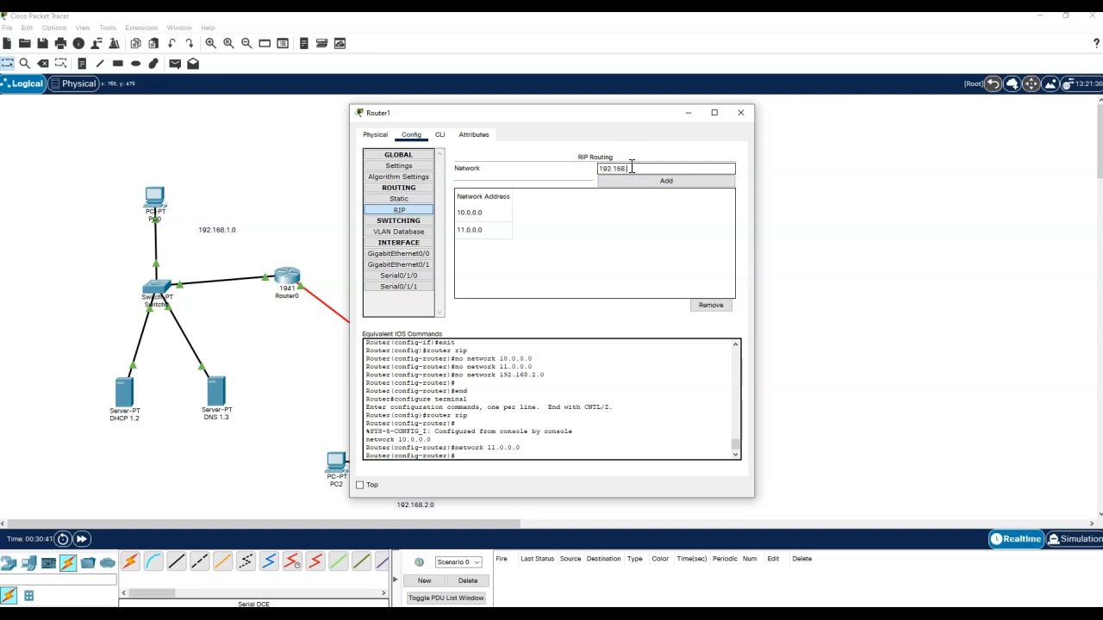
pyautogui.click(646, 181)
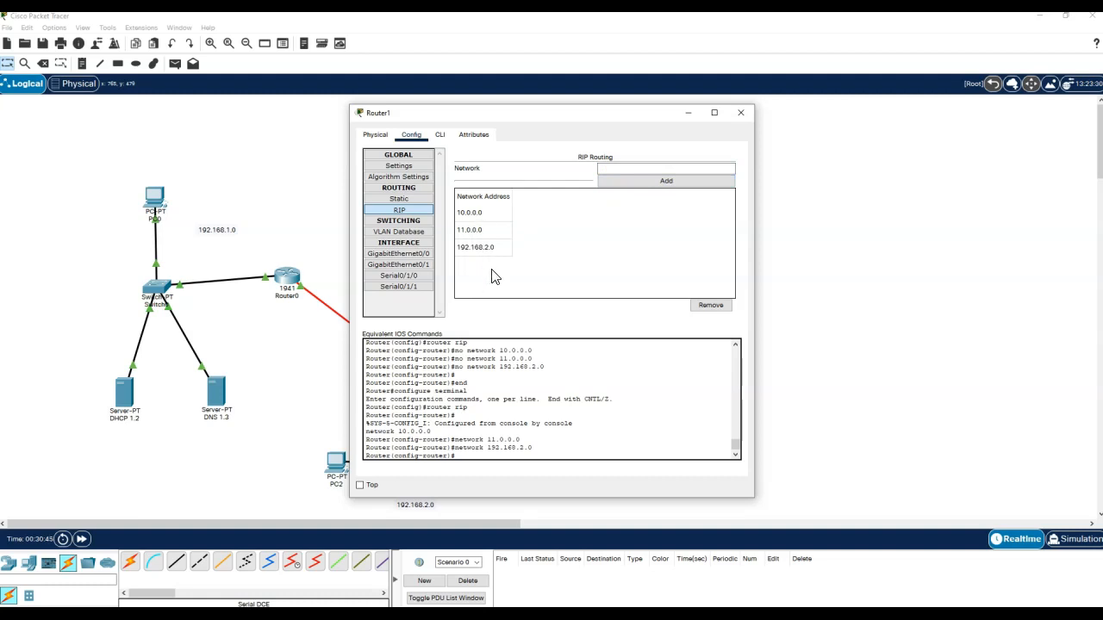
# - Save Router1's configuration to NVRAM and close its window
pyautogui.click(399, 165)
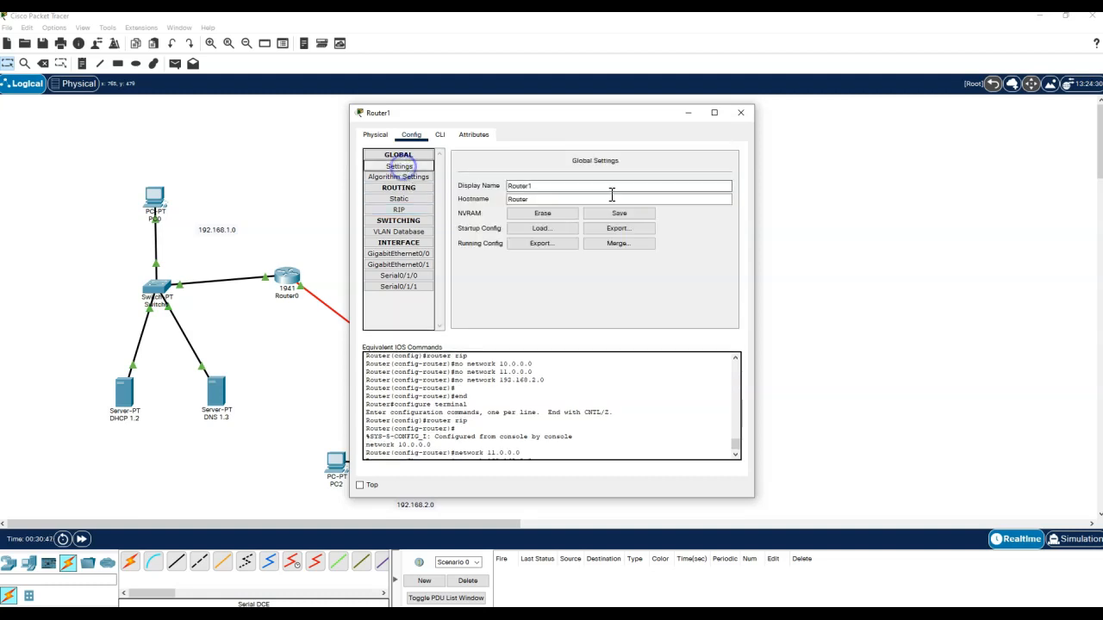
pyautogui.click(619, 214)
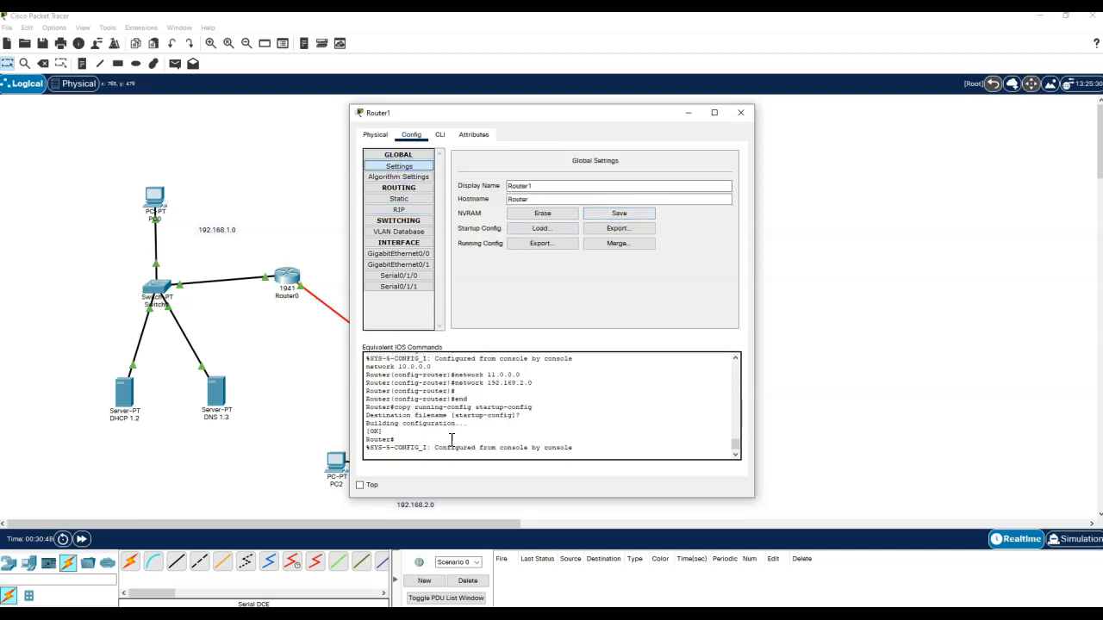
pyautogui.click(741, 113)
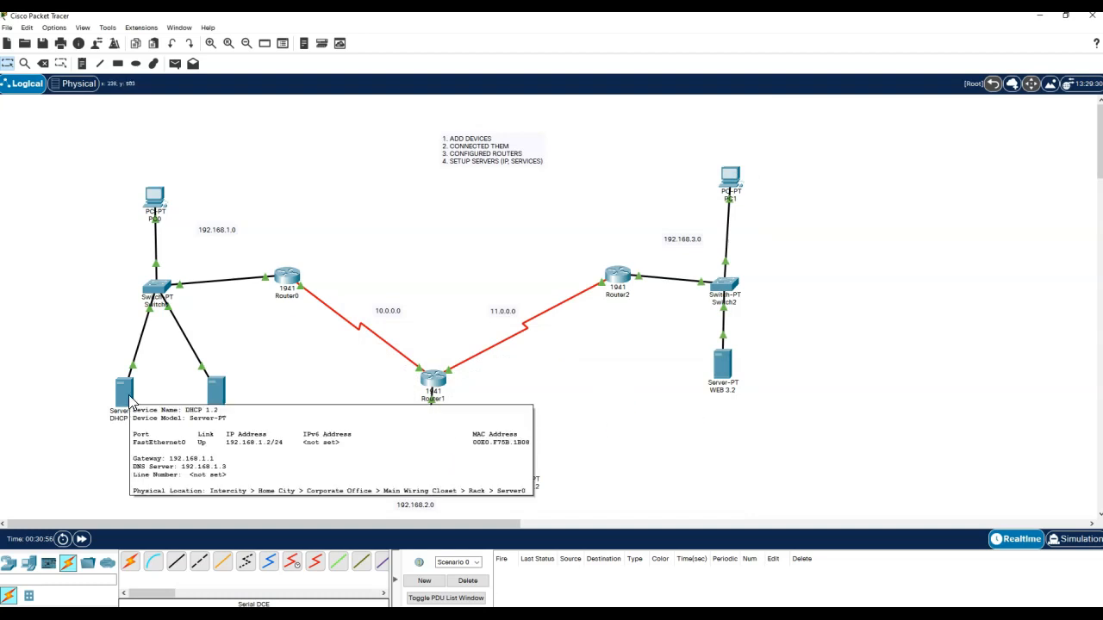
# - Renew PC2's address by switching it to Static and back to DHCP
pyautogui.click(335, 468)
pyautogui.click(388, 183)
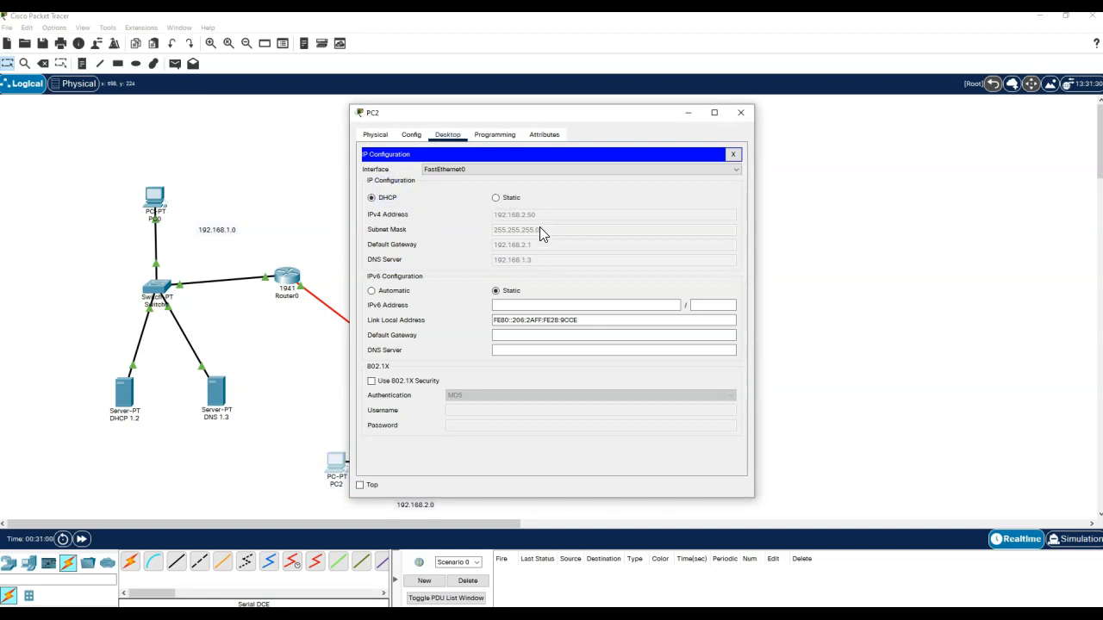
pyautogui.click(498, 198)
pyautogui.click(373, 198)
# - Close PC2's window and select the EMAIL 2.2 and WEB 3.2 servers on the canvas
pyautogui.click(742, 113)
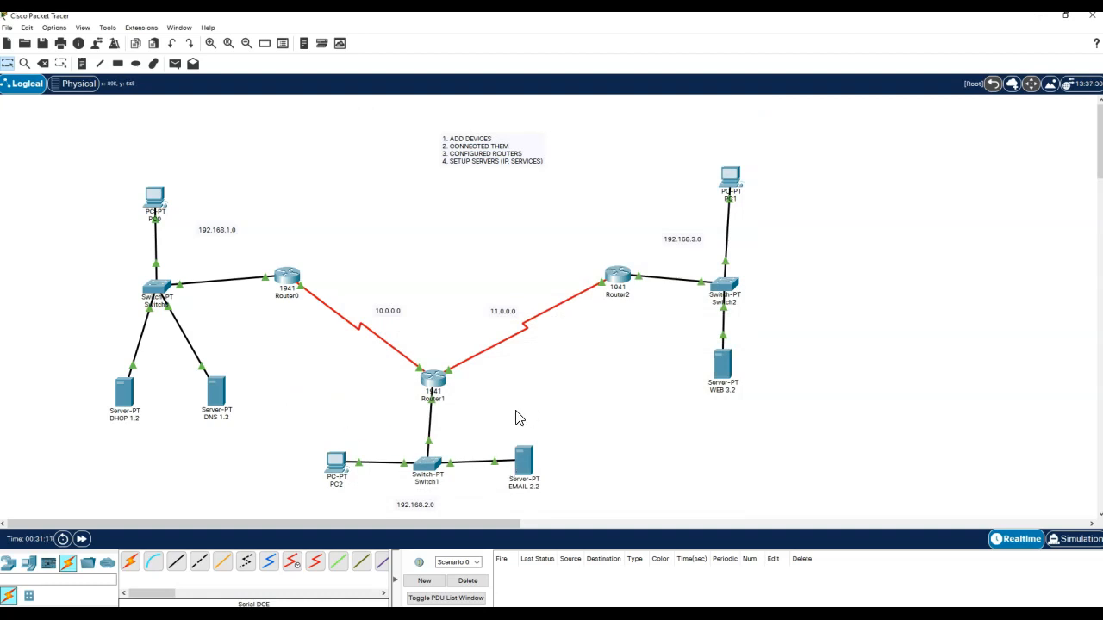
pyautogui.moveTo(576, 469); pyautogui.dragTo(495, 411)
pyautogui.moveTo(818, 417); pyautogui.dragTo(681, 343)
# - Turn off HTTP and HTTPS on the DNS 1.3 server, leaving DHCP off
pyautogui.click(689, 450)
pyautogui.click(218, 393)
pyautogui.click(446, 138)
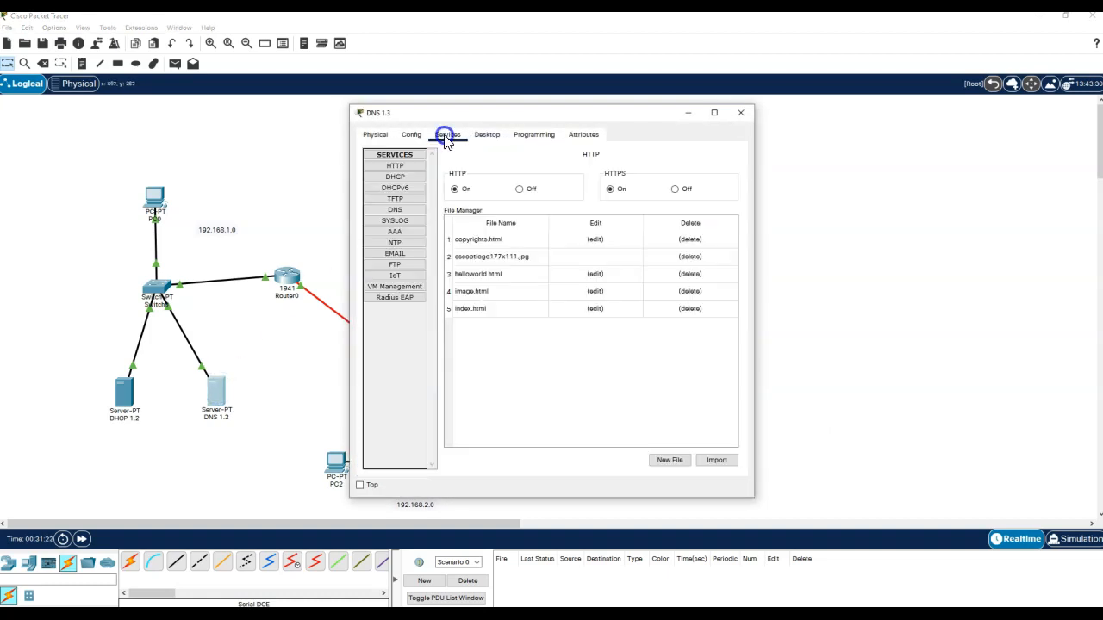
pyautogui.click(407, 166)
pyautogui.click(522, 190)
pyautogui.click(675, 188)
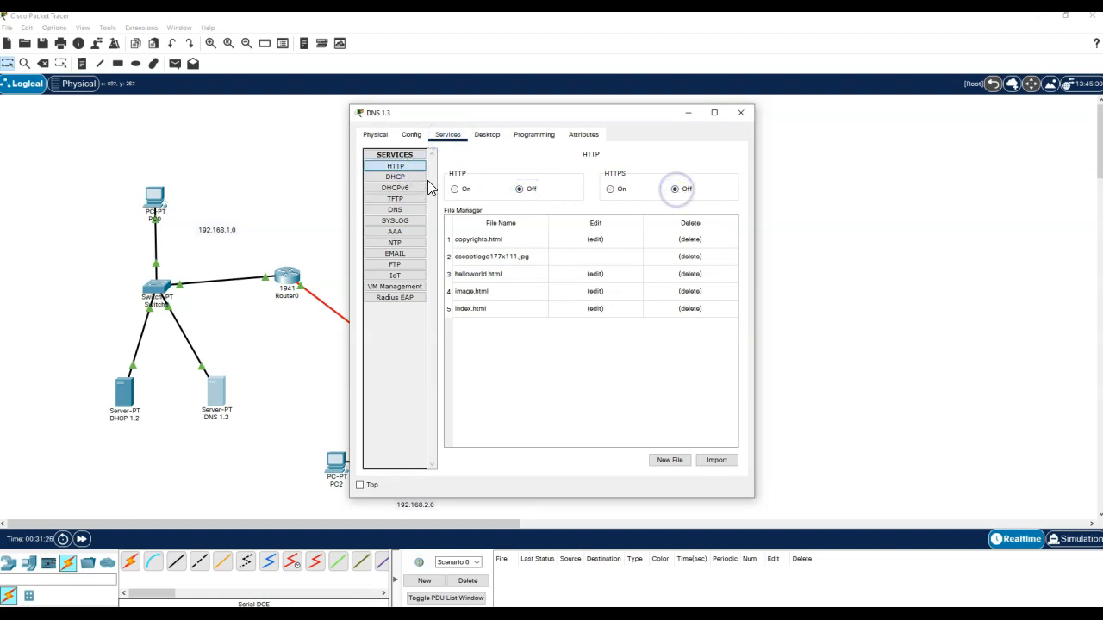
pyautogui.click(398, 176)
pyautogui.click(682, 176)
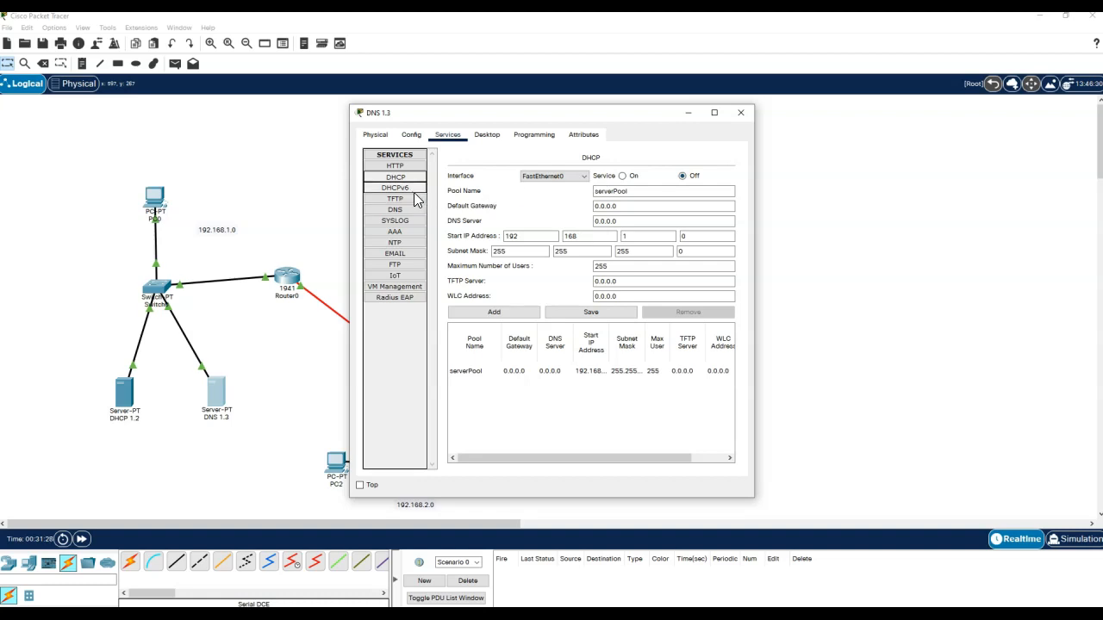
# - Switch the DNS 1.3 server's DNS service on and start a new record name
pyautogui.click(403, 210)
pyautogui.click(557, 177)
pyautogui.click(550, 205)
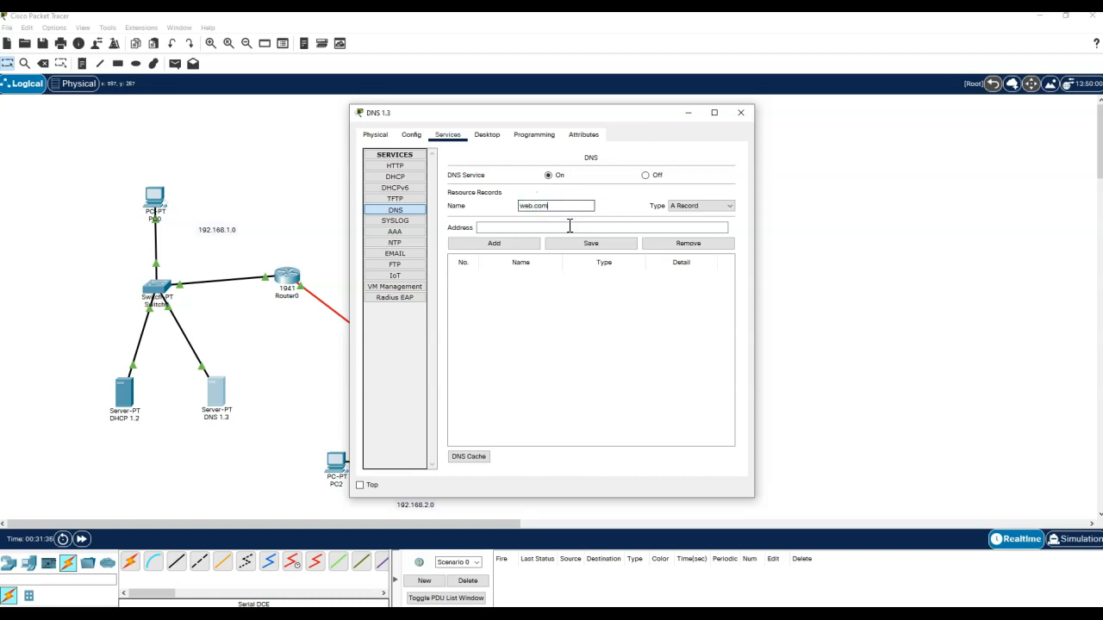
# - Add the A record web.com pointing to 192.168.3.2
pyautogui.click(569, 228)
pyautogui.write('192.168')
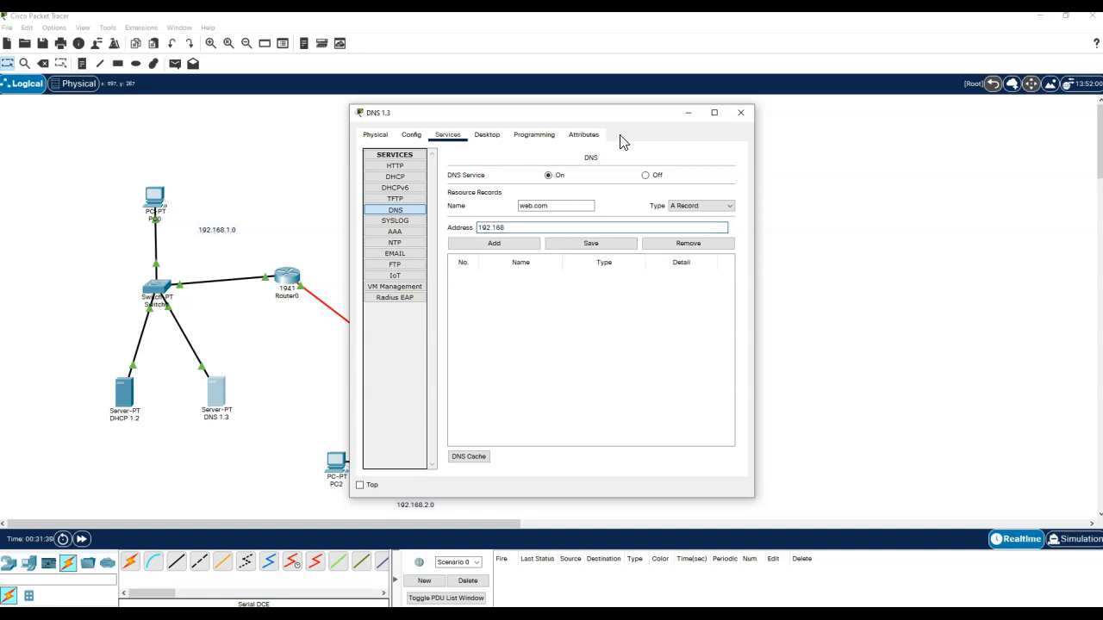
pyautogui.moveTo(642, 112); pyautogui.dragTo(459, 104)
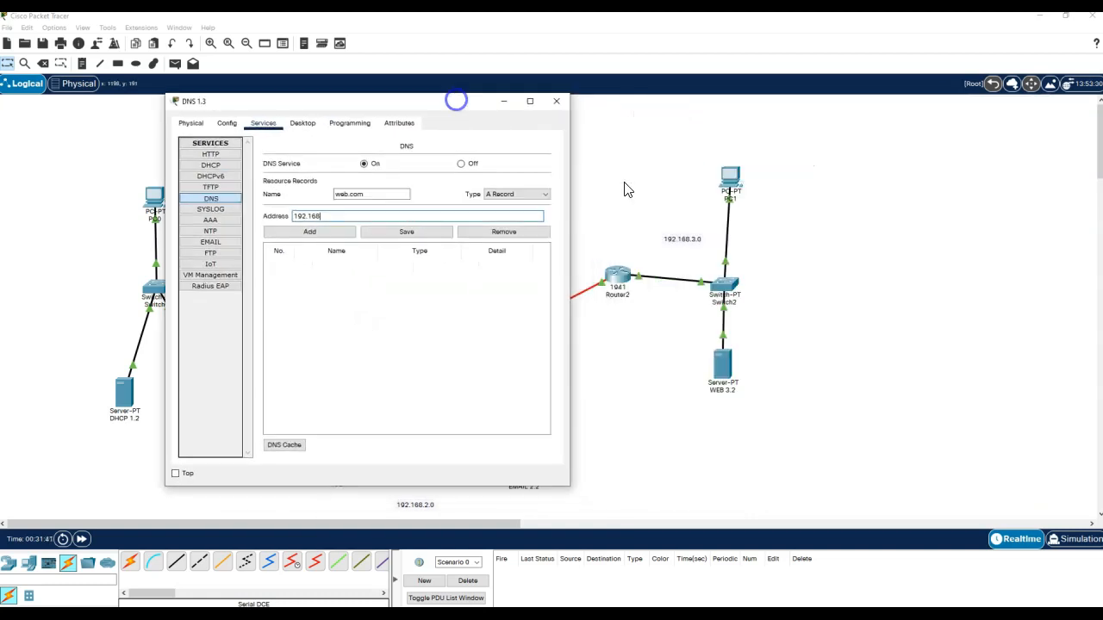
pyautogui.write('2.168')
pyautogui.click(347, 216)
pyautogui.write('.3.2')
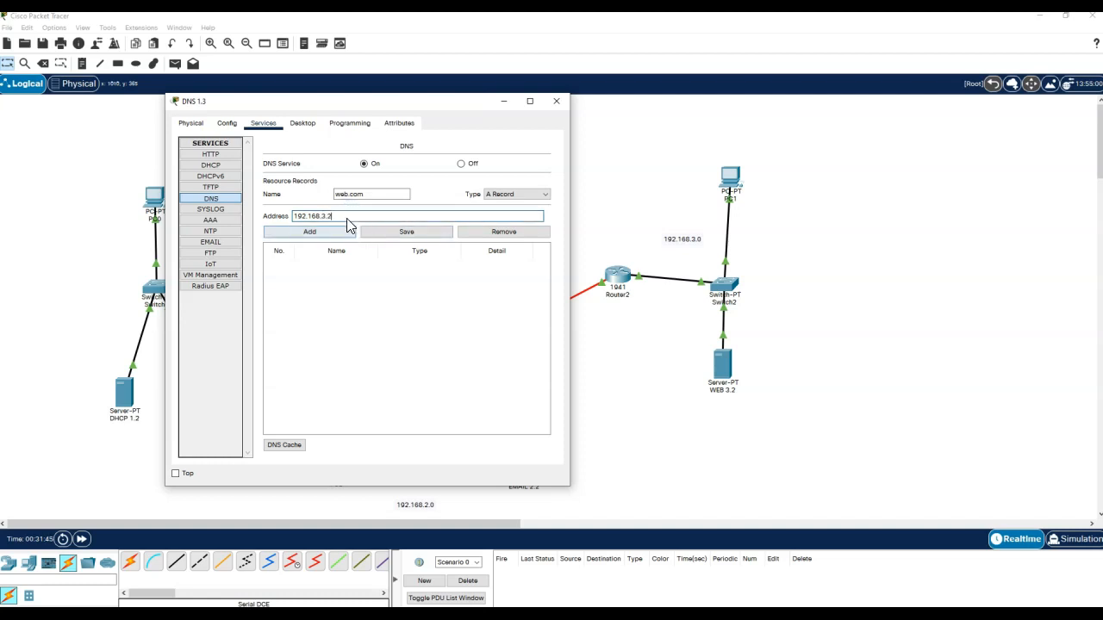
pyautogui.click(307, 231)
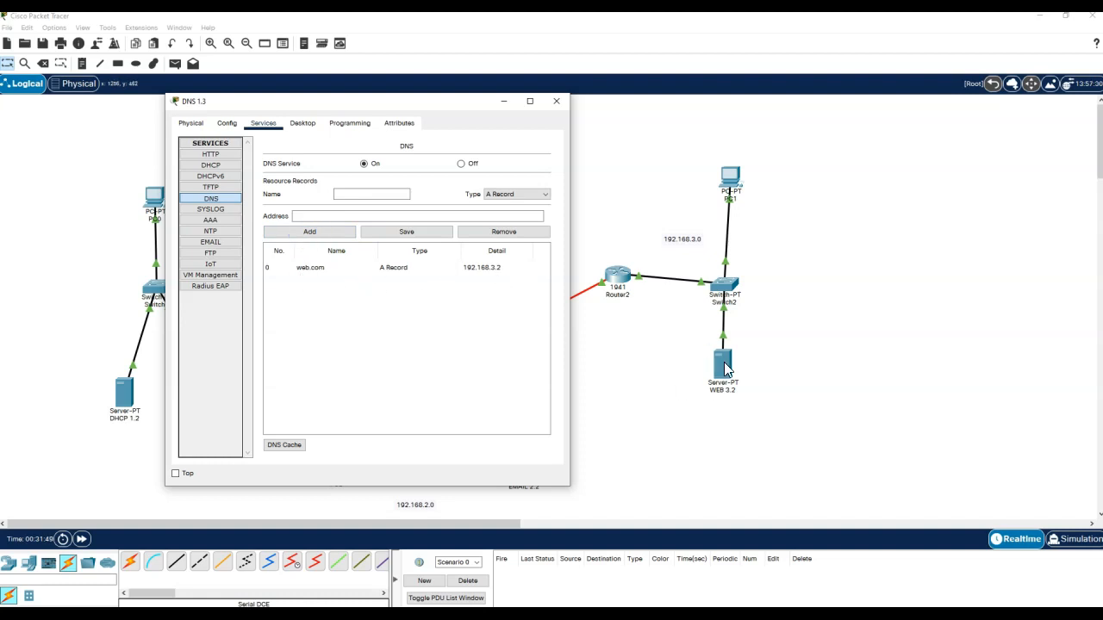
# - Add the A record email.com pointing to 192.168.2.2
pyautogui.click(368, 194)
pyautogui.write('email.com')
pyautogui.click(418, 213)
pyautogui.write('192.168.2.2')
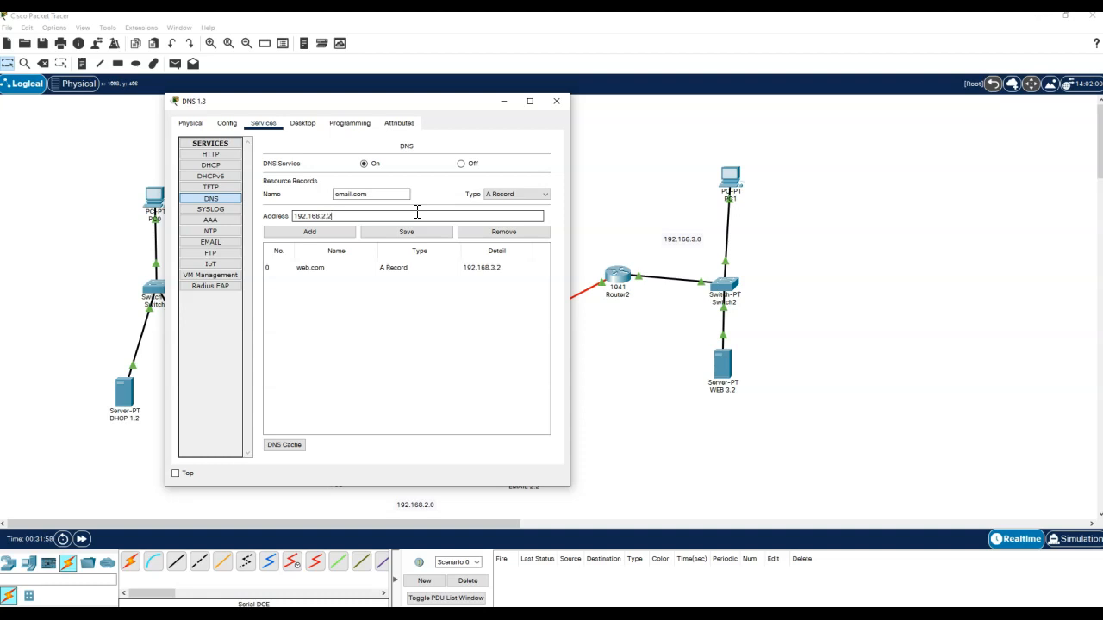
pyautogui.click(301, 231)
pyautogui.moveTo(406, 100); pyautogui.dragTo(763, 92)
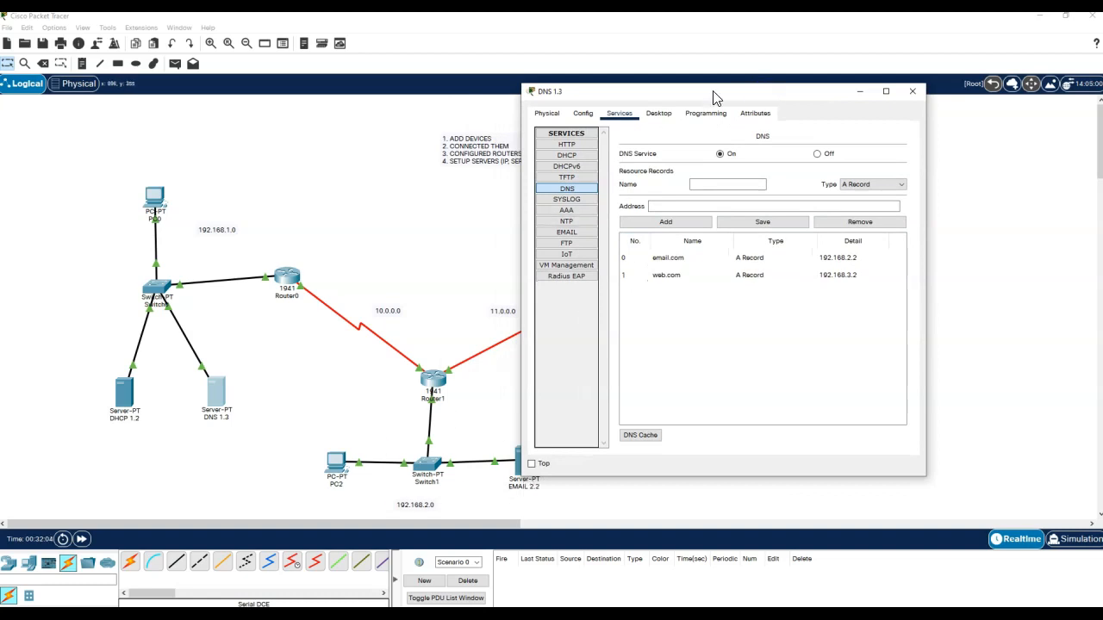
pyautogui.moveTo(777, 87); pyautogui.dragTo(669, 47)
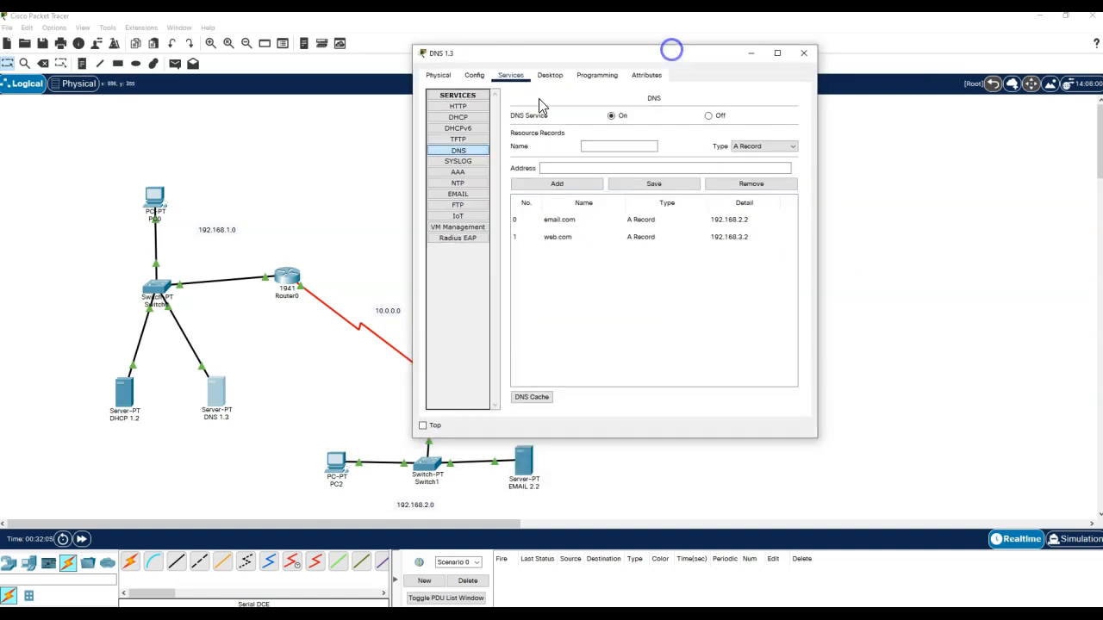
# - Turn off the DNS 1.3 server's SMTP, POP3 and FTP services and close its window
pyautogui.click(469, 184)
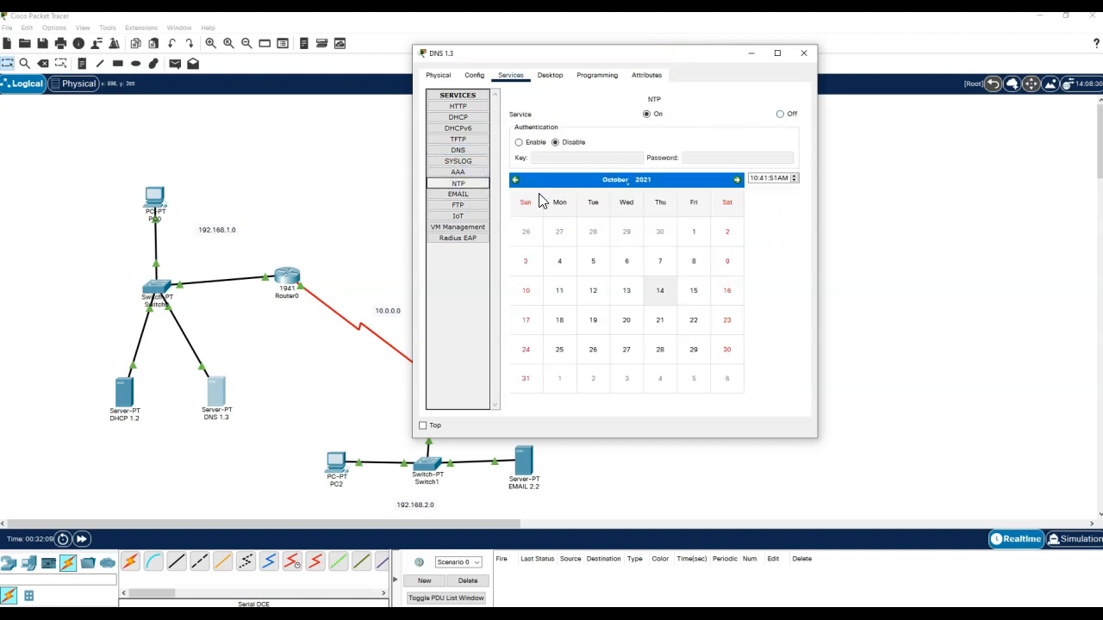
pyautogui.click(461, 194)
pyautogui.click(731, 130)
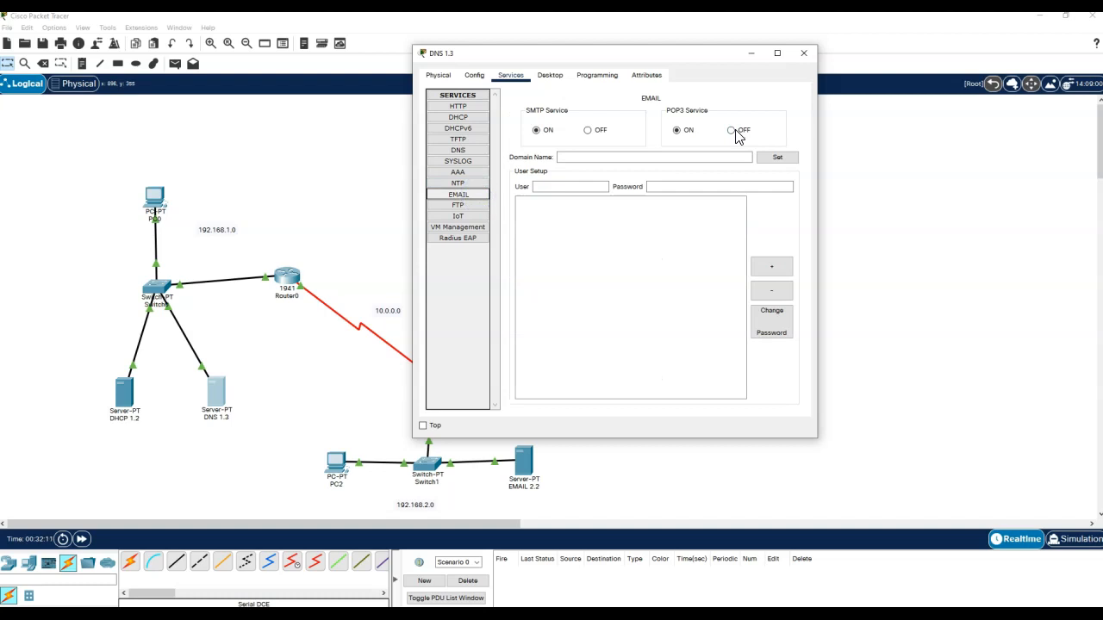
pyautogui.click(588, 130)
pyautogui.click(458, 205)
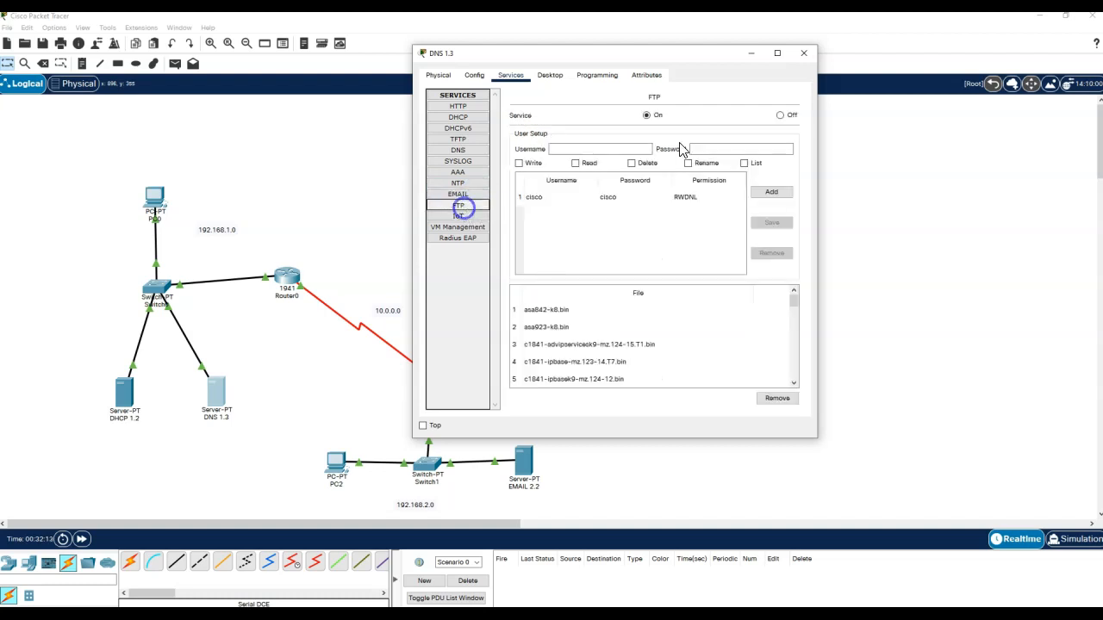
pyautogui.click(780, 115)
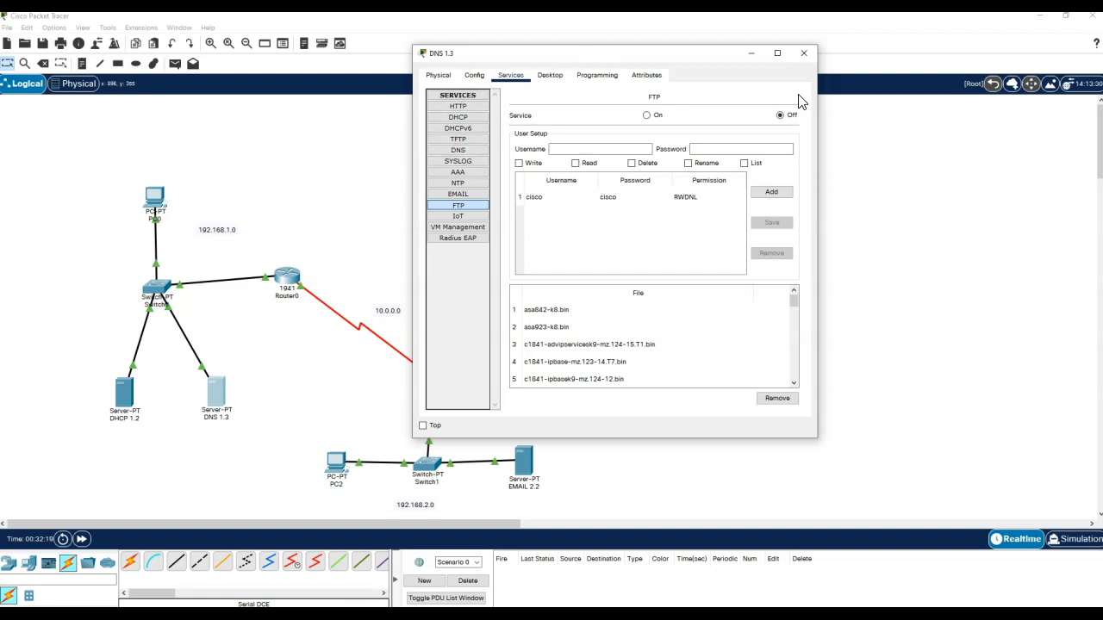
pyautogui.click(803, 54)
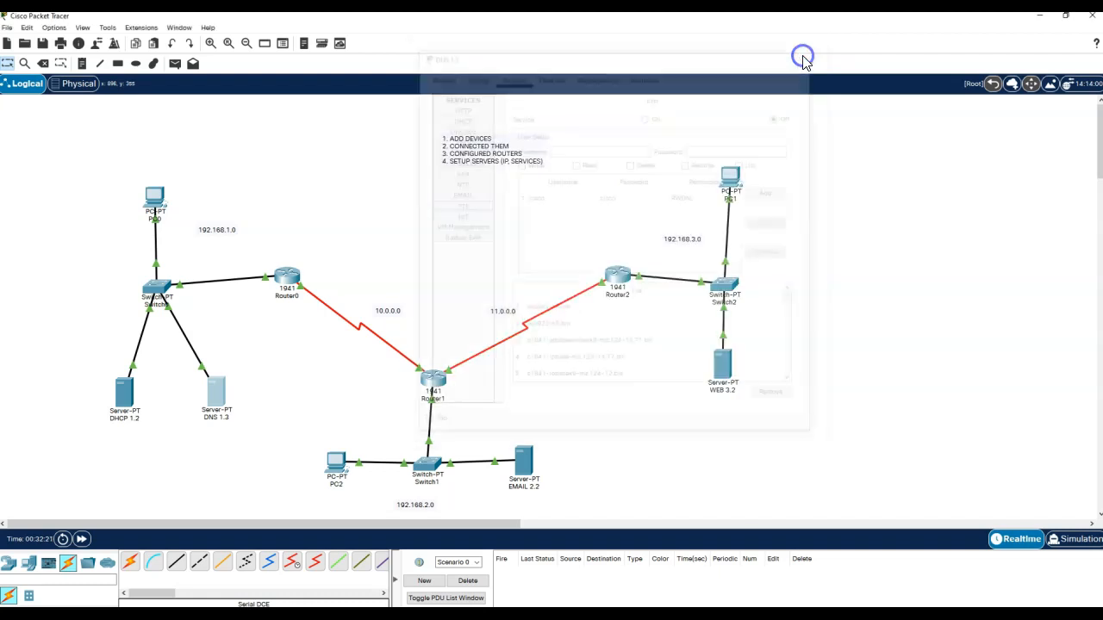
pyautogui.click(598, 345)
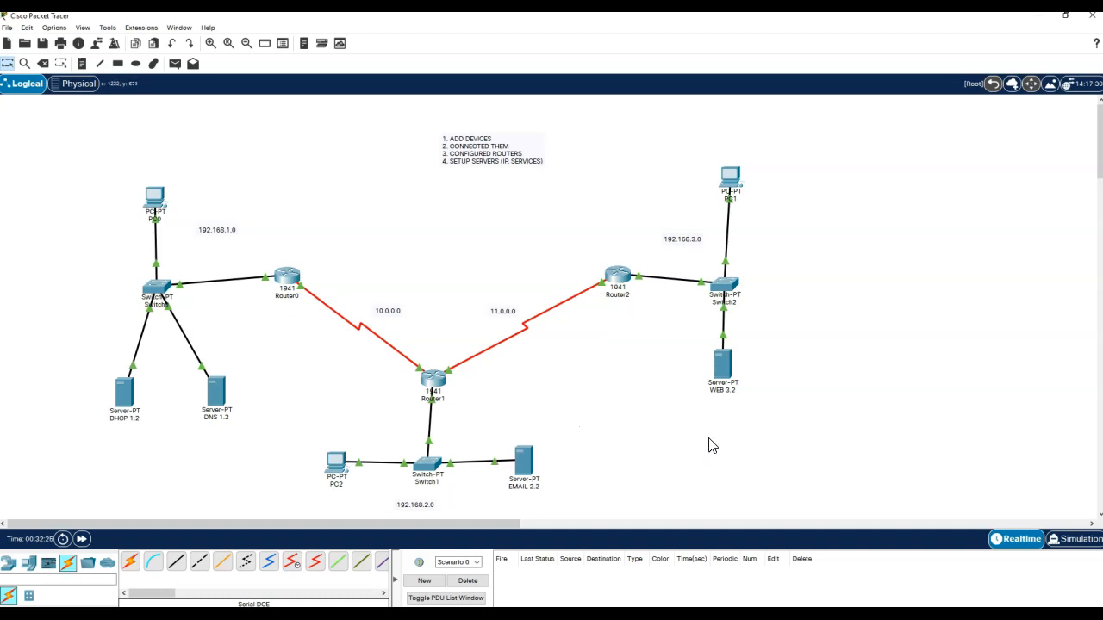
# - Replace the WEB 3.2 server's index.html heading with the owner's site name and save it
pyautogui.click(722, 373)
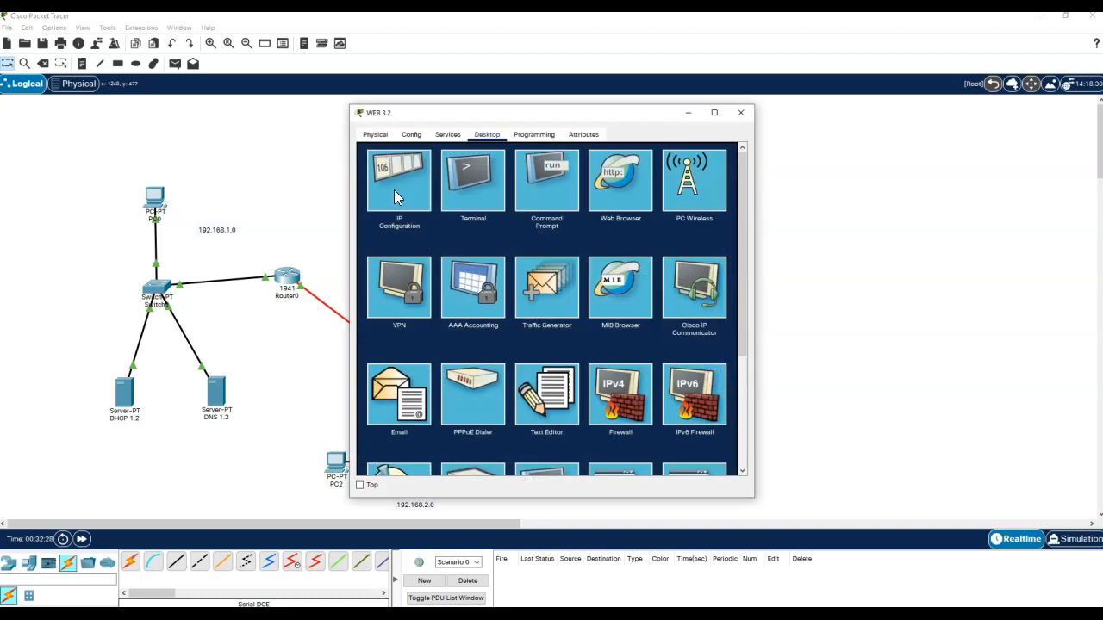
pyautogui.click(447, 136)
pyautogui.click(415, 163)
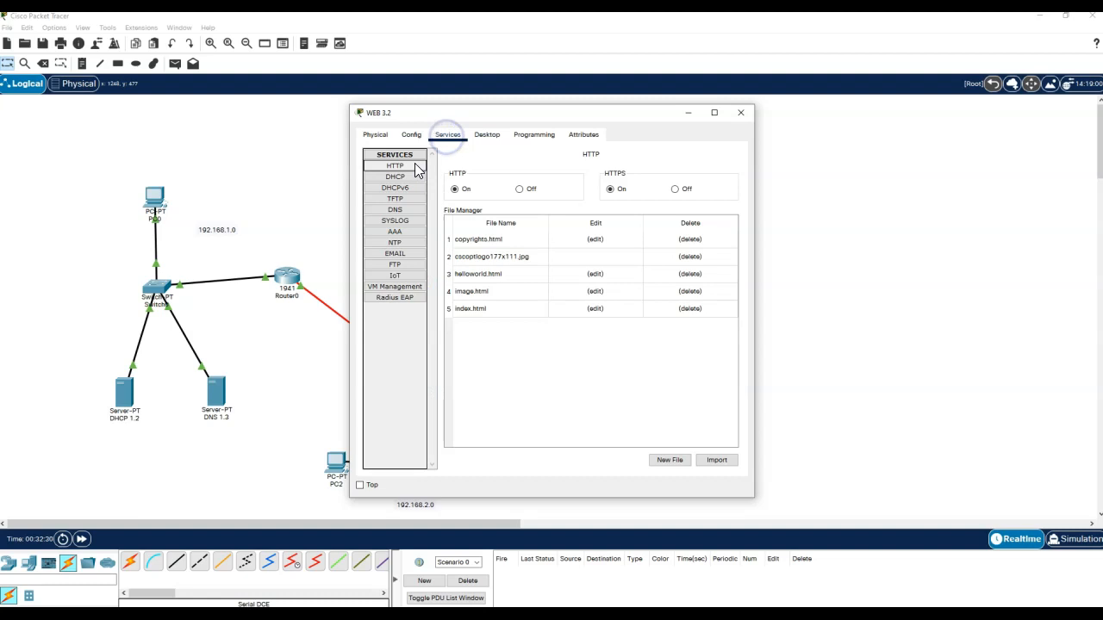
pyautogui.click(594, 309)
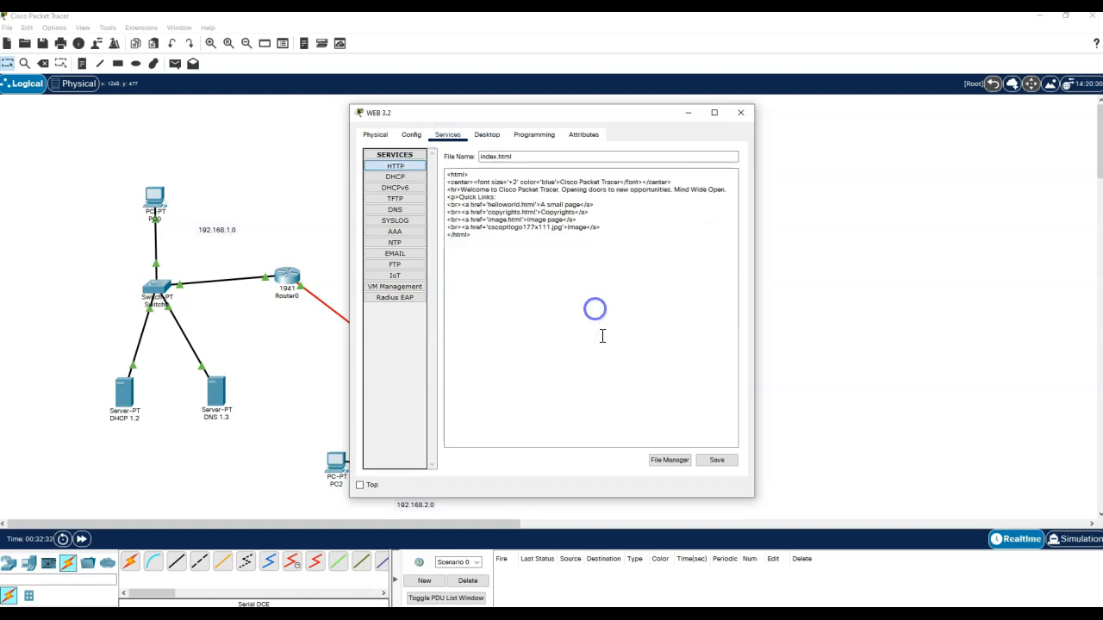
pyautogui.doubleClick(568, 181)
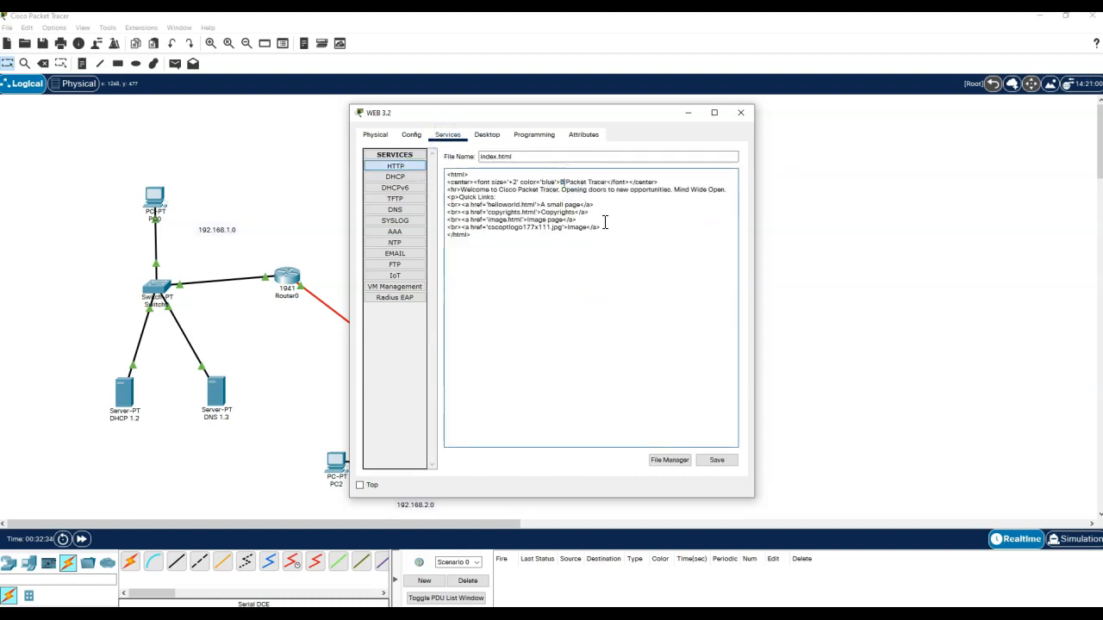
pyautogui.write('.com')
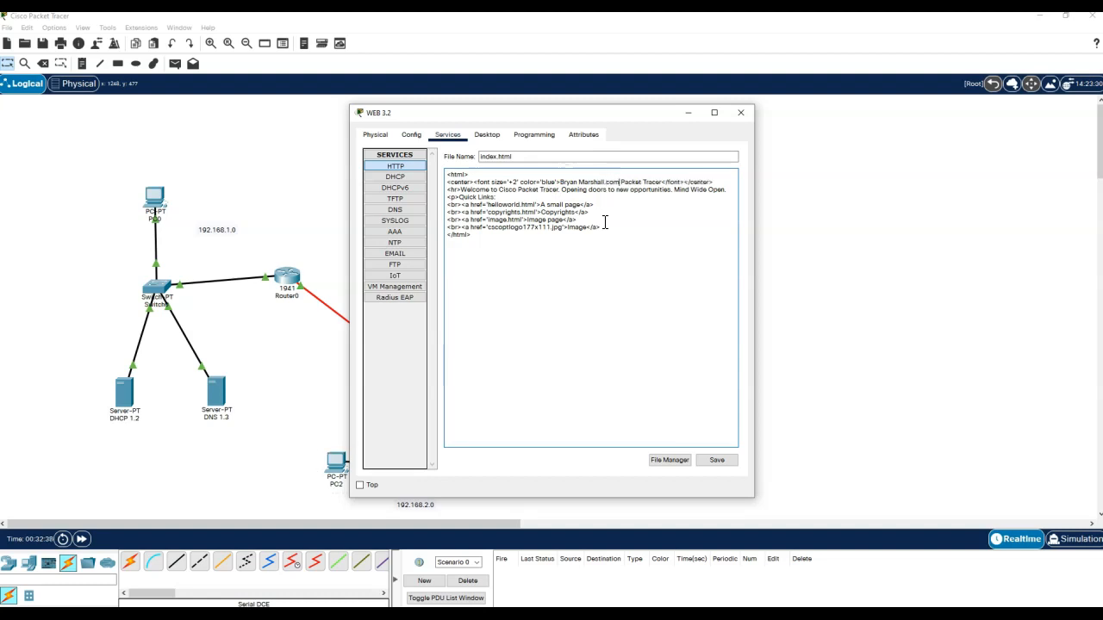
pyautogui.press('Delete')
pyautogui.press('Delete')
pyautogui.press('Delete')
pyautogui.press('Delete')
pyautogui.press('Delete')
pyautogui.press('Delete')
pyautogui.press('Delete')
pyautogui.press('Delete')
pyautogui.press('Delete')
pyautogui.press('Delete')
pyautogui.press('Delete')
pyautogui.click(714, 460)
pyautogui.click(580, 323)
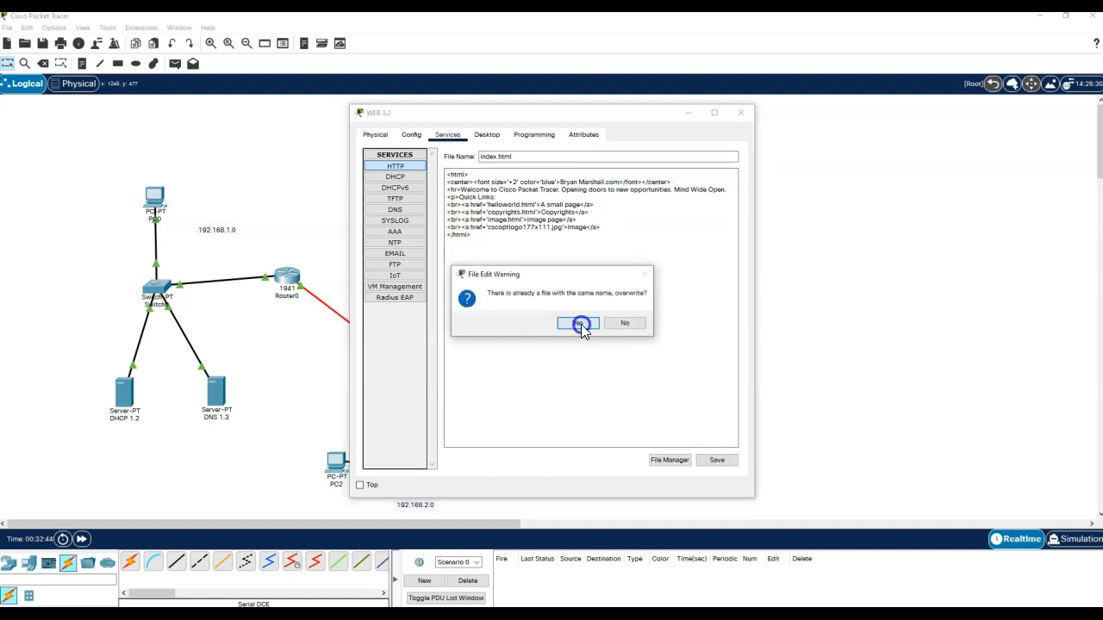
# - Turn off the WEB 3.2 server's SMTP and POP3 services and close its window
pyautogui.click(396, 175)
pyautogui.click(387, 212)
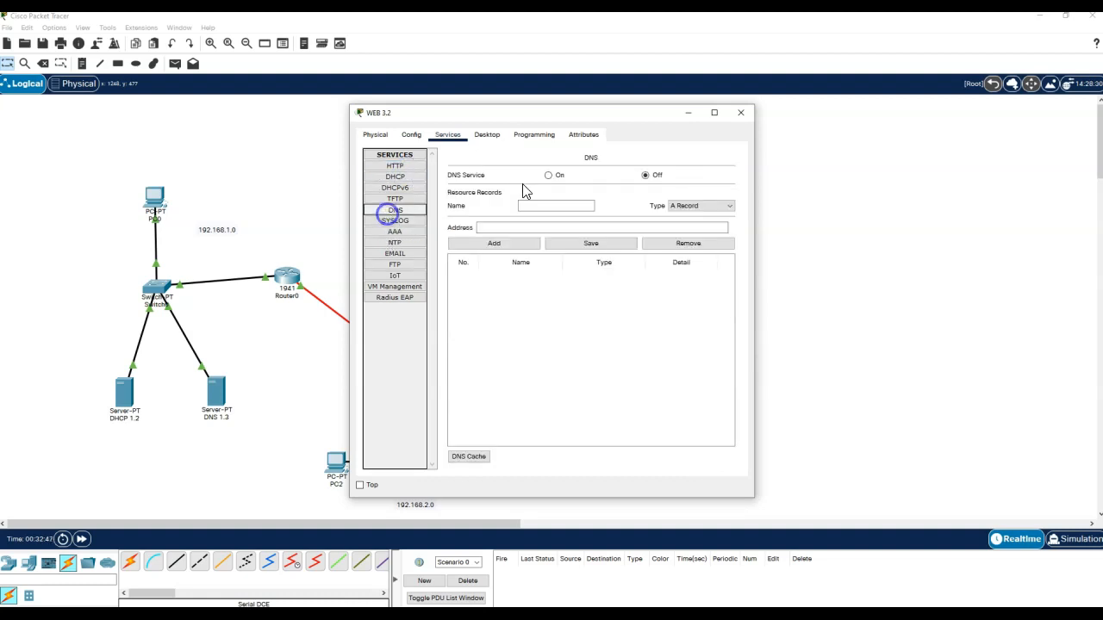
pyautogui.click(398, 253)
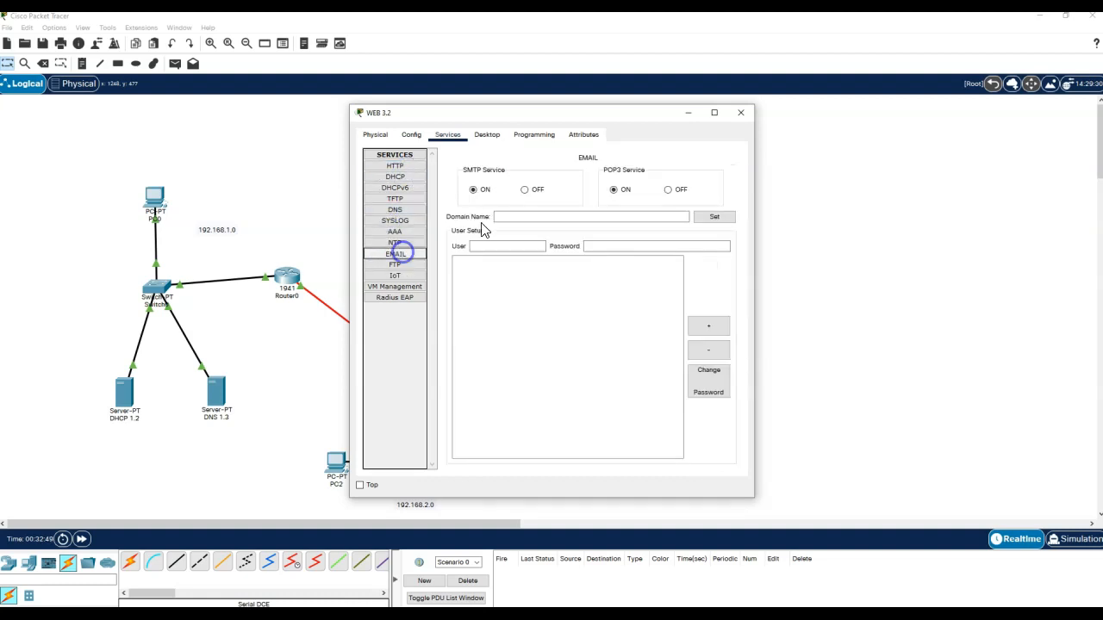
pyautogui.click(536, 189)
pyautogui.click(669, 189)
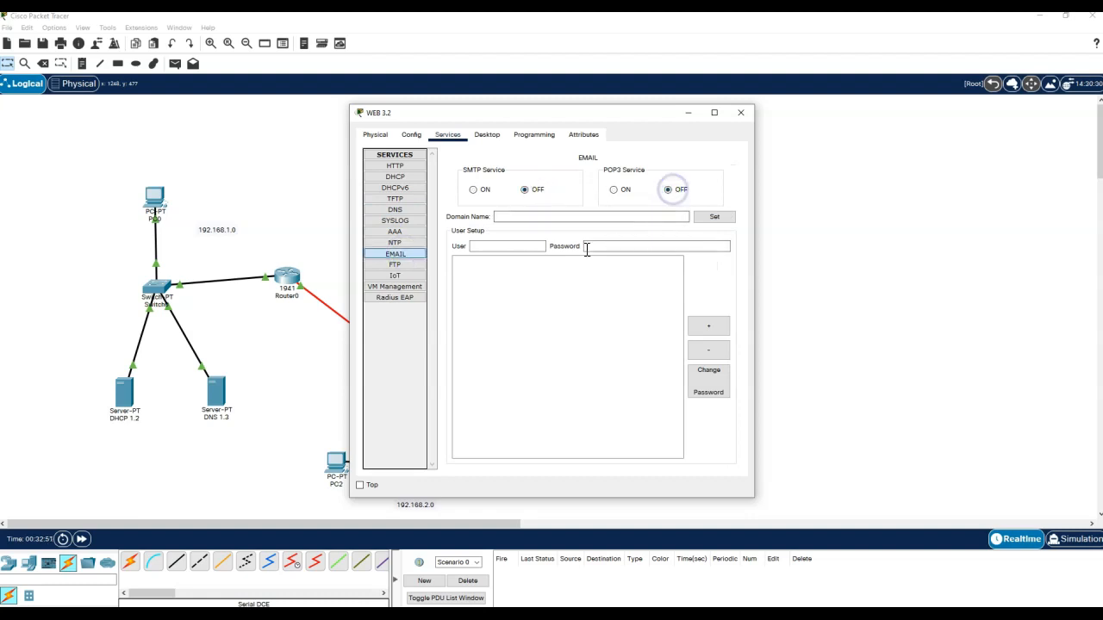
pyautogui.click(404, 168)
pyautogui.click(740, 112)
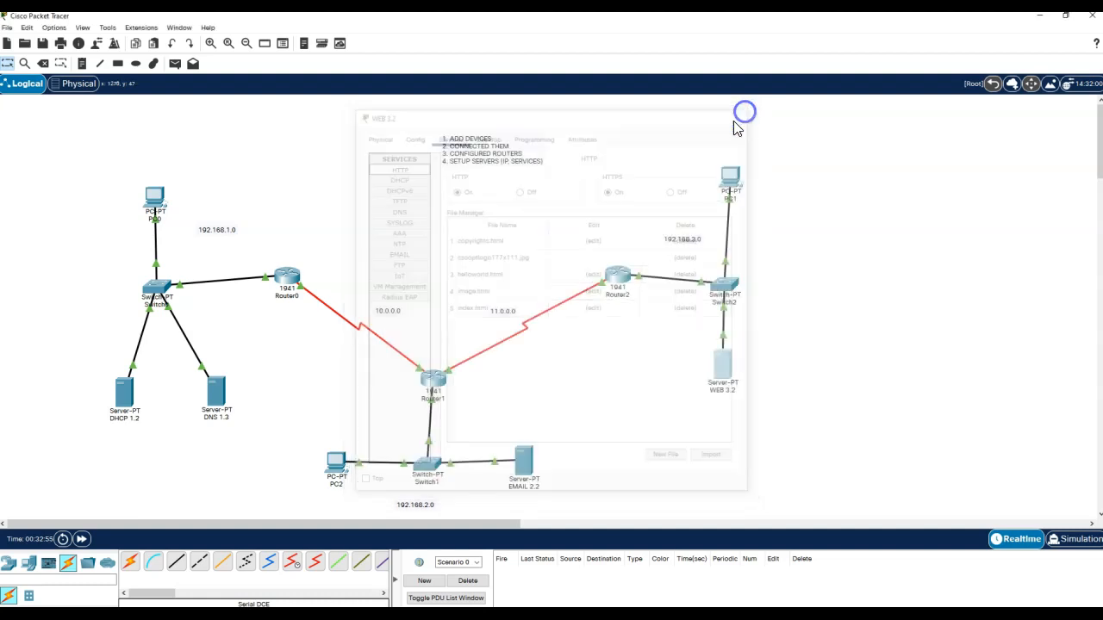
pyautogui.click(732, 177)
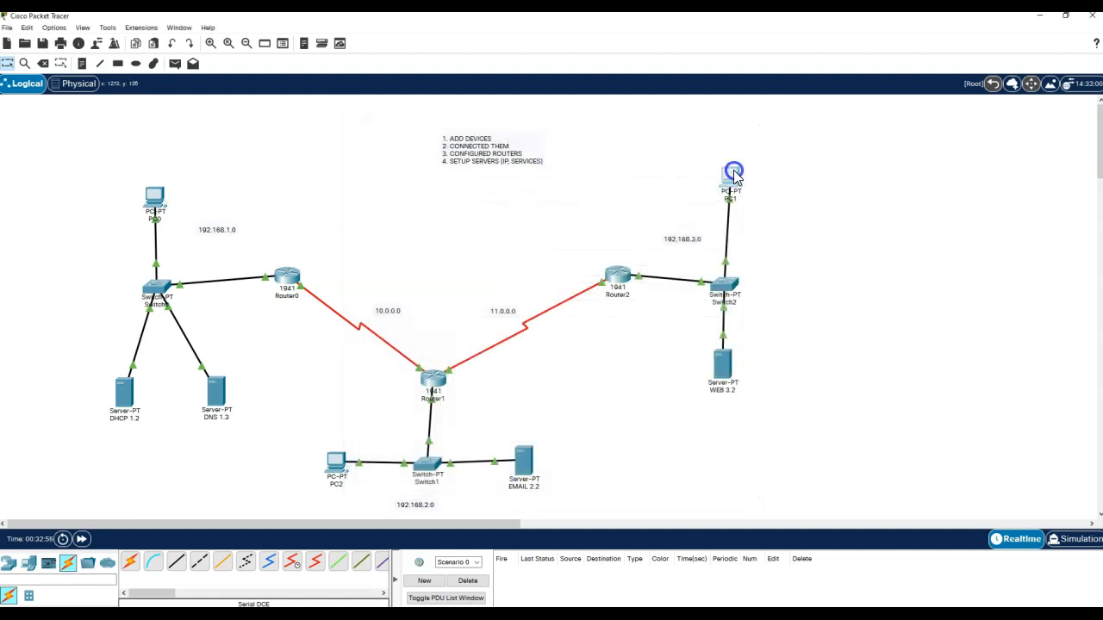
pyautogui.click(694, 181)
pyautogui.click(485, 167)
pyautogui.write('web.com')
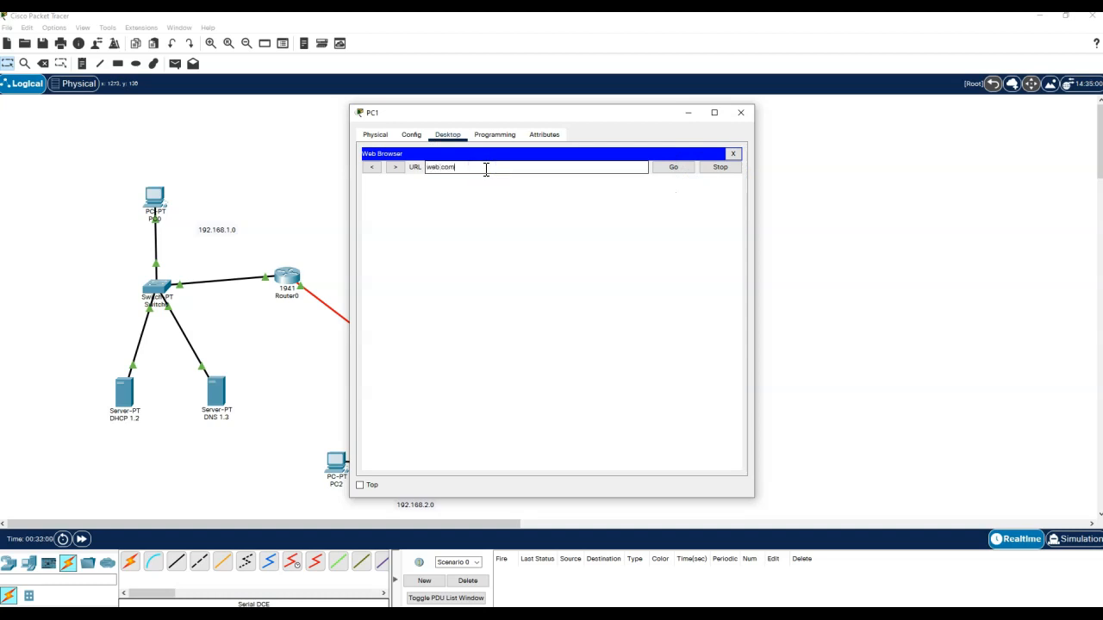
pyautogui.click(672, 167)
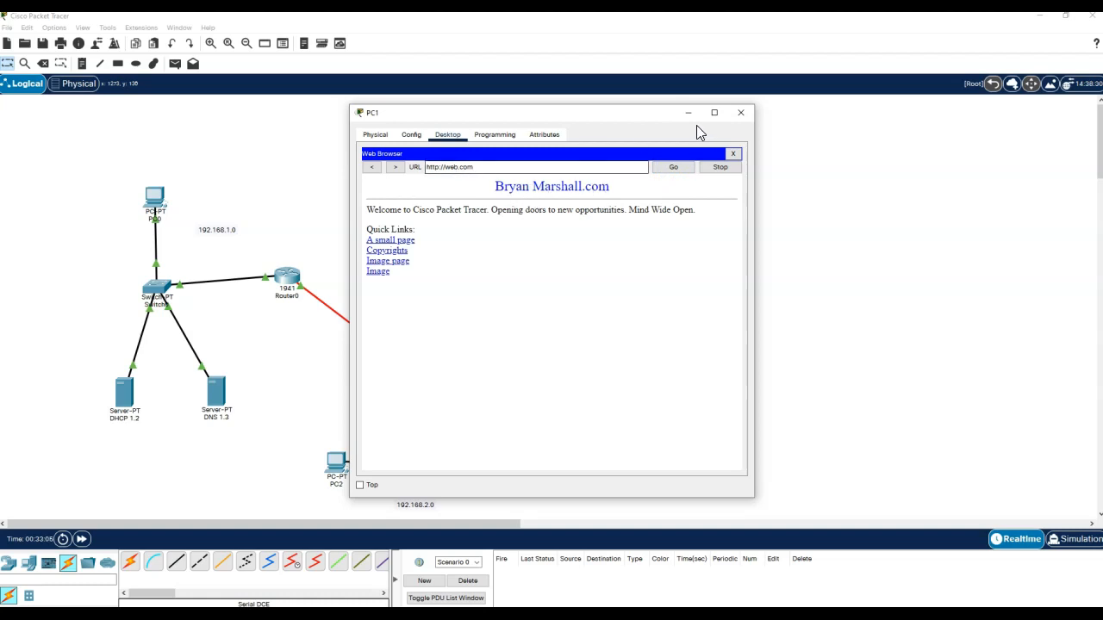
pyautogui.click(732, 153)
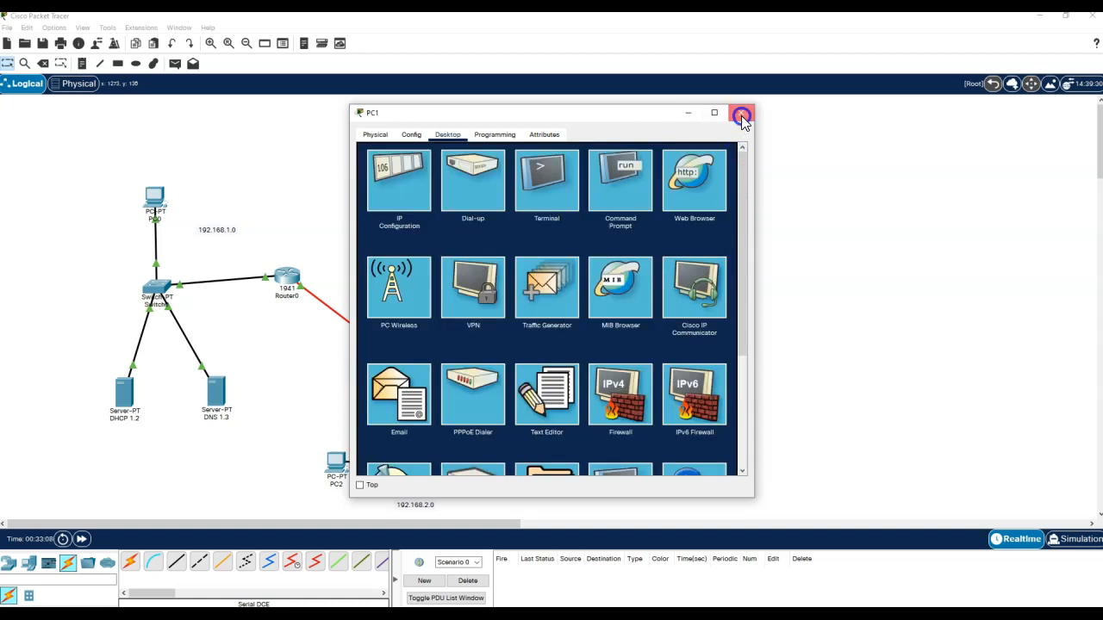
pyautogui.click(740, 112)
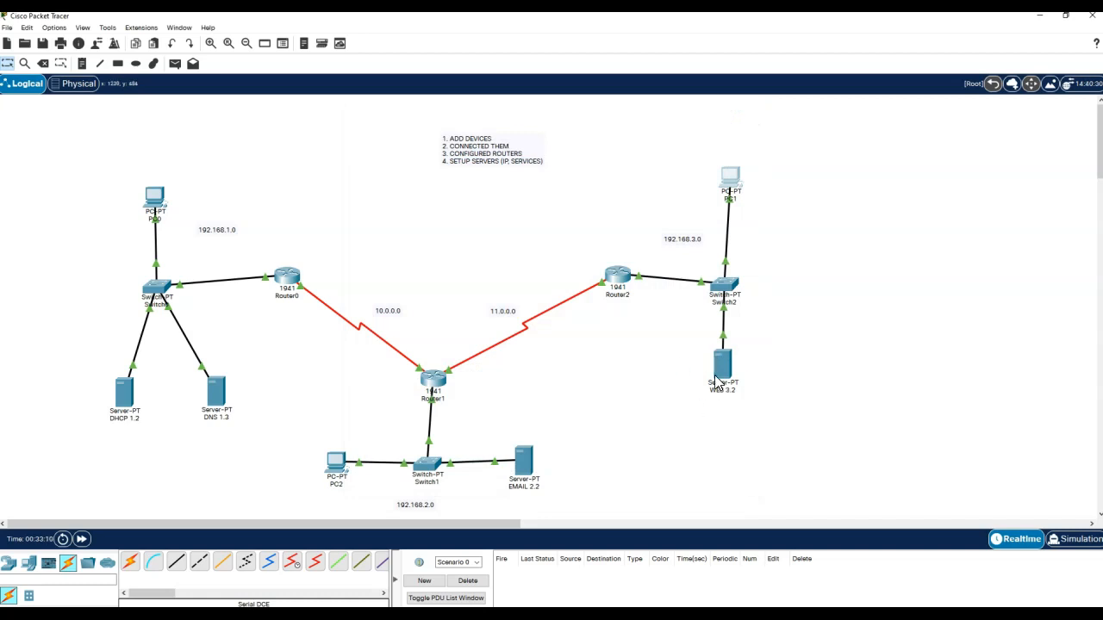
# - Turn off HTTP and HTTPS on the EMAIL 2.2 server
pyautogui.moveTo(717, 382)
pyautogui.click(524, 460)
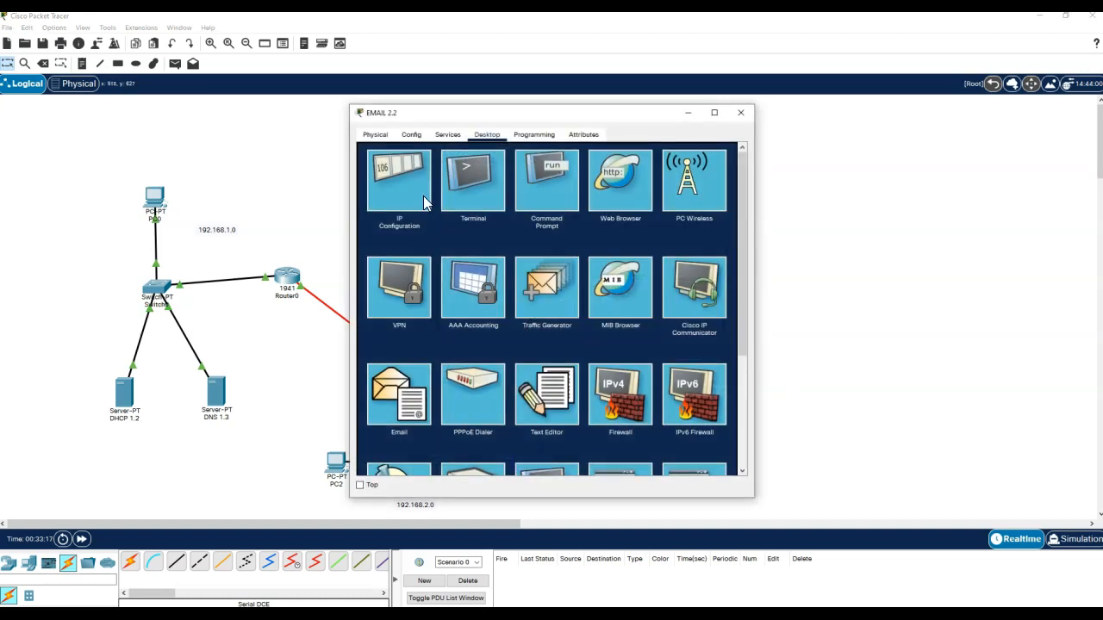
pyautogui.click(448, 136)
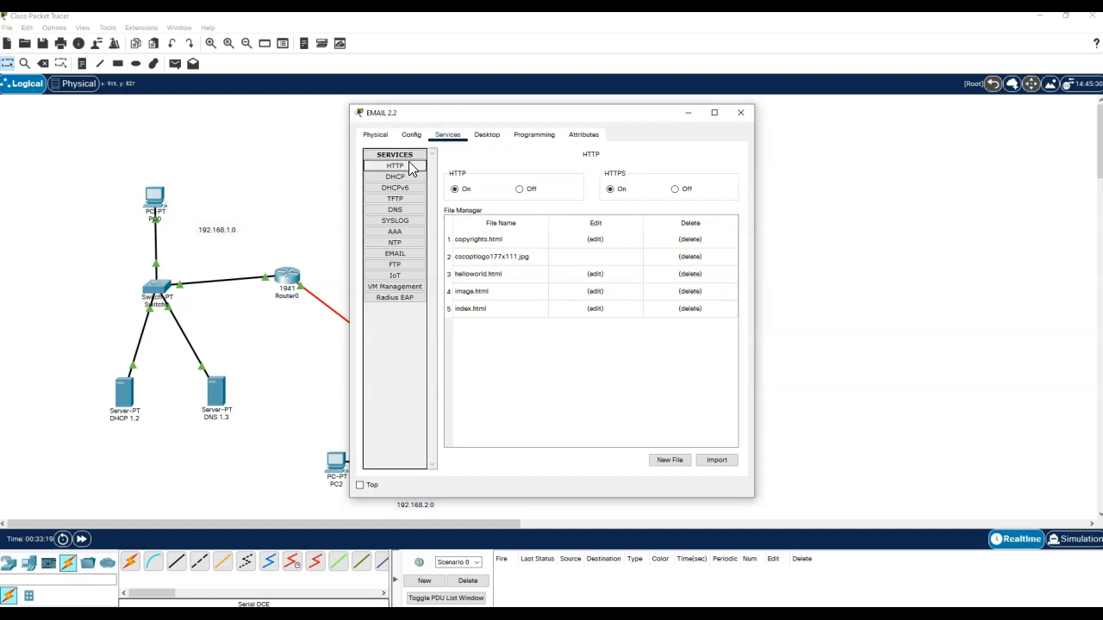
pyautogui.click(518, 189)
pyautogui.click(676, 189)
pyautogui.click(403, 177)
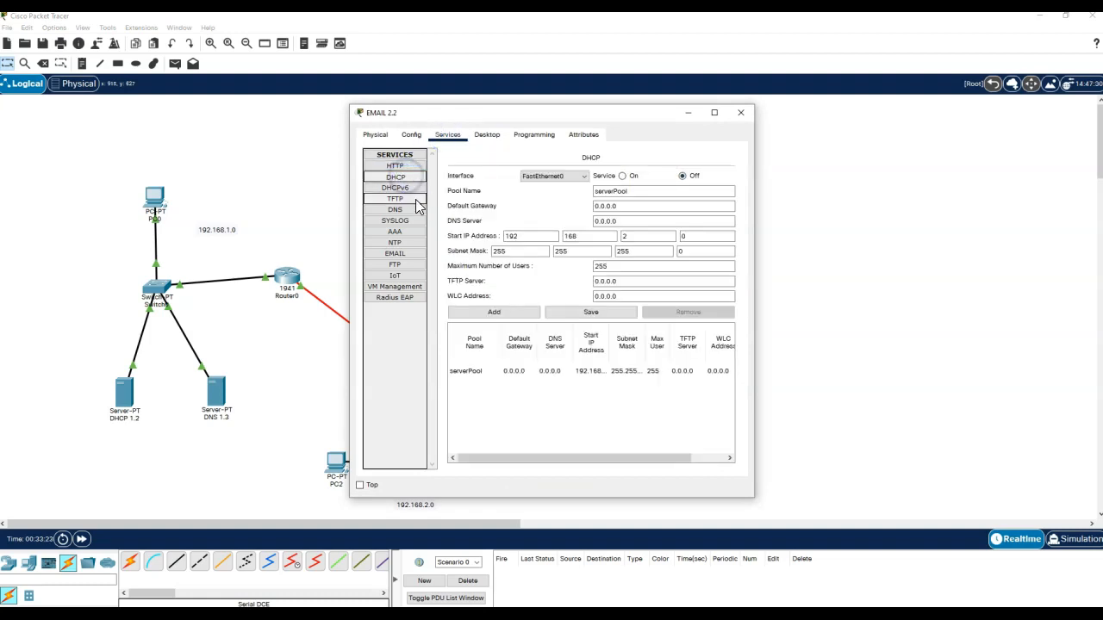
pyautogui.click(405, 209)
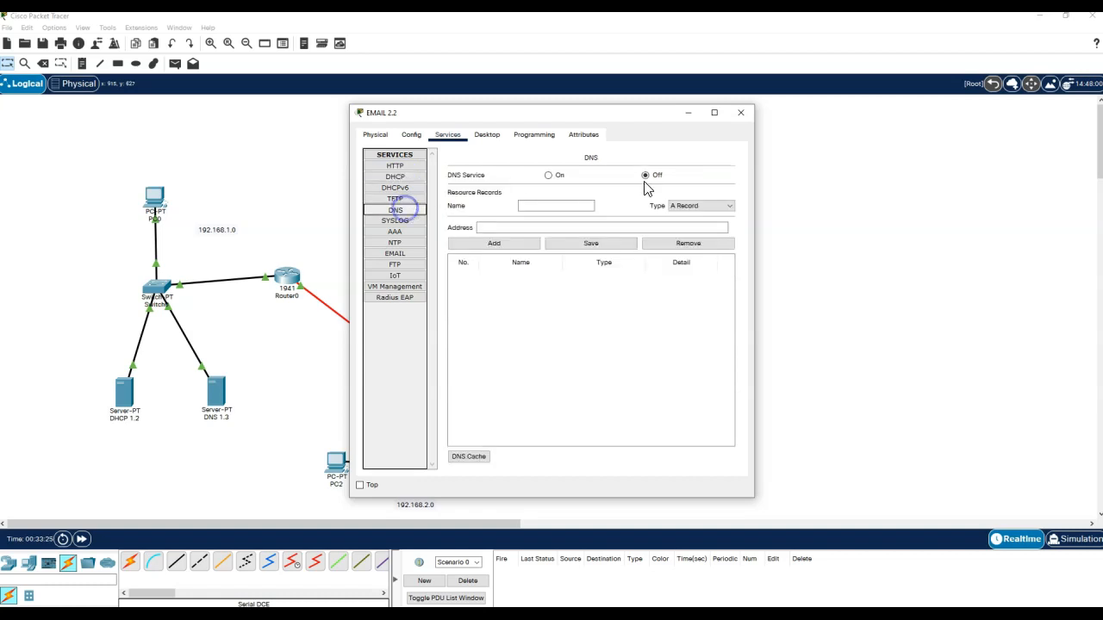
# - Set the EMAIL 2.2 server's mail domain to email.com
pyautogui.click(398, 255)
pyautogui.click(593, 217)
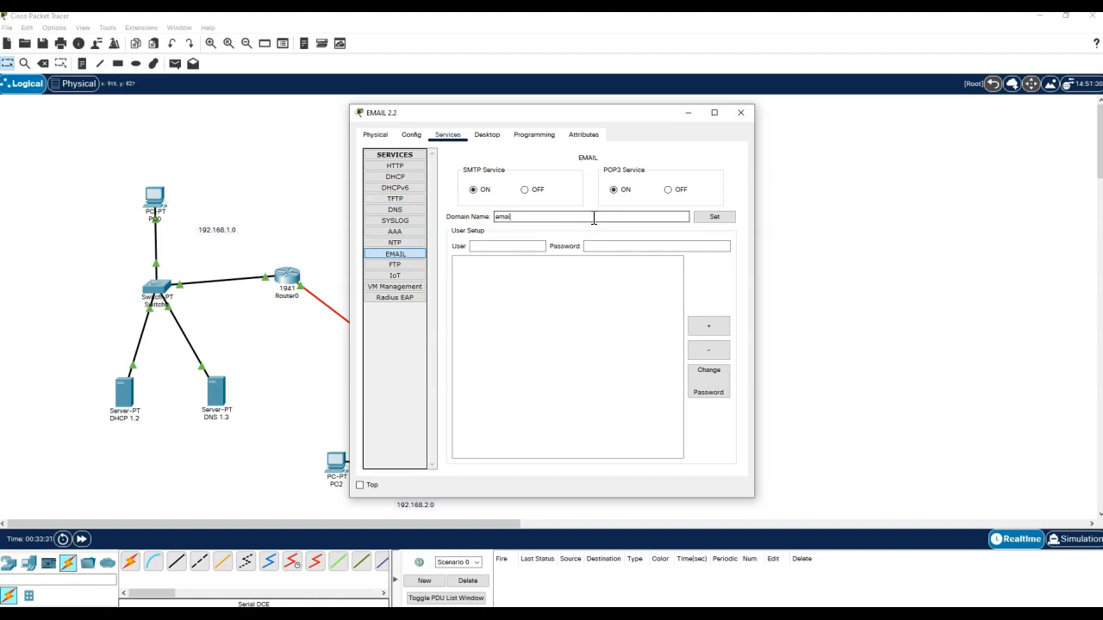
pyautogui.write('om')
pyautogui.click(717, 217)
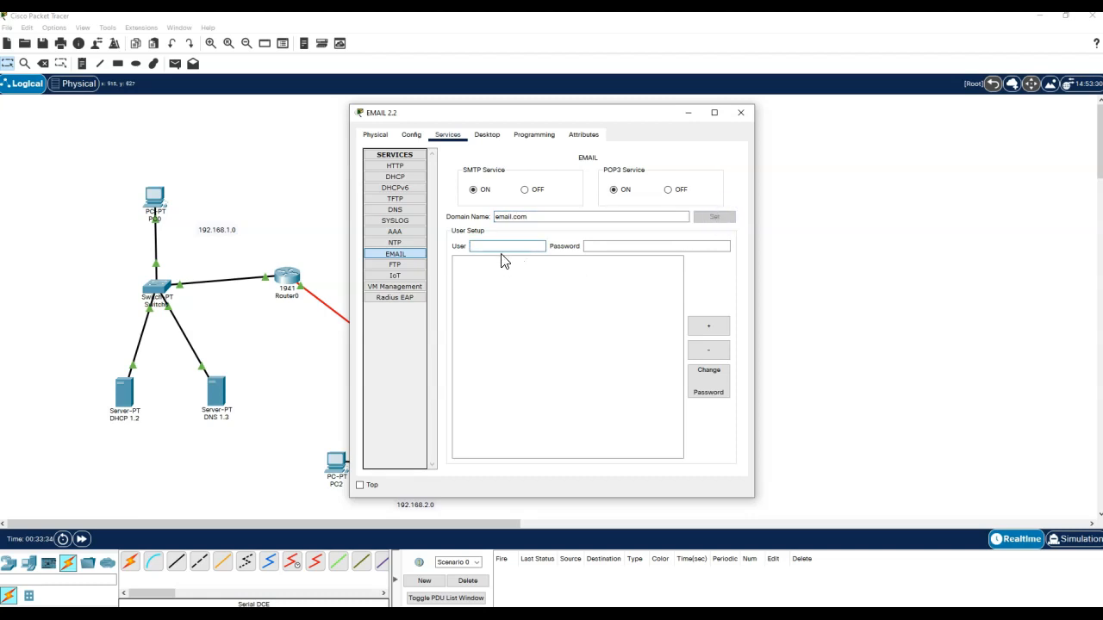
pyautogui.write('u1')
# - Add mail user accounts u1, u2 and u3 with passwords, then close the window
pyautogui.press('Tab')
pyautogui.click(710, 325)
pyautogui.click(488, 247)
pyautogui.write('u')
pyautogui.click(605, 247)
pyautogui.write('u2')
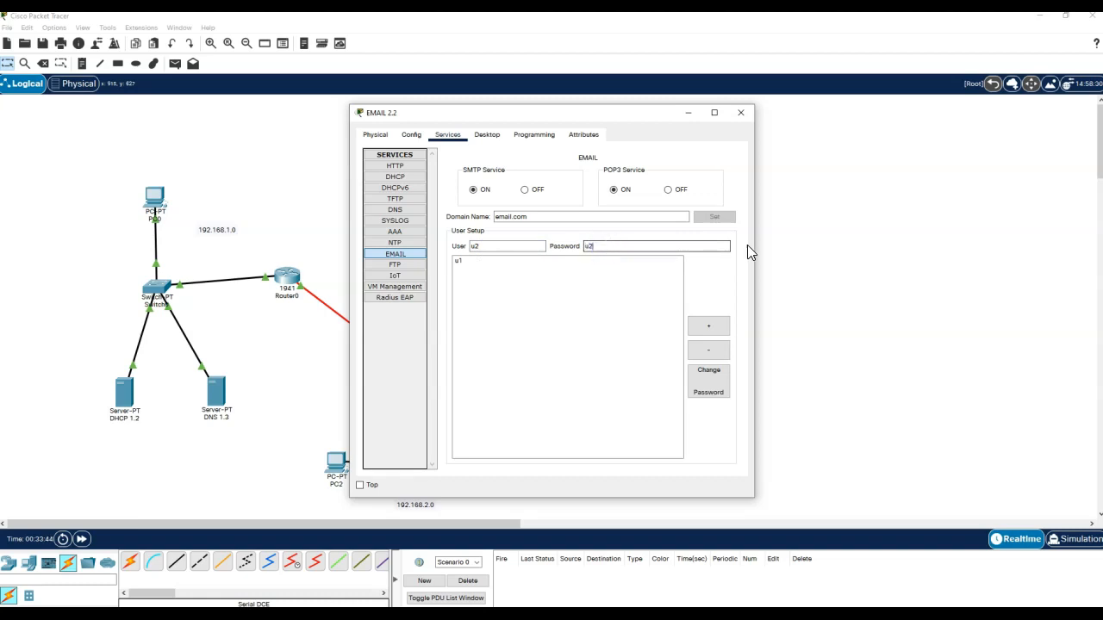
pyautogui.click(708, 326)
pyautogui.click(487, 247)
pyautogui.write('u3')
pyautogui.press('Tab')
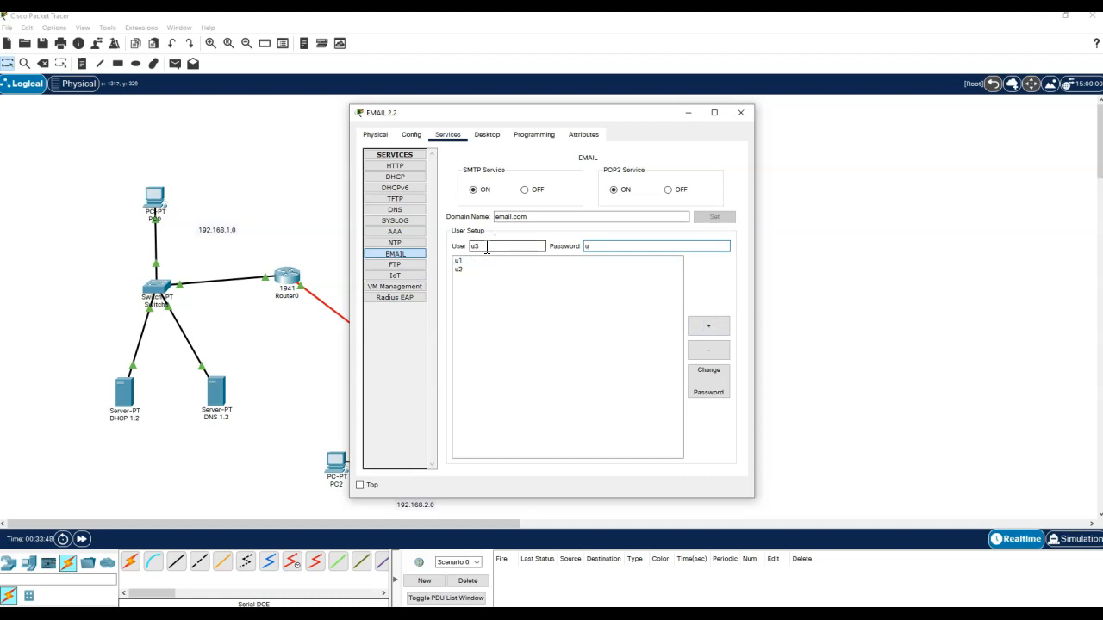
pyautogui.click(708, 327)
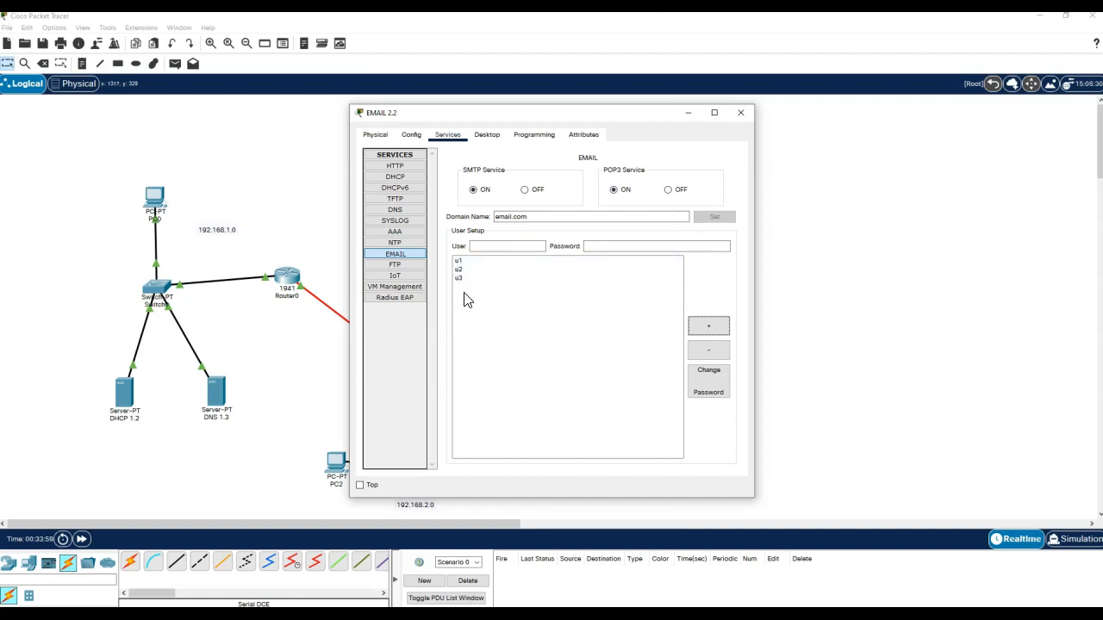
pyautogui.click(743, 115)
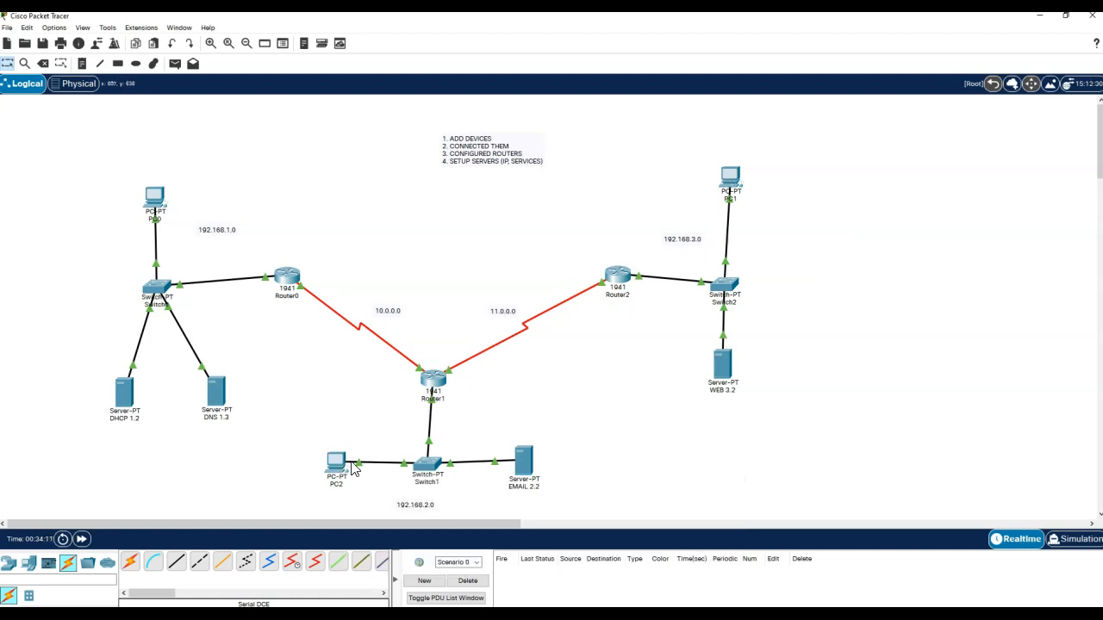
# - Fill PC1's mail setup: display name, u1's address, email.com as both servers, and u1 logon
pyautogui.click(729, 177)
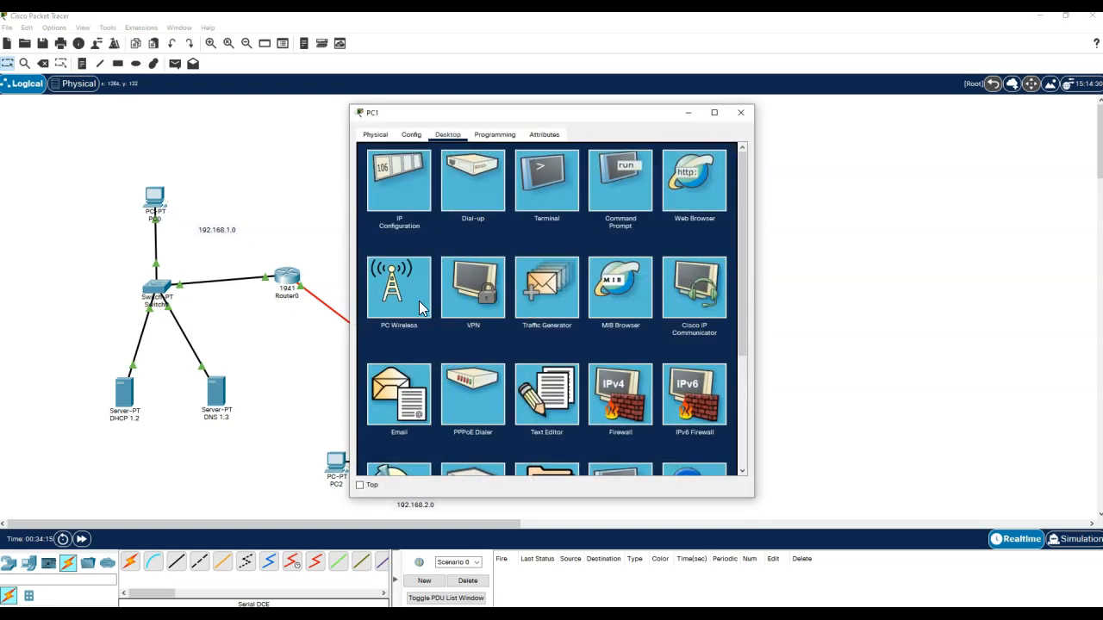
pyautogui.click(399, 400)
pyautogui.click(448, 185)
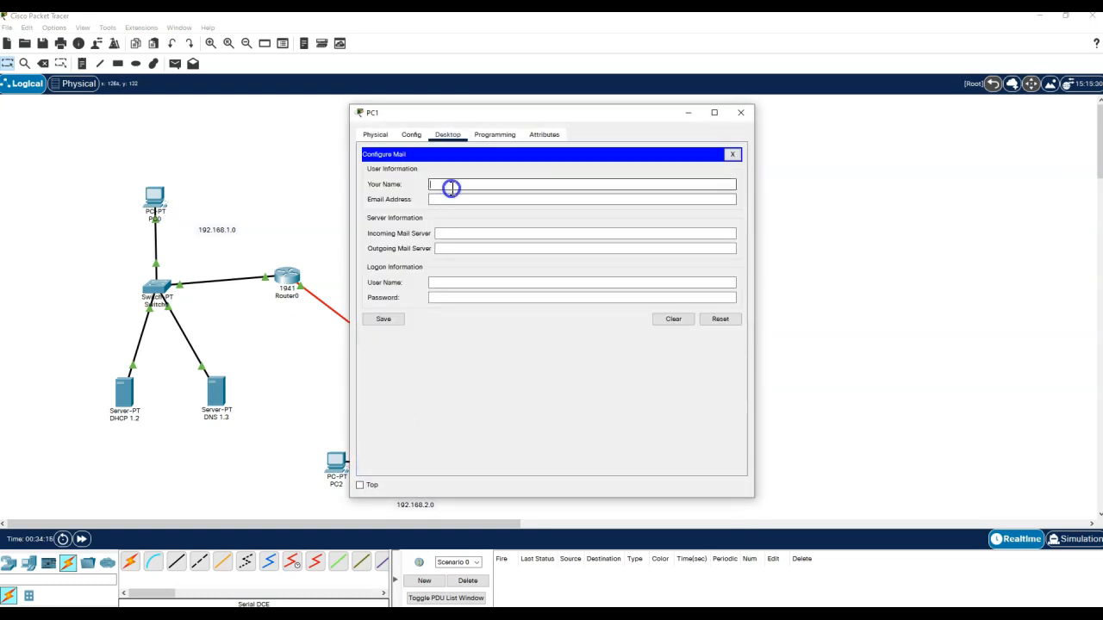
pyautogui.write('User 1')
pyautogui.press('Tab')
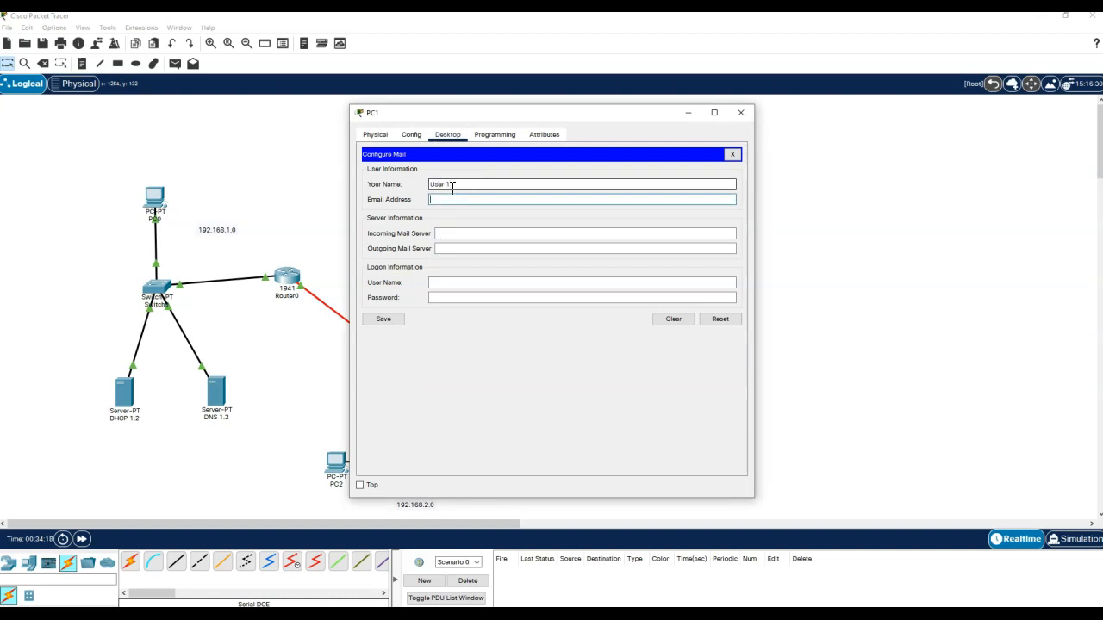
pyautogui.write('u1@emai')
pyautogui.press('Tab')
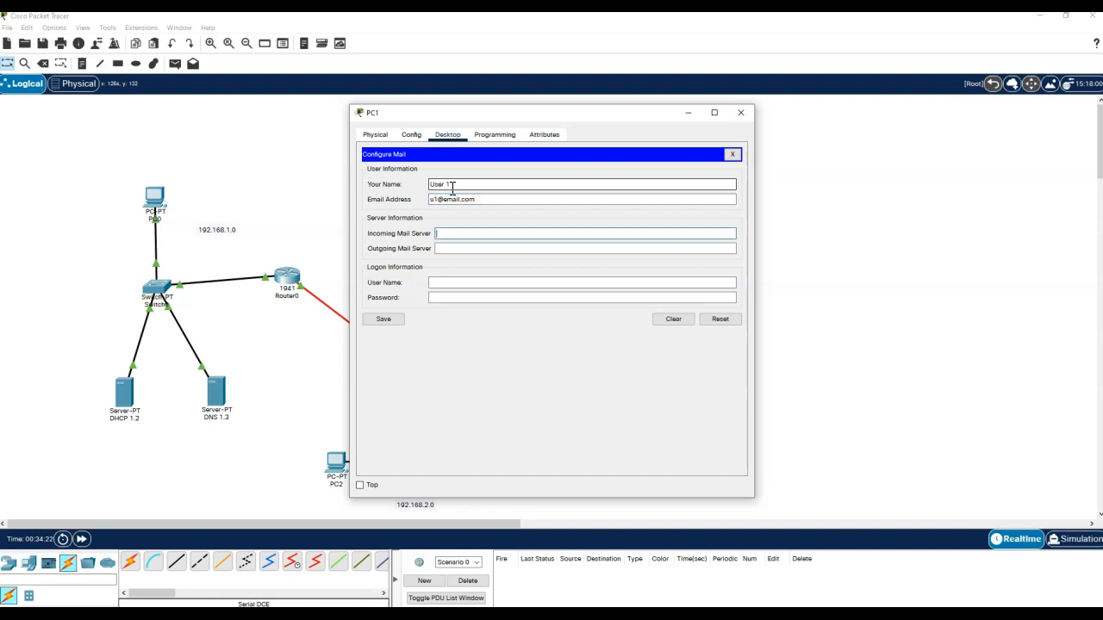
pyautogui.write('email.com')
pyautogui.press('Tab')
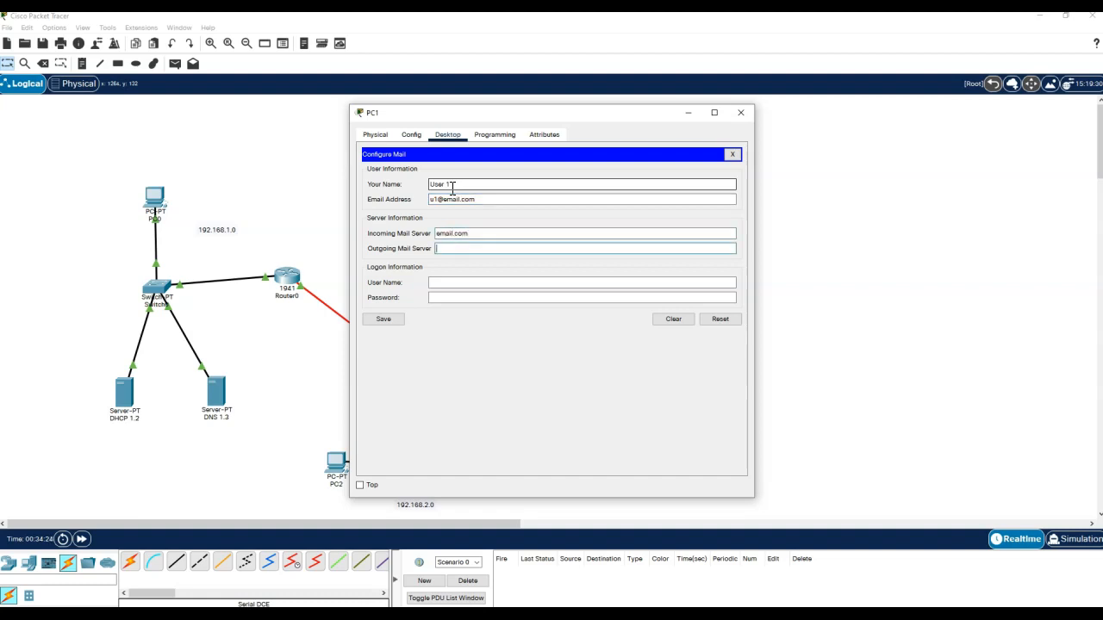
pyautogui.write('emu1')
pyautogui.press('Tab')
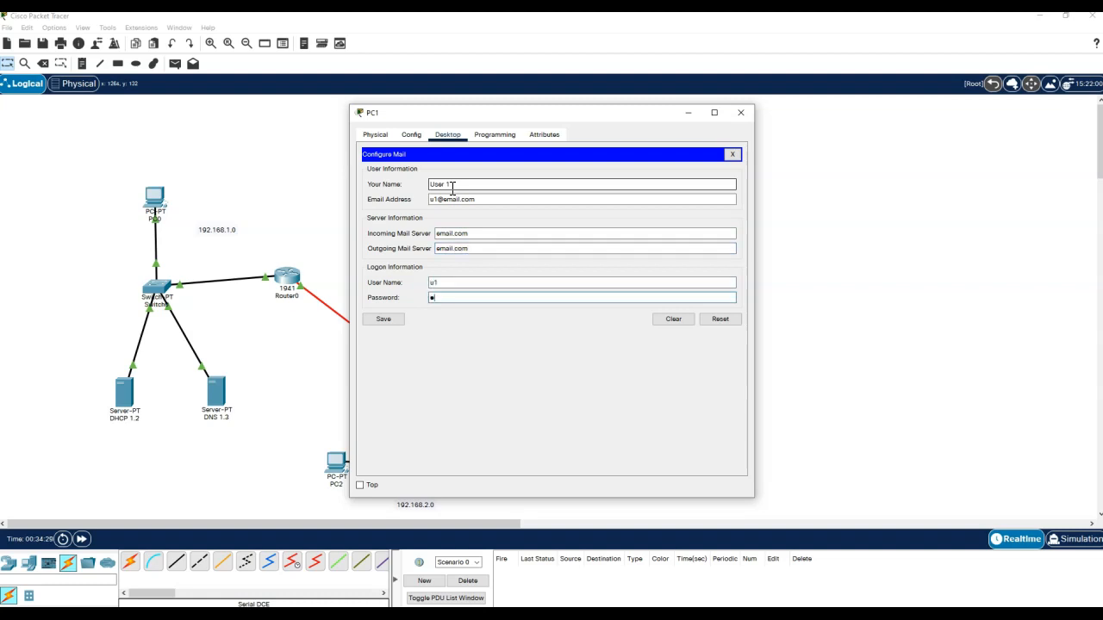
# - Save PC1's mail settings and send u2 a mail with subject 'hey' and body 'howdy howdy'
pyautogui.click(383, 319)
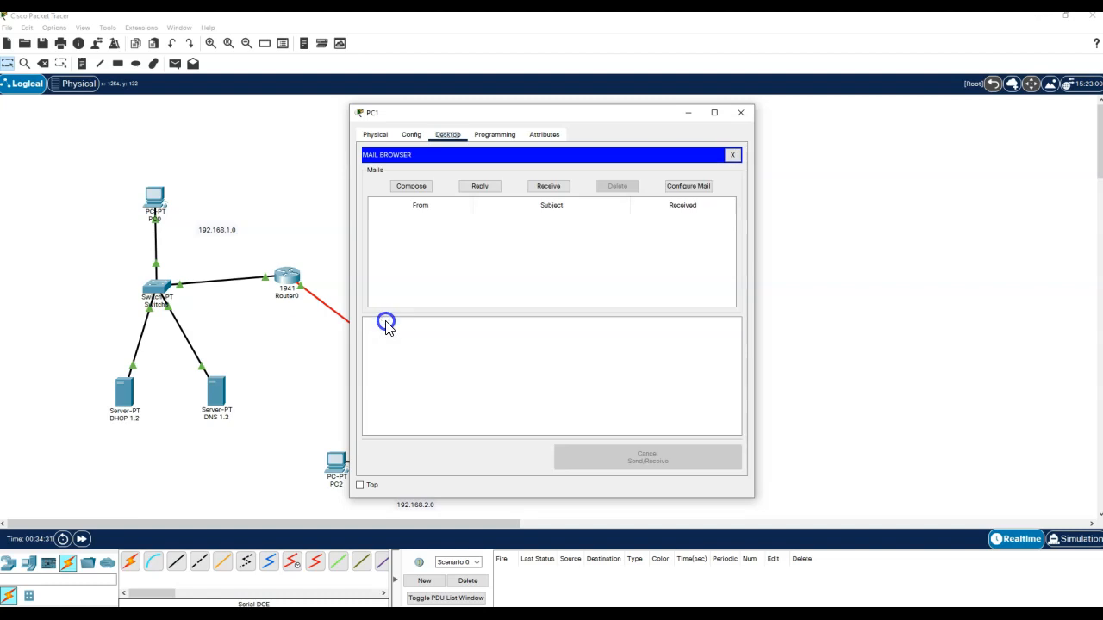
pyautogui.click(411, 187)
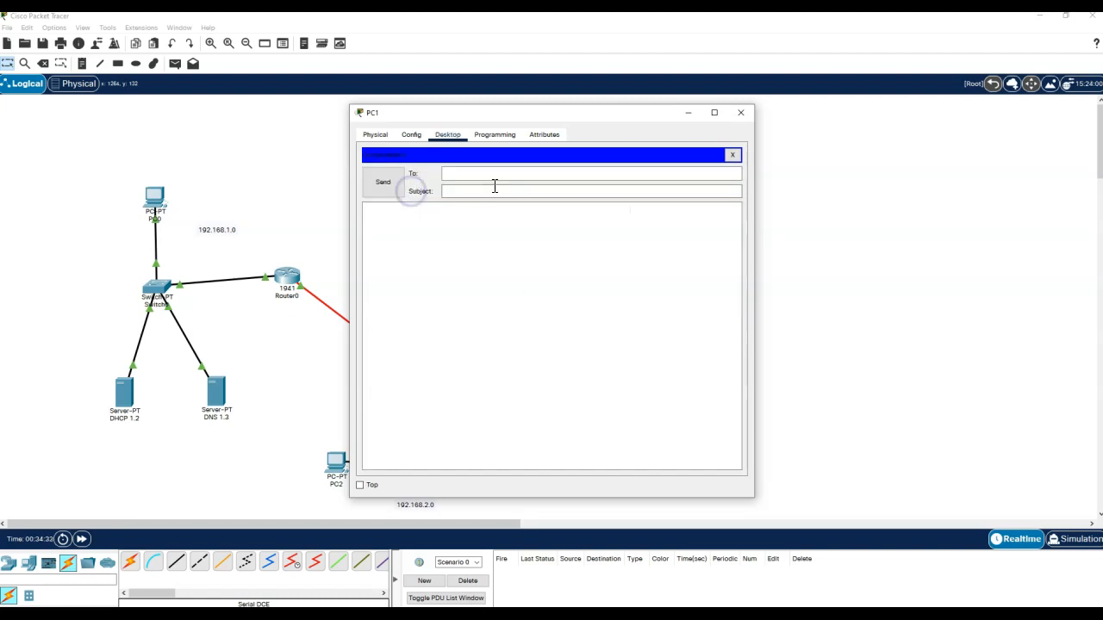
pyautogui.click(490, 175)
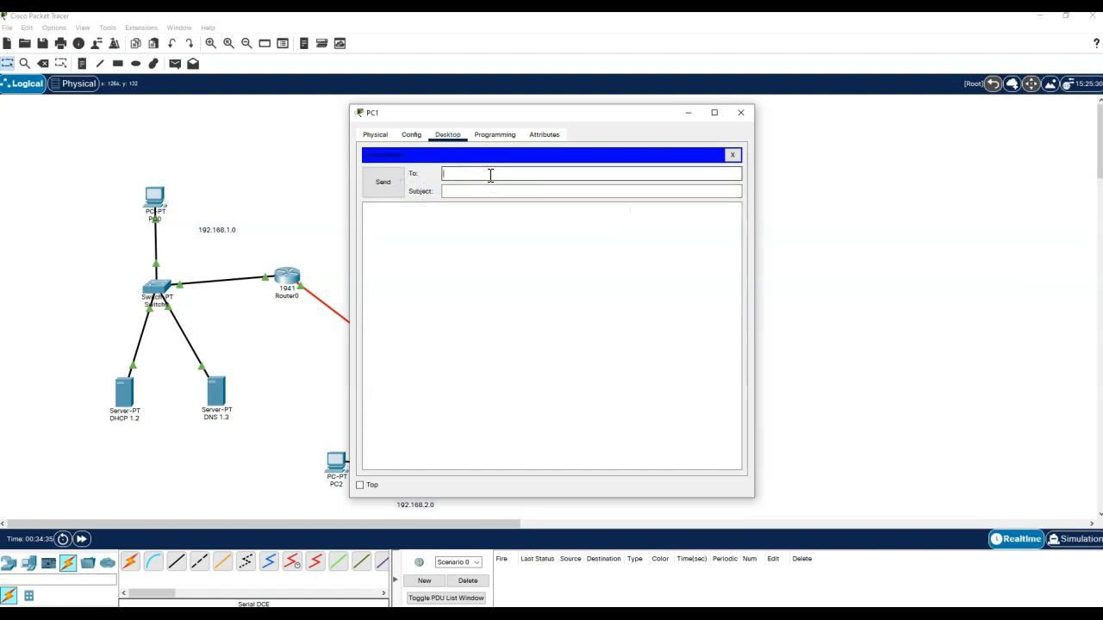
pyautogui.write('u2@email.com')
pyautogui.press('Tab')
pyautogui.write('hey')
pyautogui.press('Tab')
pyautogui.write('howdy how')
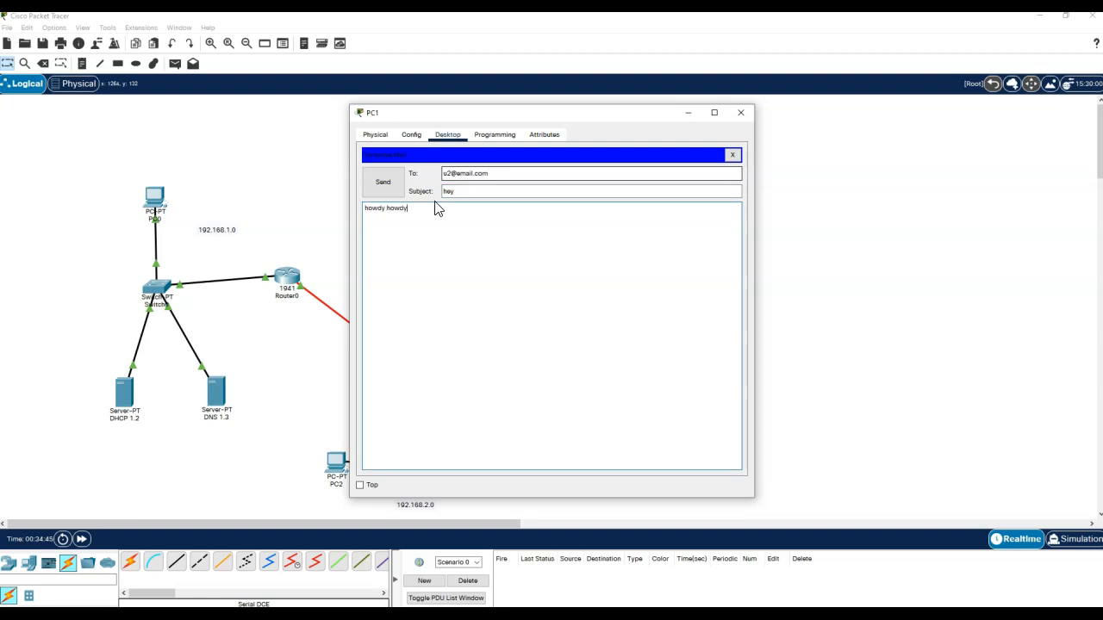
pyautogui.click(384, 182)
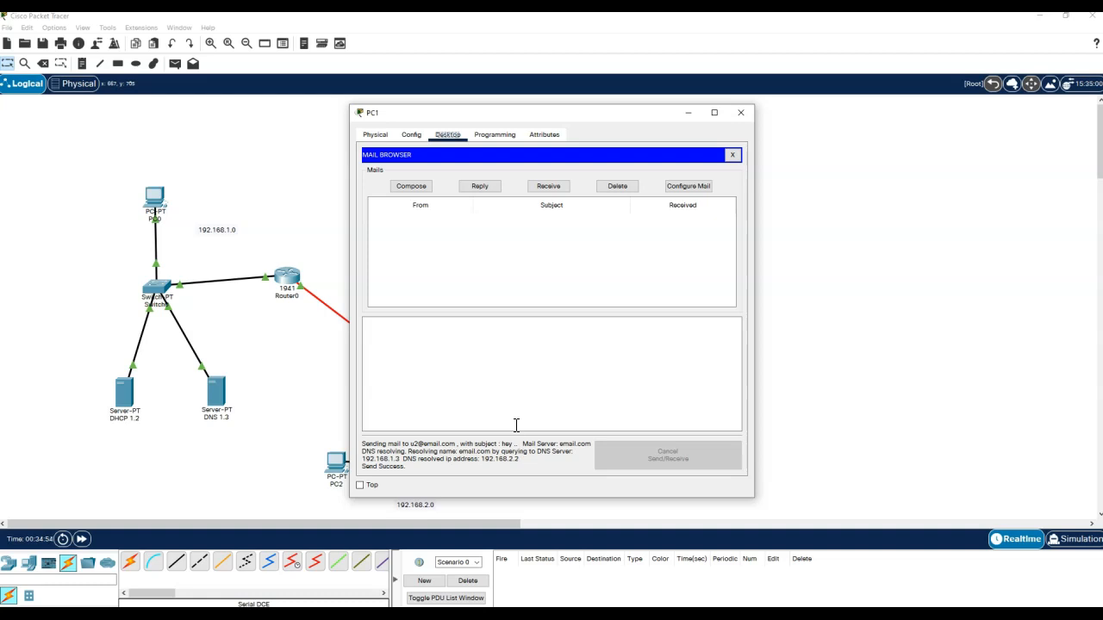
pyautogui.click(743, 111)
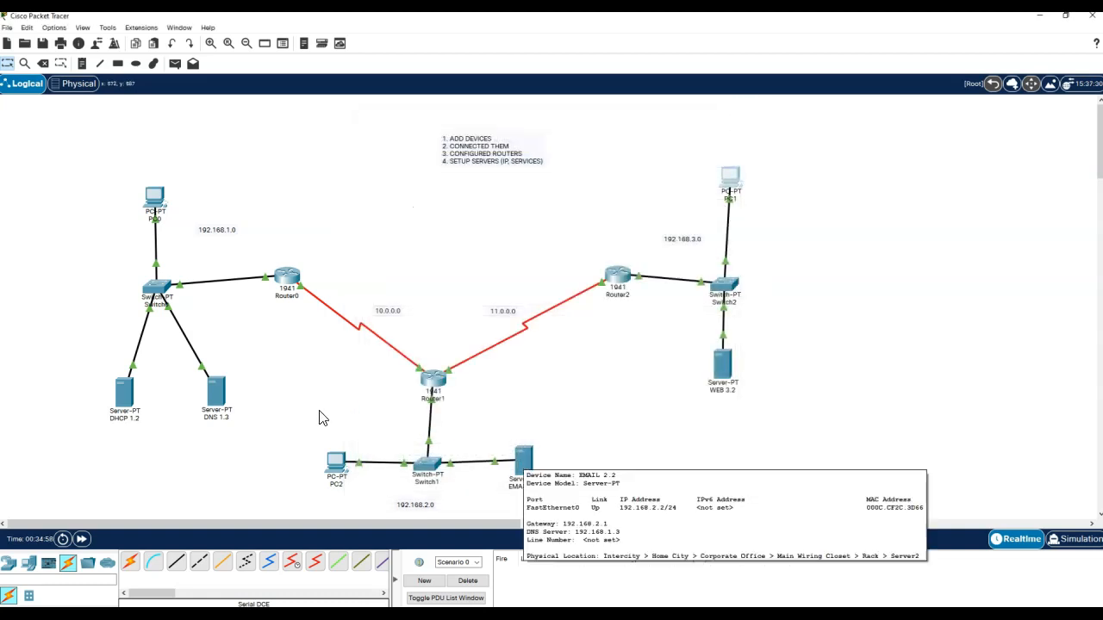
# - Configure PC2's mail client with display name, e-mail address, email.com servers and login, then save
pyautogui.click(334, 464)
pyautogui.click(410, 388)
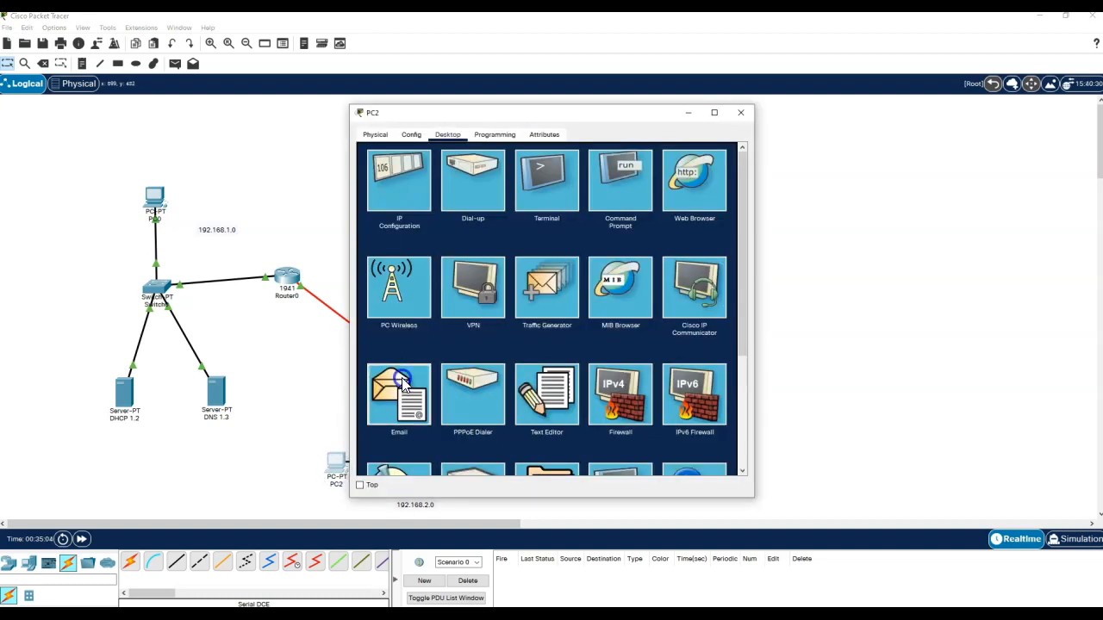
pyautogui.click(454, 185)
pyautogui.write('User 2')
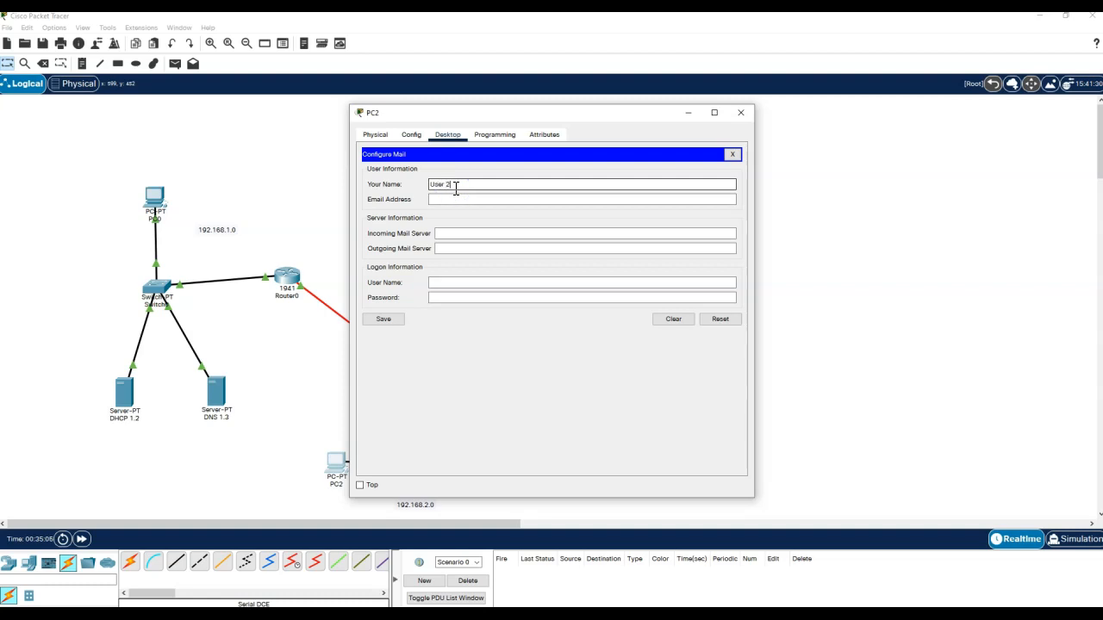
pyautogui.press('Tab')
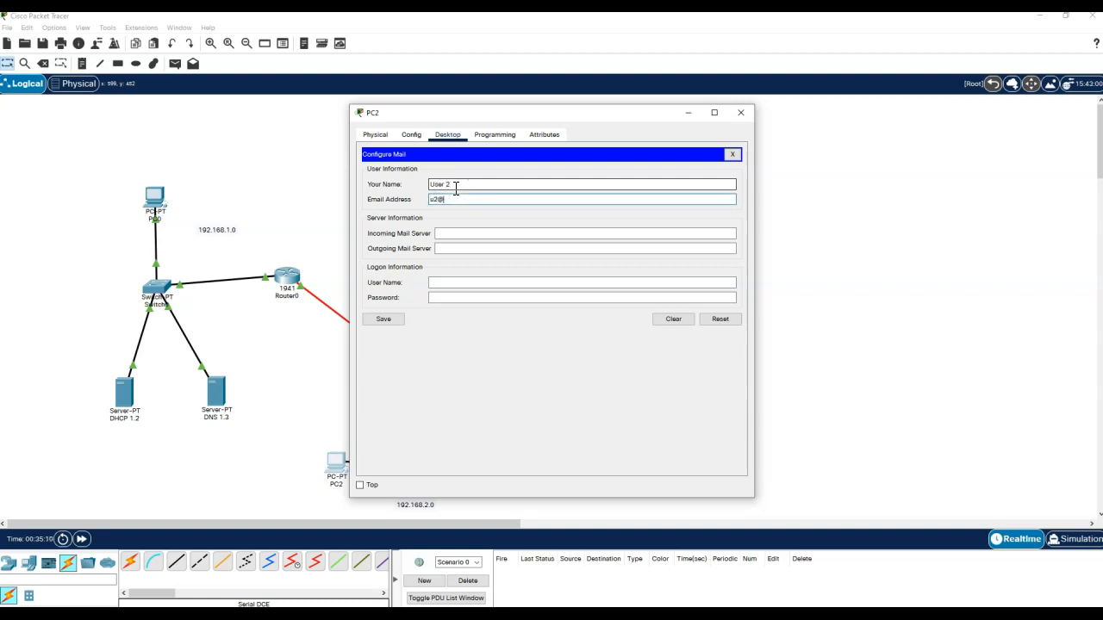
pyautogui.write('u2@email.com')
pyautogui.press('Tab')
pyautogui.write('email.com')
pyautogui.press('Tab')
pyautogui.write('email.com')
pyautogui.press('Tab')
pyautogui.press('Tab')
pyautogui.write('u')
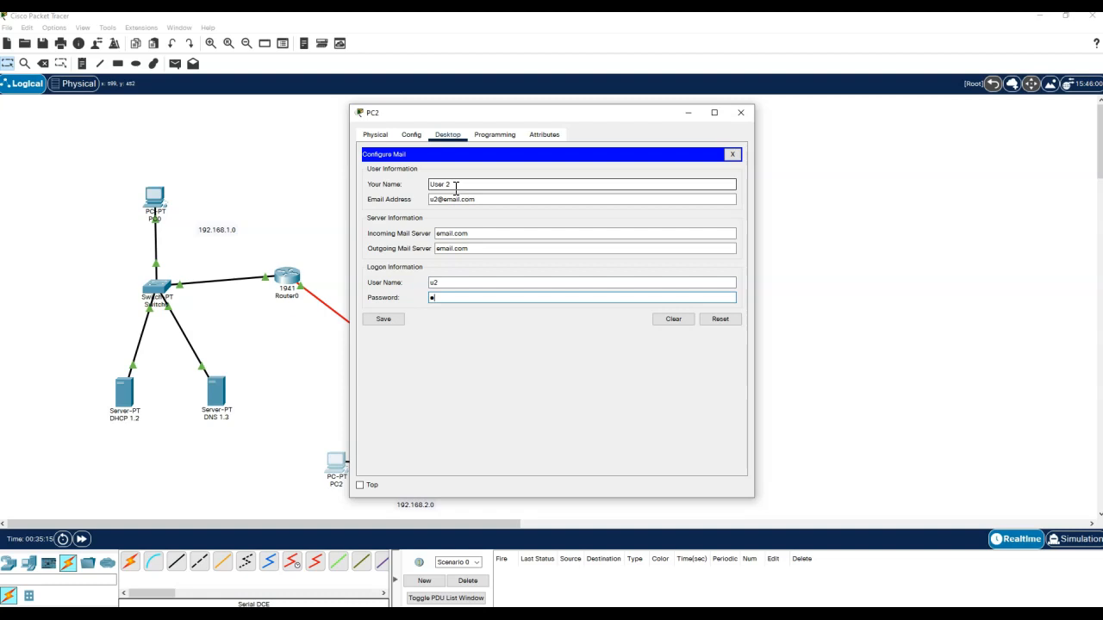
pyautogui.write('2')
pyautogui.click(381, 318)
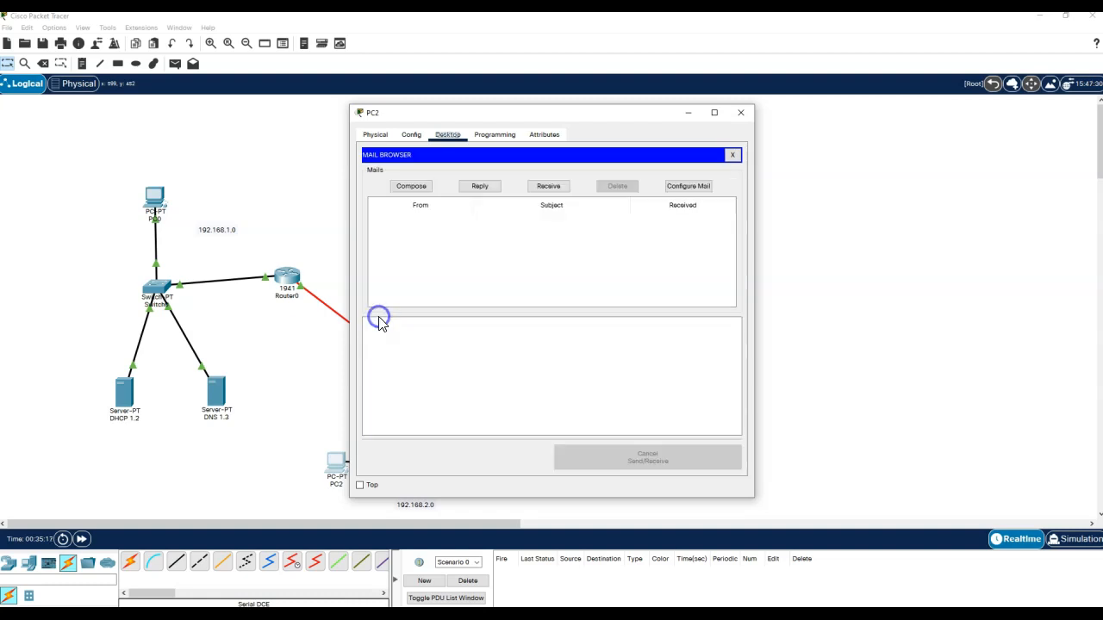
# - Receive the 'hey' message on PC2, reply 'yep' to the first user, and close PC2
pyautogui.click(551, 186)
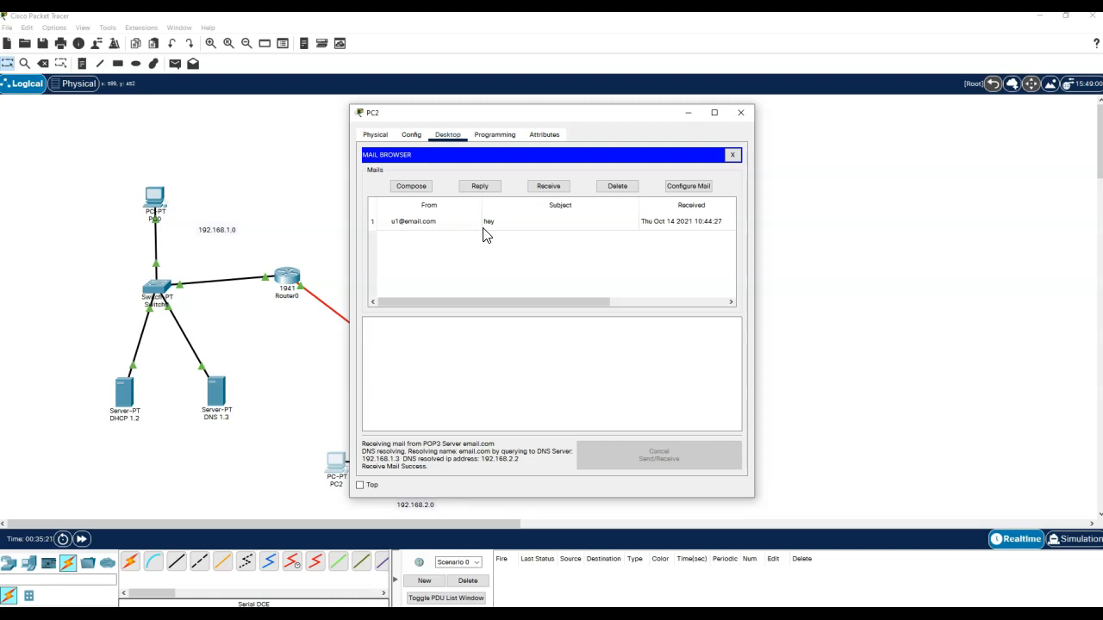
pyautogui.click(443, 224)
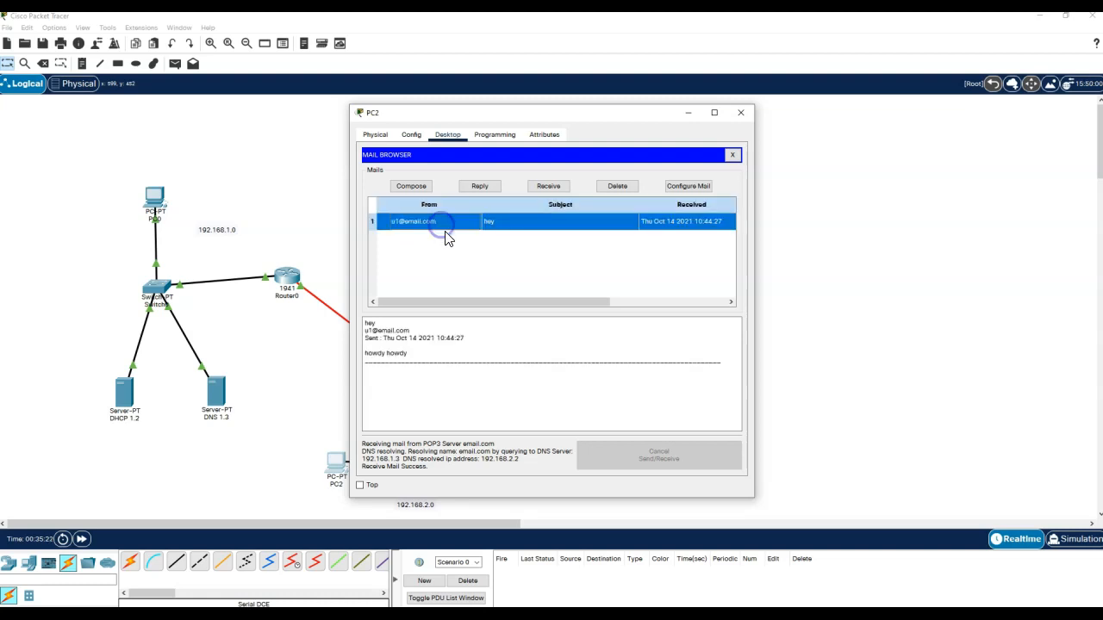
pyautogui.click(479, 187)
pyautogui.write('yep')
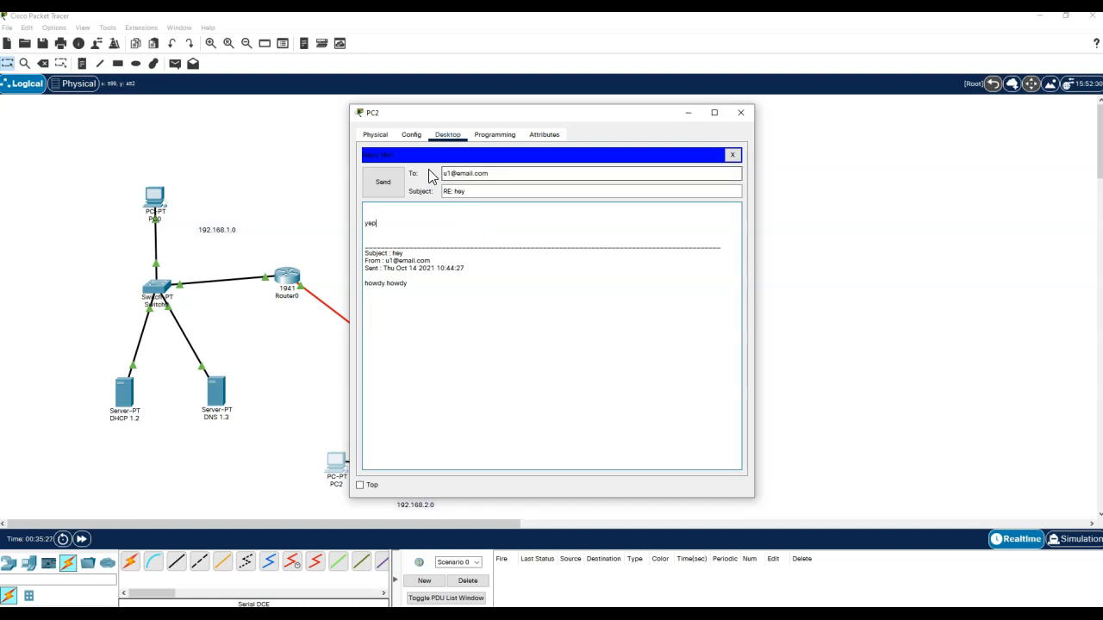
pyautogui.click(387, 177)
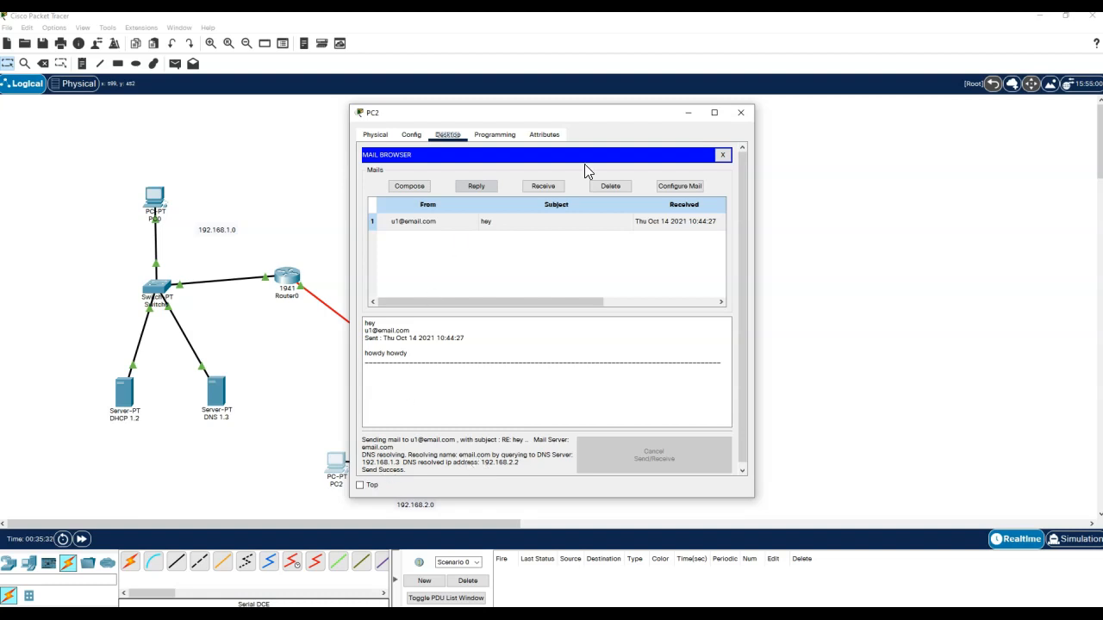
pyautogui.click(724, 155)
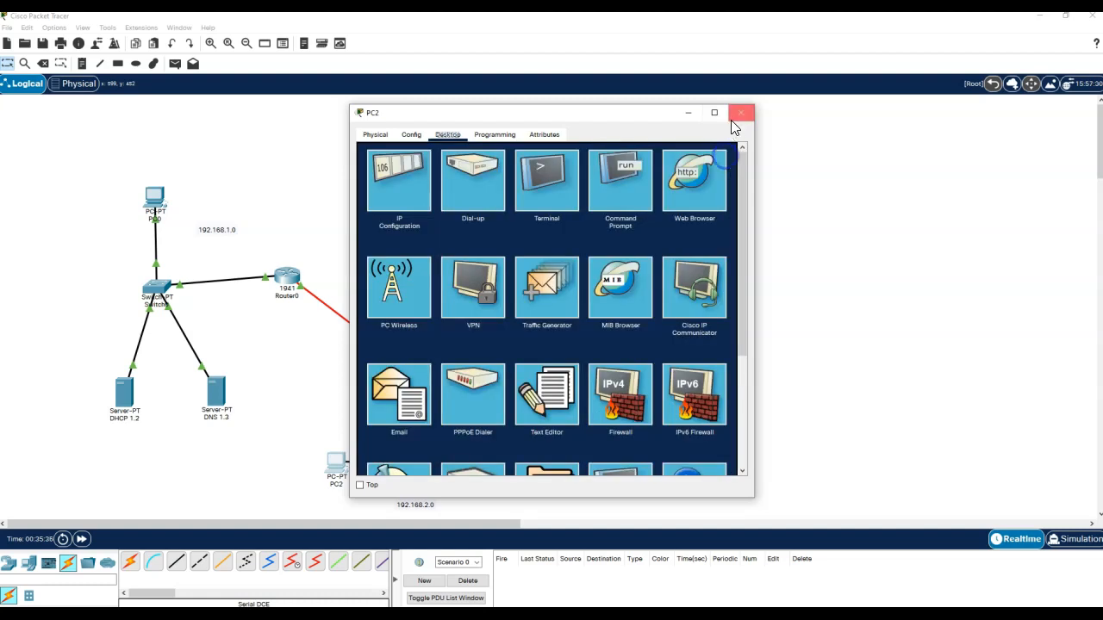
pyautogui.click(741, 113)
pyautogui.click(270, 181)
# - Configure PC0's mail as 'User 3' with its address, email.com servers, login and password, then save
pyautogui.click(156, 196)
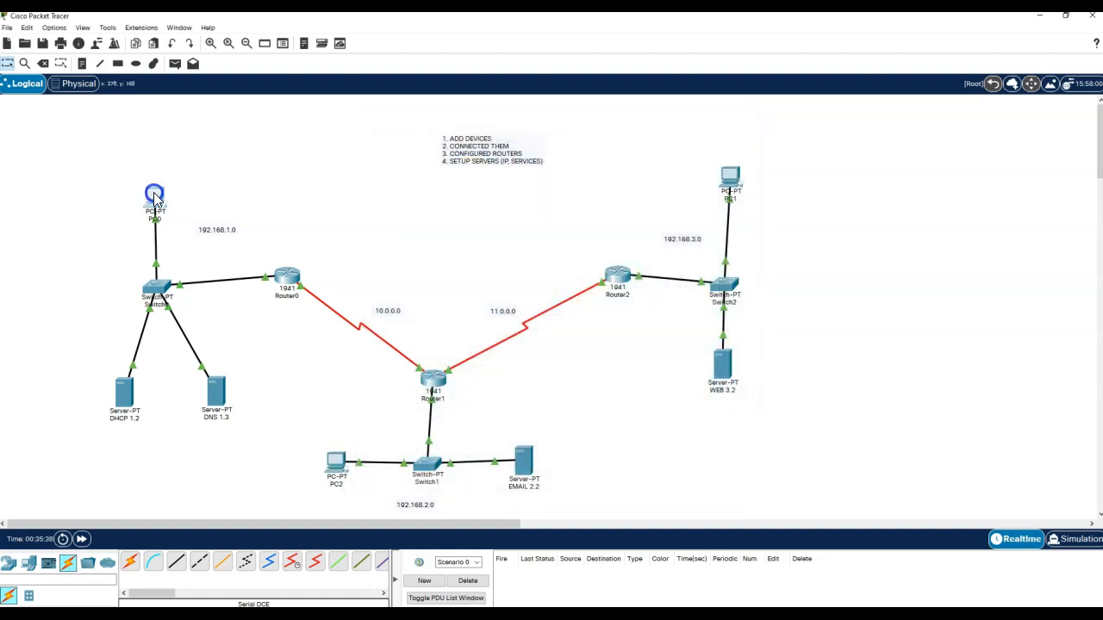
pyautogui.click(399, 387)
pyautogui.click(475, 184)
pyautogui.write('User 3')
pyautogui.press('Tab')
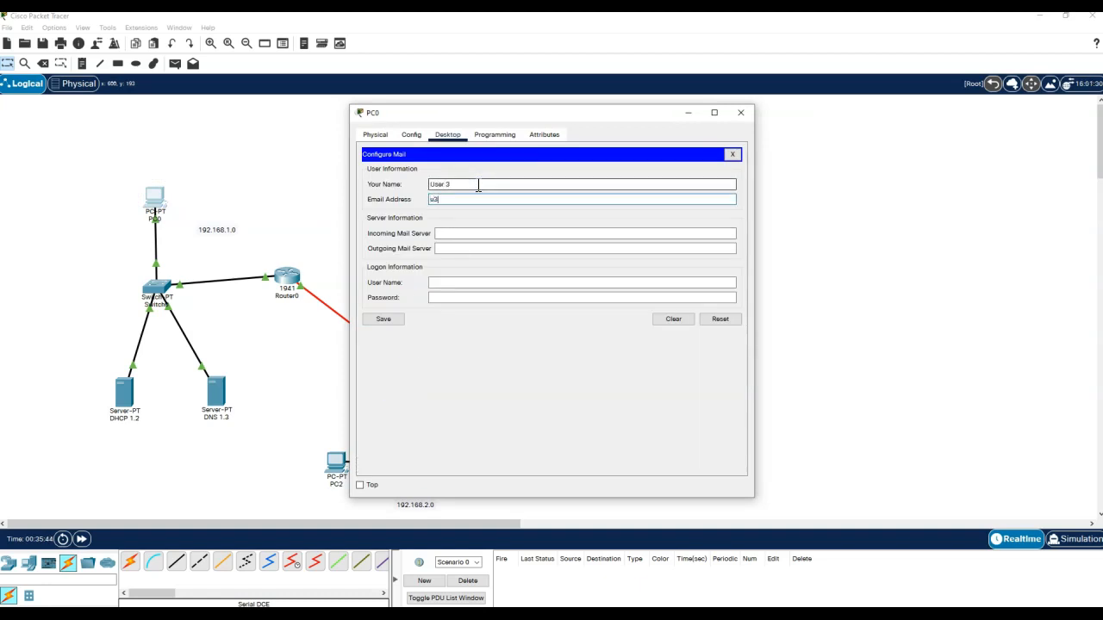
pyautogui.write('u3@email.com')
pyautogui.press('Tab')
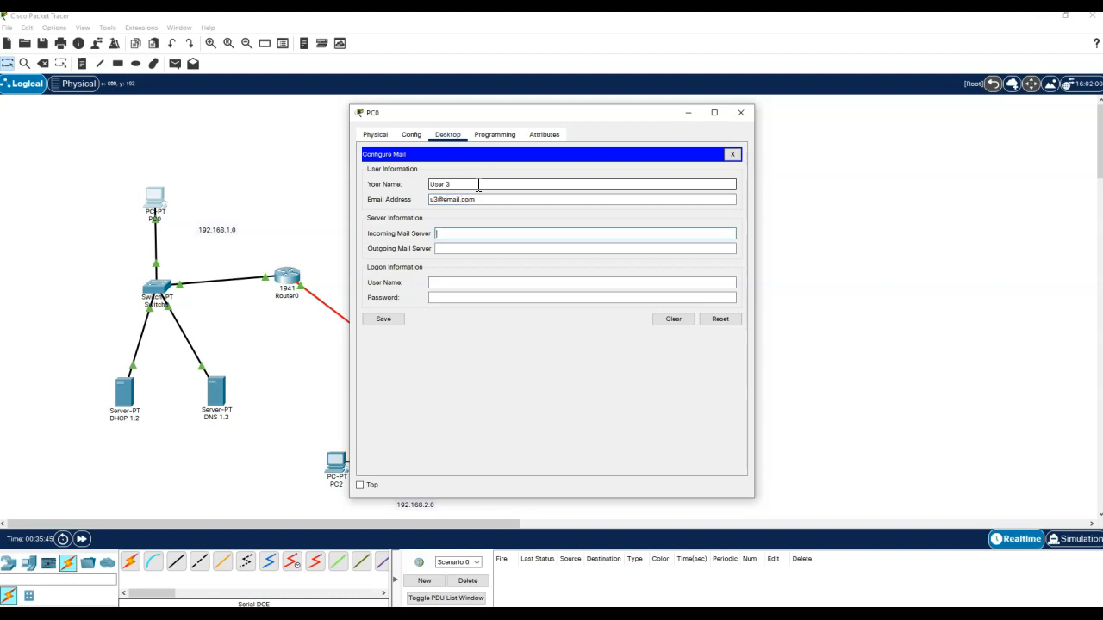
pyautogui.write('email.com')
pyautogui.press('Tab')
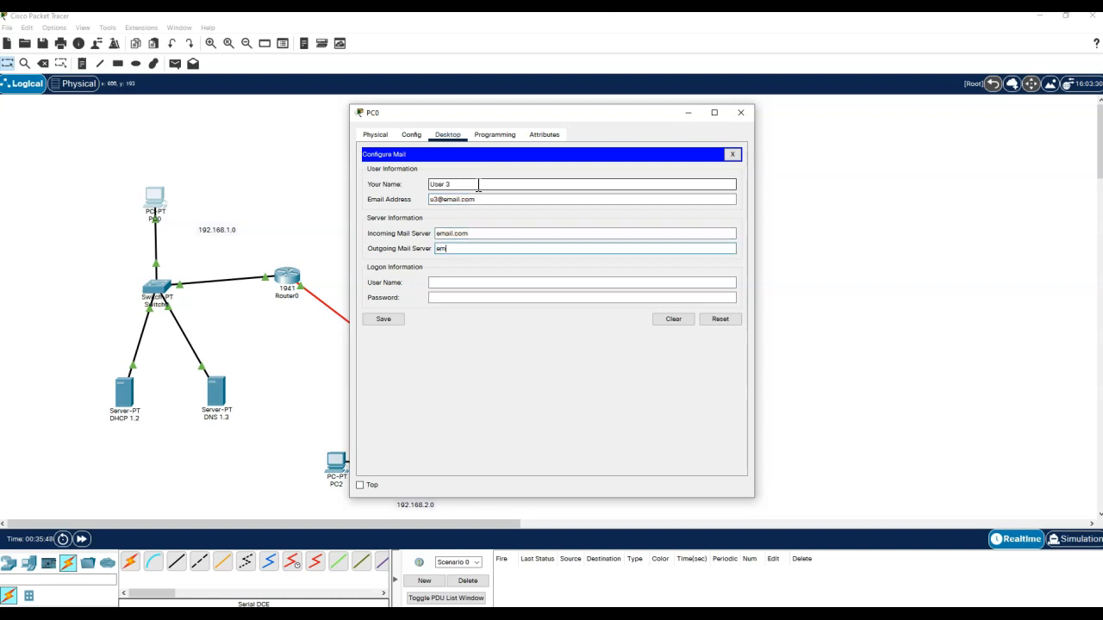
pyautogui.write('email.com')
pyautogui.press('Tab')
pyautogui.write('u3')
pyautogui.press('Tab')
pyautogui.write('u3')
pyautogui.click(381, 318)
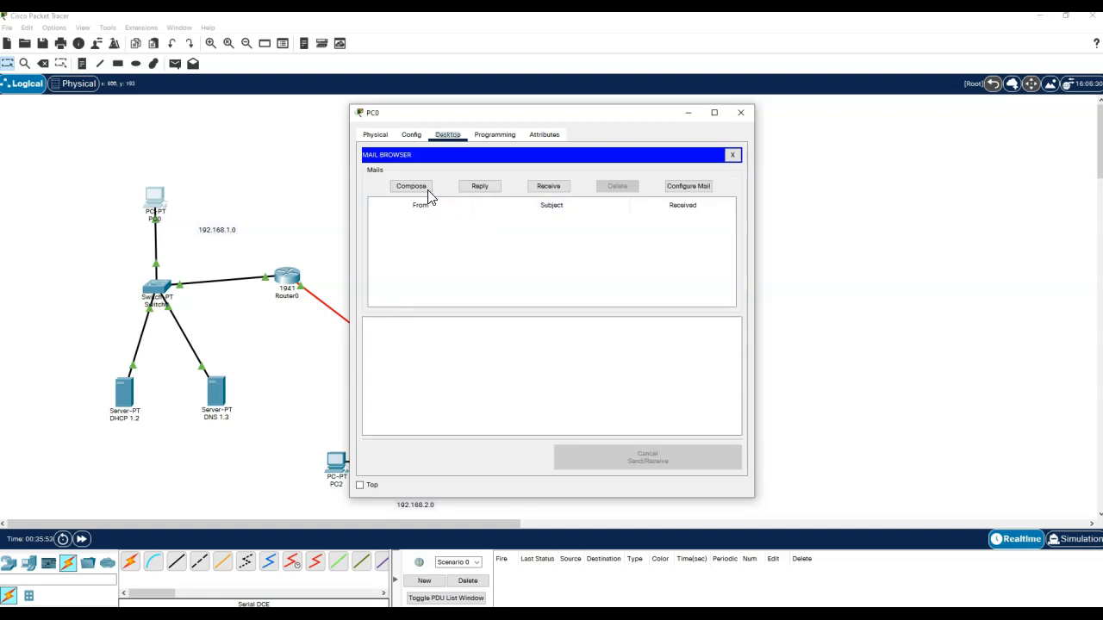
# - Compose a mail to the first user with subject 'another' and send it
pyautogui.click(427, 191)
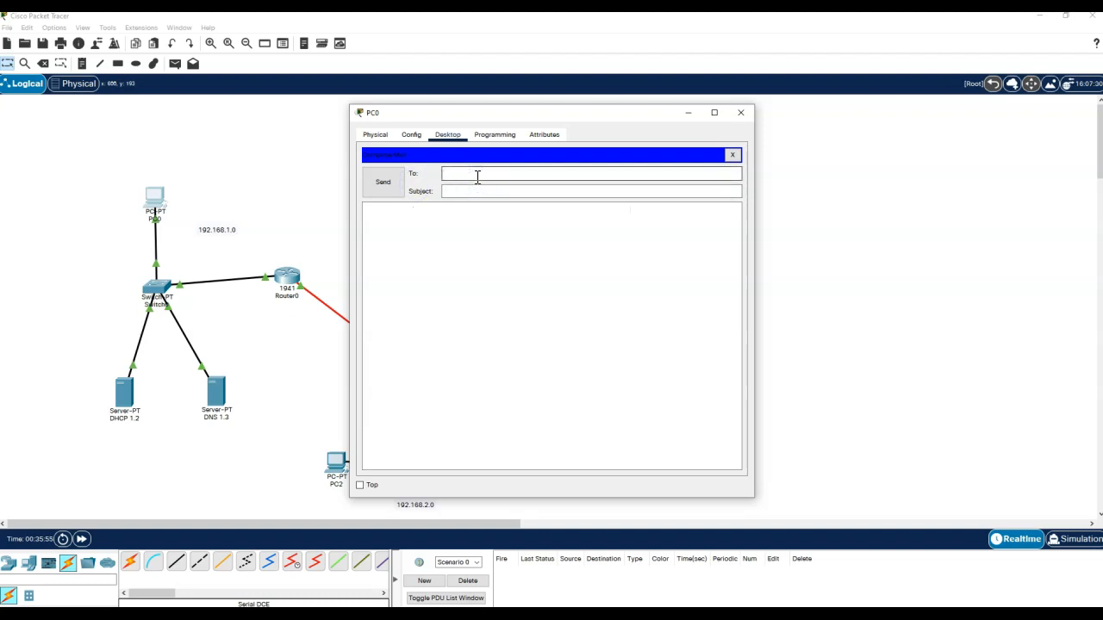
pyautogui.write('u1@em')
pyautogui.press('Tab')
pyautogui.press('Tab')
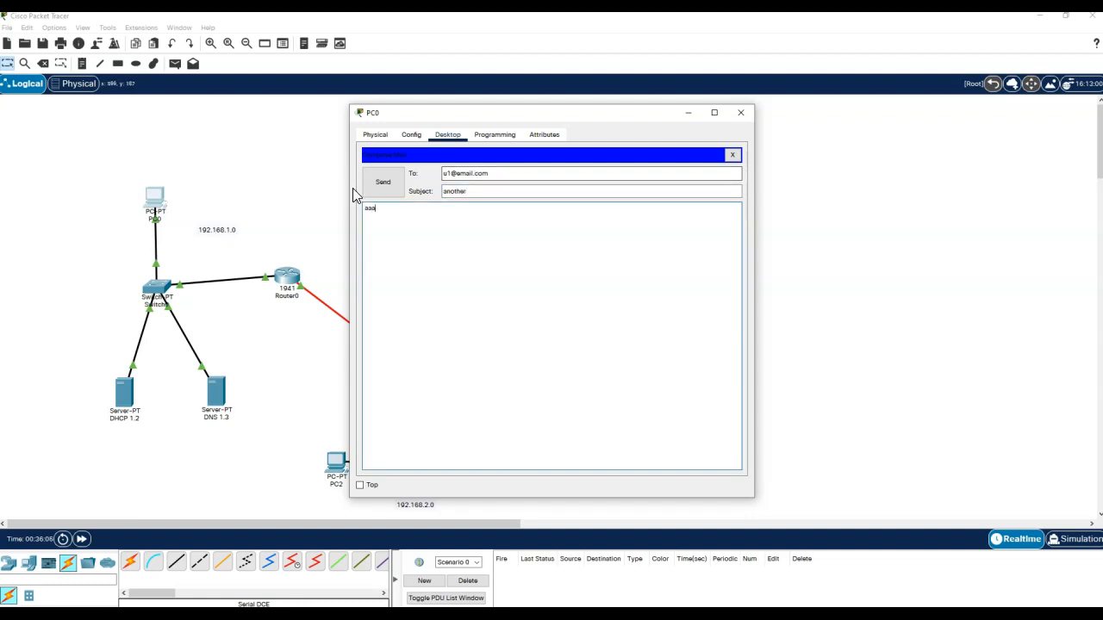
pyautogui.click(379, 182)
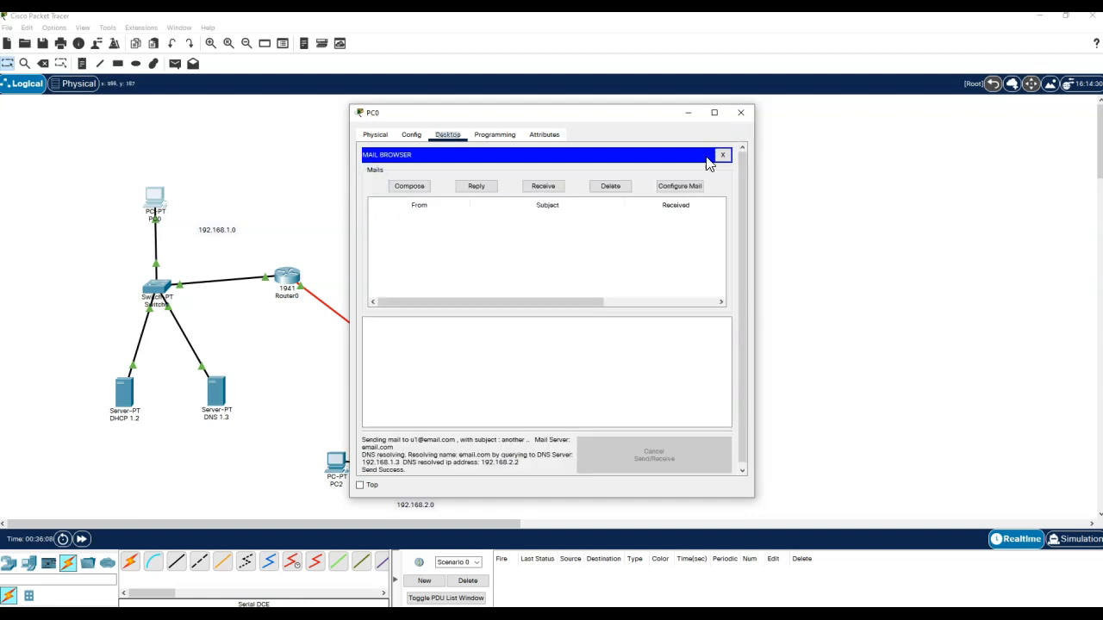
# - Close PC0, fetch PC1's mail so two received messages are listed, then close PC1
pyautogui.click(742, 115)
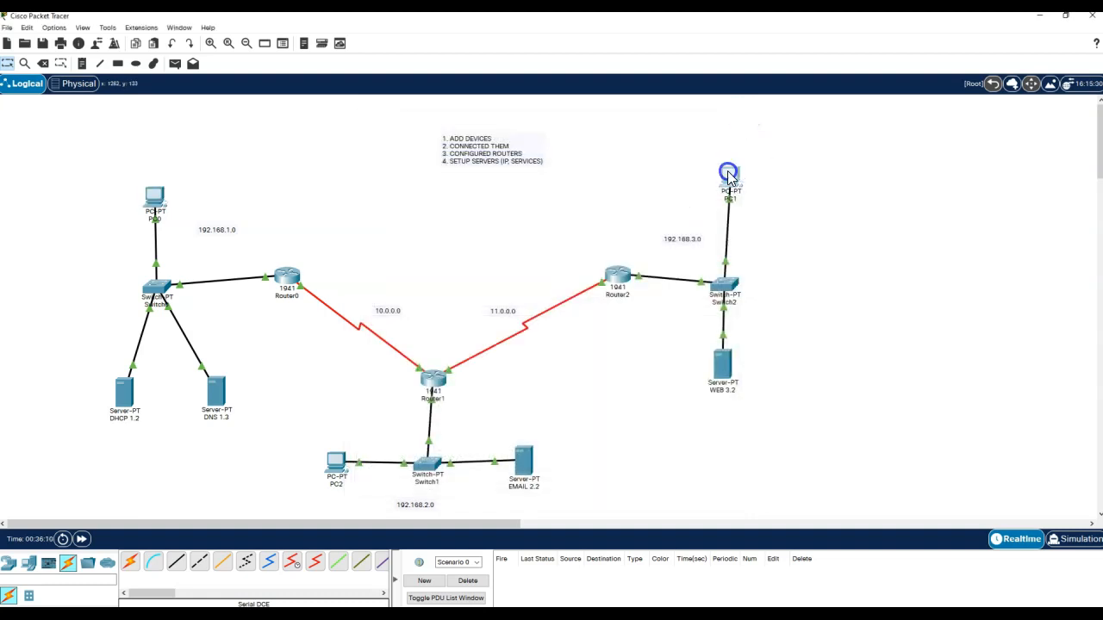
pyautogui.click(726, 175)
pyautogui.click(398, 393)
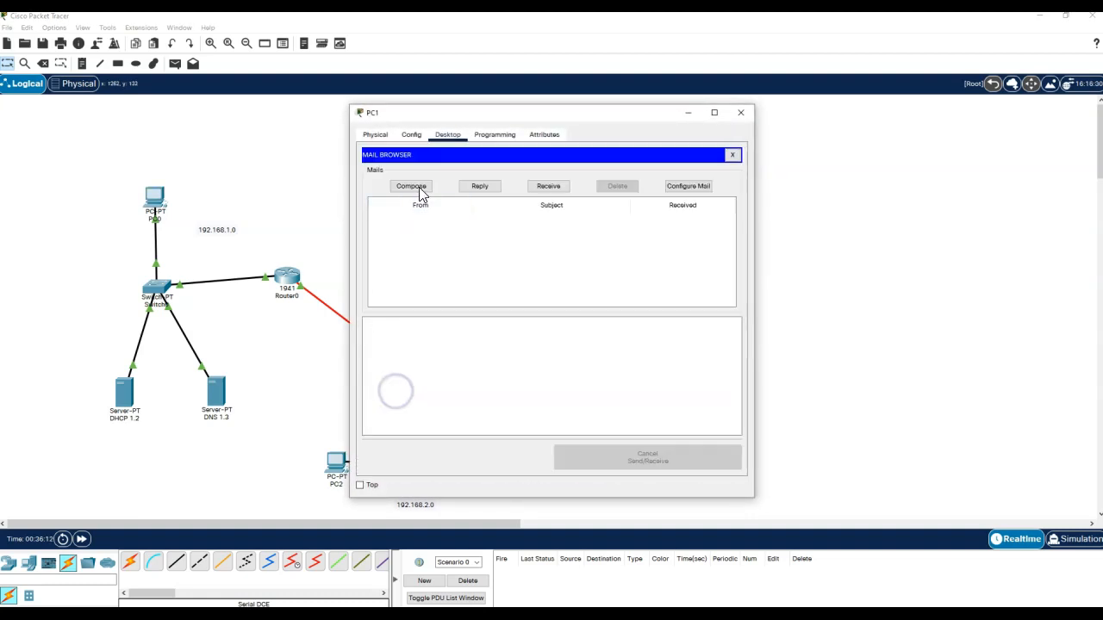
pyautogui.click(548, 188)
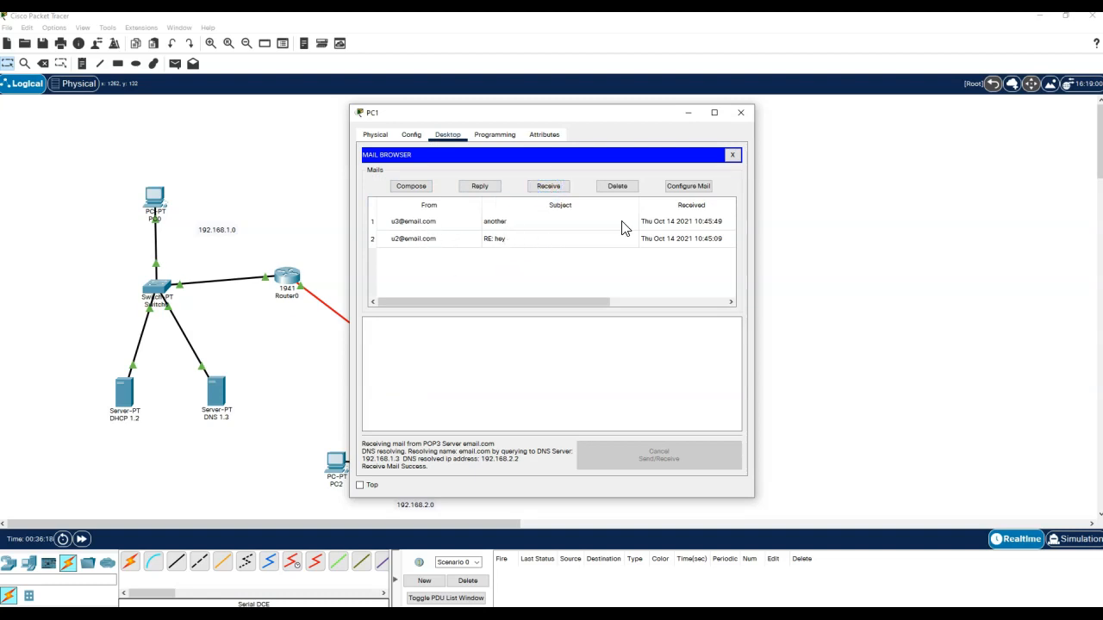
pyautogui.click(743, 112)
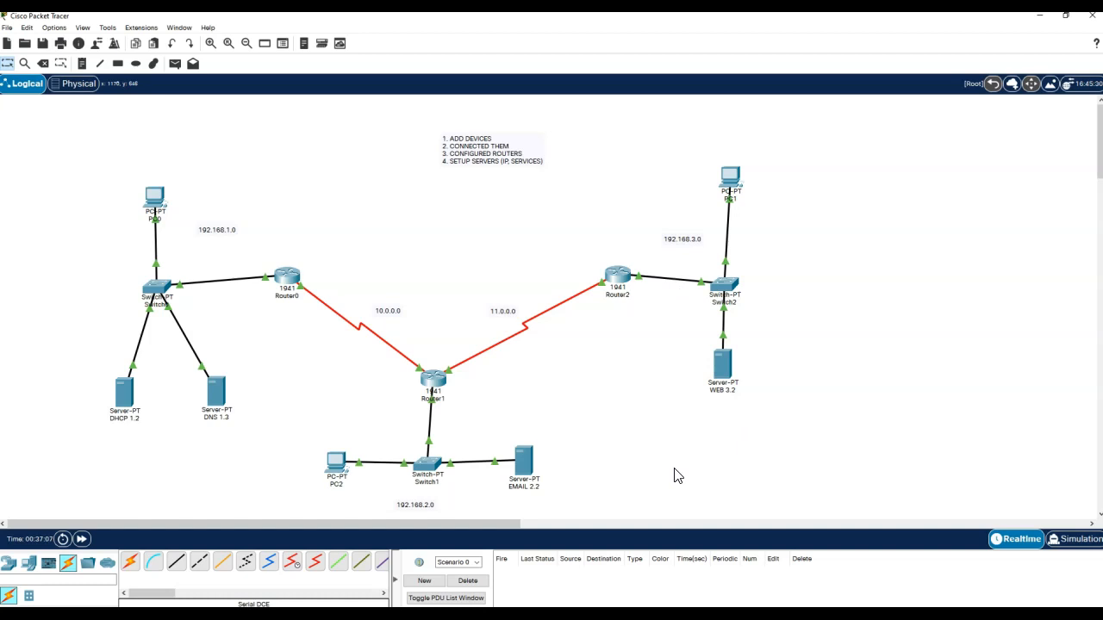
# - View the Corporate Office building on the Home City physical map, then return to Logical view
pyautogui.click(80, 89)
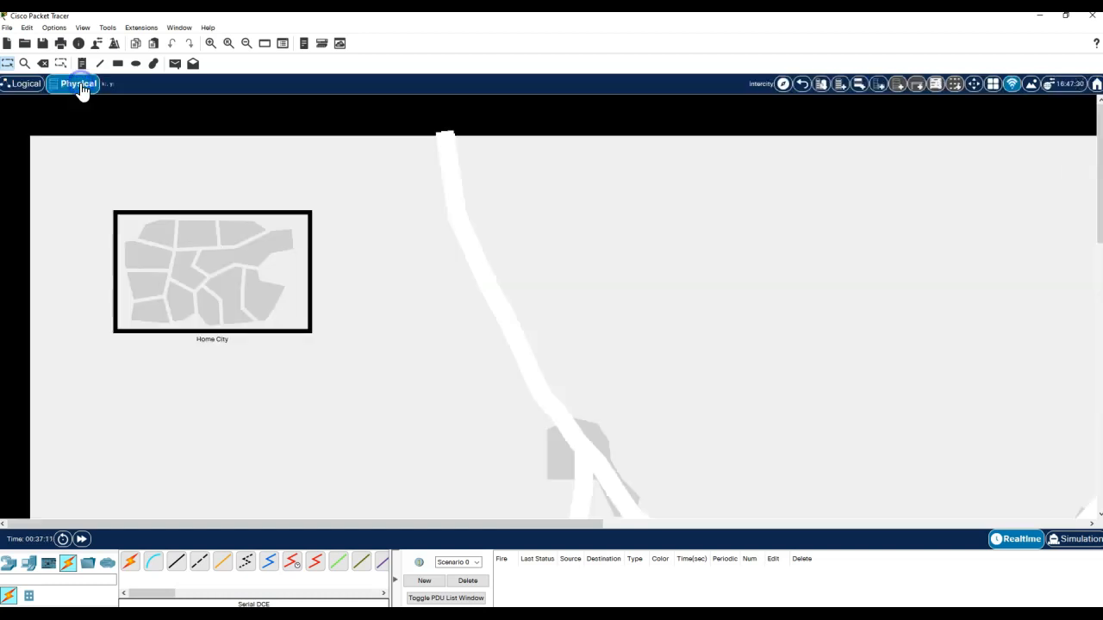
pyautogui.click(202, 268)
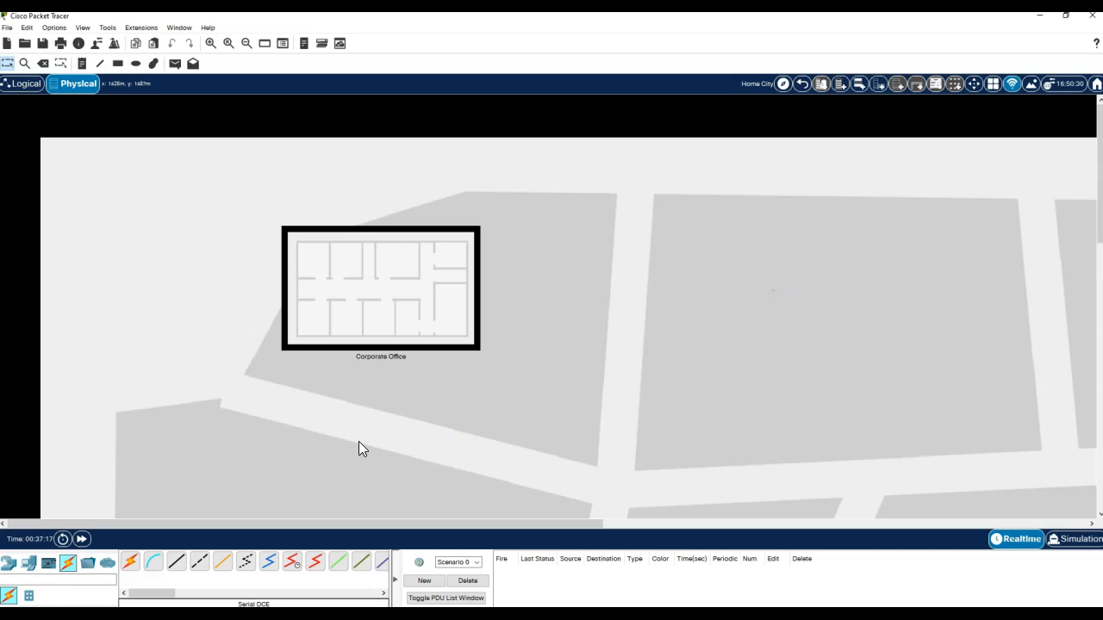
pyautogui.click(21, 100)
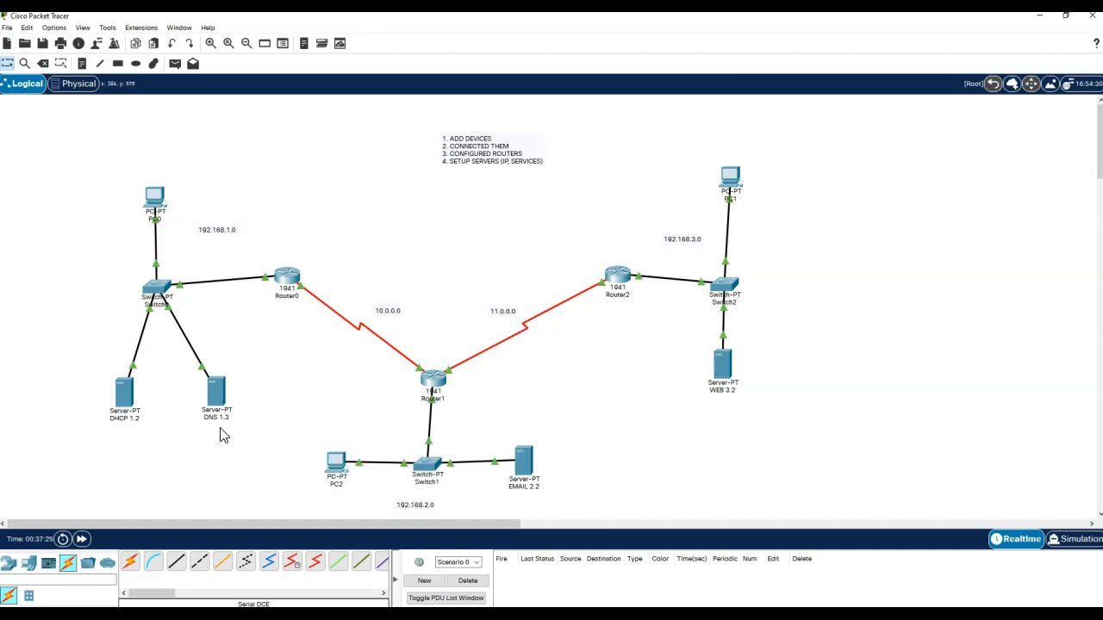
# - Relabel PC0, PC2 and PC1 on the canvas as PC N1, PC N2 and PC N3
pyautogui.click(154, 219)
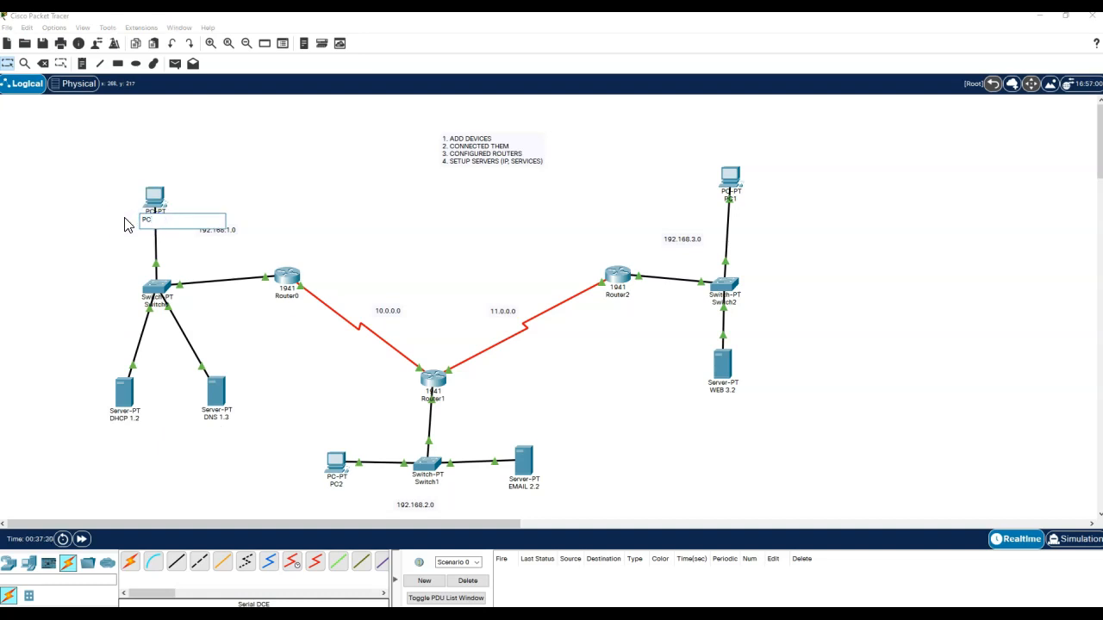
pyautogui.click(383, 215)
pyautogui.click(341, 492)
pyautogui.write('PC')
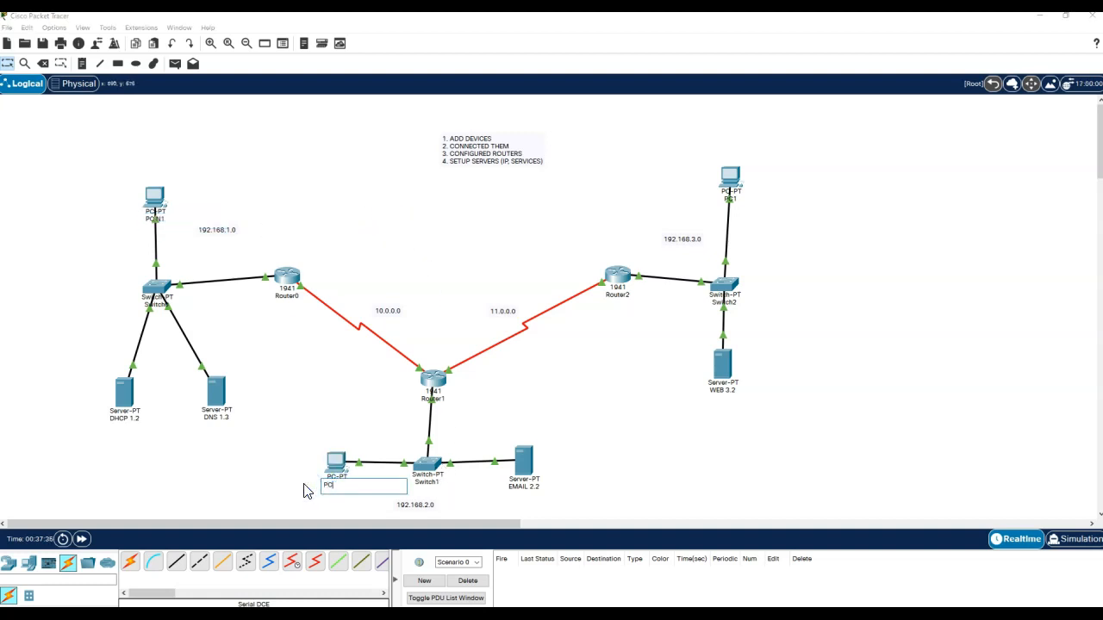
pyautogui.click(663, 392)
pyautogui.click(732, 201)
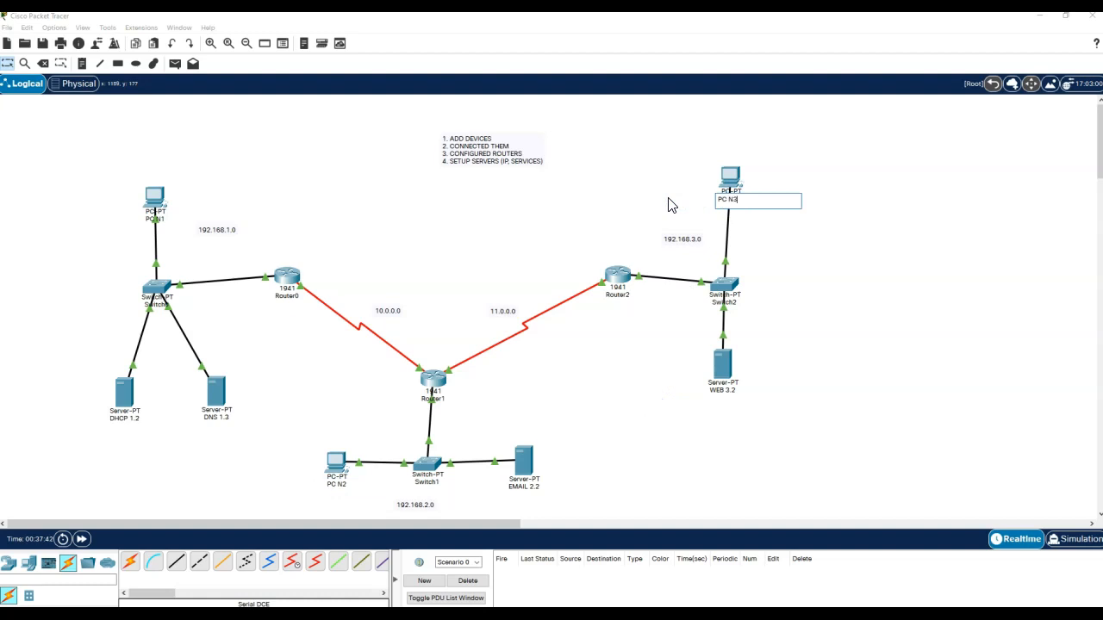
pyautogui.write('N3')
pyautogui.click(864, 347)
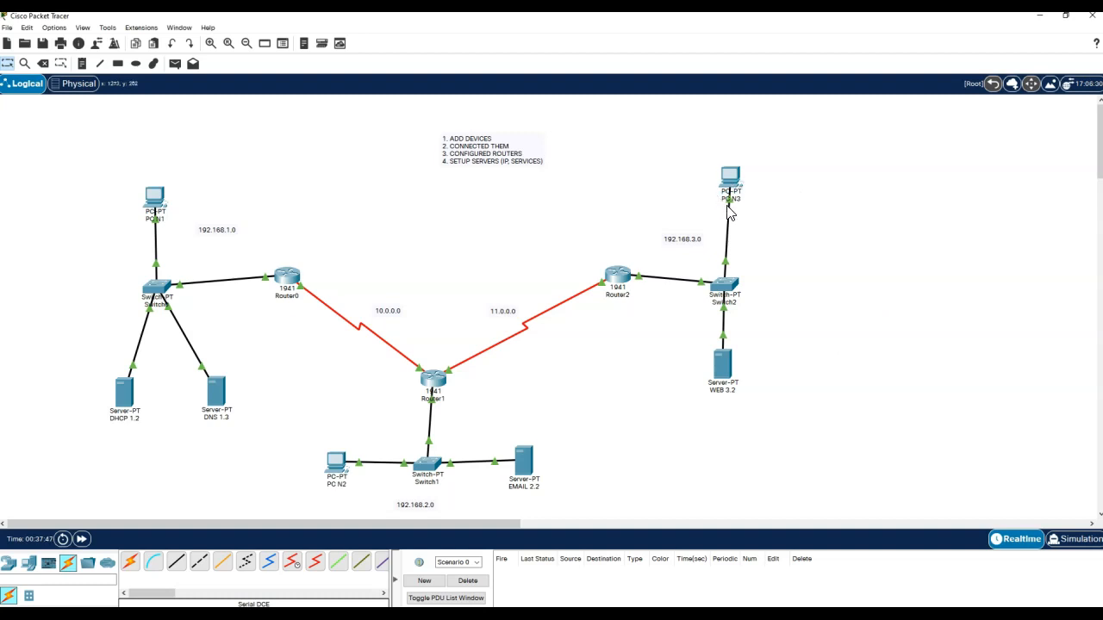
# - Arrange PC N1, PC N2 and PC N3 inside the Corporate Office building
pyautogui.click(76, 86)
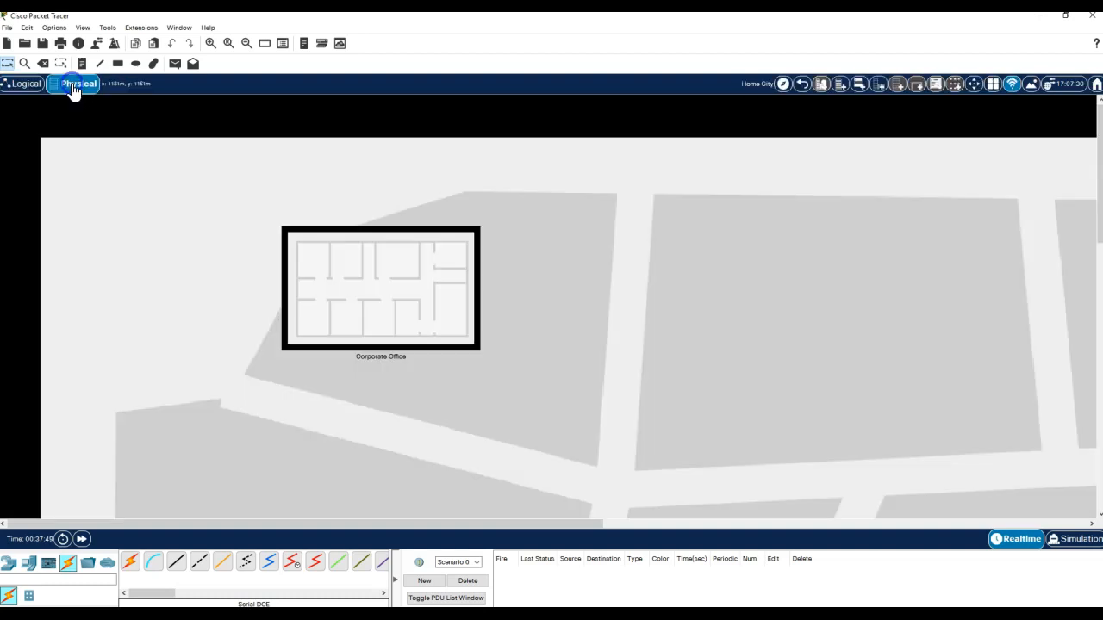
pyautogui.click(362, 293)
pyautogui.moveTo(148, 220); pyautogui.dragTo(303, 201)
pyautogui.moveTo(91, 220); pyautogui.dragTo(188, 203)
pyautogui.moveTo(45, 221); pyautogui.dragTo(223, 307)
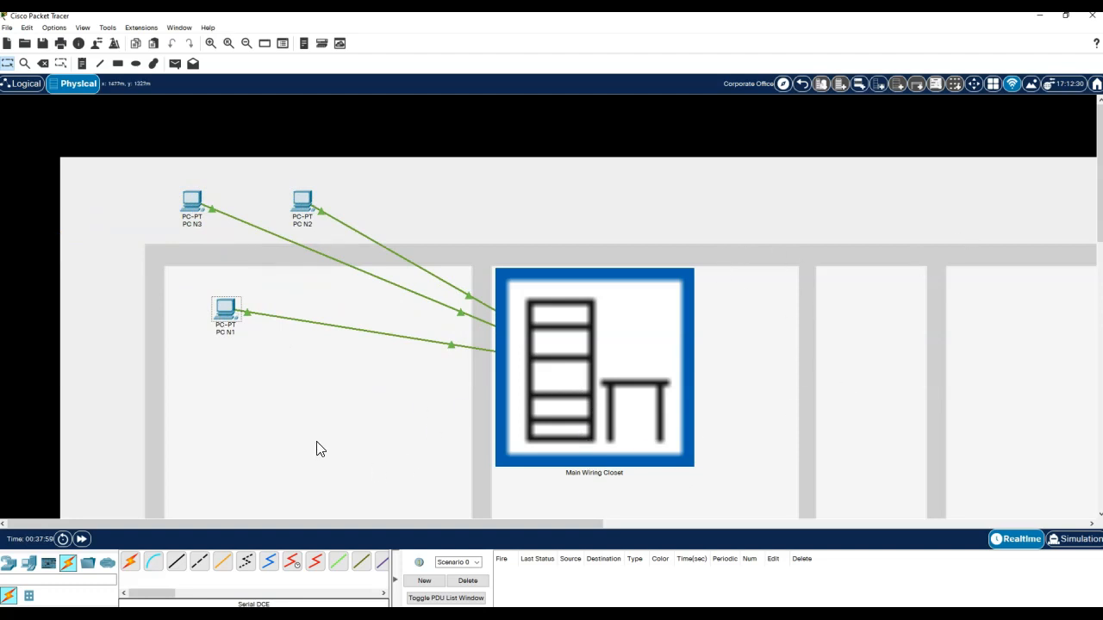
pyautogui.moveTo(224, 315); pyautogui.dragTo(178, 286)
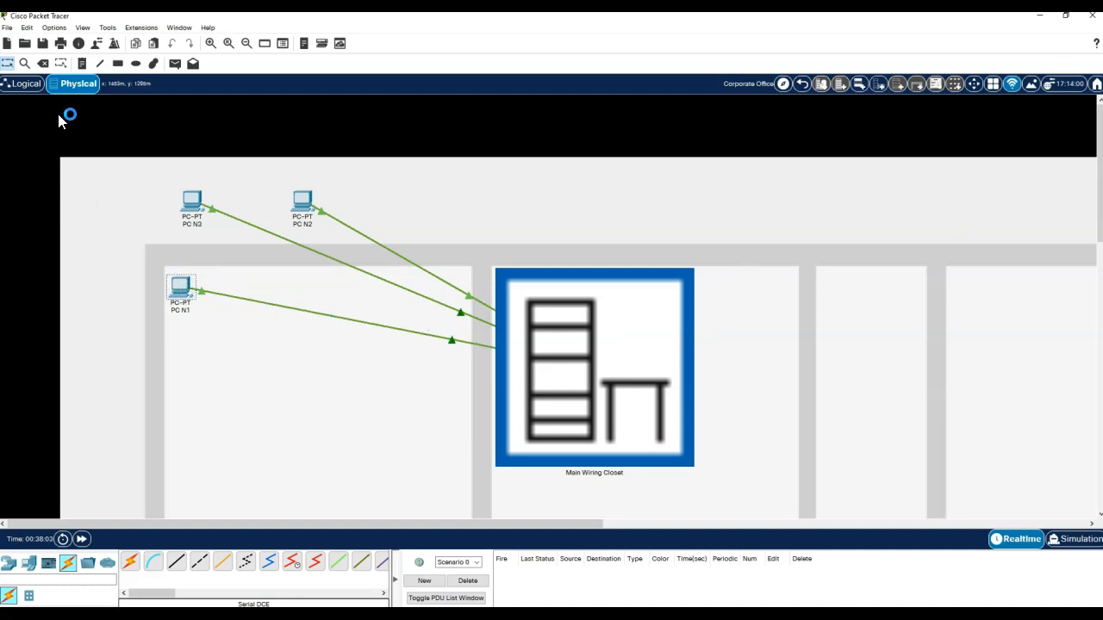
# - Rename the Corporate Office building to Network 1
pyautogui.click(801, 83)
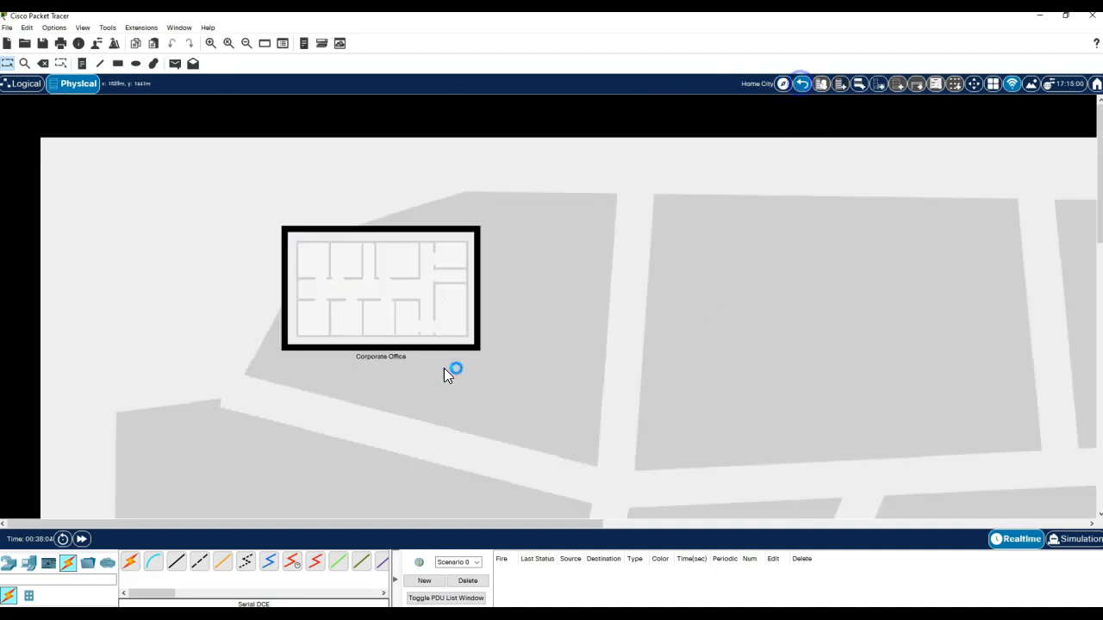
pyautogui.click(380, 362)
pyautogui.click(207, 388)
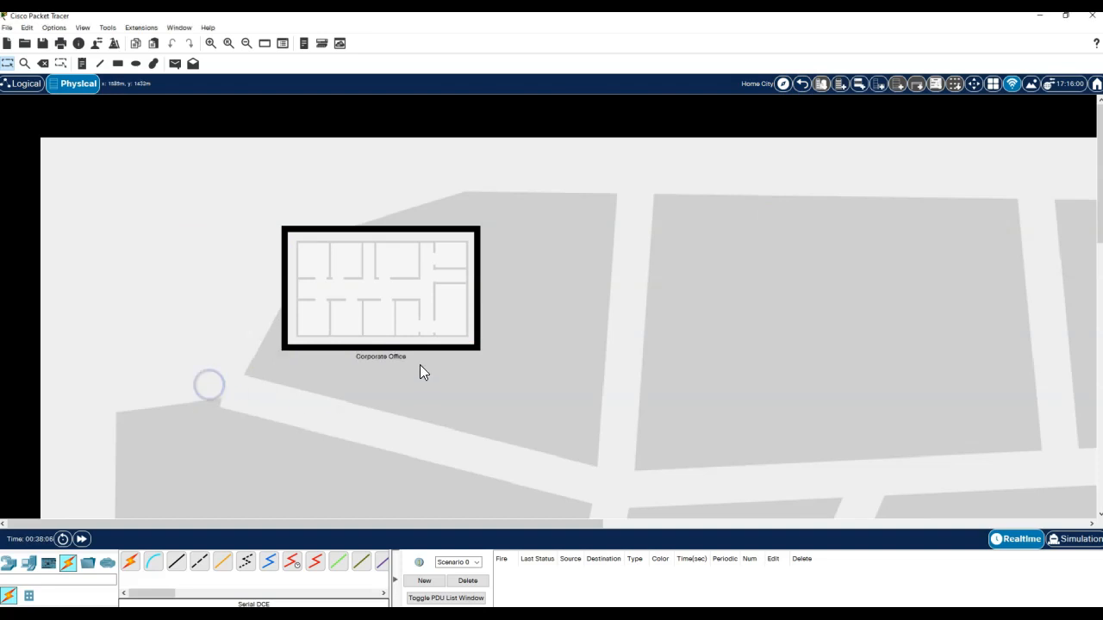
pyautogui.click(388, 356)
pyautogui.click(233, 371)
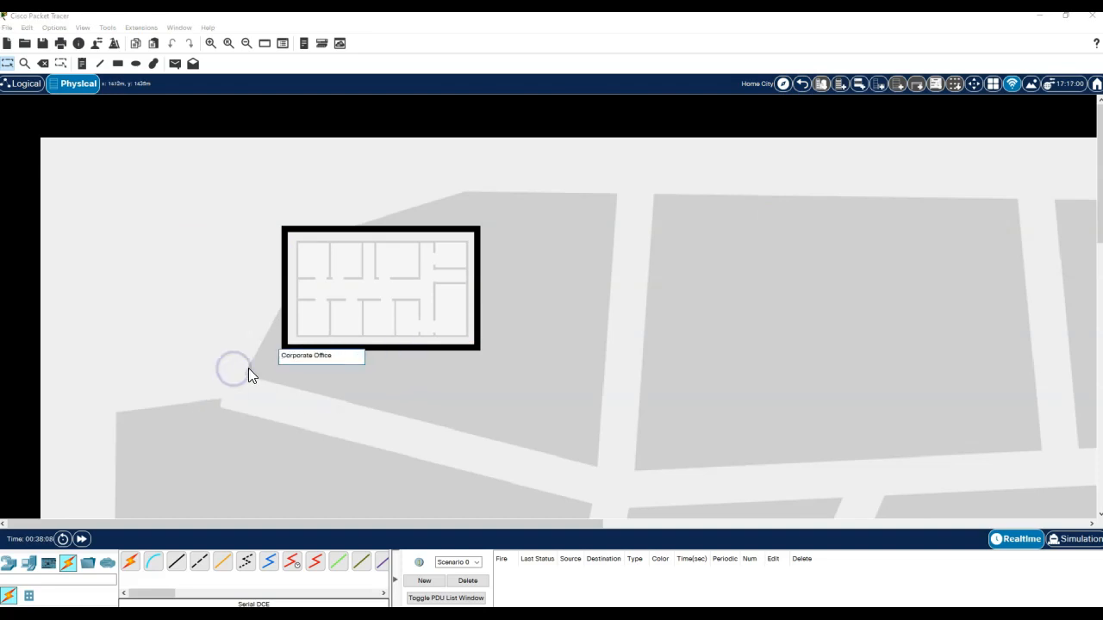
pyautogui.hotkey('ctrl', 'a')
pyautogui.write('Network 1')
pyautogui.click(338, 416)
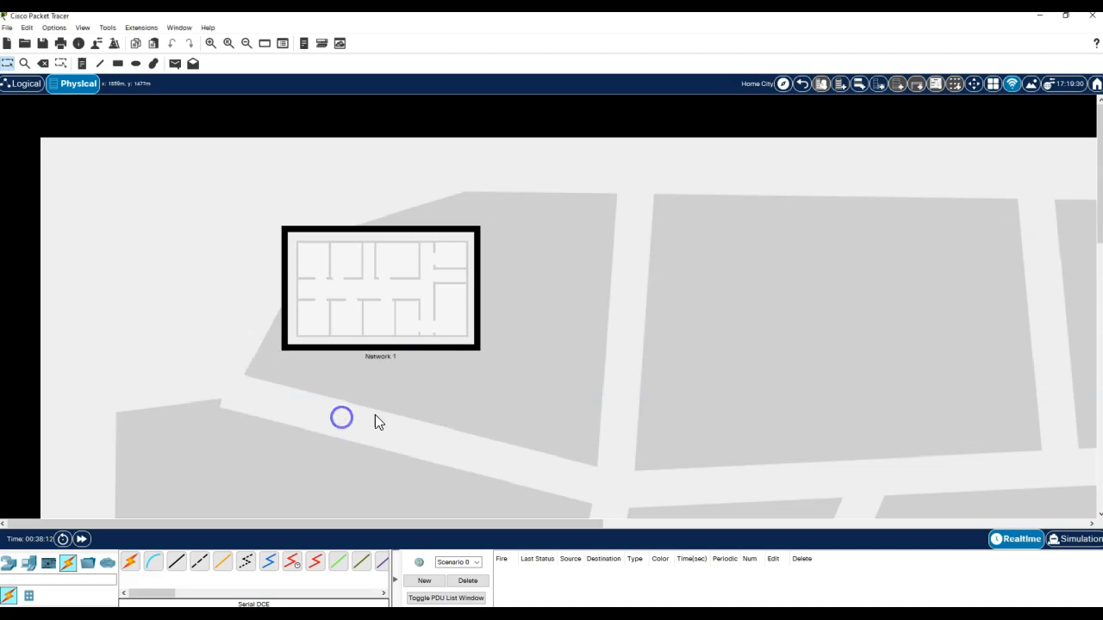
# - Add a new building beside Network 1 and name it Network 2
pyautogui.click(840, 84)
pyautogui.moveTo(205, 264); pyautogui.dragTo(591, 350)
pyautogui.click(685, 349)
pyautogui.write('Network 2')
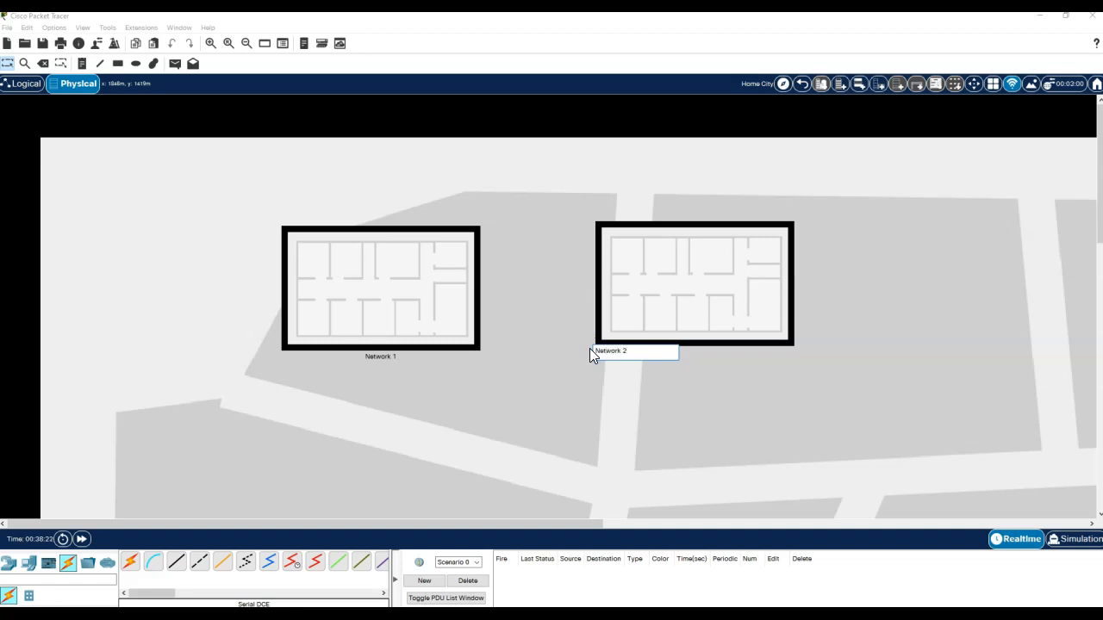
pyautogui.click(591, 429)
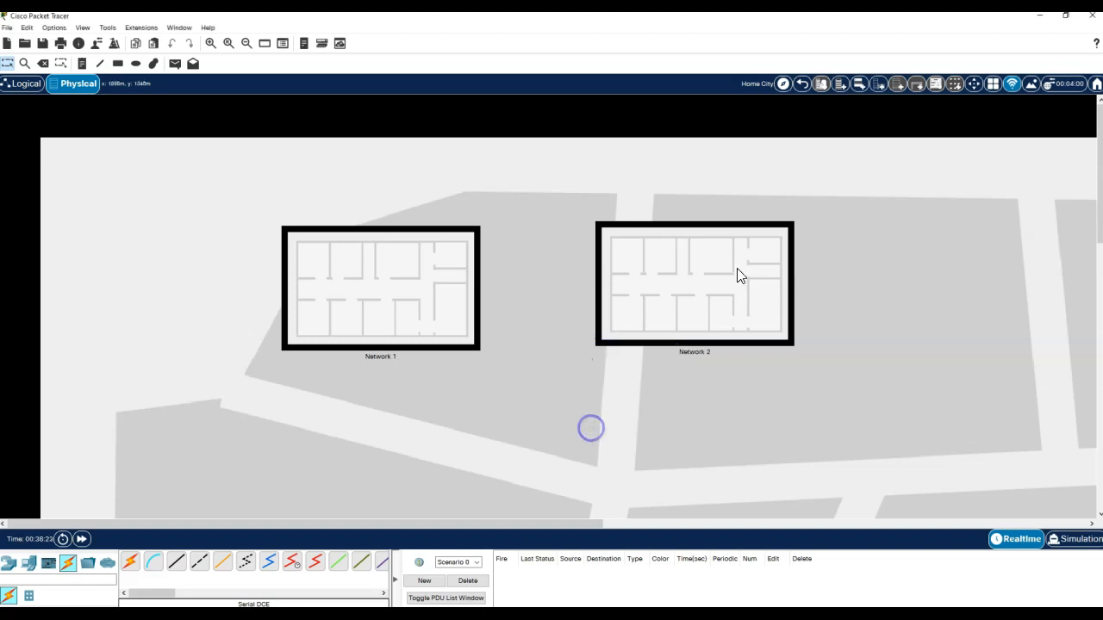
# - Add a third building named Network 3 and rearrange the three buildings on the map
pyautogui.click(842, 85)
pyautogui.moveTo(214, 251); pyautogui.dragTo(597, 465)
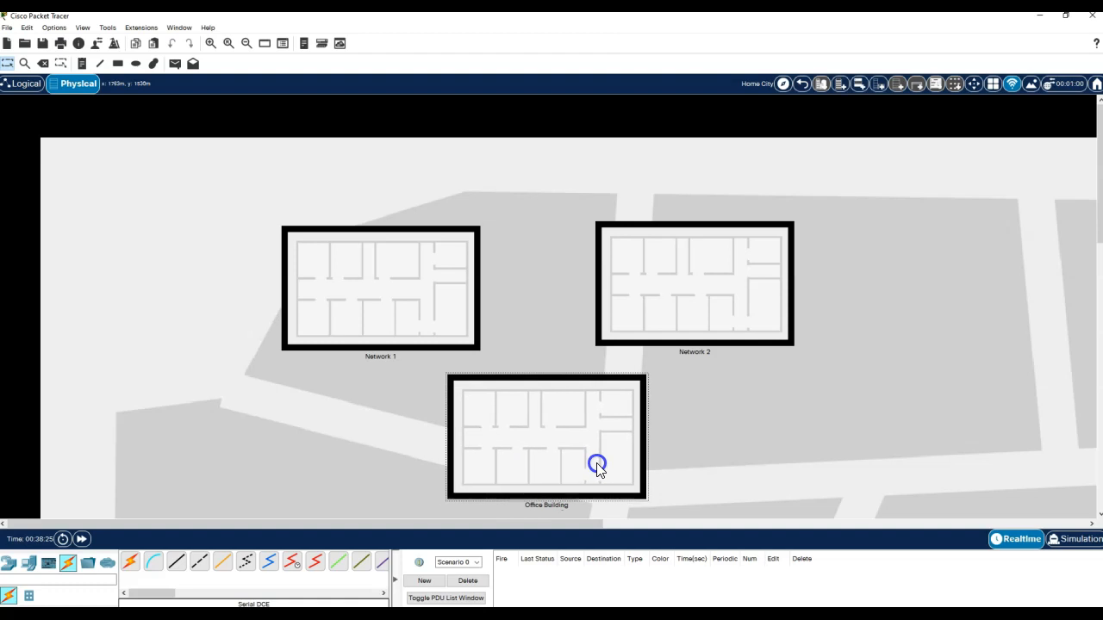
pyautogui.click(548, 506)
pyautogui.moveTo(510, 503); pyautogui.dragTo(444, 504)
pyautogui.write('Network 3')
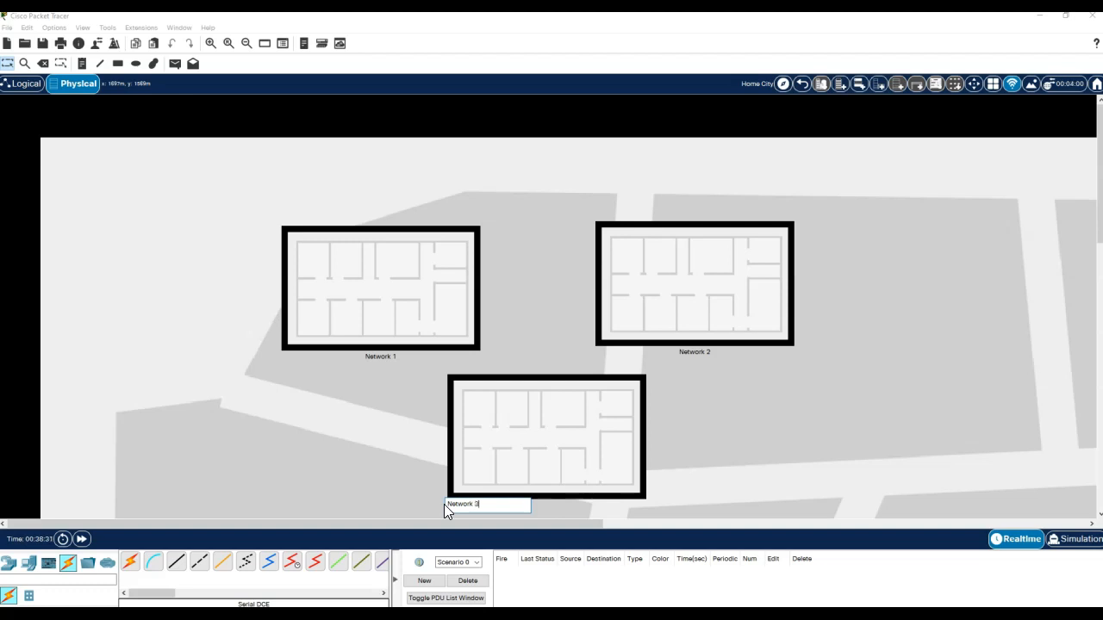
pyautogui.click(807, 380)
pyautogui.moveTo(401, 301); pyautogui.dragTo(276, 254)
pyautogui.moveTo(658, 266); pyautogui.dragTo(604, 217)
pyautogui.moveTo(518, 451); pyautogui.dragTo(402, 438)
# - Move PC N2 from Network 1 into the Network 2 building
pyautogui.doubleClick(246, 261)
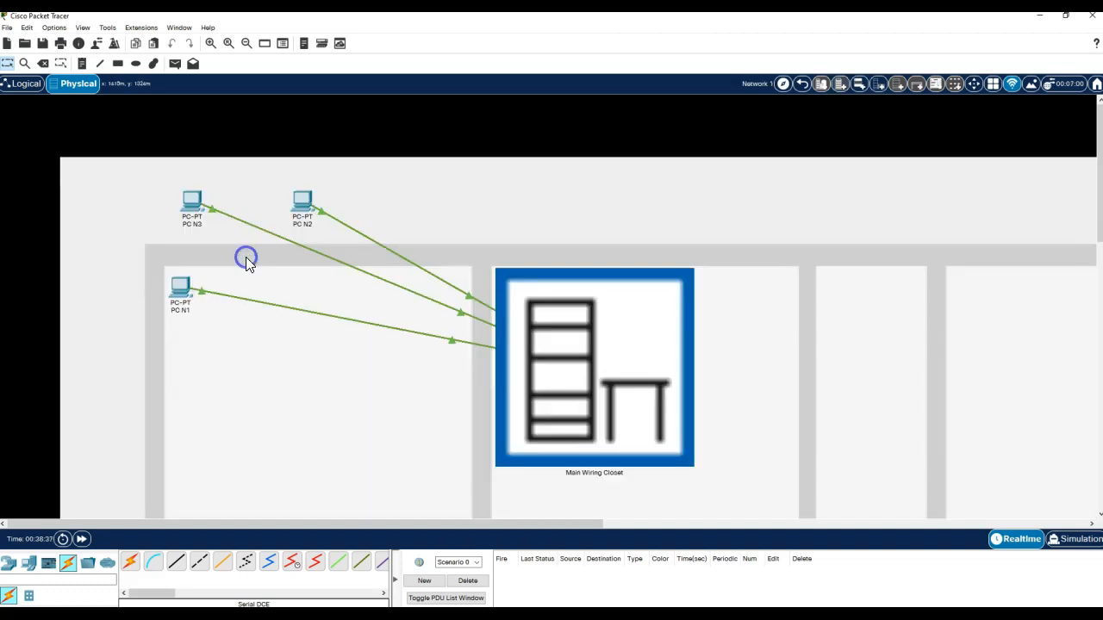
pyautogui.click(981, 84)
pyautogui.click(301, 200)
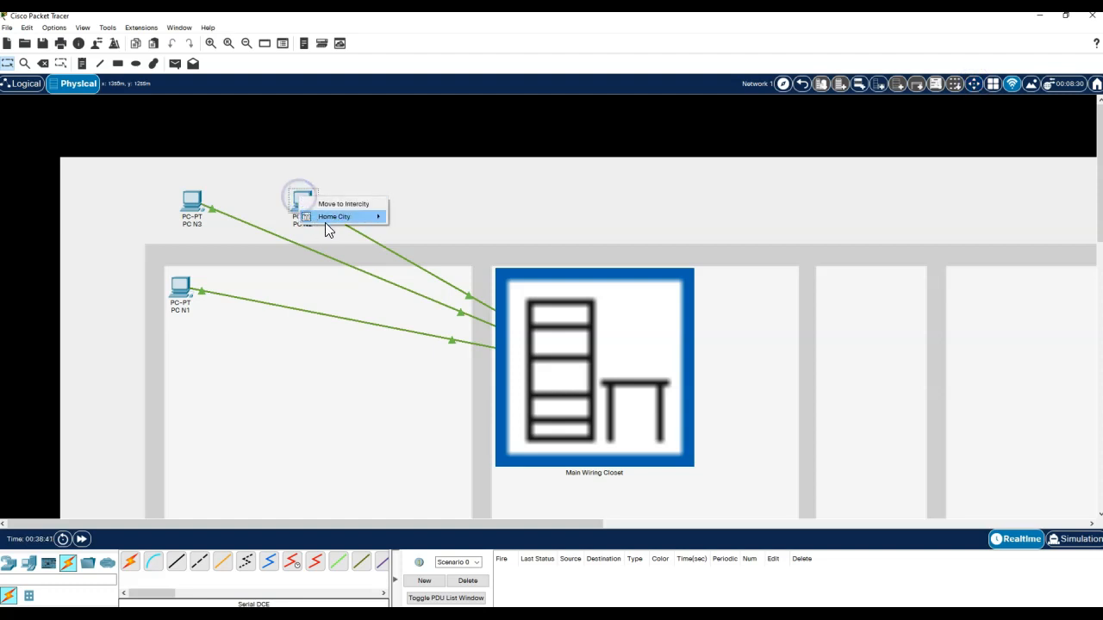
pyautogui.moveTo(340, 216)
pyautogui.moveTo(449, 243)
pyautogui.click(508, 245)
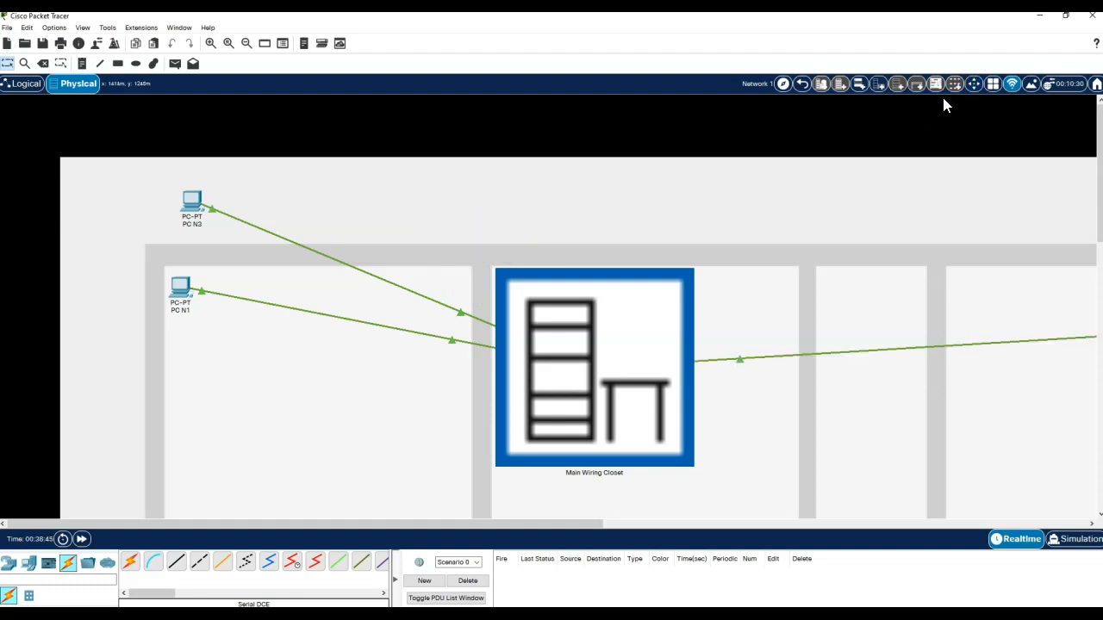
# - Move PC N3 into Network 3, check the Main Wiring Closet rack, and return to Logical view
pyautogui.click(975, 85)
pyautogui.click(193, 203)
pyautogui.moveTo(224, 233)
pyautogui.moveTo(348, 260)
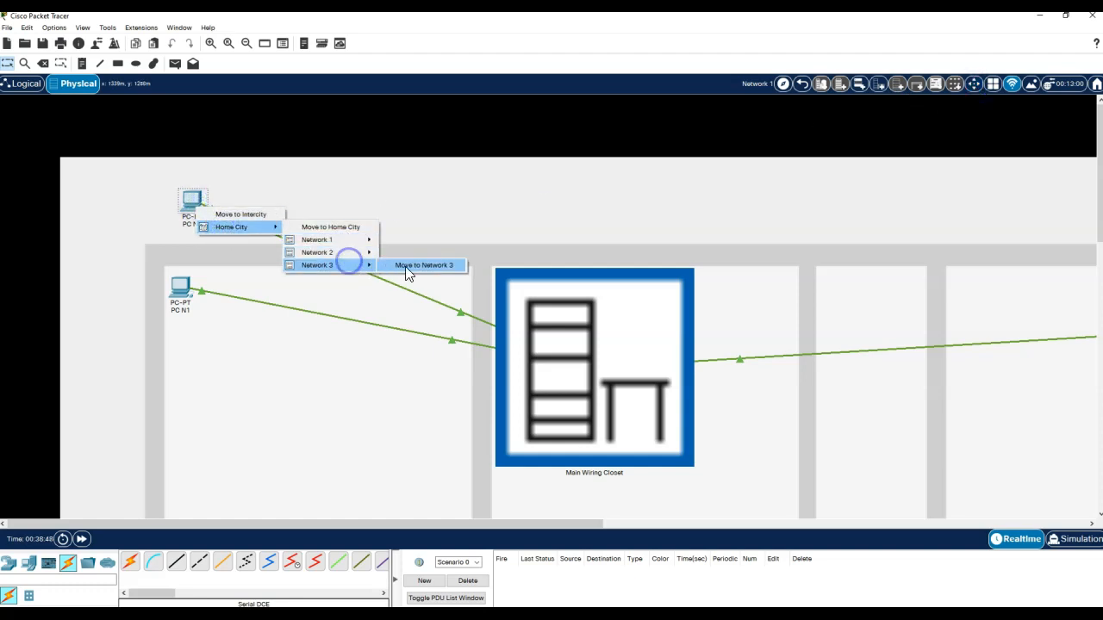
pyautogui.click(410, 267)
pyautogui.click(627, 374)
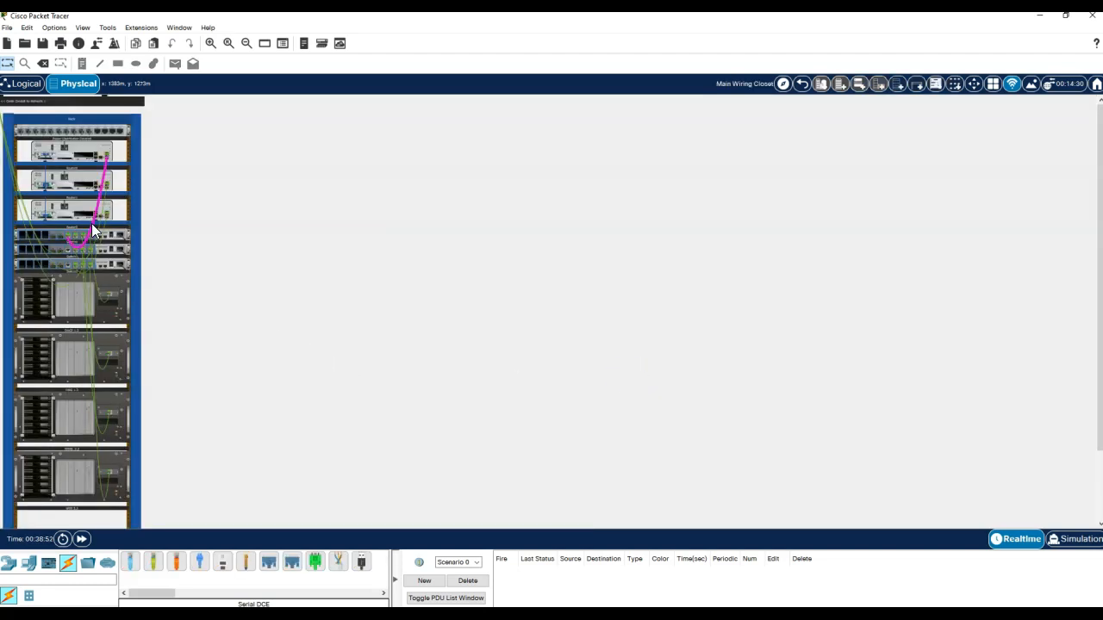
pyautogui.click(26, 84)
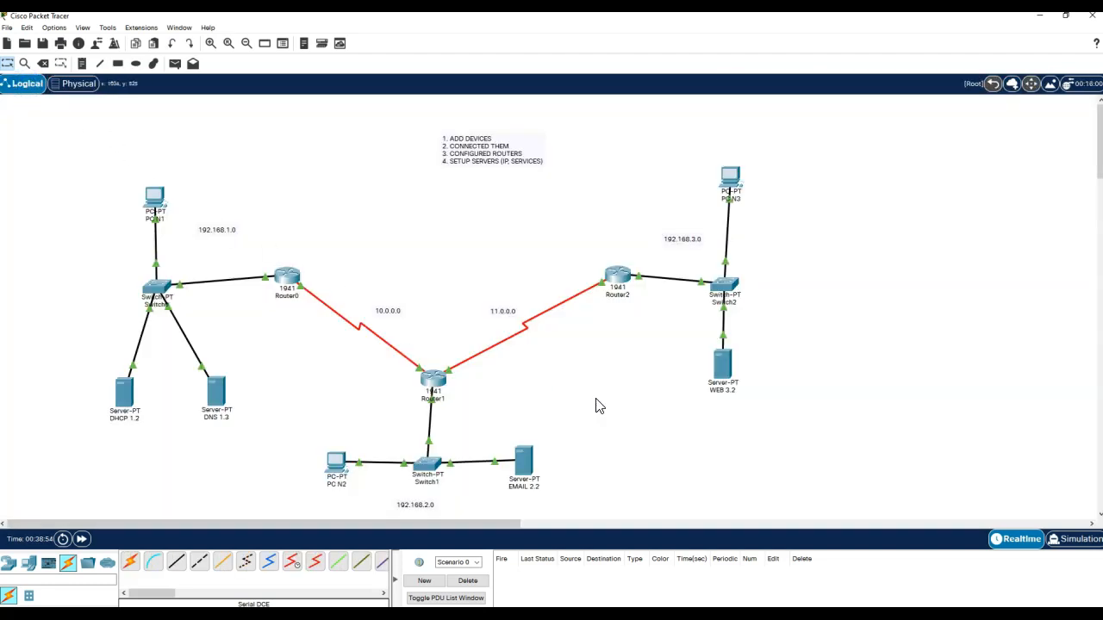
# - Rename the three routers to Router N1, Router N2 and Router N3
pyautogui.click(287, 297)
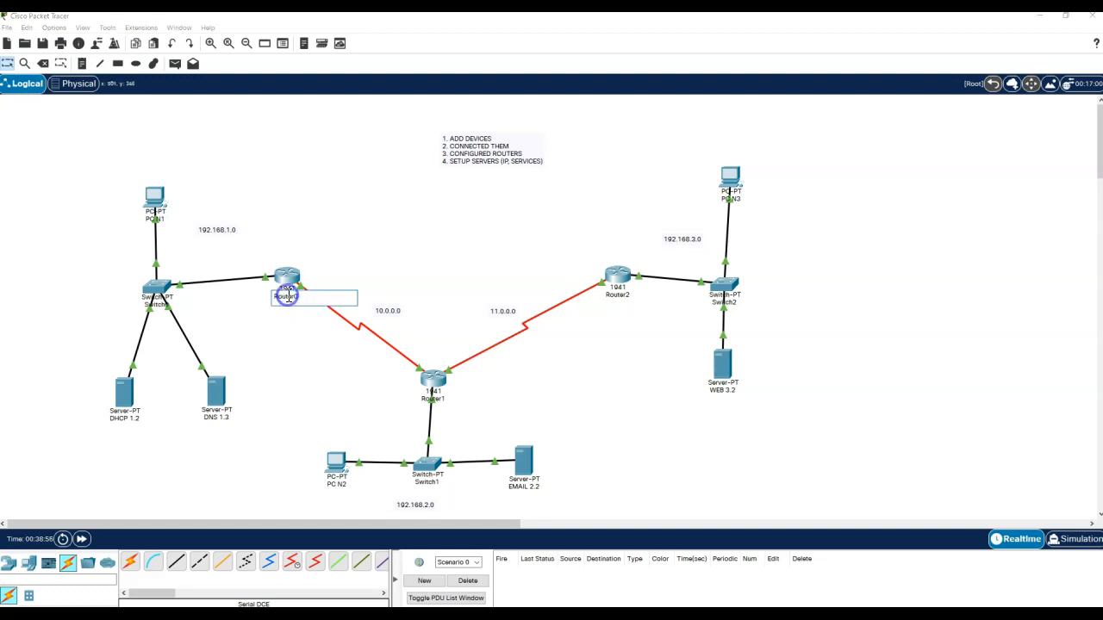
pyautogui.write('N1')
pyautogui.click(313, 359)
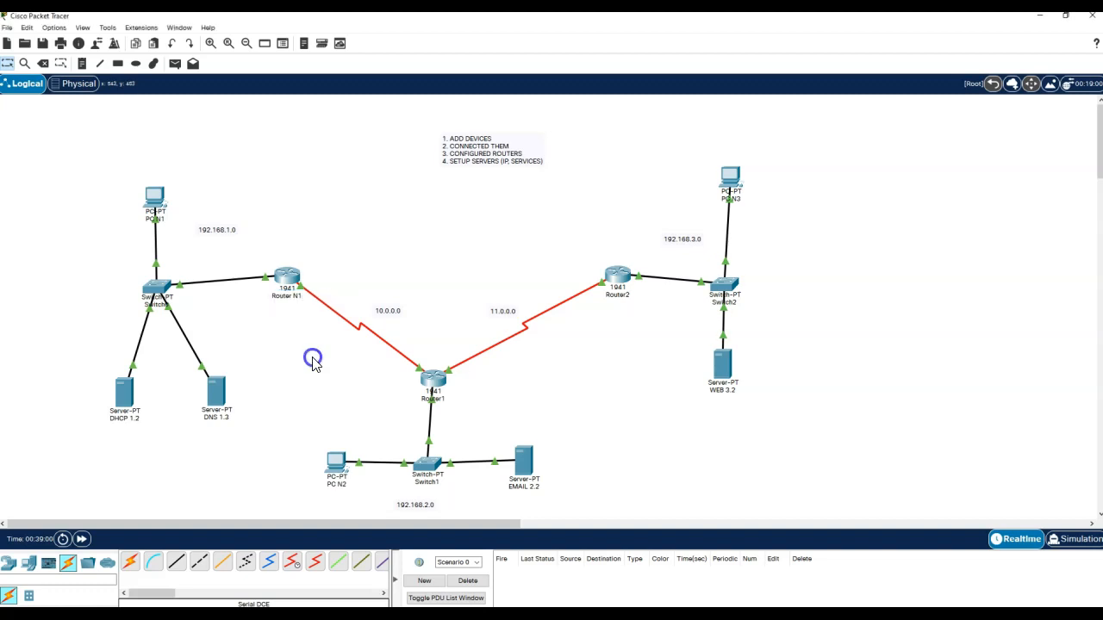
pyautogui.click(431, 398)
pyautogui.click(434, 384)
pyautogui.click(448, 412)
pyautogui.click(433, 394)
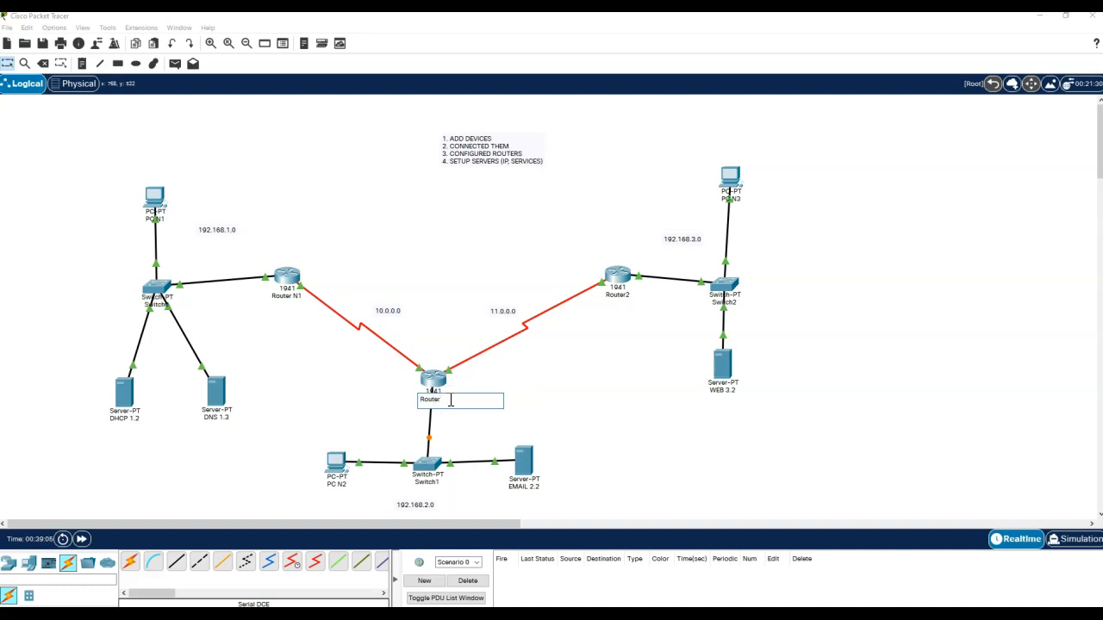
pyautogui.click(554, 394)
pyautogui.click(617, 294)
pyautogui.press('BackSpace')
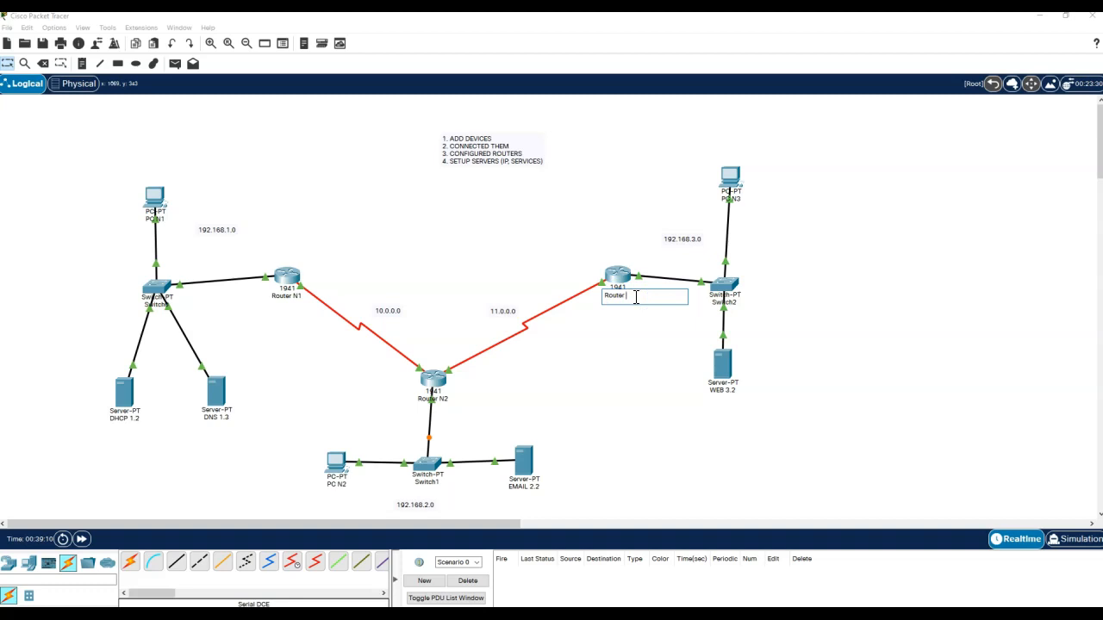
pyautogui.write('N3')
pyautogui.click(639, 372)
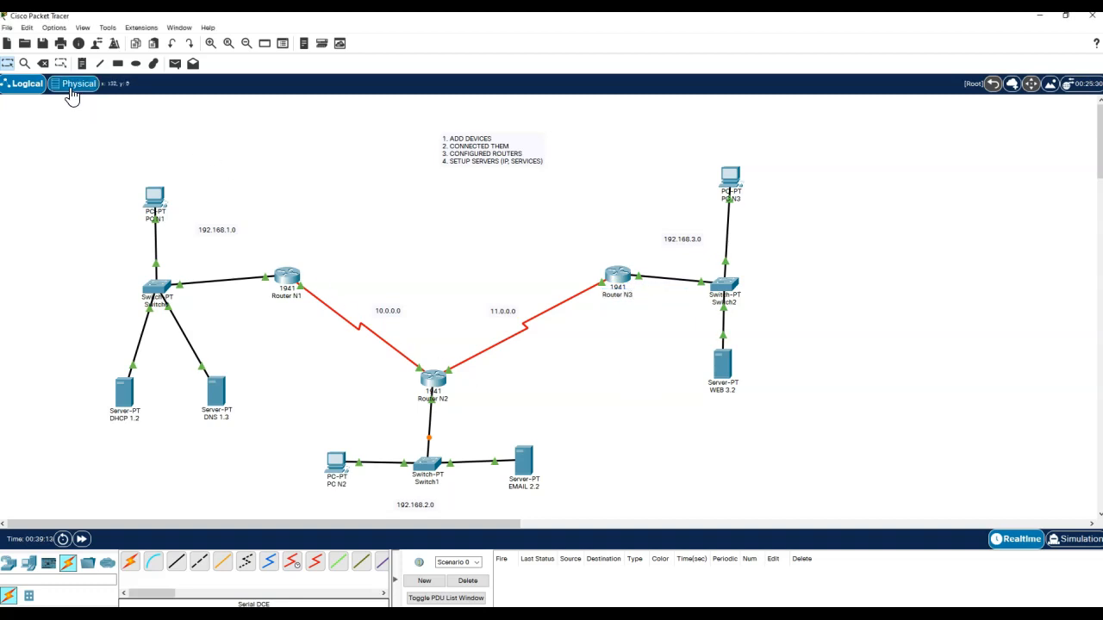
# - Rename the three switches to Switch N1, Switch N2 and Switch N3
pyautogui.click(158, 305)
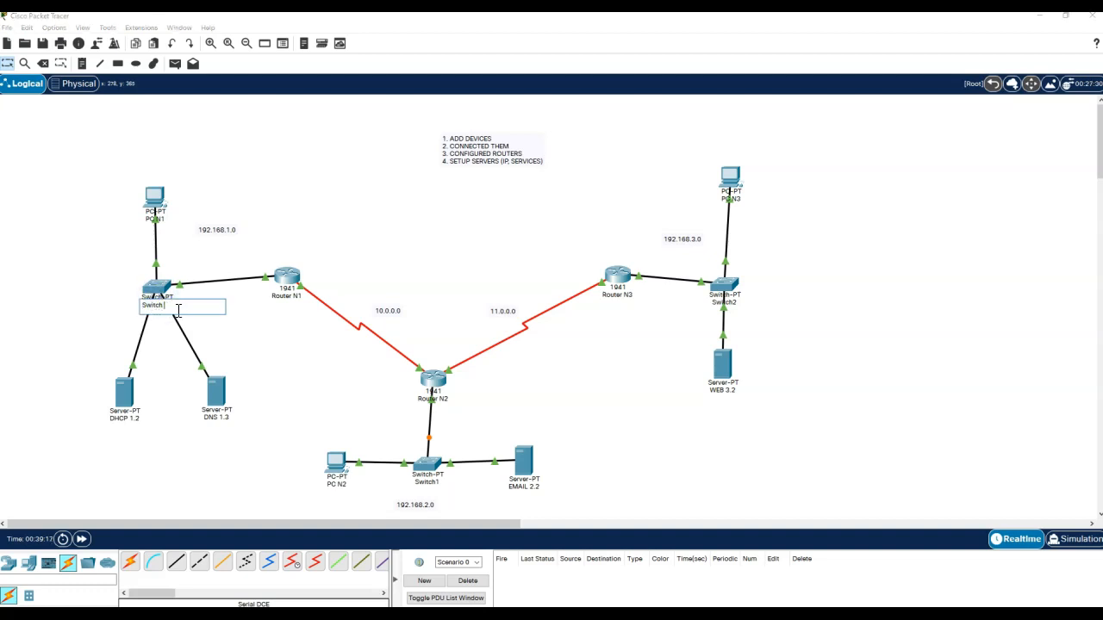
pyautogui.click(308, 359)
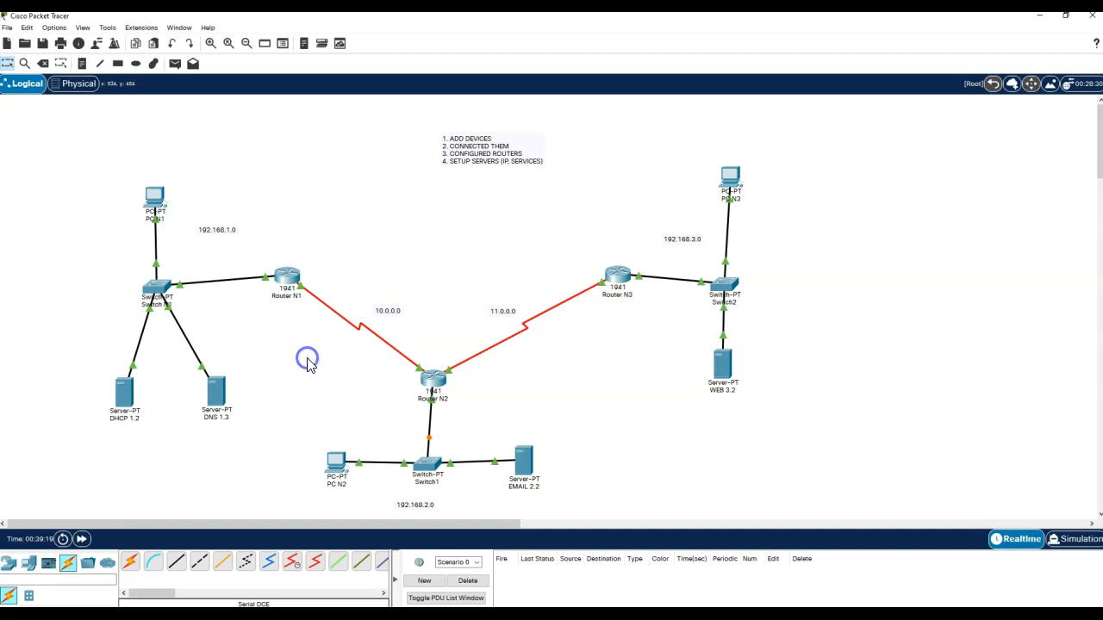
pyautogui.click(425, 466)
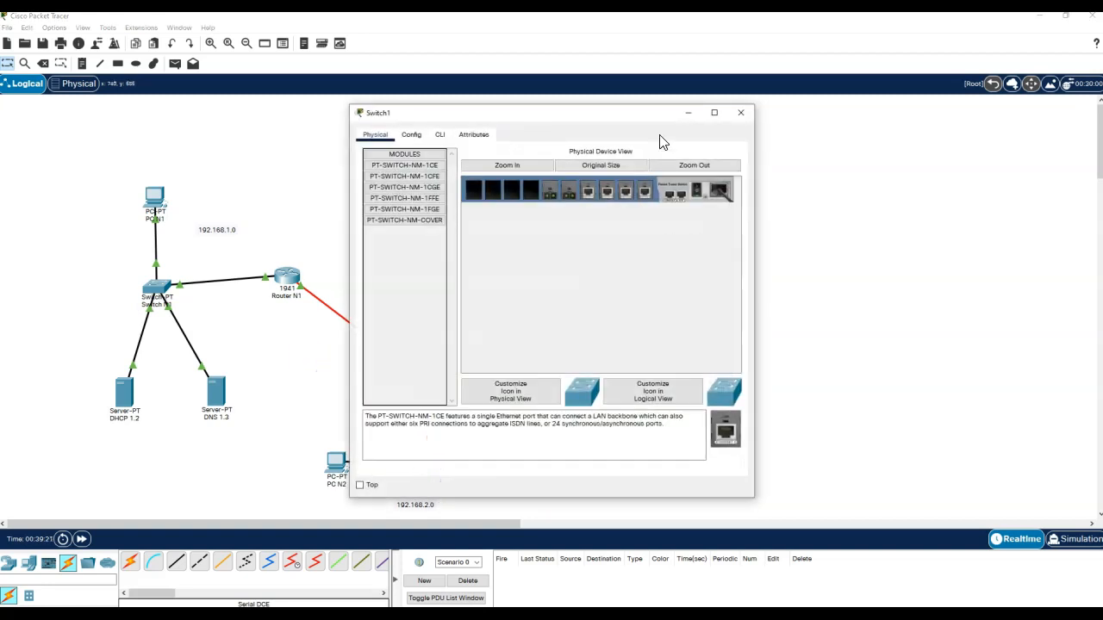
pyautogui.click(412, 136)
pyautogui.click(541, 186)
pyautogui.press('BackSpace')
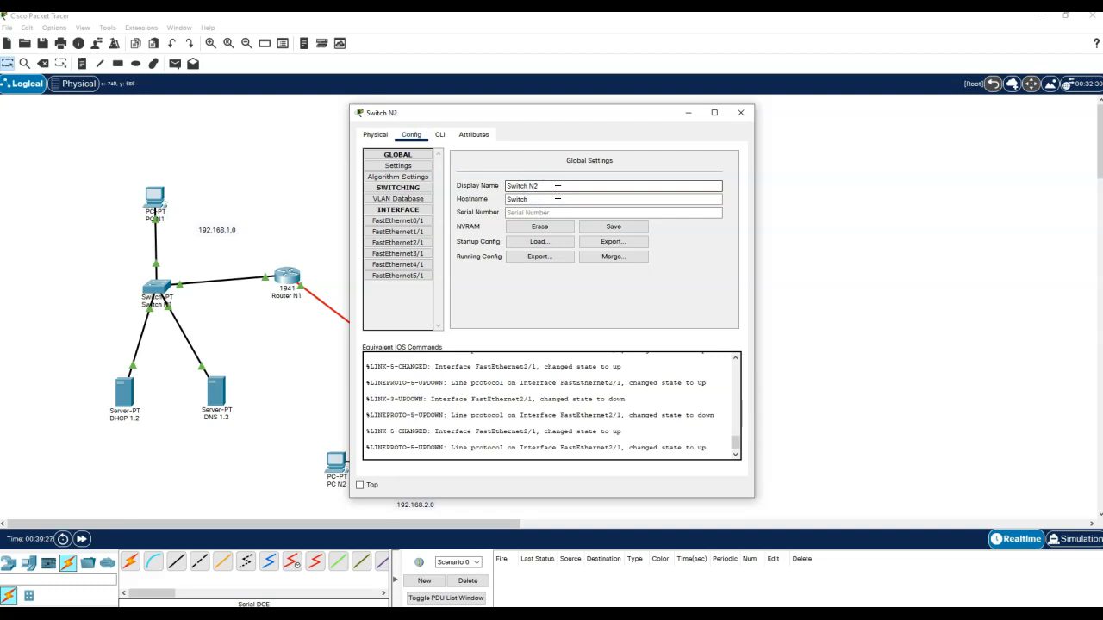
pyautogui.click(741, 114)
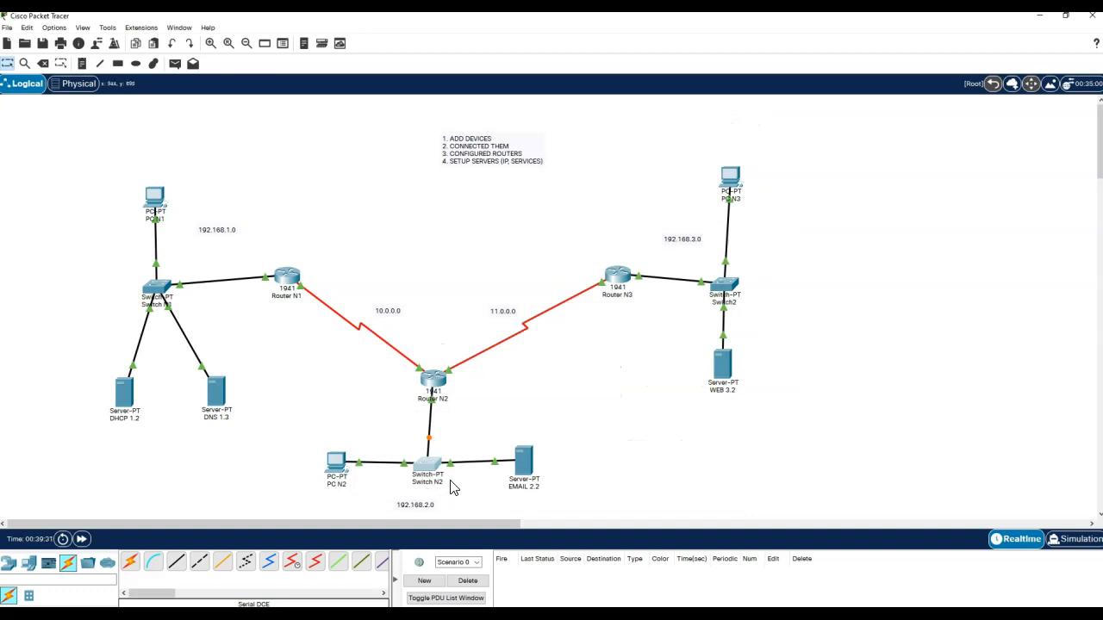
pyautogui.click(736, 304)
pyautogui.press('BackSpace')
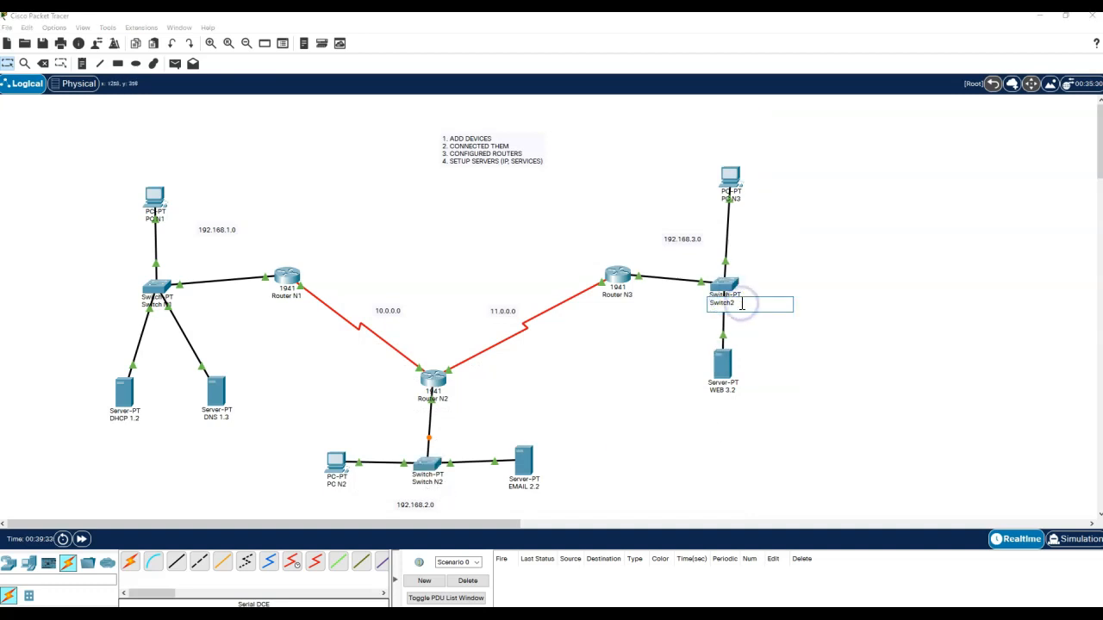
pyautogui.click(806, 368)
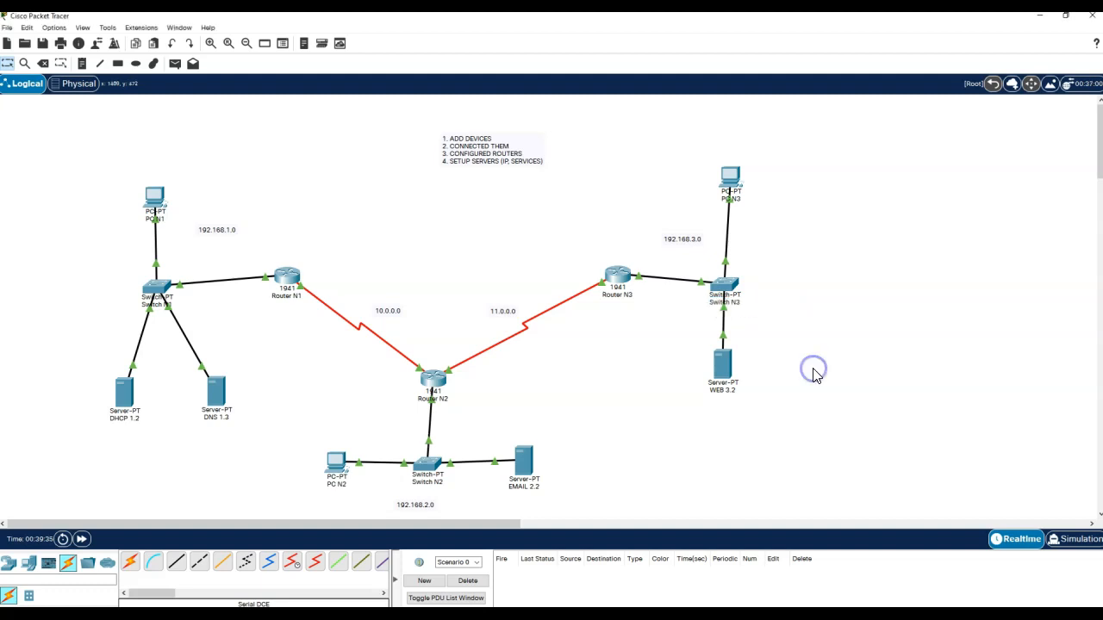
pyautogui.click(64, 86)
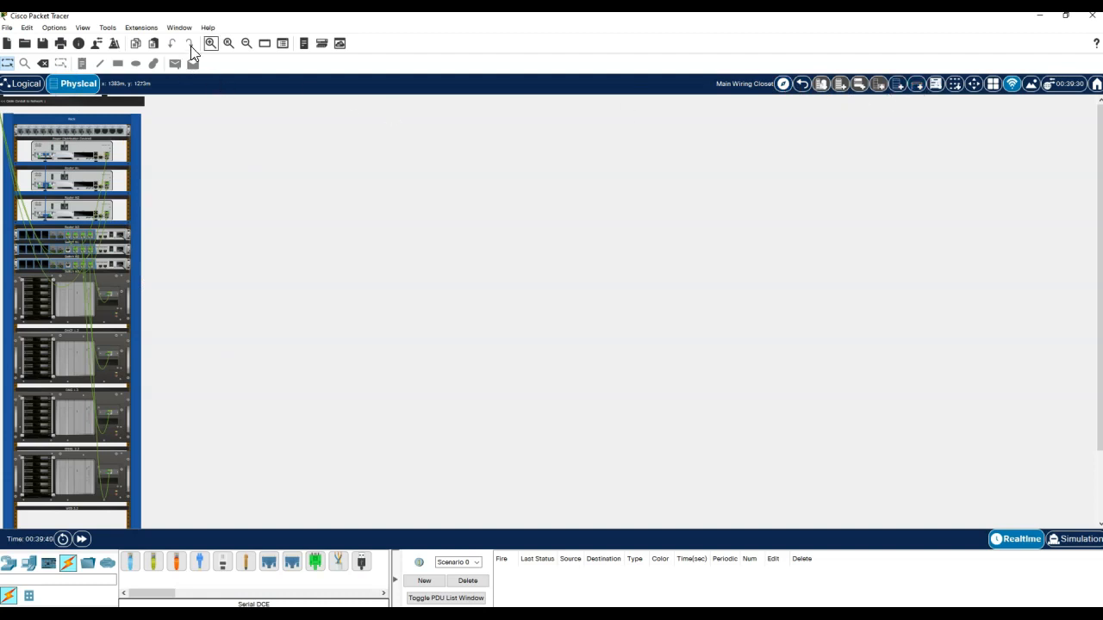
# - Zoom in twice on the Main Wiring Closet rack to read the renamed routers and switches
pyautogui.click(212, 45)
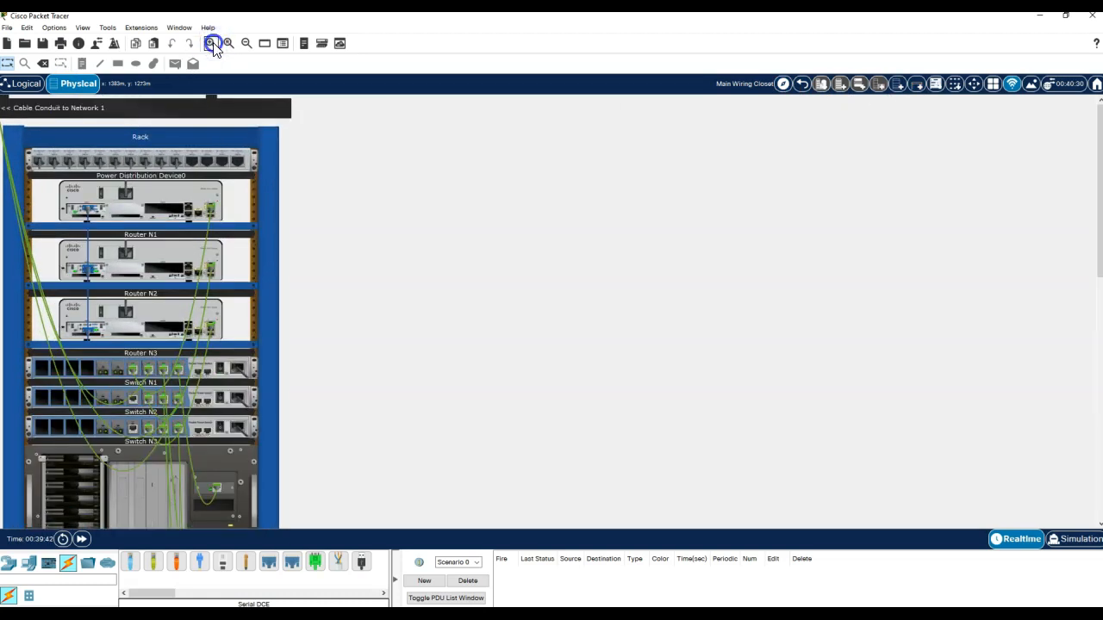
pyautogui.click(212, 45)
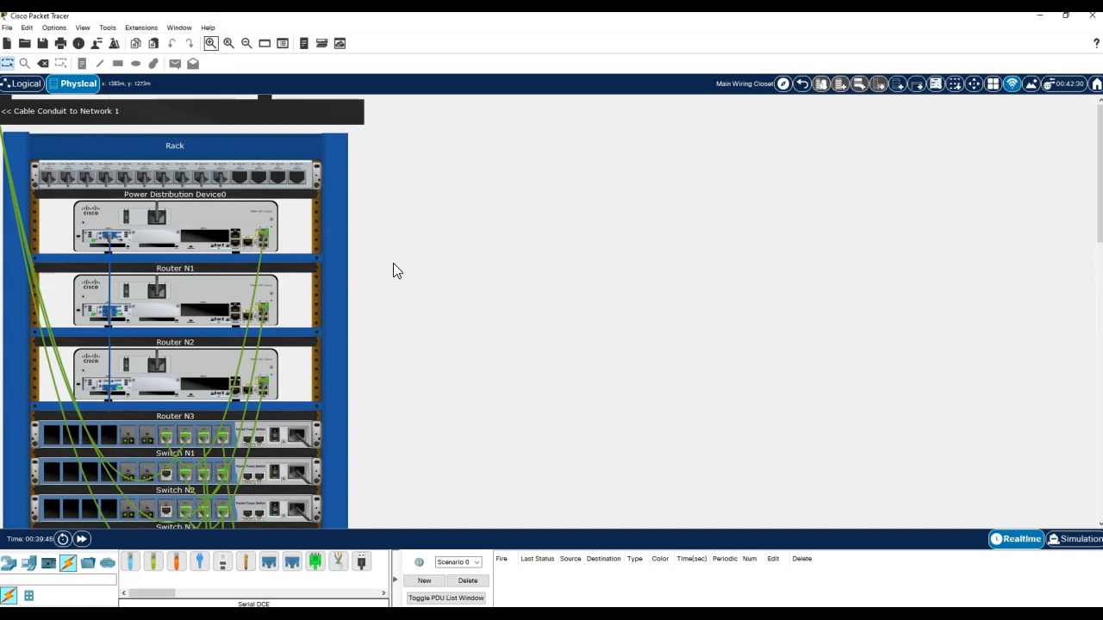
# - Rename Network 1's Main Wiring Closet to Wiring Closet N1
pyautogui.click(802, 83)
pyautogui.click(594, 474)
pyautogui.moveTo(597, 478); pyautogui.dragTo(488, 476)
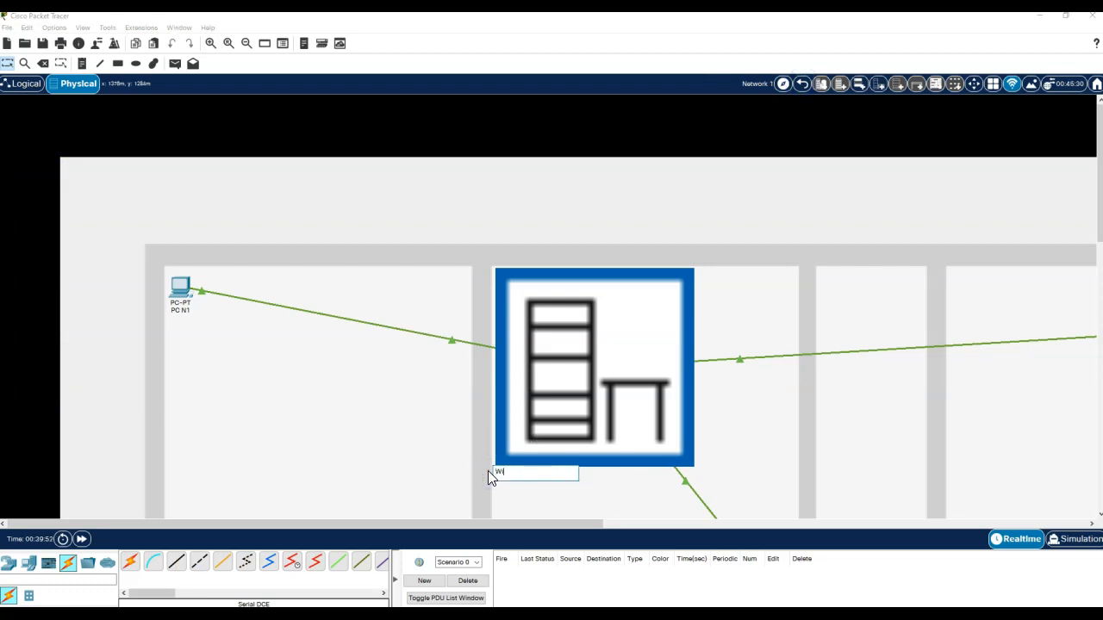
pyautogui.write('Closet N1')
pyautogui.click(437, 424)
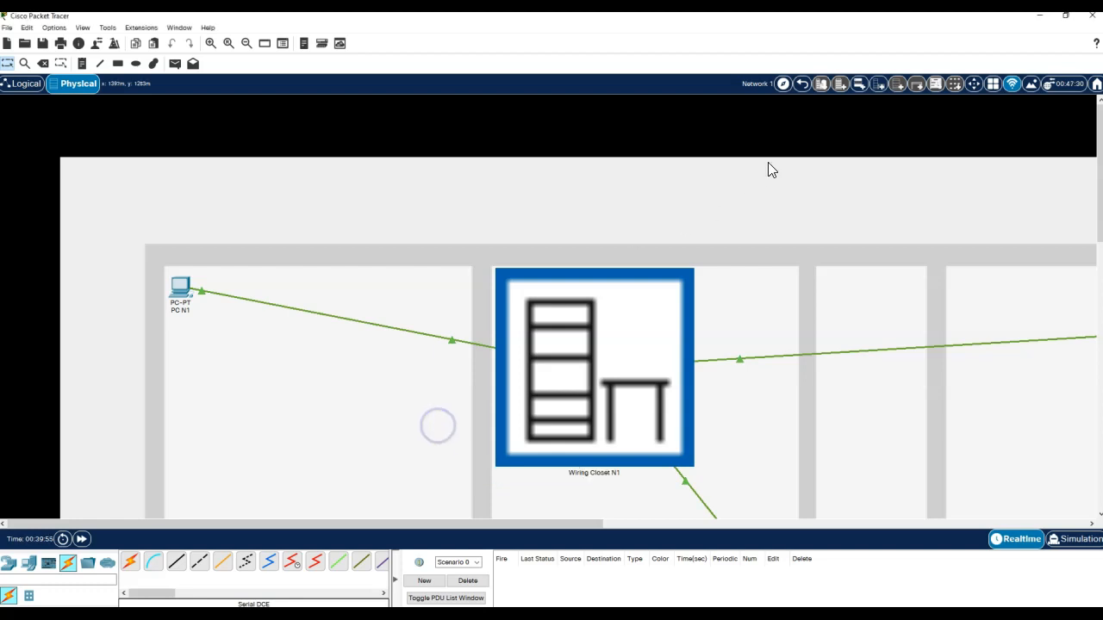
# - Add a new wiring closet in Network 2's middle room named Wiring Closet N2
pyautogui.click(802, 86)
pyautogui.click(583, 278)
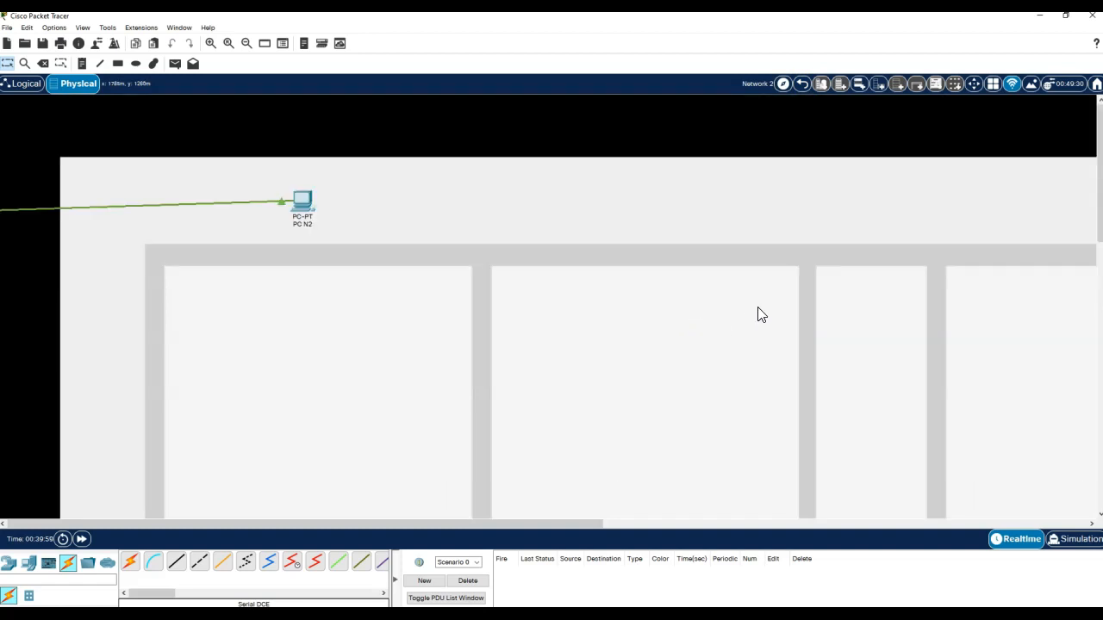
pyautogui.click(879, 86)
pyautogui.moveTo(177, 241); pyautogui.dragTo(653, 390)
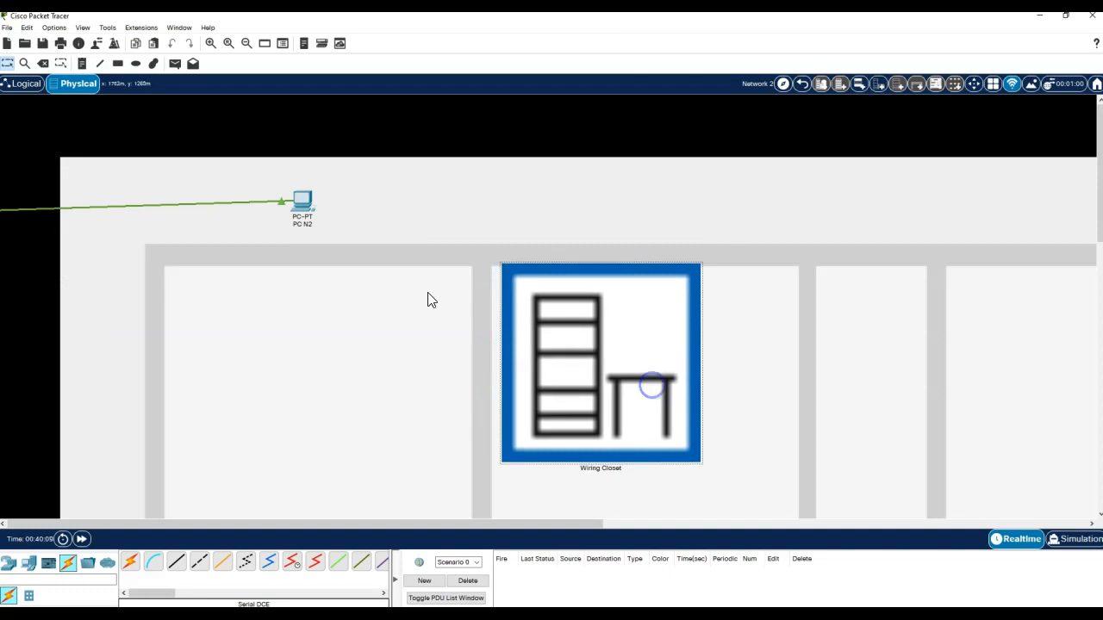
pyautogui.click(598, 468)
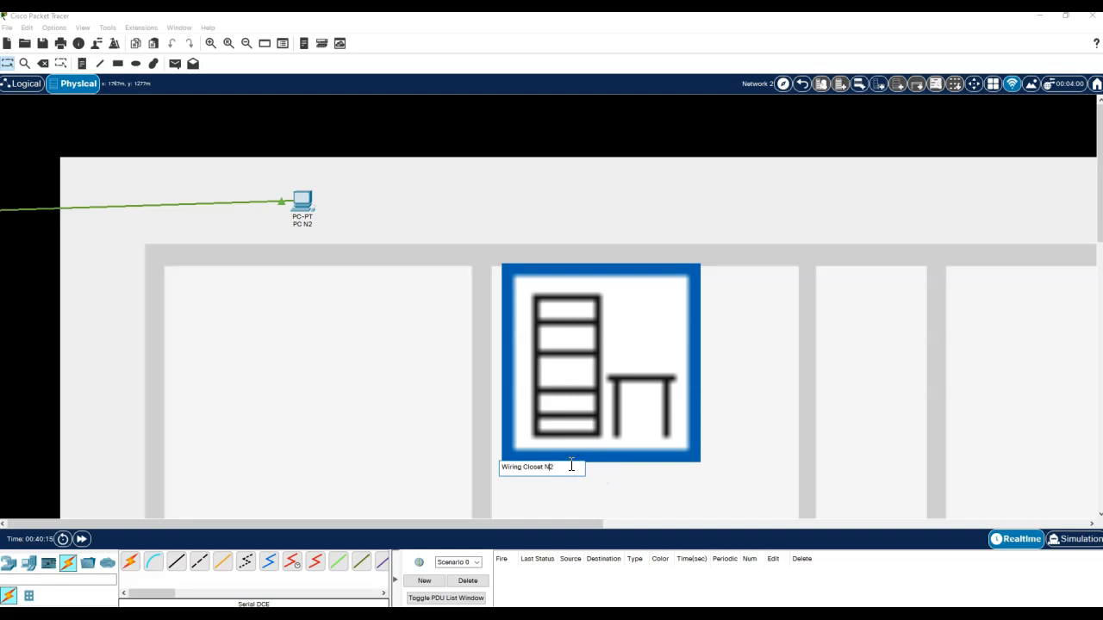
pyautogui.click(708, 470)
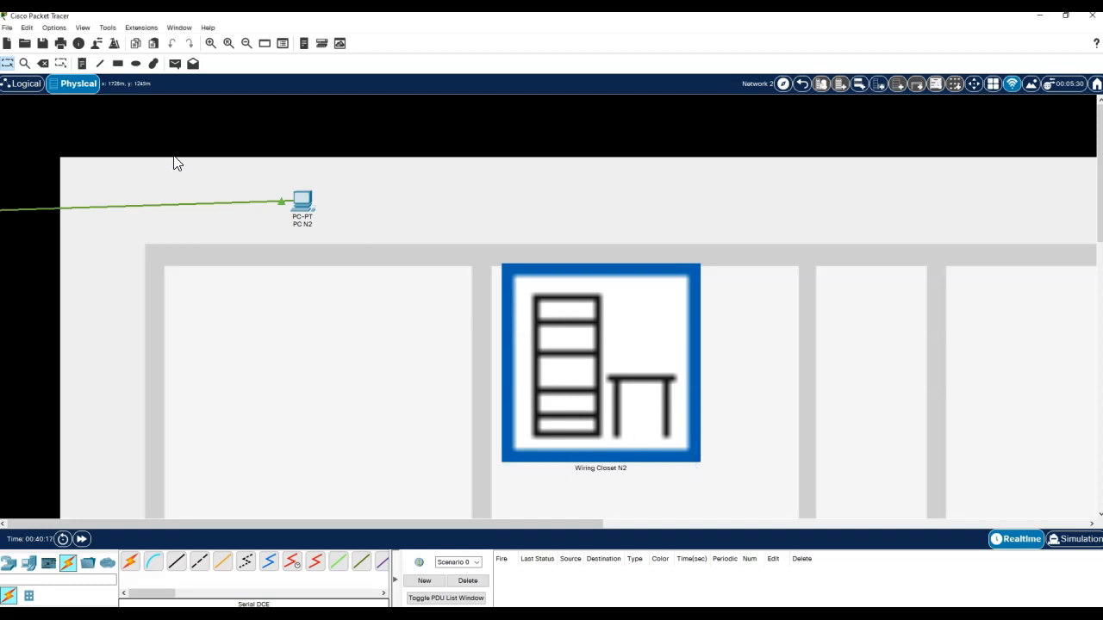
pyautogui.click(801, 83)
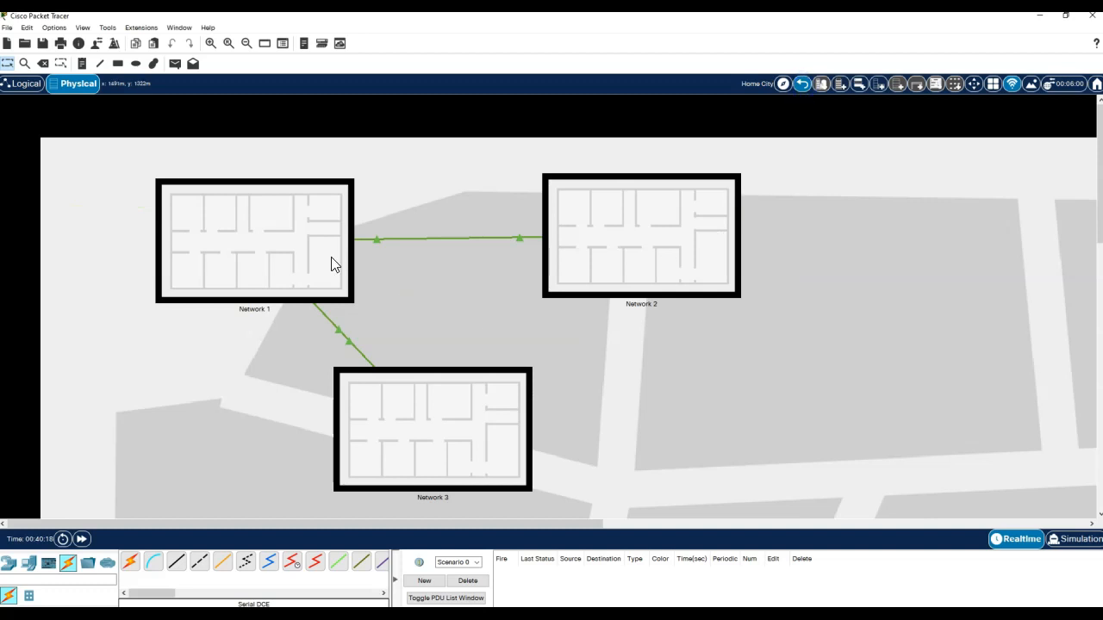
# - Add Wiring Closet N3 in Network 3's middle room and move PC N3 lower
pyautogui.click(292, 243)
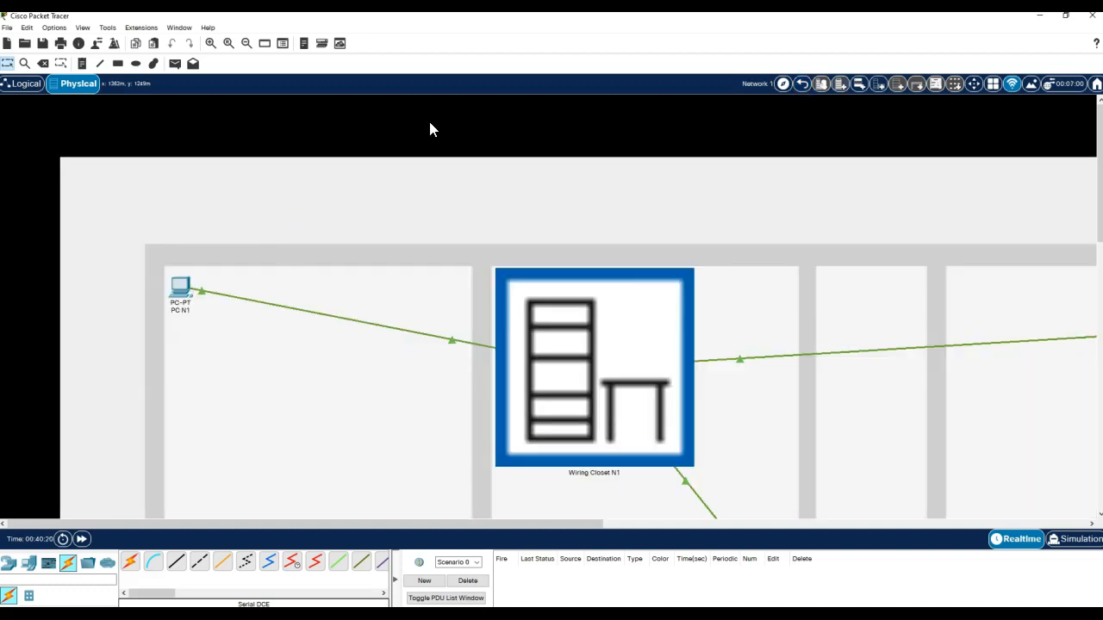
pyautogui.click(801, 84)
pyautogui.click(439, 454)
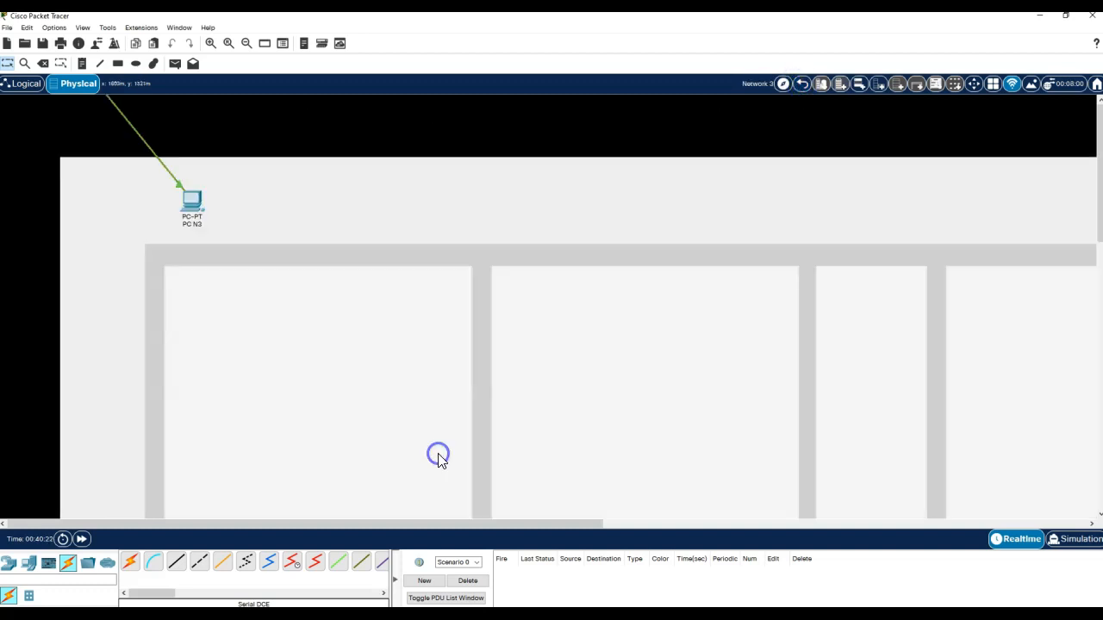
pyautogui.click(880, 91)
pyautogui.moveTo(172, 253); pyautogui.dragTo(646, 405)
pyautogui.click(604, 475)
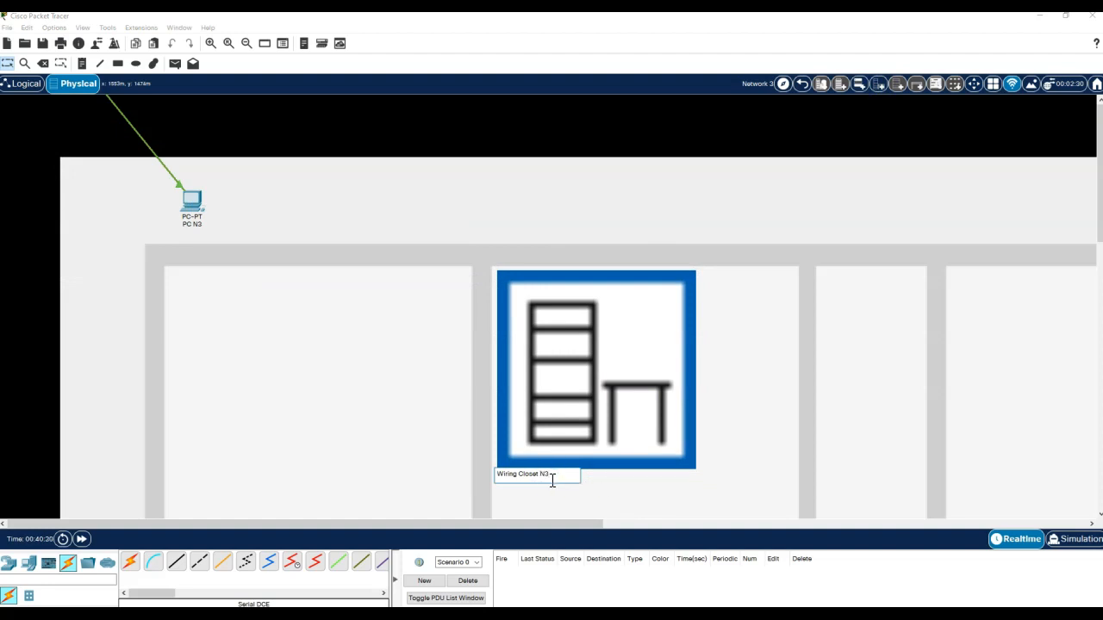
pyautogui.click(752, 457)
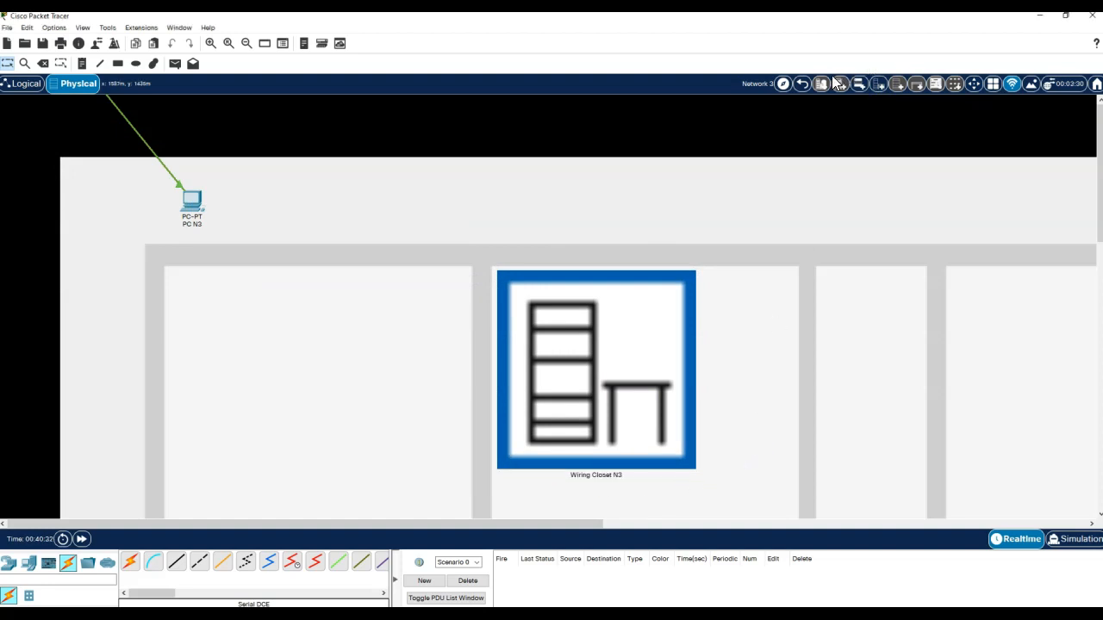
pyautogui.moveTo(192, 202); pyautogui.dragTo(187, 295)
pyautogui.click(800, 84)
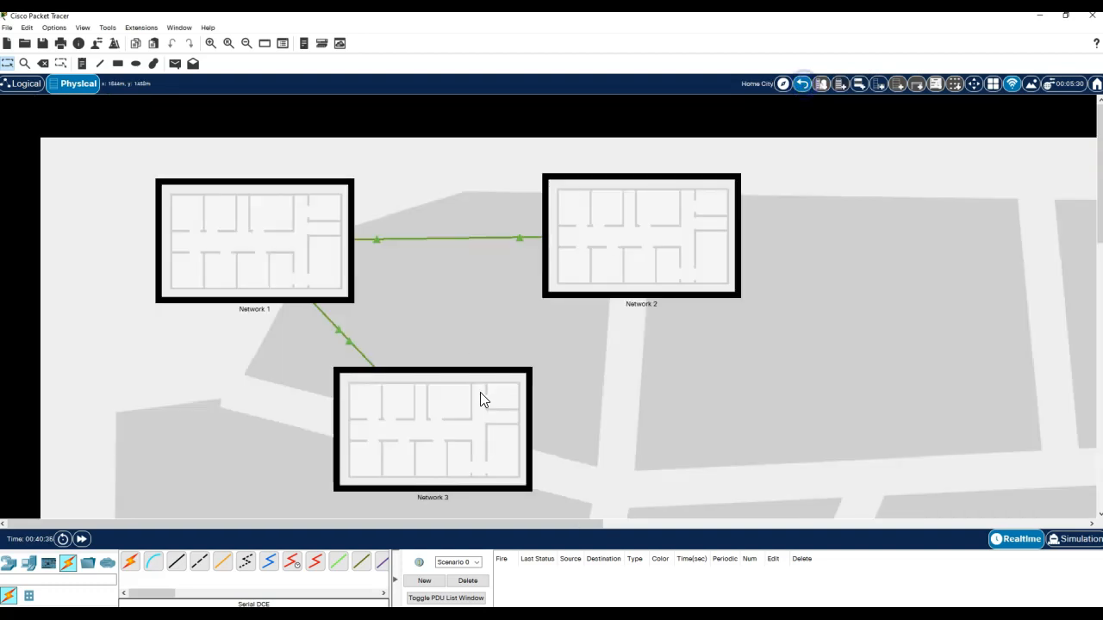
# - In Network 1's wiring closet rack, relocate a router to Wiring Closet N2
pyautogui.click(198, 262)
pyautogui.click(561, 375)
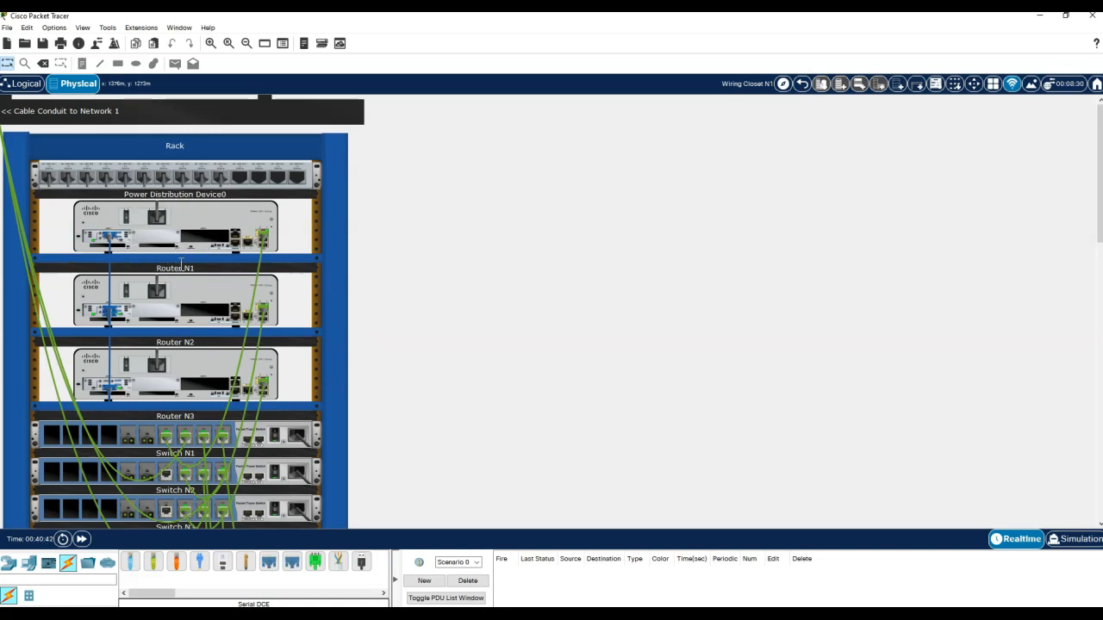
pyautogui.click(975, 86)
pyautogui.click(193, 307)
pyautogui.moveTo(226, 327)
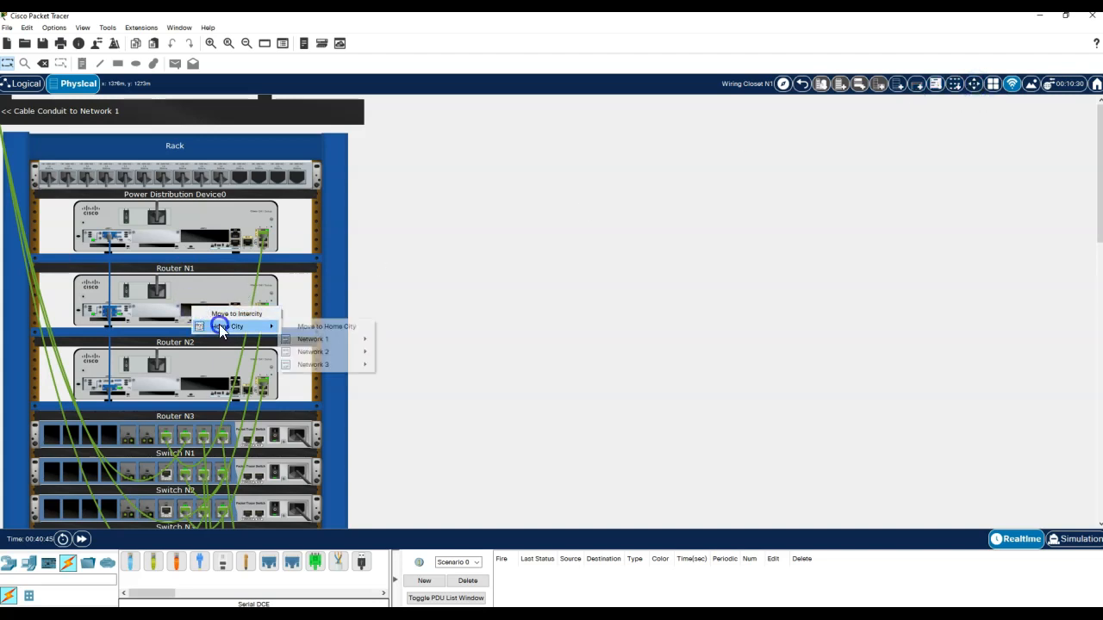
pyautogui.moveTo(323, 351)
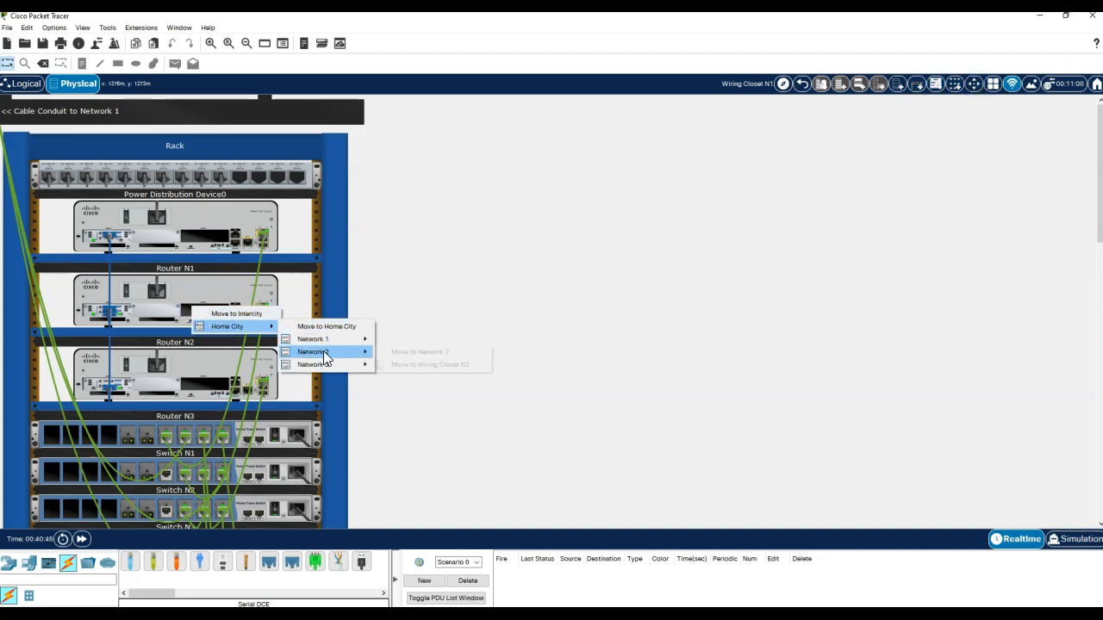
pyautogui.click(415, 364)
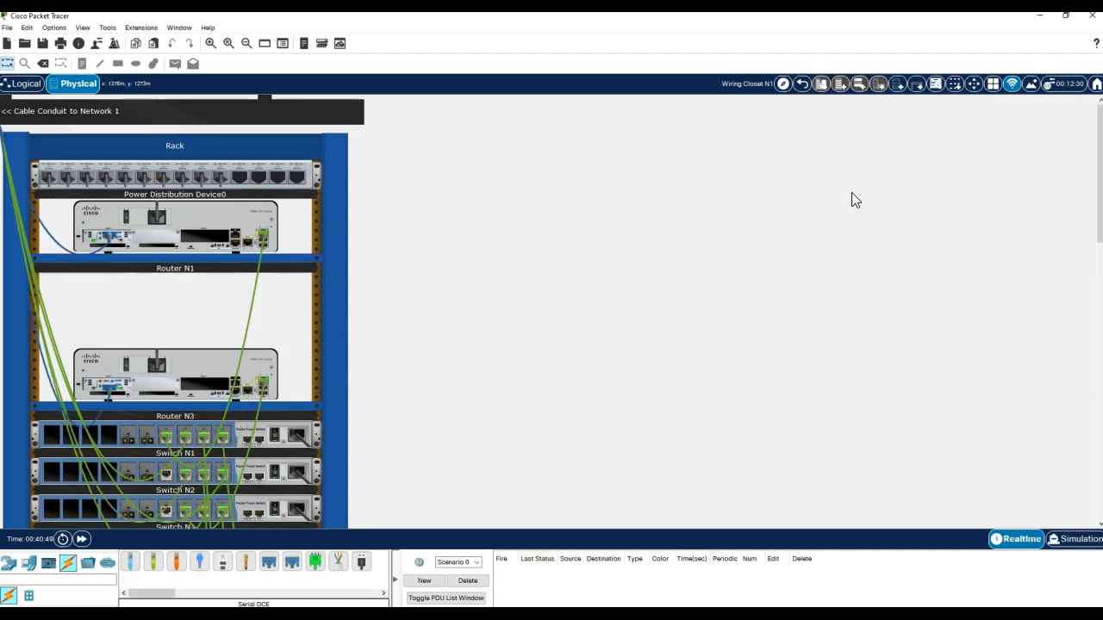
# - Move Router N3 into Wiring Closet N3
pyautogui.click(974, 85)
pyautogui.click(162, 377)
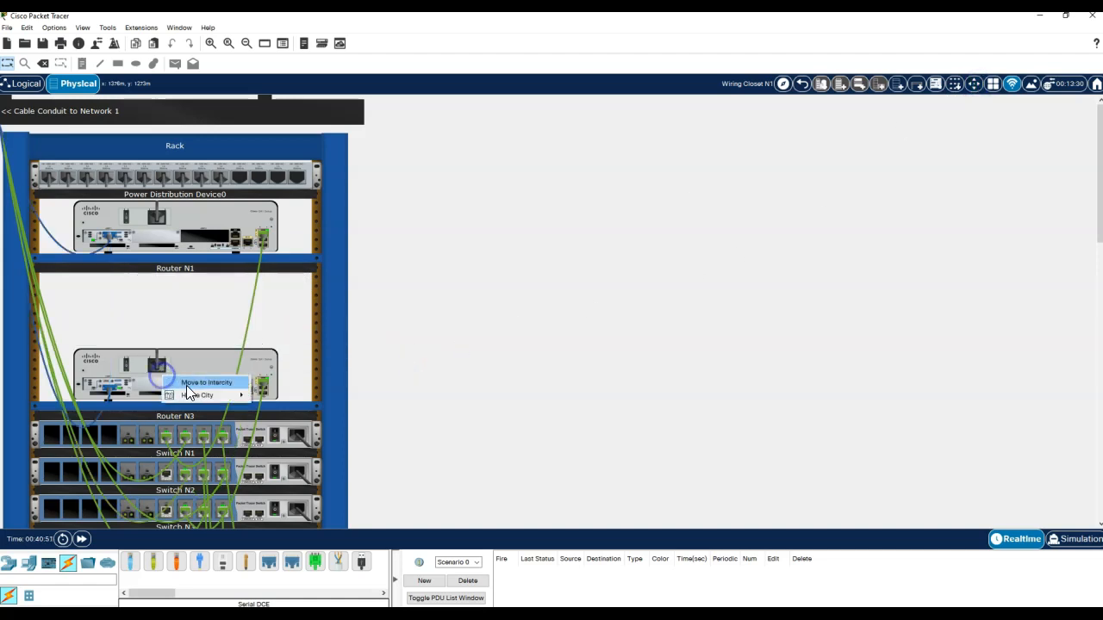
pyautogui.moveTo(196, 395)
pyautogui.moveTo(334, 433)
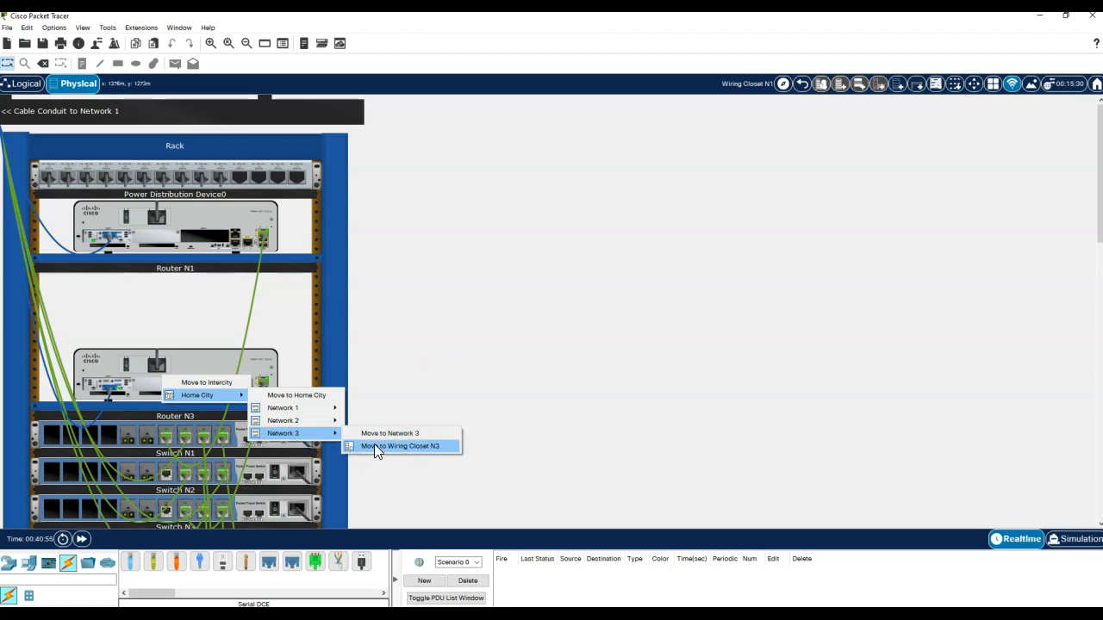
pyautogui.click(376, 446)
pyautogui.scroll(-3, 408, 382)
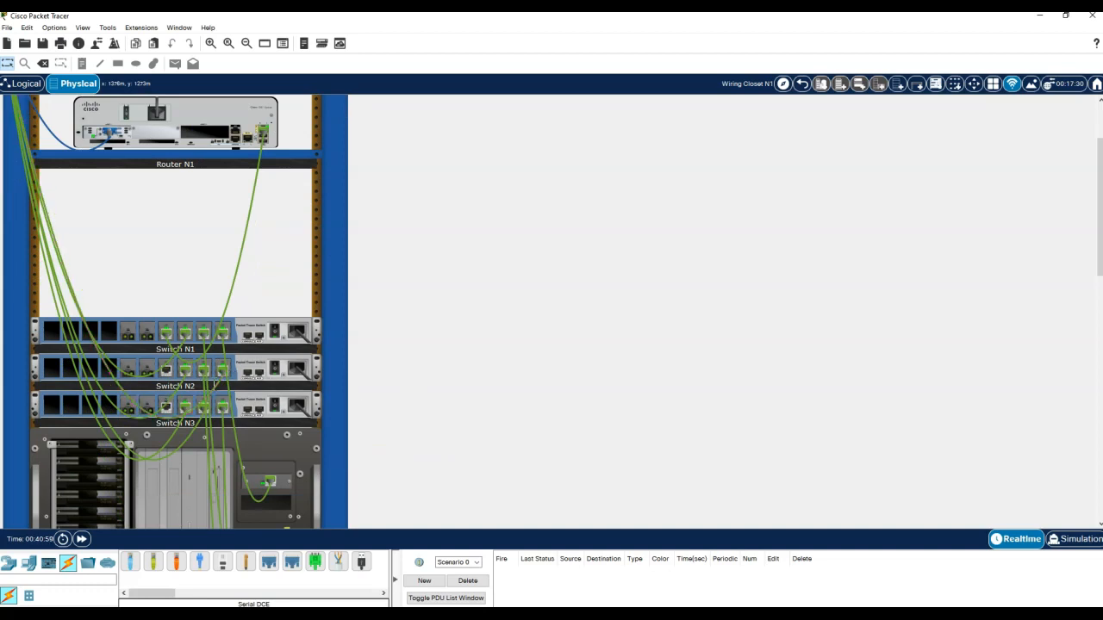
# - Send Switch N2 over to Network 2's wiring closet
pyautogui.click(972, 85)
pyautogui.click(280, 372)
pyautogui.click(284, 389)
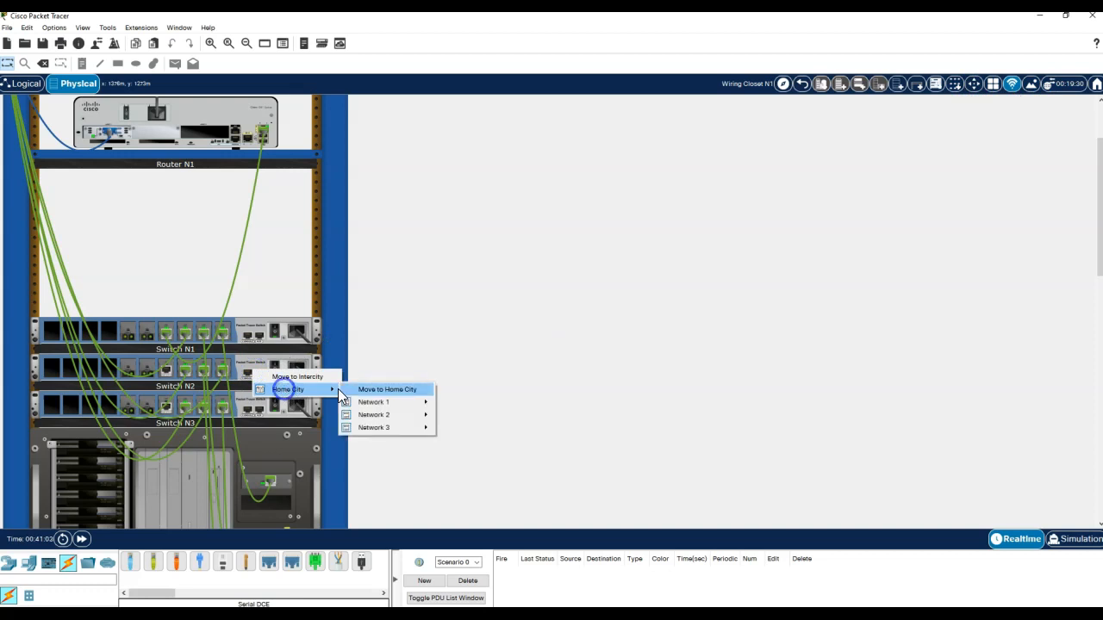
pyautogui.moveTo(379, 415)
pyautogui.click(460, 422)
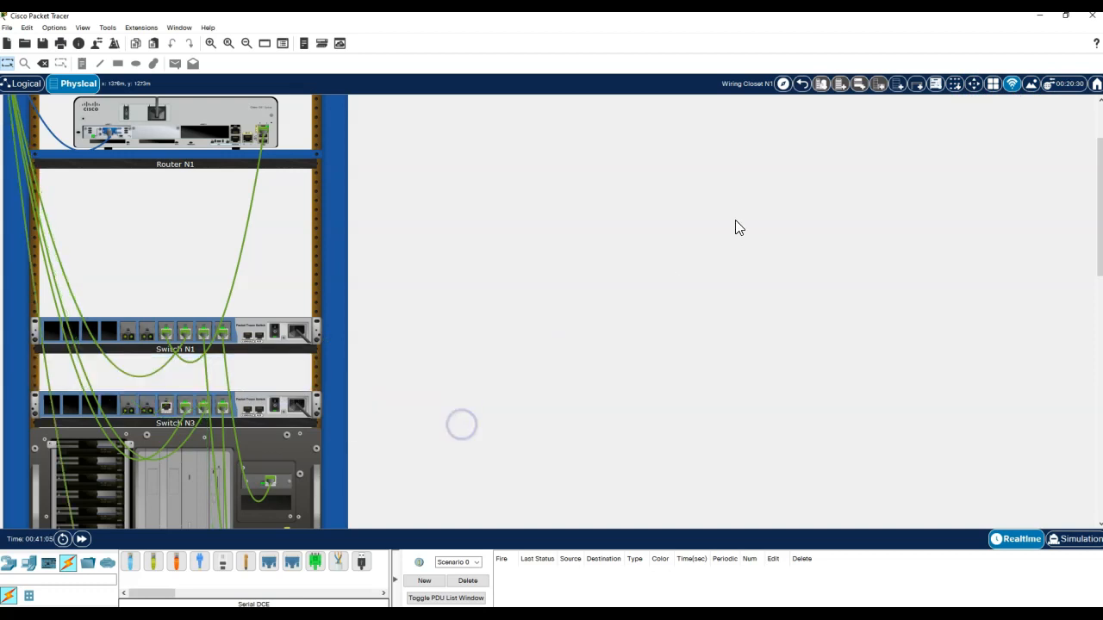
# - Move Switch N3 into Wiring Closet N3
pyautogui.click(973, 85)
pyautogui.click(265, 415)
pyautogui.click(290, 432)
pyautogui.click(394, 469)
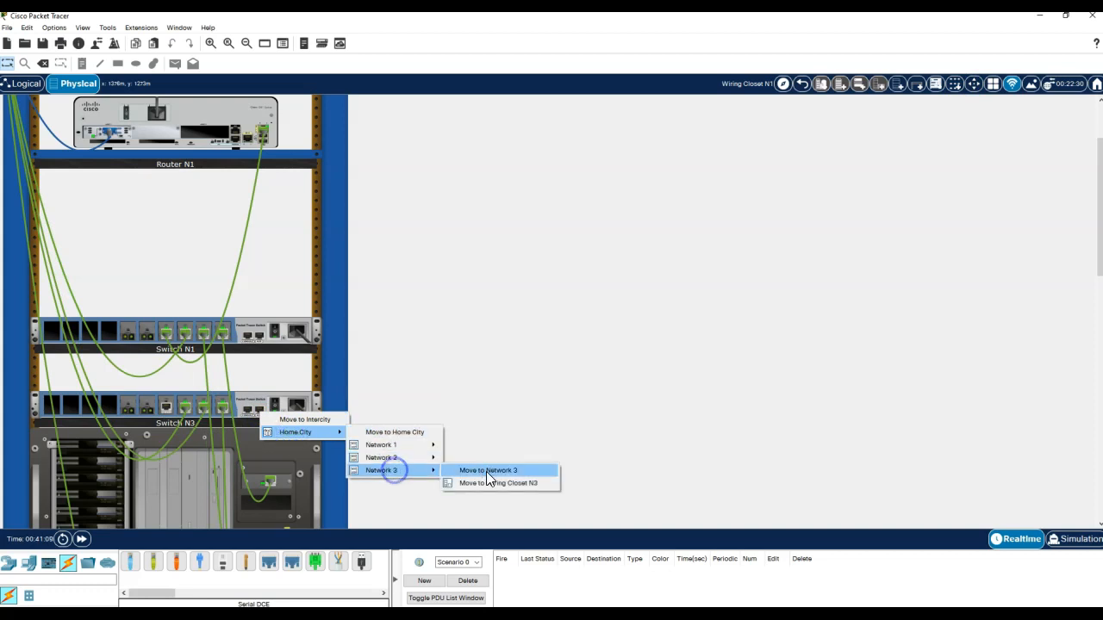
pyautogui.click(490, 484)
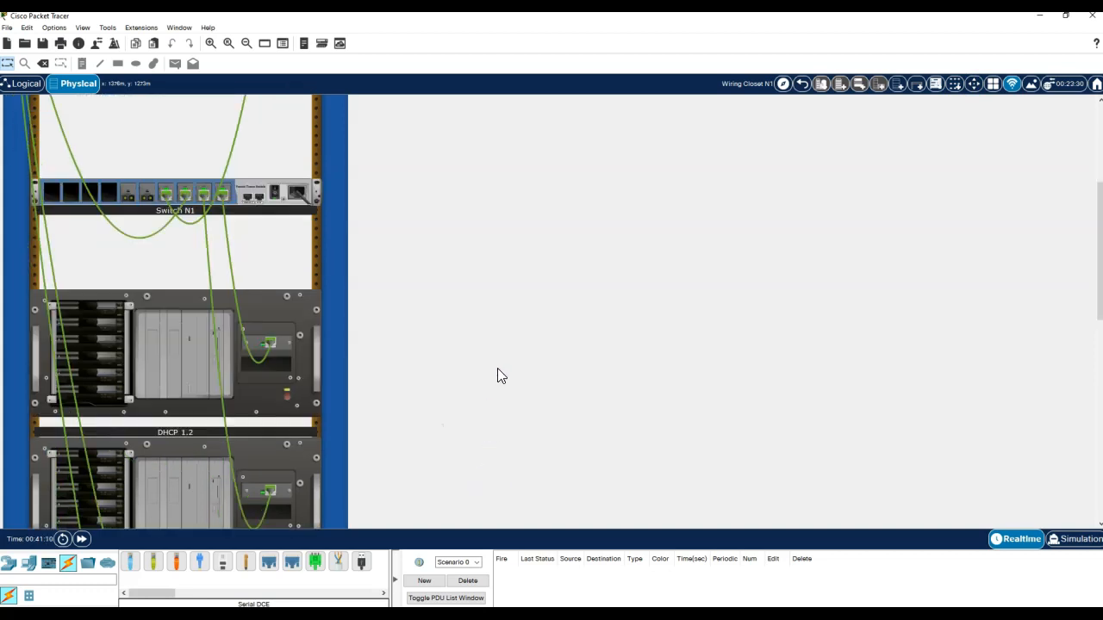
pyautogui.scroll(-3, 497, 375)
pyautogui.scroll(-2, 497, 368)
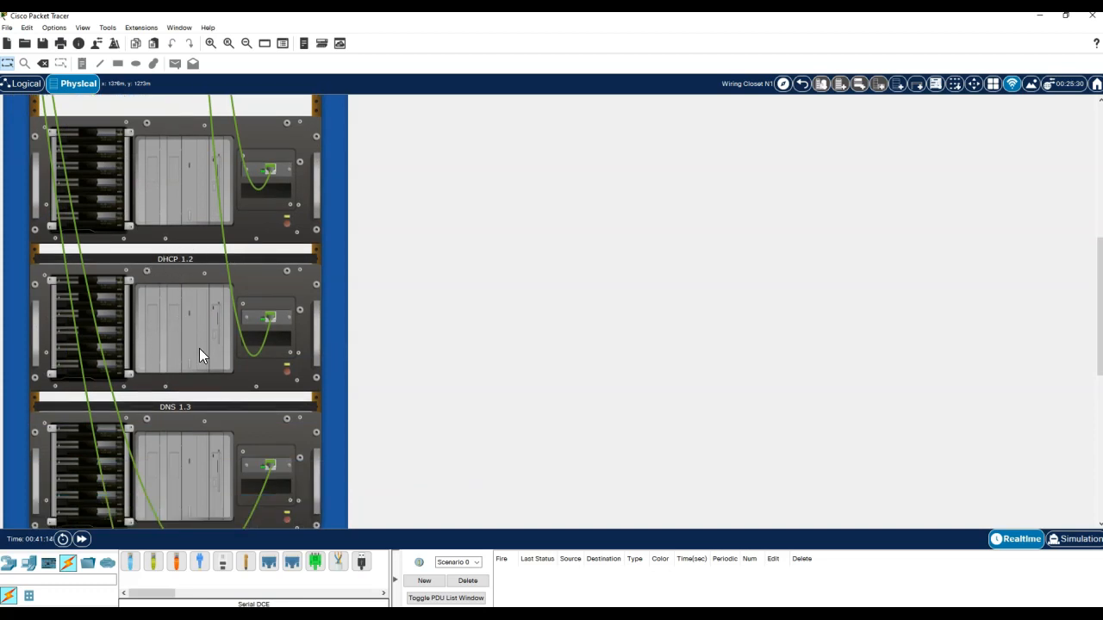
pyautogui.scroll(-5, 201, 361)
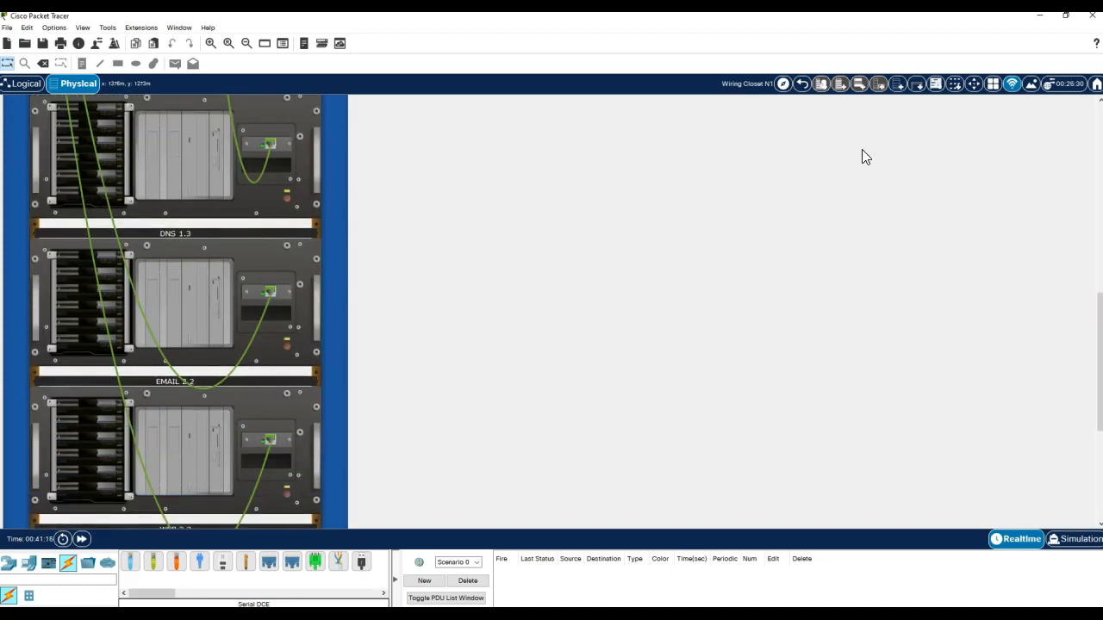
# - Move the EMAIL 2.2 server into Wiring Closet N2
pyautogui.click(973, 84)
pyautogui.click(147, 323)
pyautogui.click(197, 321)
pyautogui.click(218, 341)
pyautogui.click(342, 364)
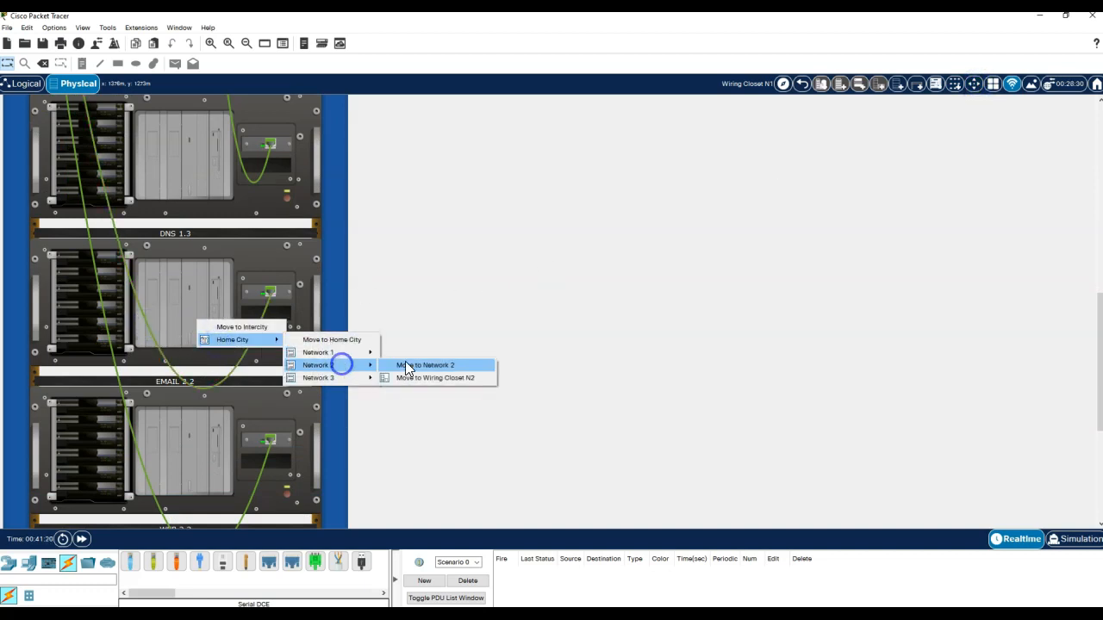
pyautogui.click(422, 378)
pyautogui.scroll(-2, 485, 330)
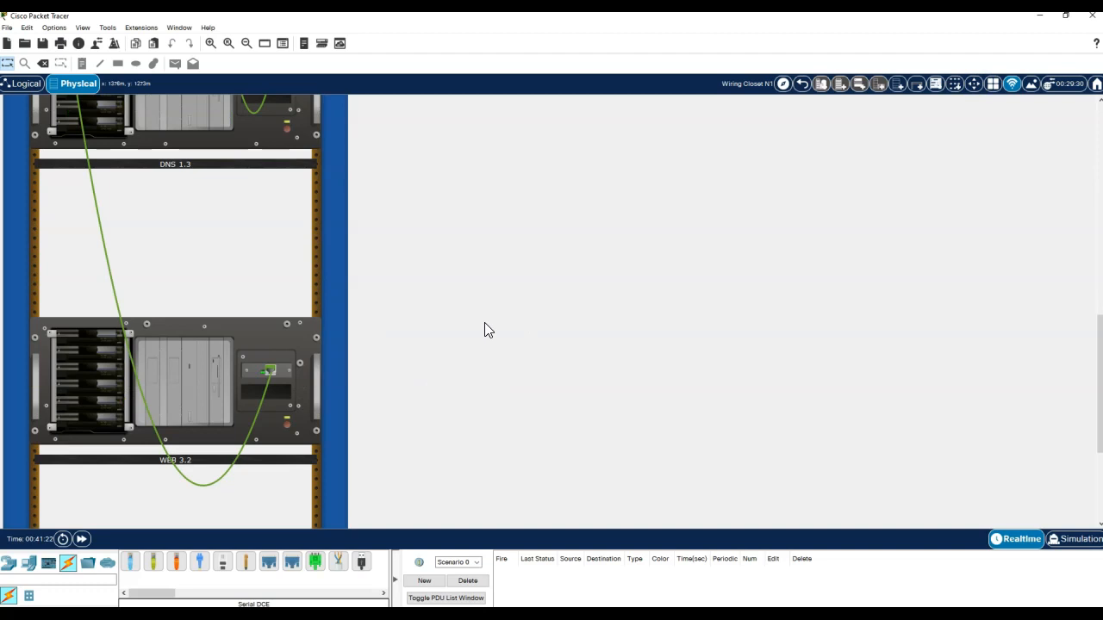
# - Move the WEB 3.2 server into Wiring Closet N3, then return to Home City
pyautogui.click(973, 84)
pyautogui.click(183, 382)
pyautogui.click(205, 402)
pyautogui.click(323, 438)
pyautogui.click(406, 454)
pyautogui.scroll(5, 514, 416)
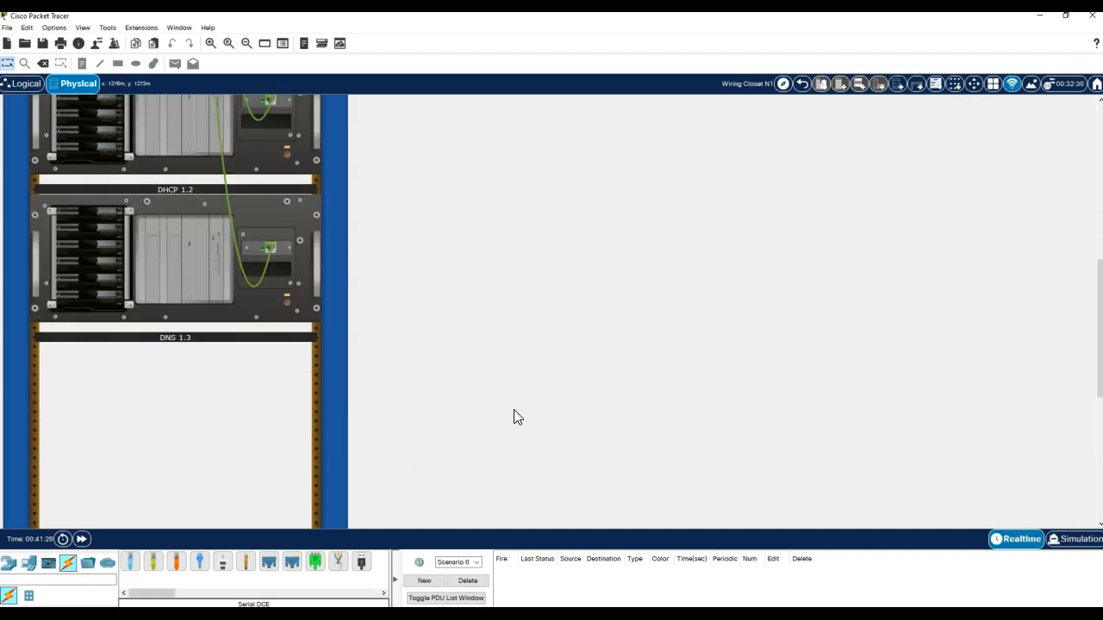
pyautogui.scroll(5, 514, 416)
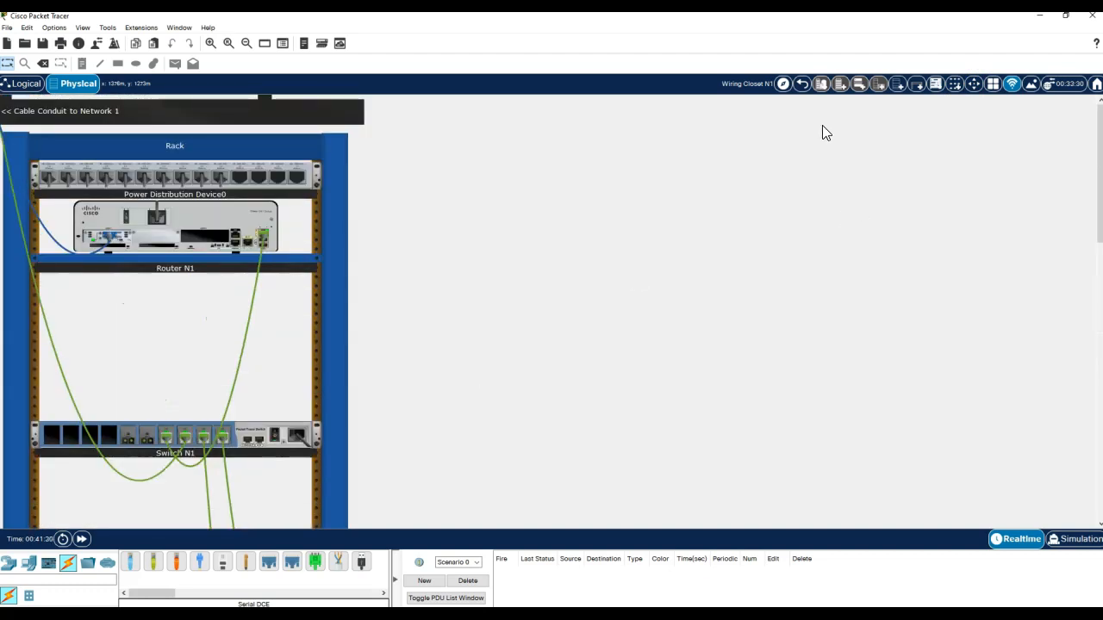
pyautogui.click(803, 85)
pyautogui.click(802, 84)
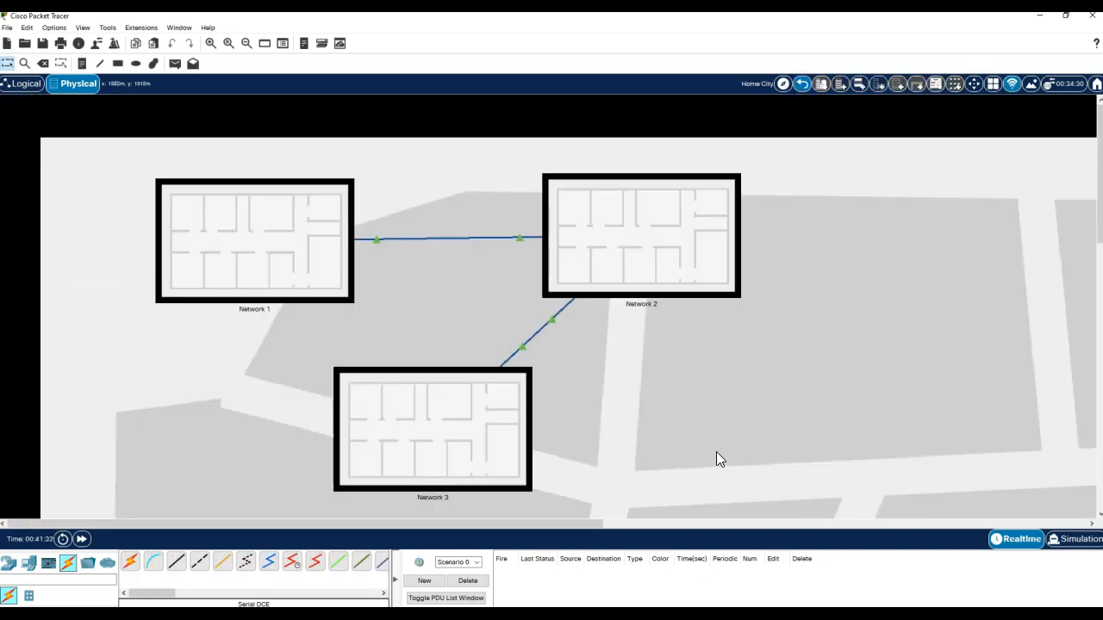
# - Arrange the Network 1–3 buildings in a V with Network 2 at lower centre
pyautogui.moveTo(425, 433); pyautogui.dragTo(955, 392)
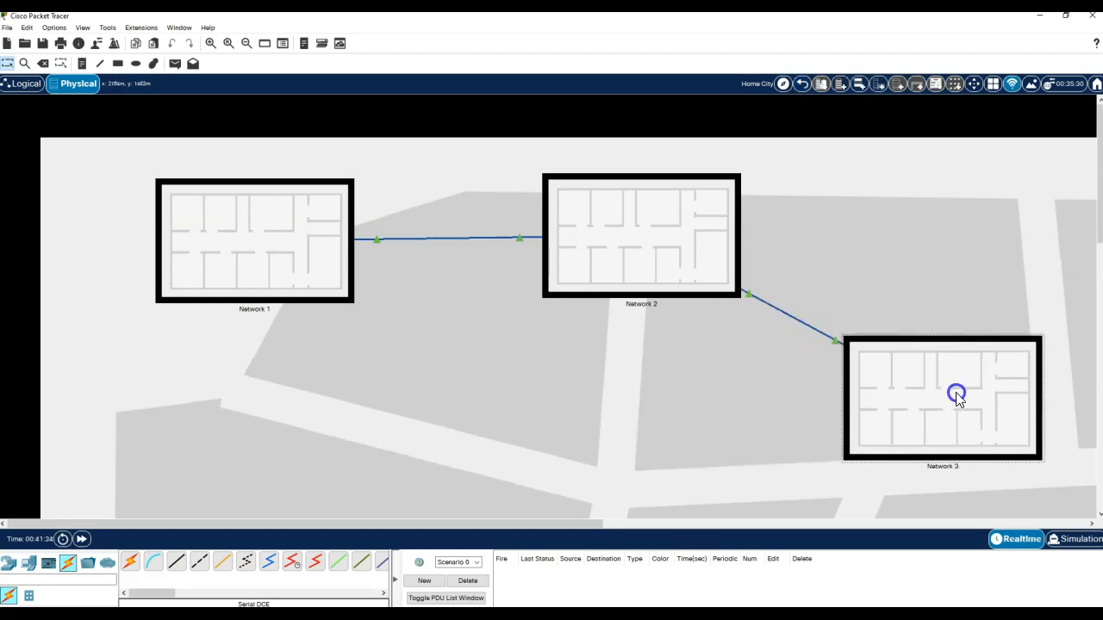
pyautogui.moveTo(626, 268); pyautogui.dragTo(552, 458)
pyautogui.moveTo(926, 385); pyautogui.dragTo(863, 237)
pyautogui.moveTo(586, 413); pyautogui.dragTo(586, 370)
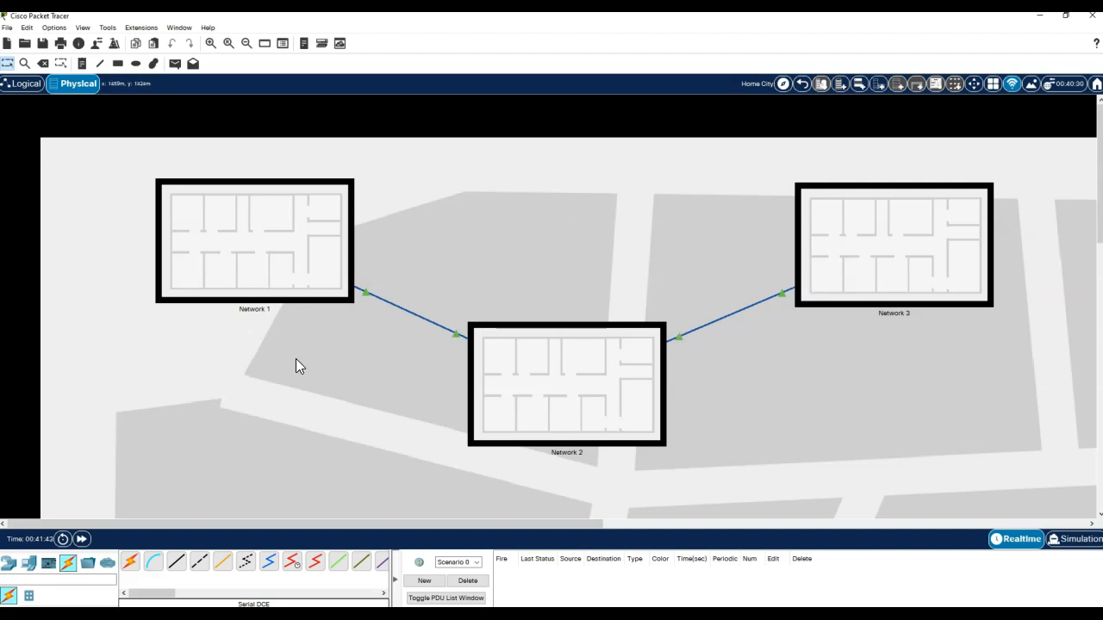
# - Move PC N2 down-left inside Network 2, check each network, then return to Logical view
pyautogui.doubleClick(566, 394)
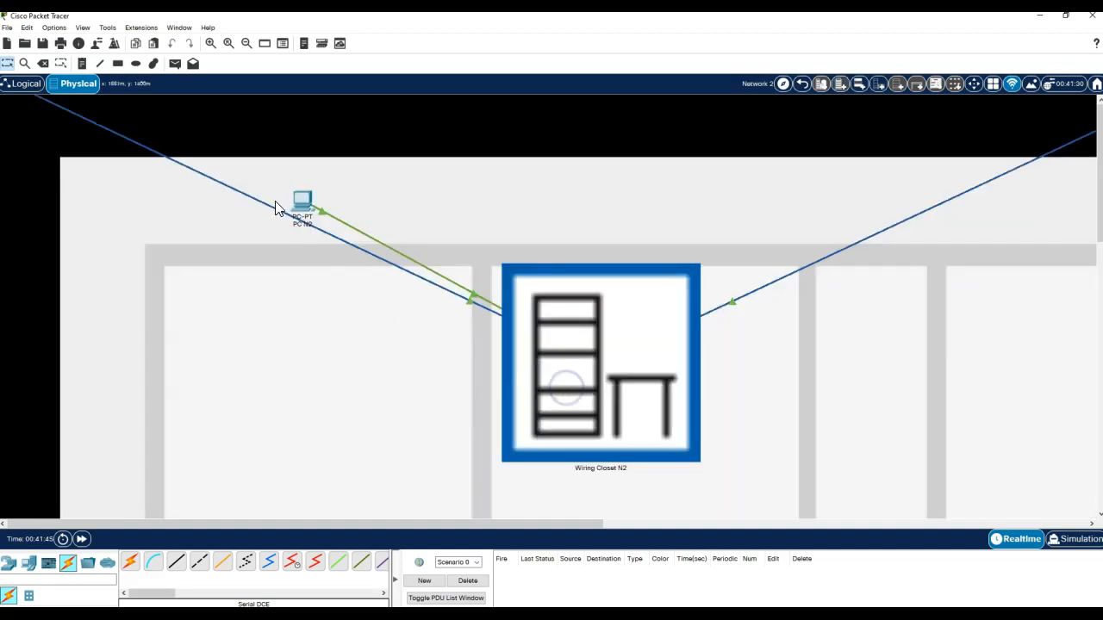
pyautogui.moveTo(295, 205); pyautogui.dragTo(204, 354)
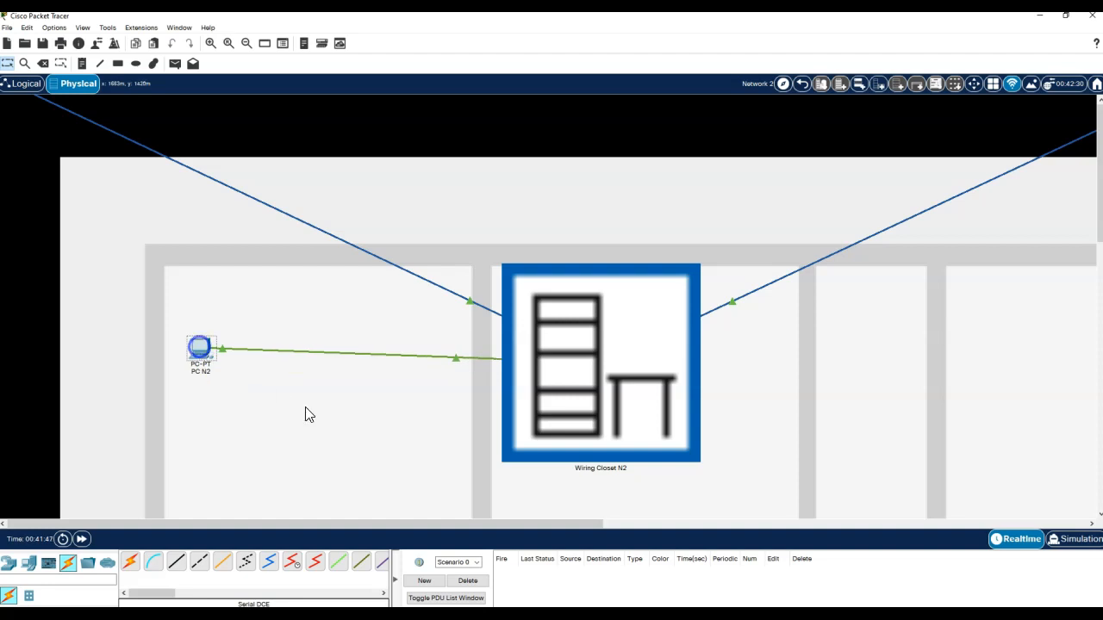
pyautogui.click(801, 84)
pyautogui.doubleClick(865, 226)
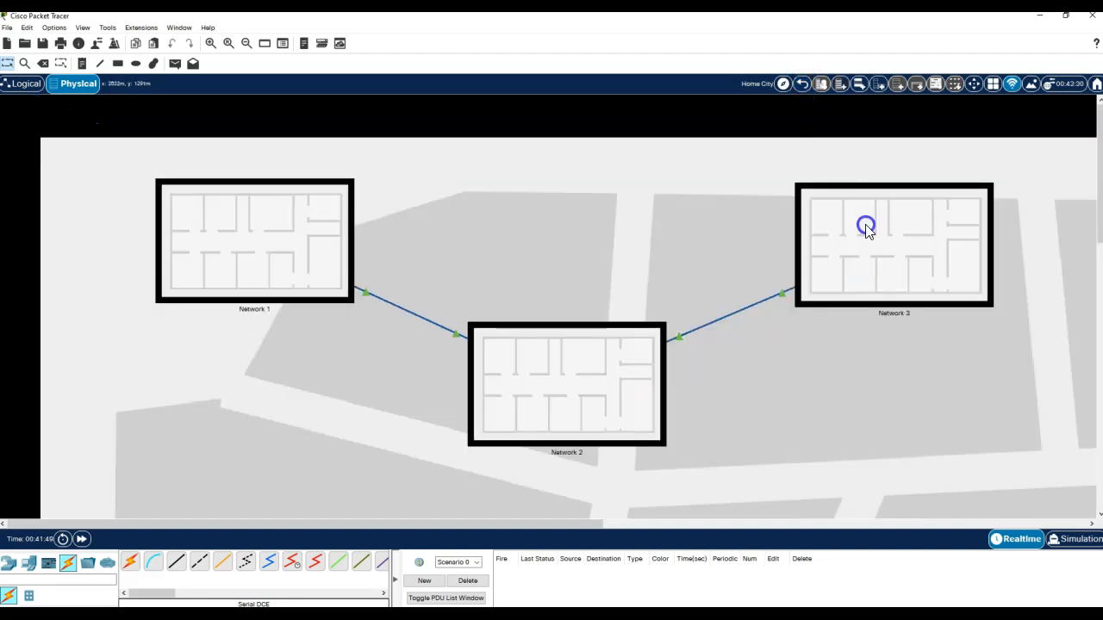
pyautogui.click(802, 77)
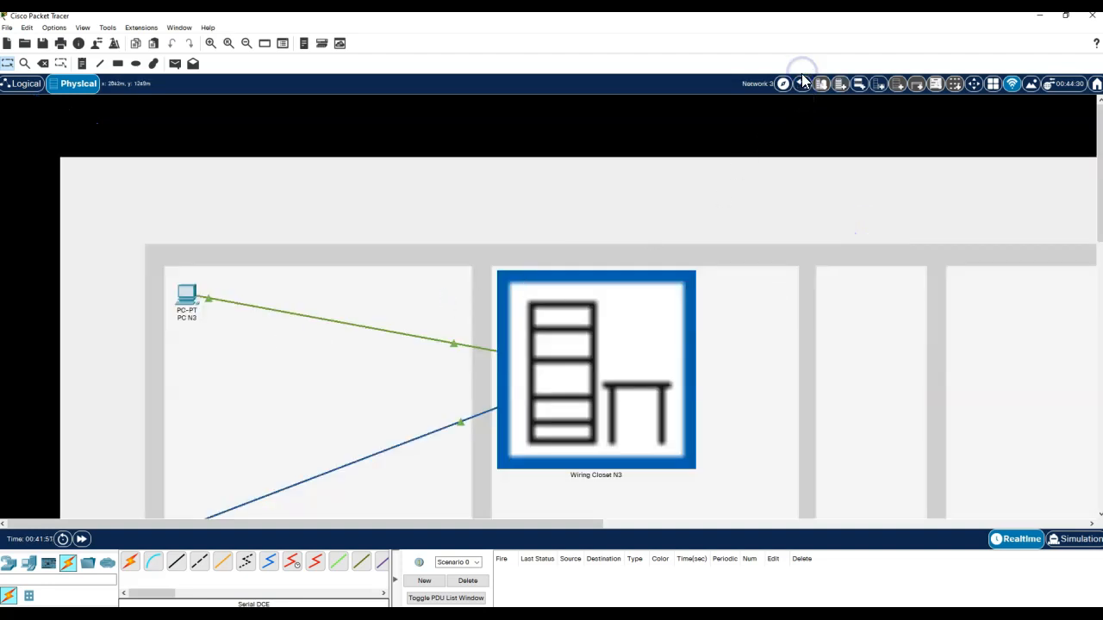
pyautogui.doubleClick(353, 213)
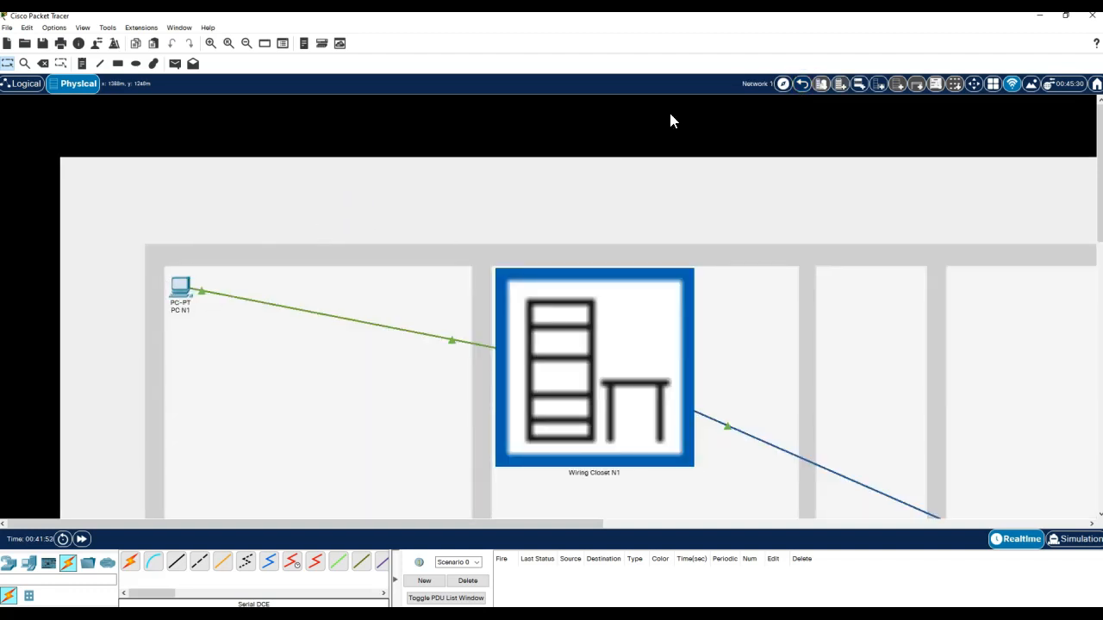
pyautogui.click(803, 84)
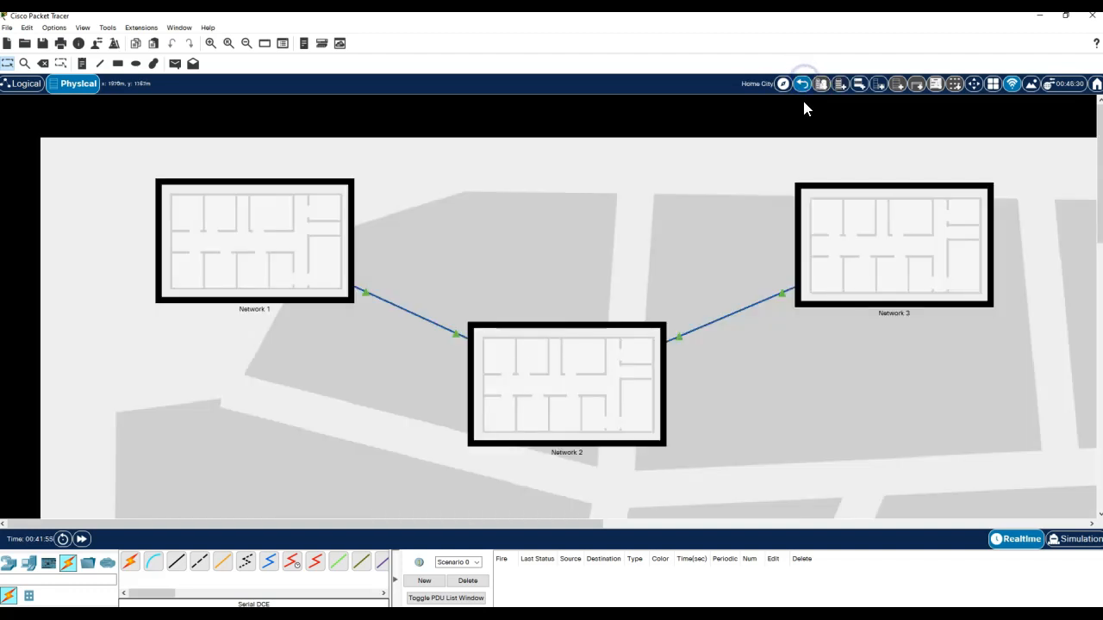
pyautogui.click(26, 84)
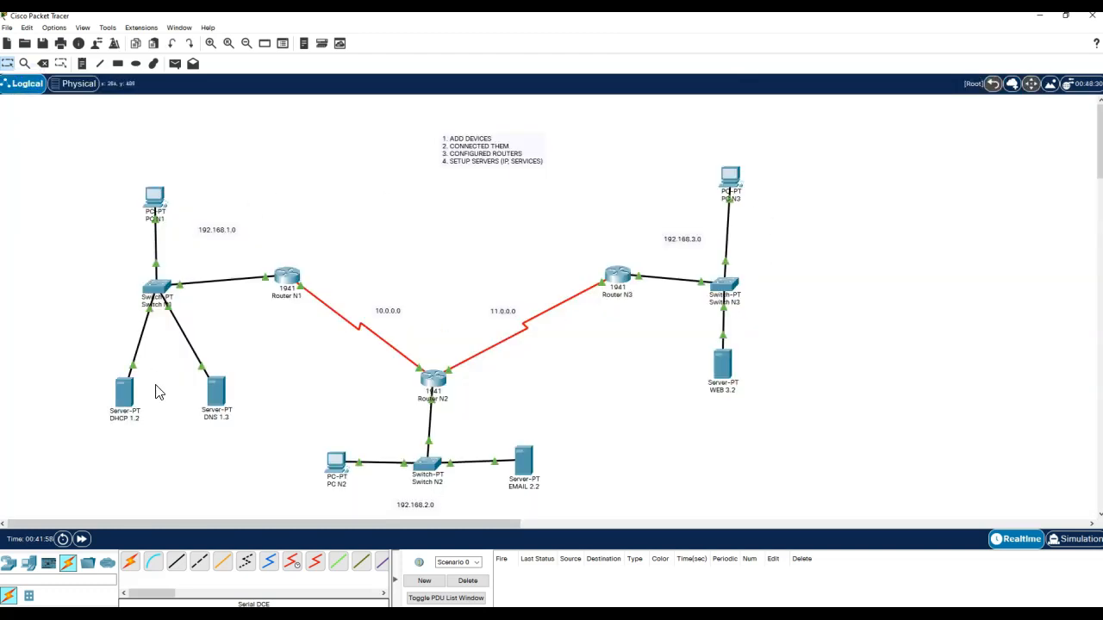